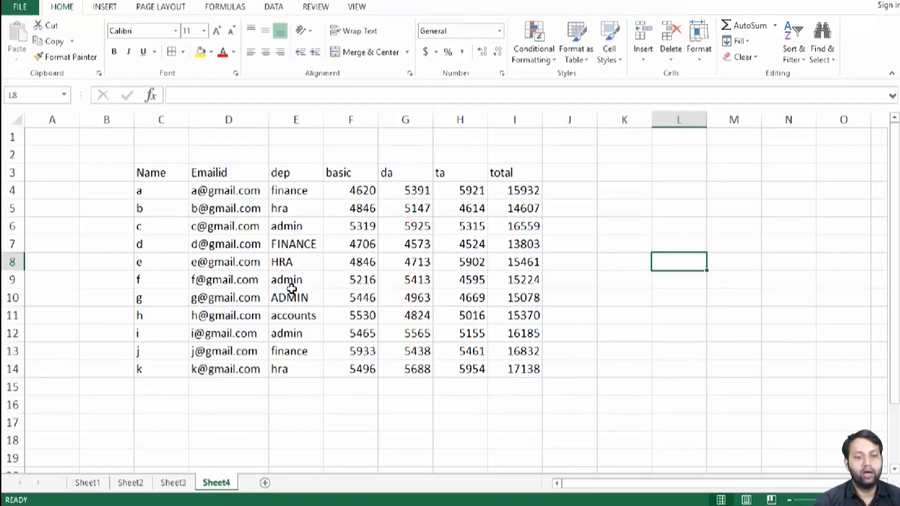
Enter the header Name in L4 with the lookup names a, d and j in the cells below it.
click(690, 194)
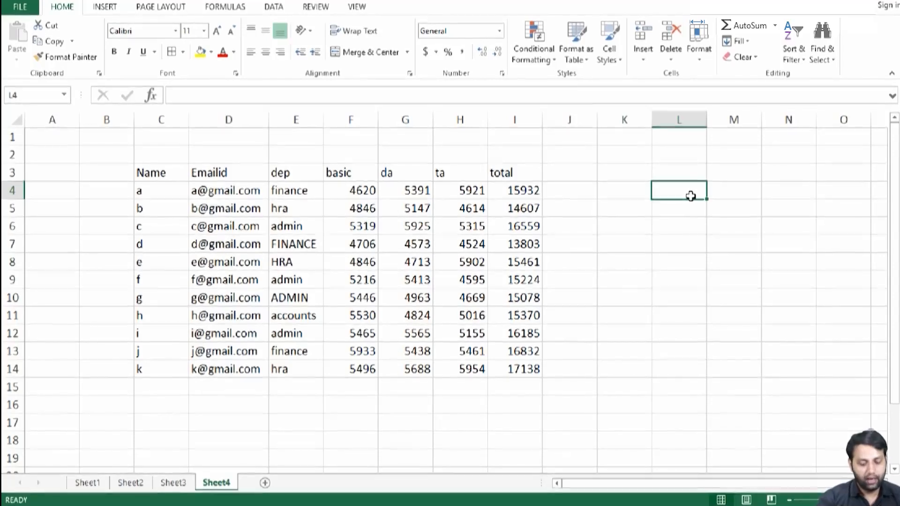
text(Name)
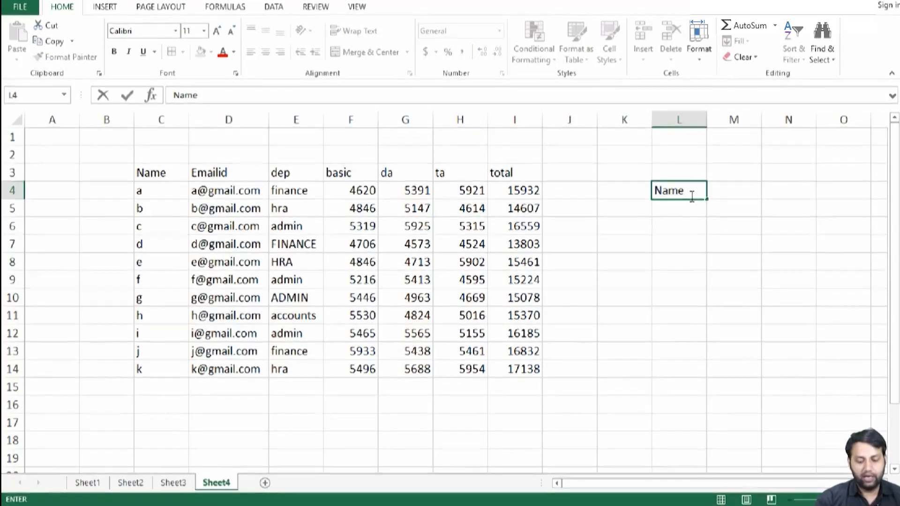
key(Return)
text(a)
key(Return)
text(d)
key(Return)
text(j)
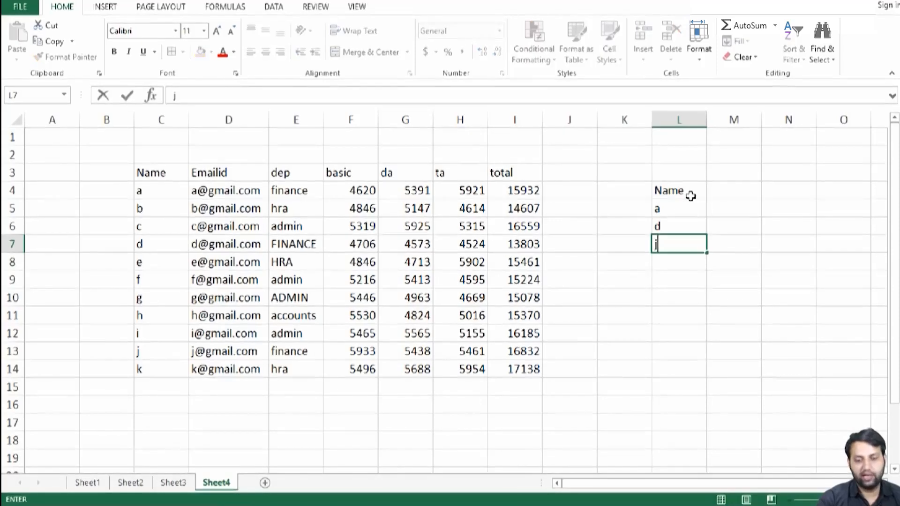
click(733, 249)
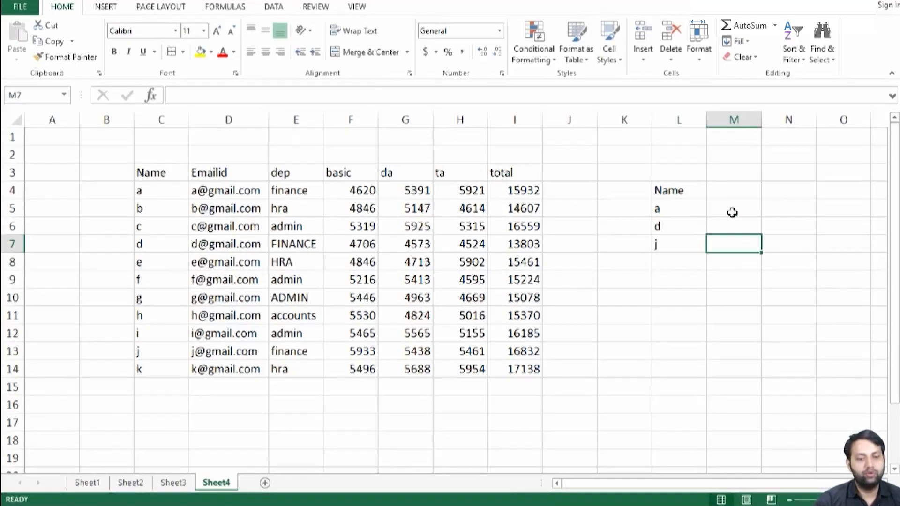
Add the header dep in M4, beside the Name header of the lookup list.
click(732, 211)
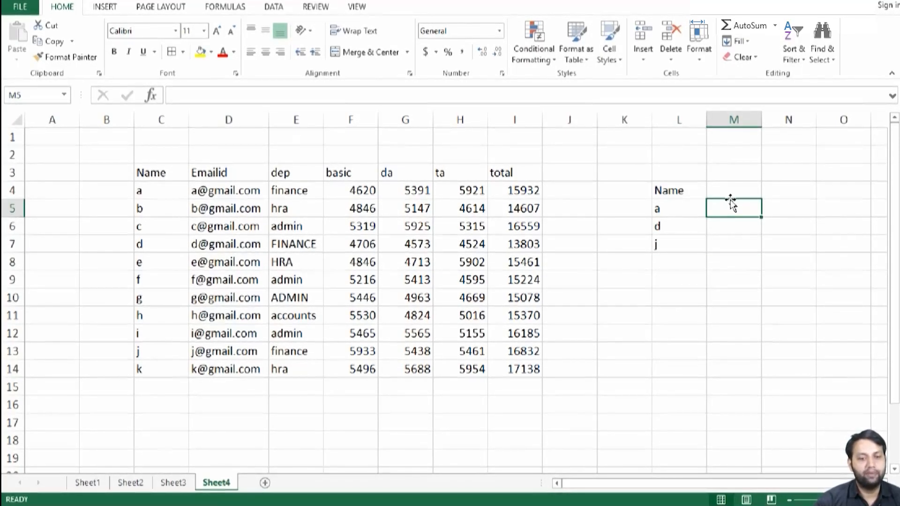
click(730, 191)
text(dep)
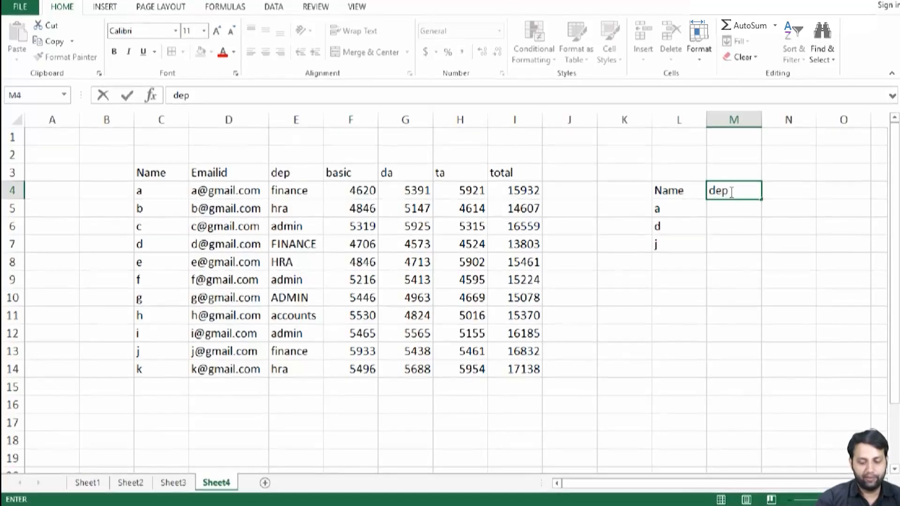
key(Return)
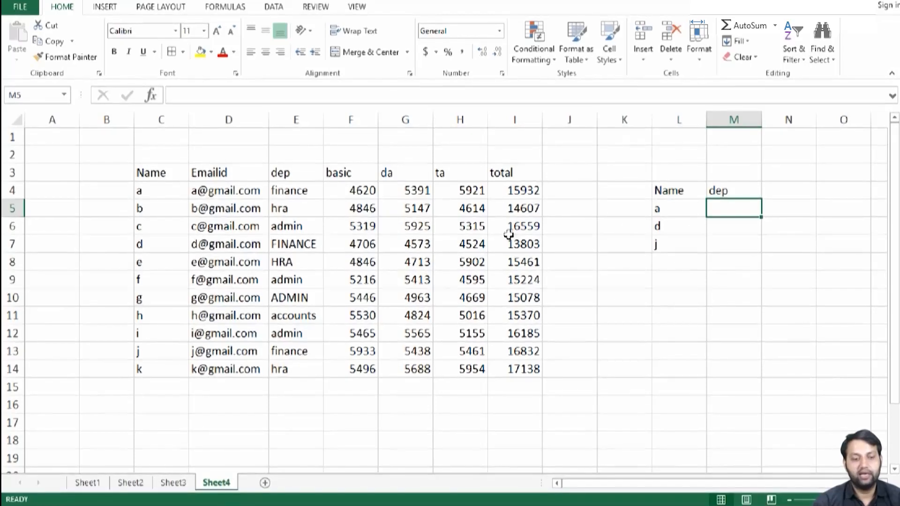
Add the name s to the lookup list in L8.
click(664, 261)
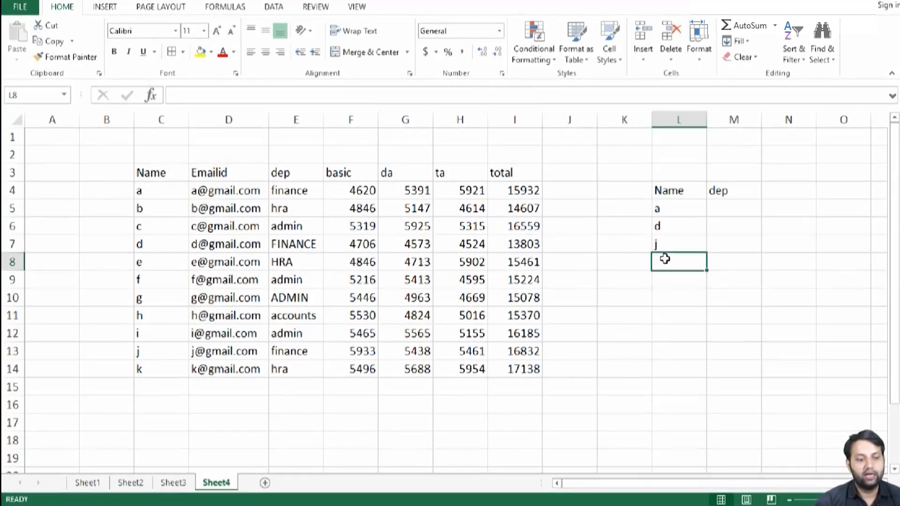
text(s)
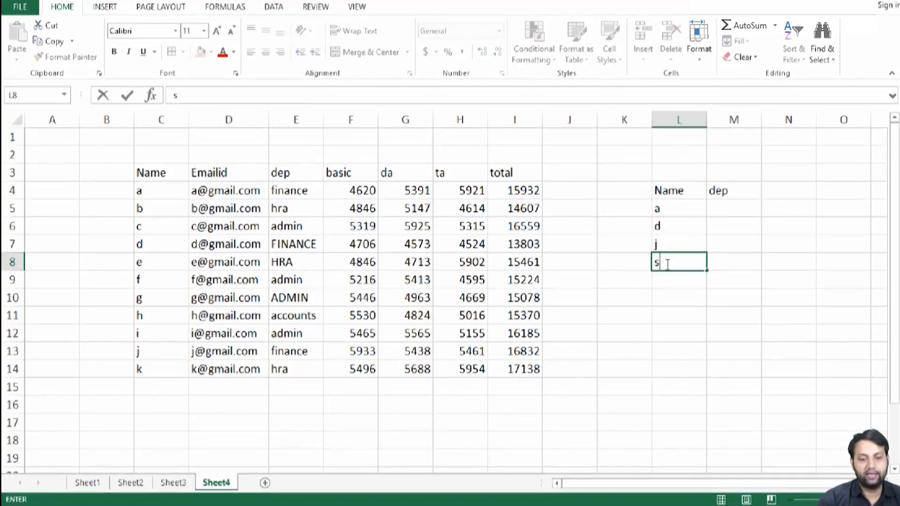
key(Tab)
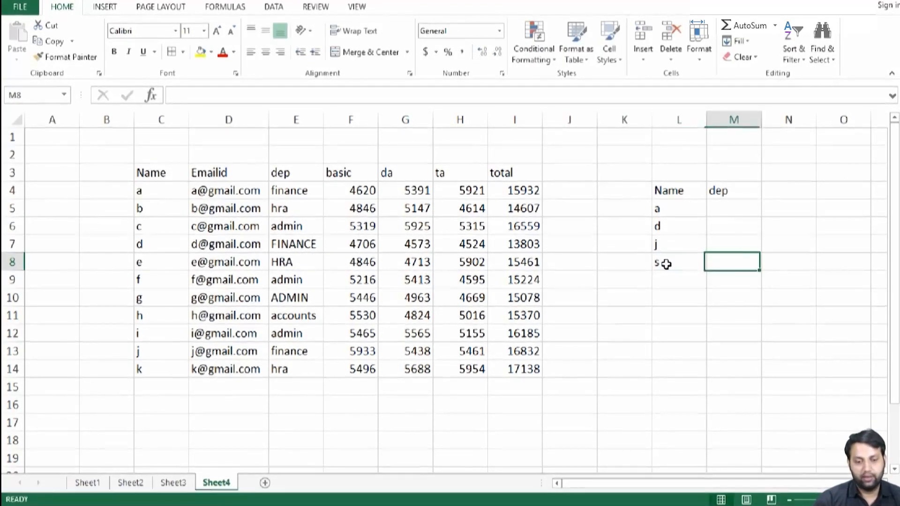
Look up the department for the name in L5 by entering =VLOOKUP(L5,C4:I14,3,0) in M5.
click(727, 207)
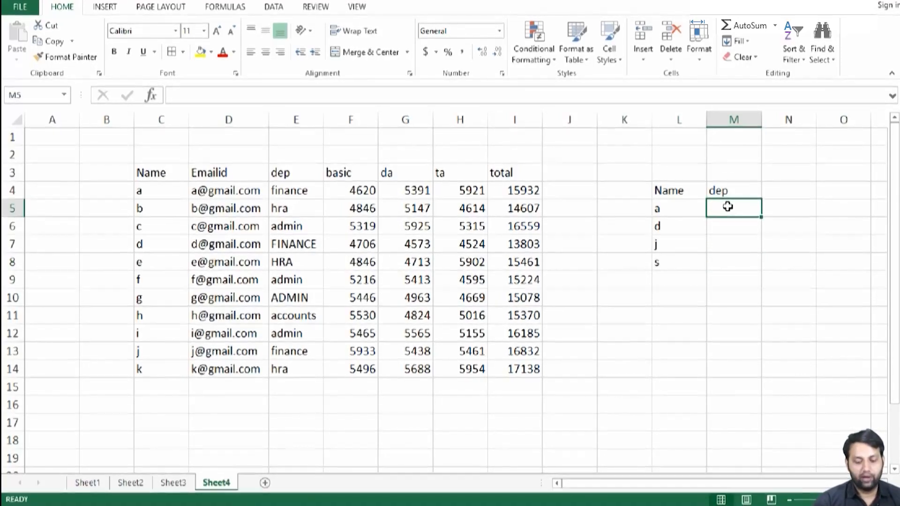
text(=)
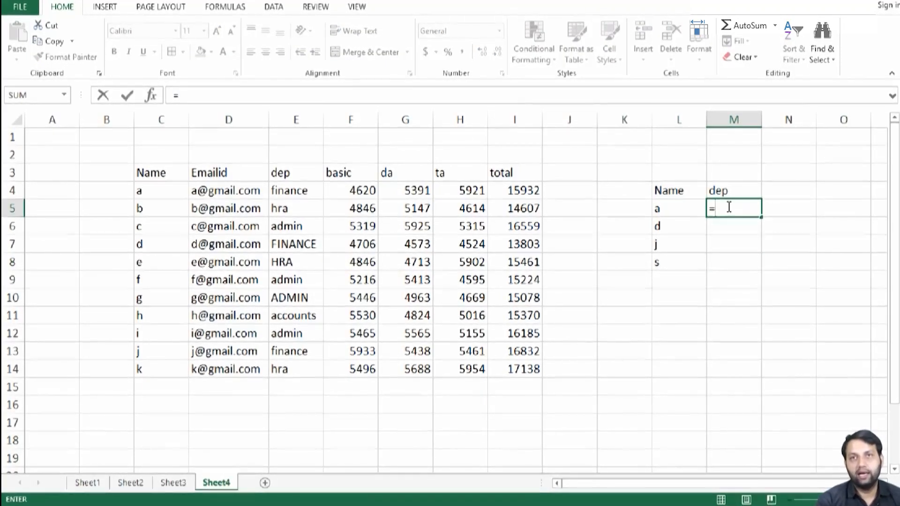
text(vloo)
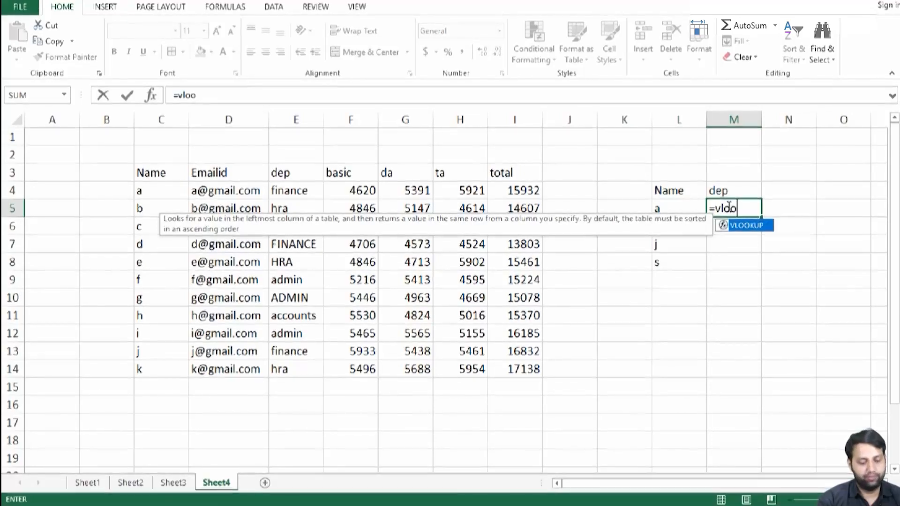
key(Tab)
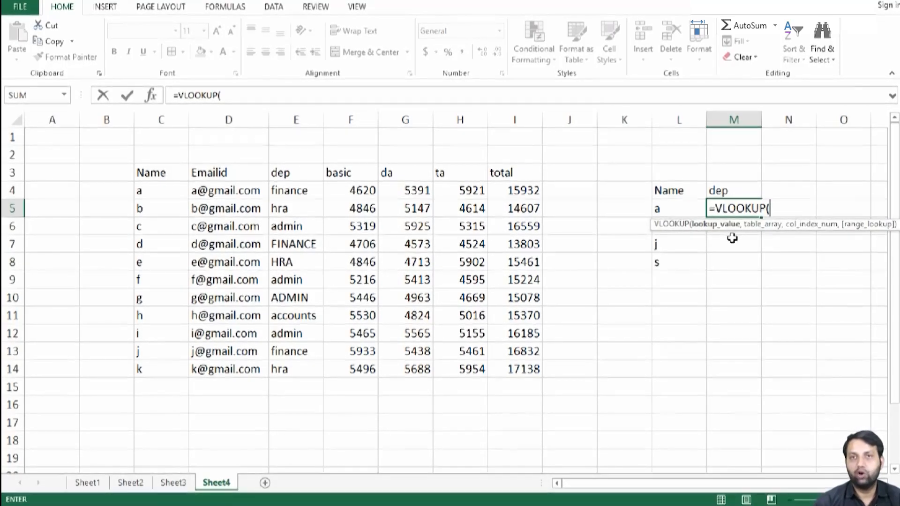
click(668, 207)
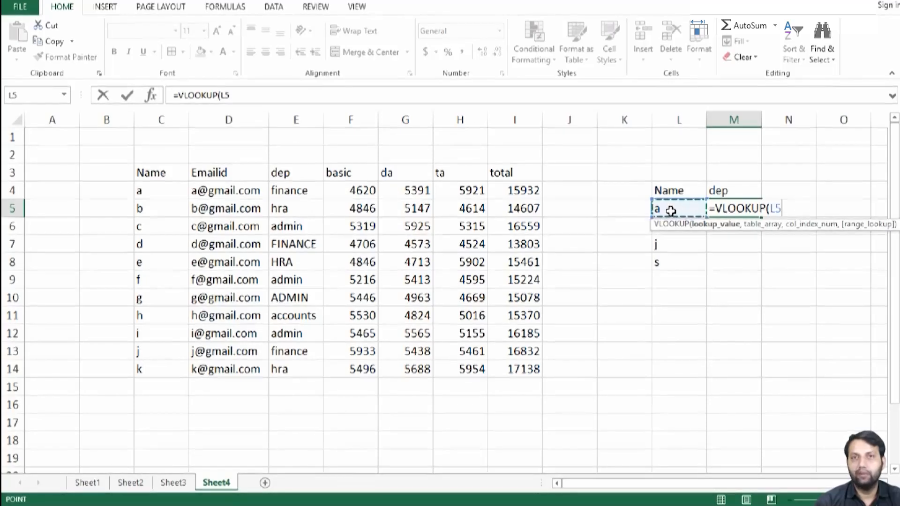
text(,)
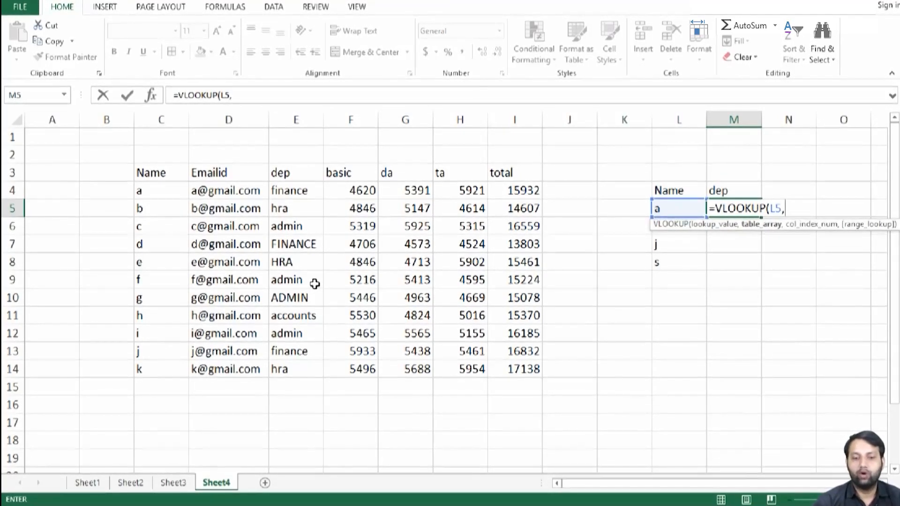
drag(155, 189, 362, 210)
drag(507, 226, 517, 369)
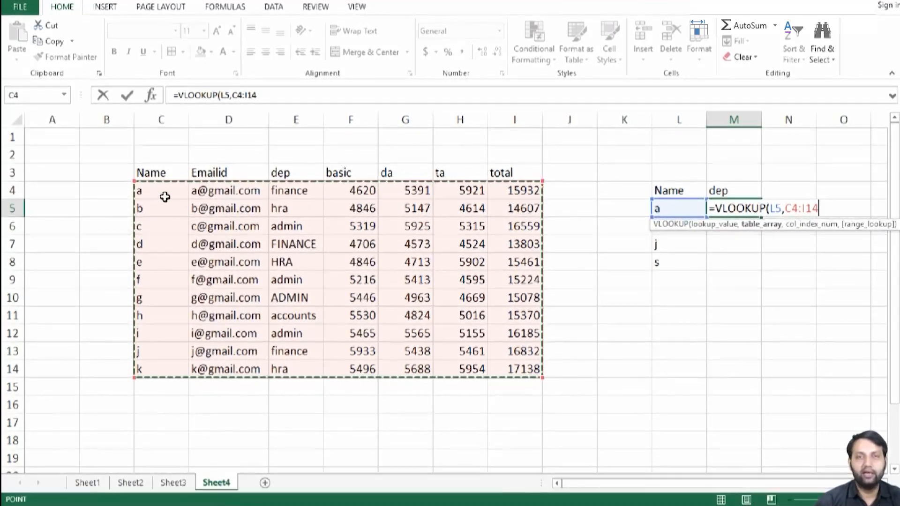
text(,)
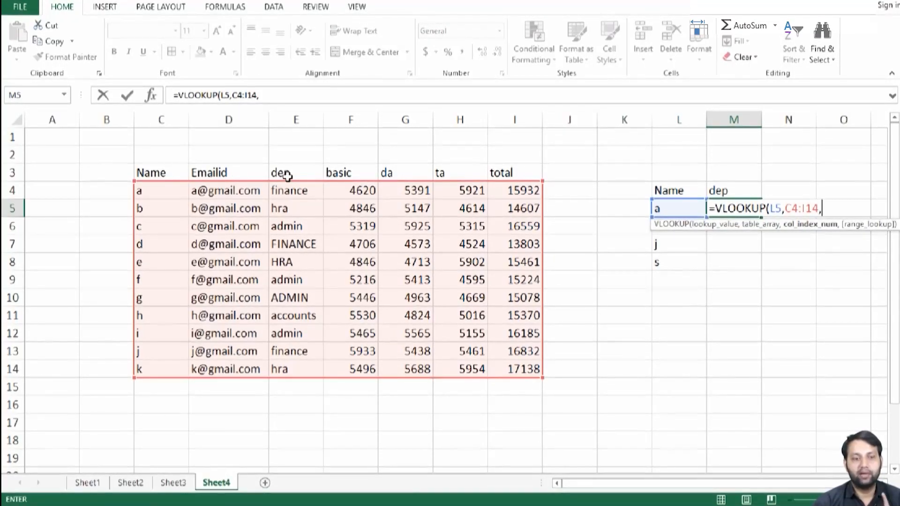
text(3)
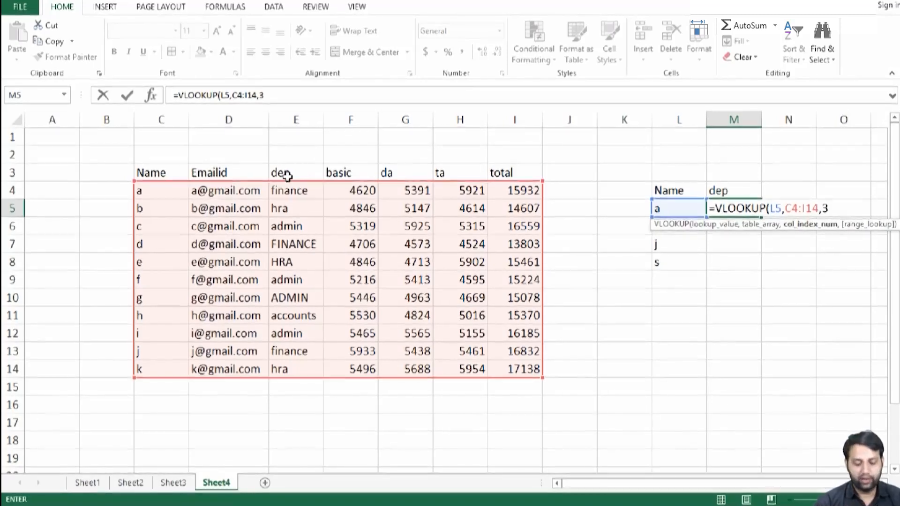
text(,)
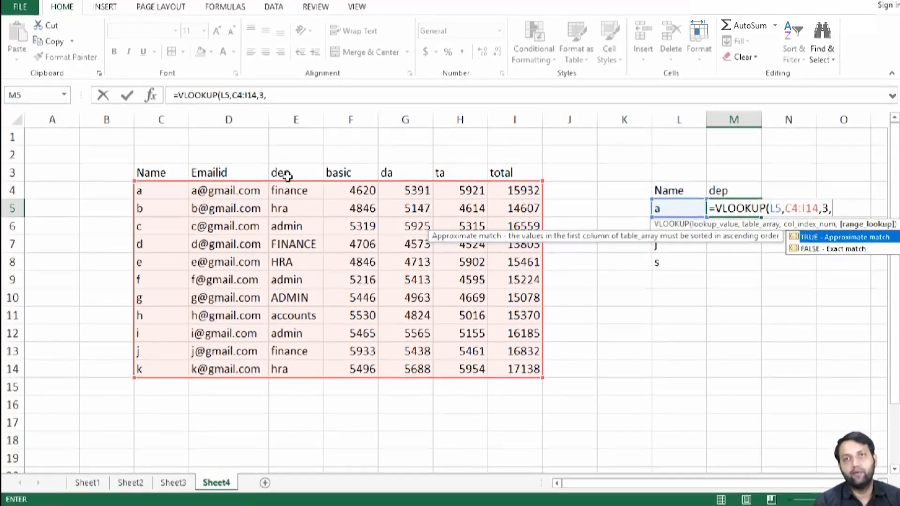
text(0)
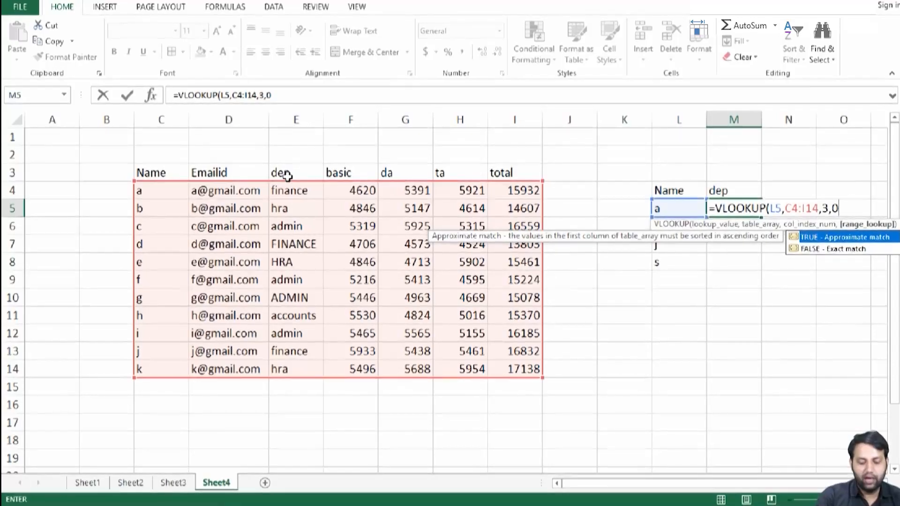
text())
key(ctrl+Return)
key(Return)
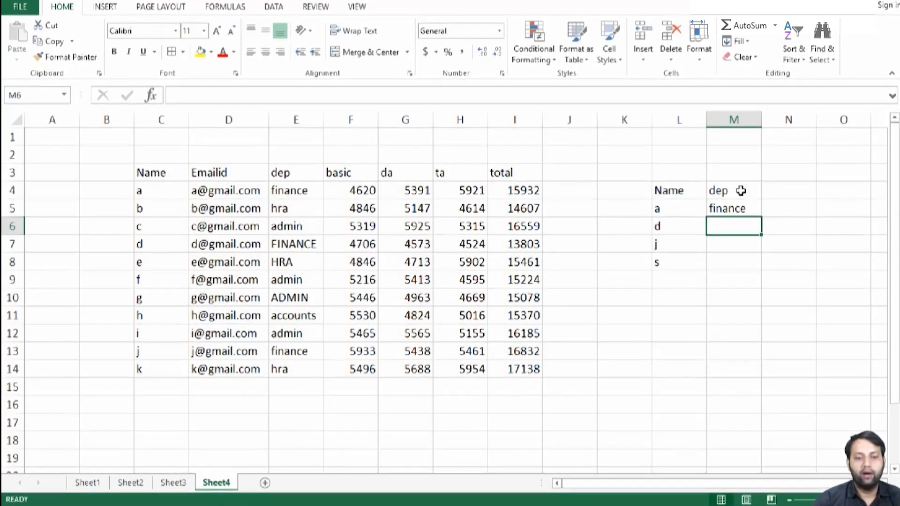
Fill the VLOOKUP formula from M5 down to M8 for the remaining names.
click(742, 207)
drag(763, 220, 762, 269)
click(820, 261)
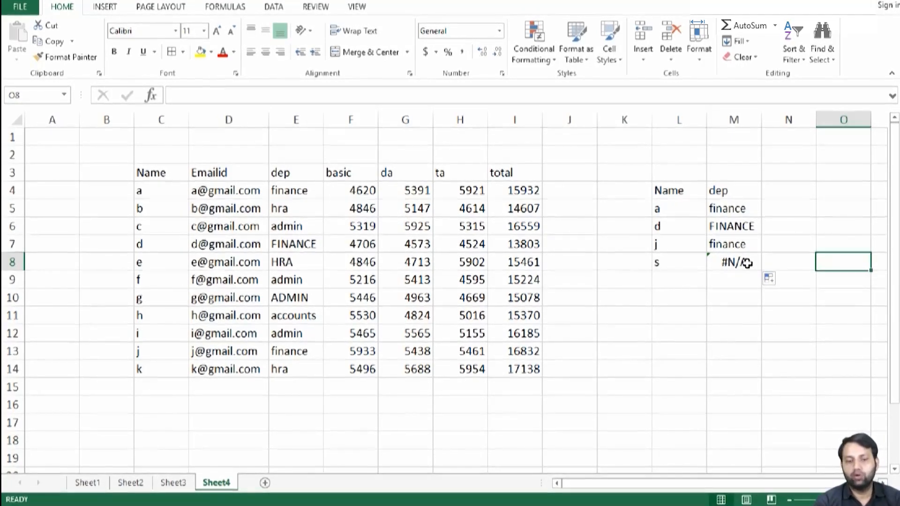
Clear the lookup formulas in M5:M9 and the dep header in M4.
click(751, 210)
drag(752, 209, 739, 277)
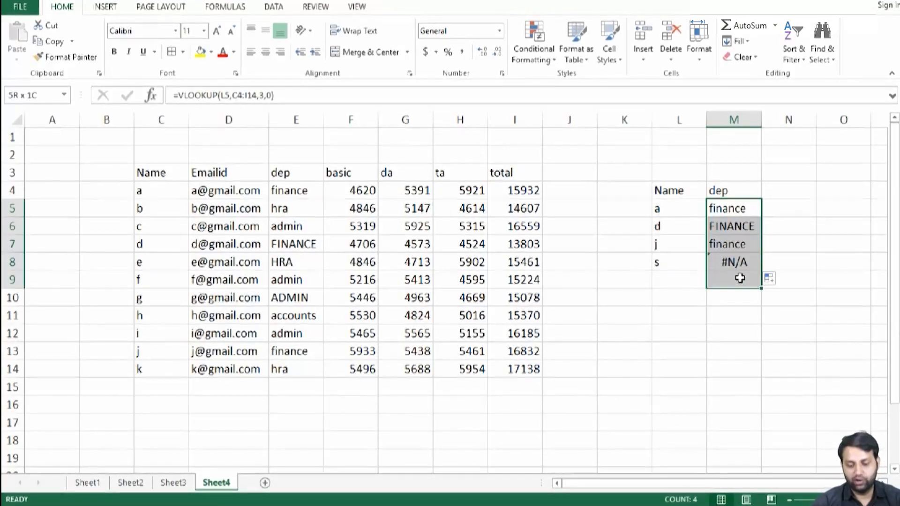
key(Delete)
click(719, 186)
key(Delete)
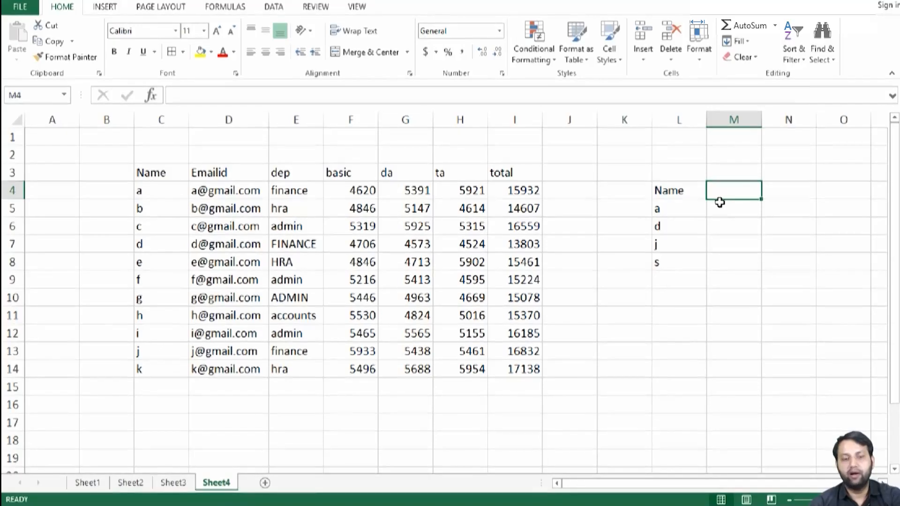
click(731, 223)
click(730, 191)
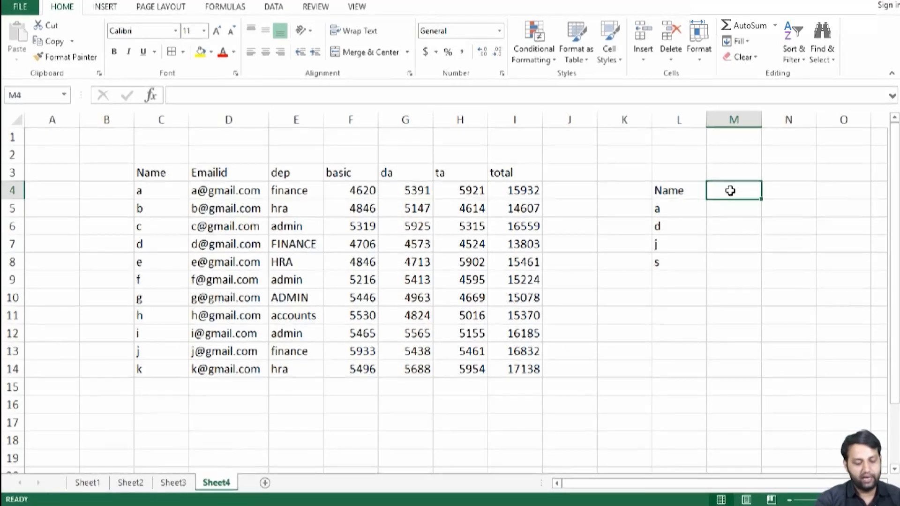
text(d)
key(BackSpace)
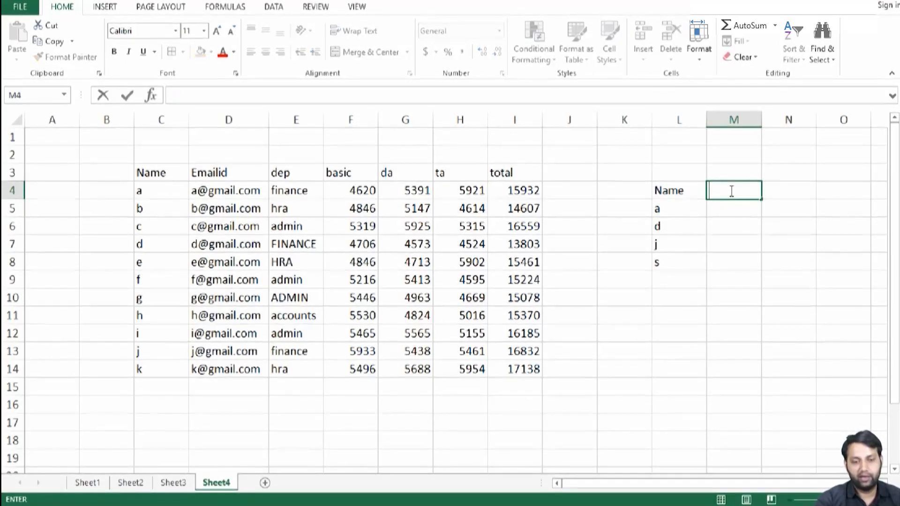
click(728, 213)
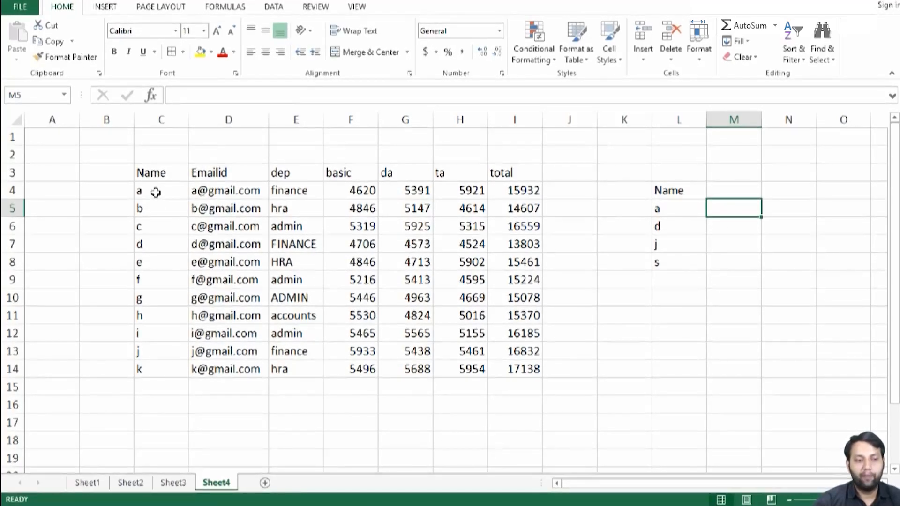
Look up the basic column header for the Name label by entering =VLOOKUP(L4,C3:I14,4,0) in M4.
click(730, 191)
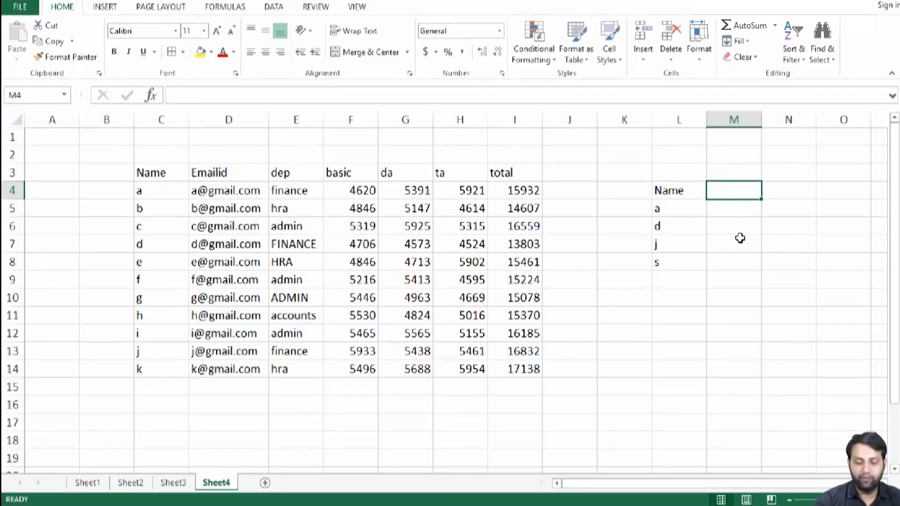
text(=vl)
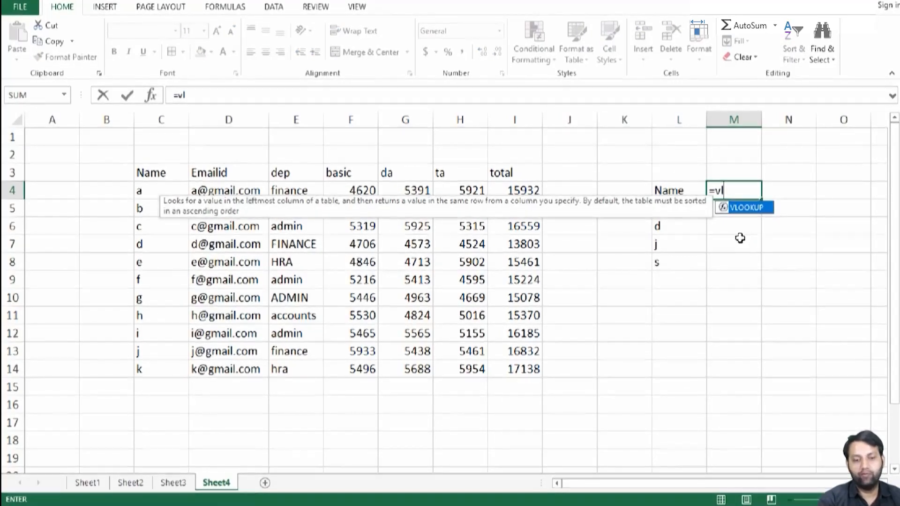
key(Tab)
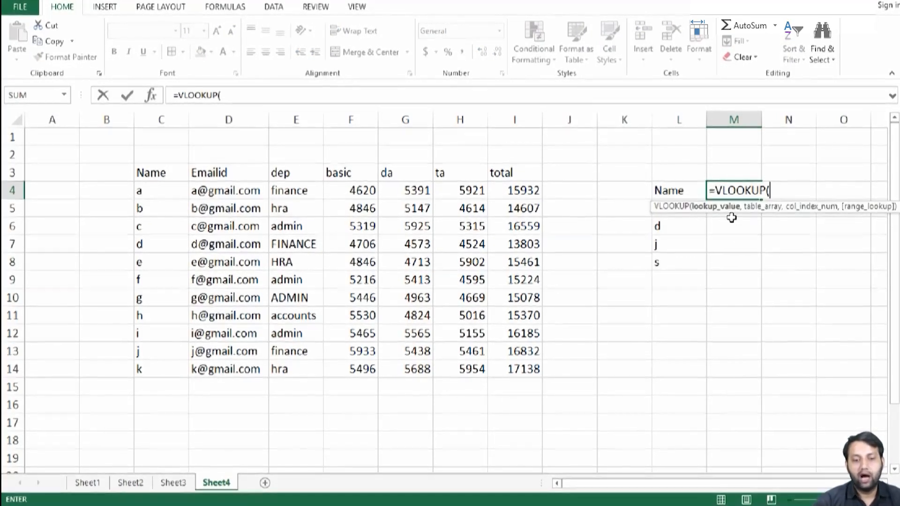
click(678, 190)
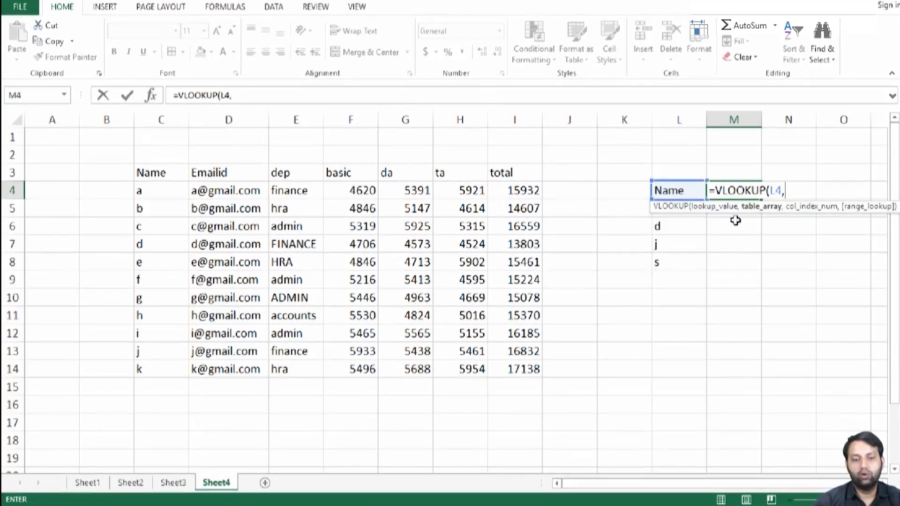
drag(159, 173, 532, 363)
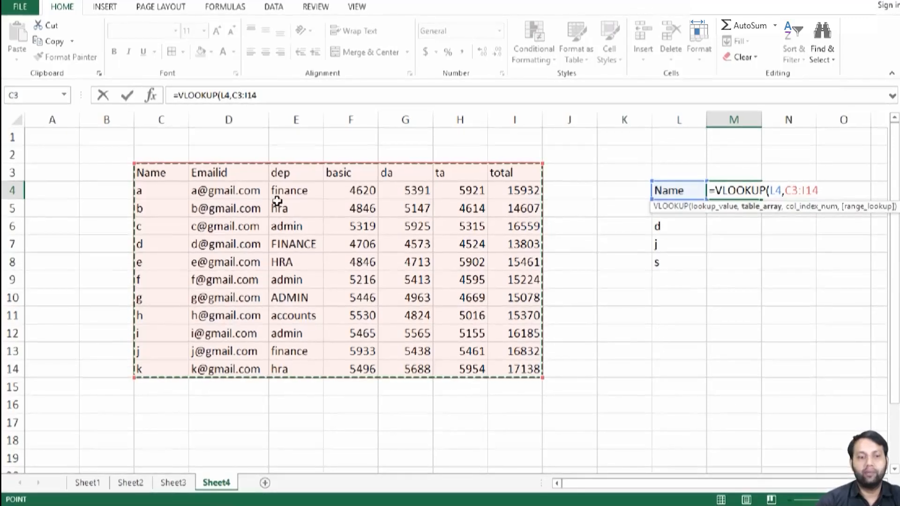
text(,)
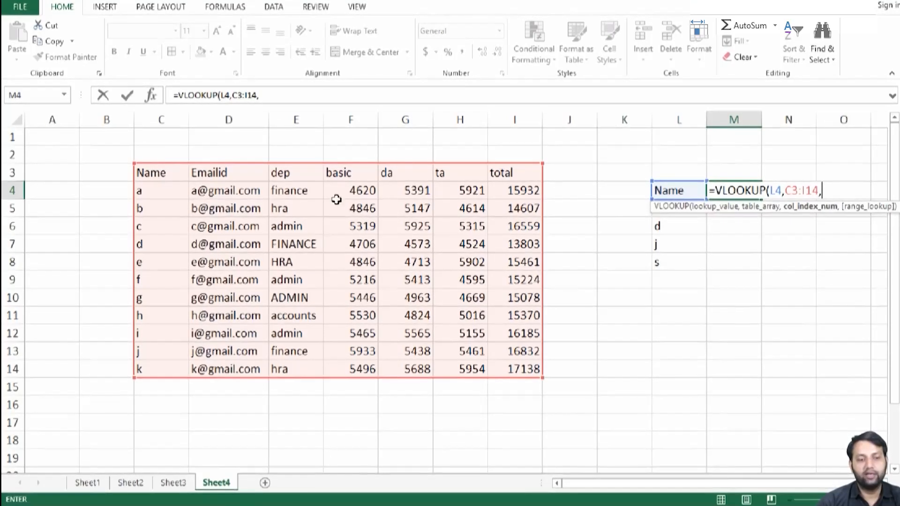
text(4)
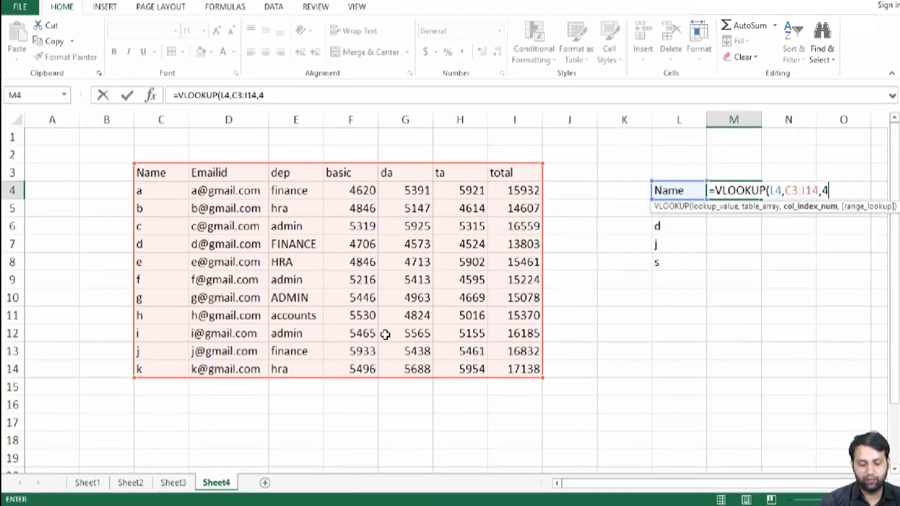
text(,0))
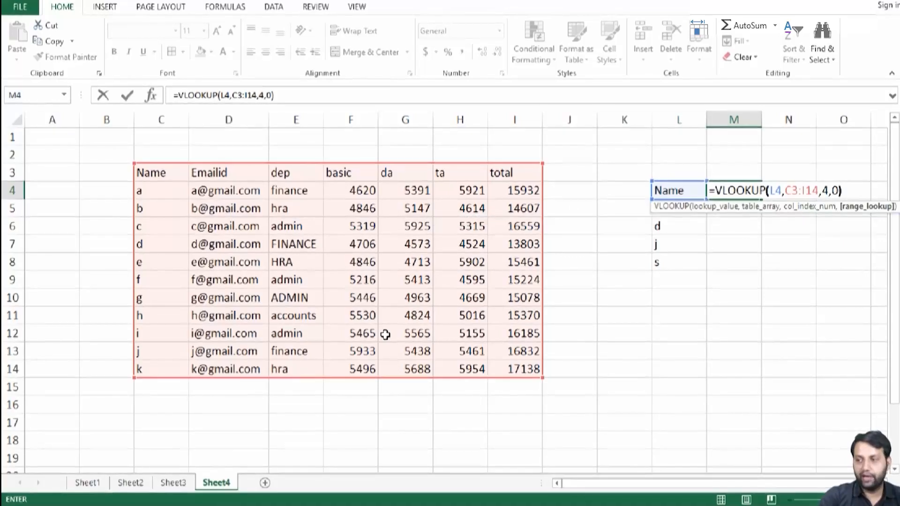
key(Return)
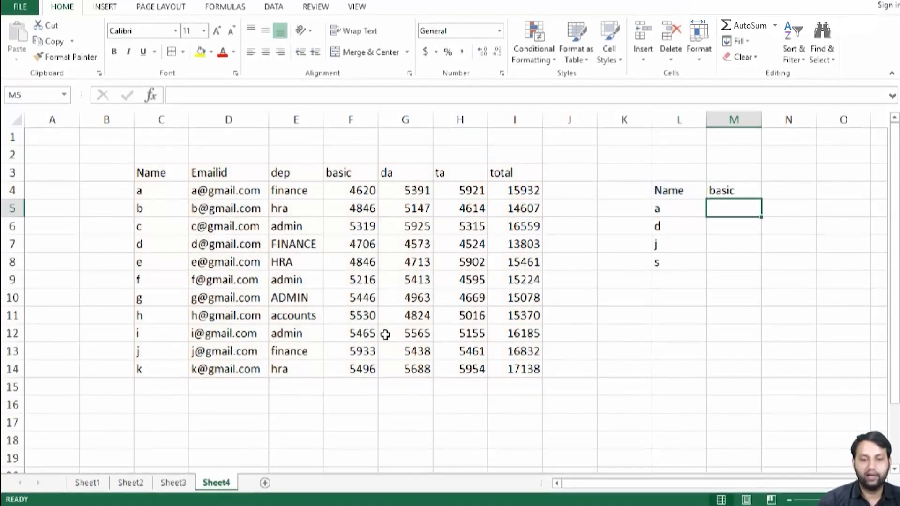
Fill the VLOOKUP formula from M4 down to M9.
click(744, 187)
drag(759, 198, 760, 284)
click(711, 308)
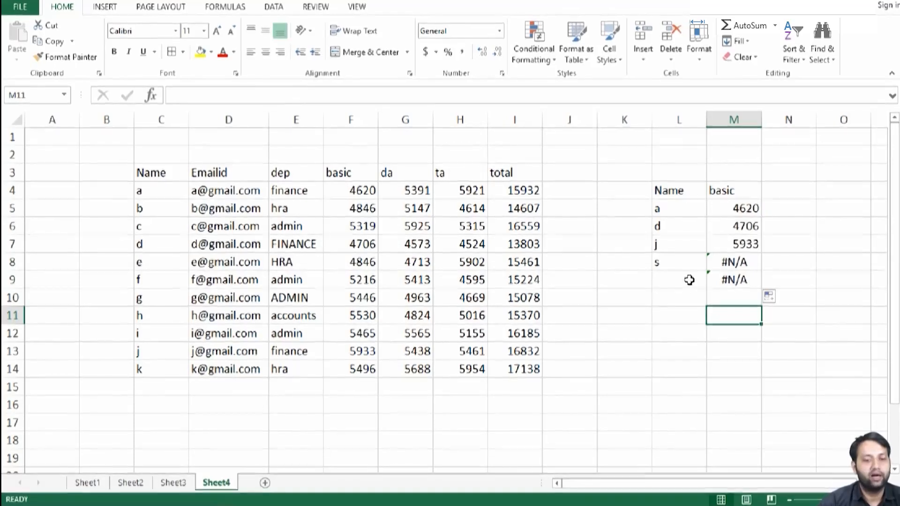
Add the name j to the lookup list in L9.
click(660, 274)
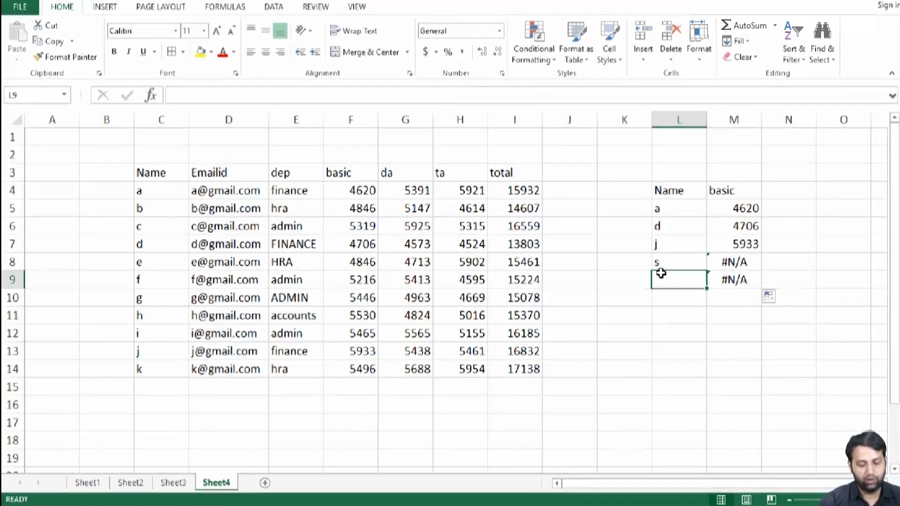
text(j)
key(Return)
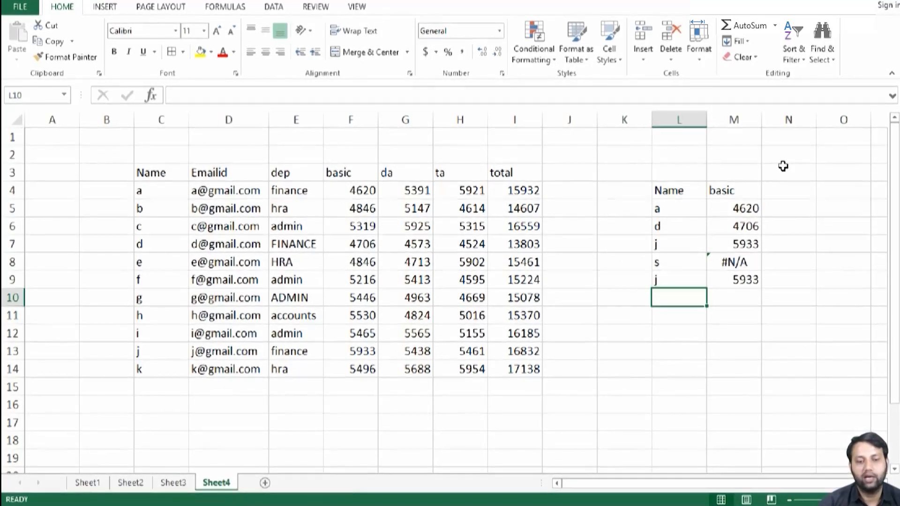
Fill the VLOOKUP formula from M4 across to R4.
click(734, 194)
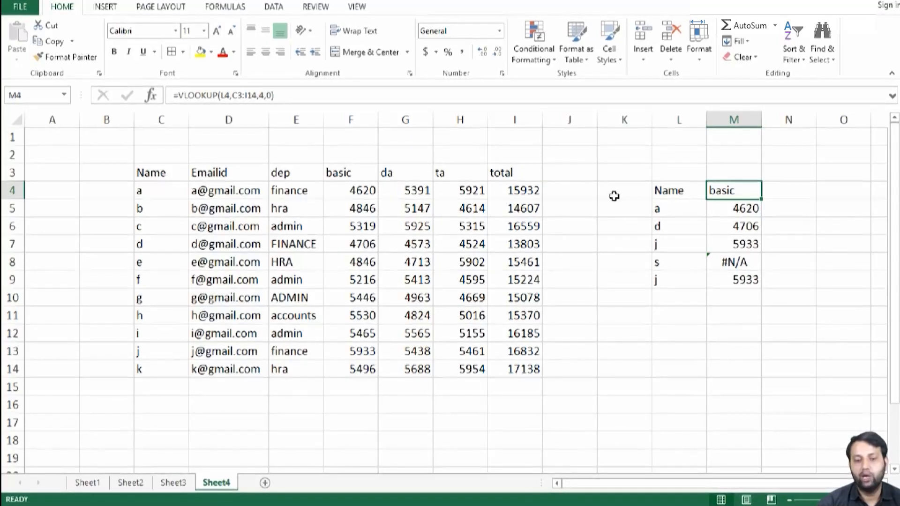
drag(761, 199, 788, 199)
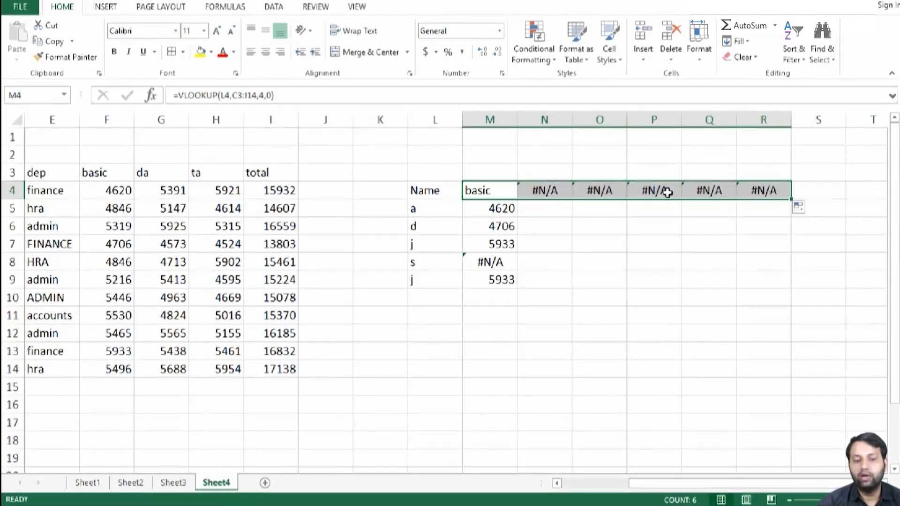
Compare the lookup value and table range references in the formulas of M4, N4, O4 and P4.
click(558, 189)
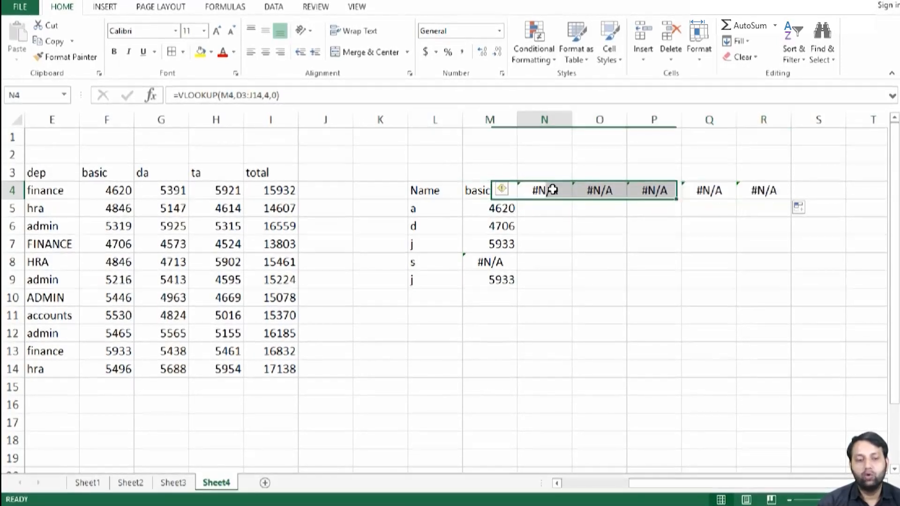
click(475, 193)
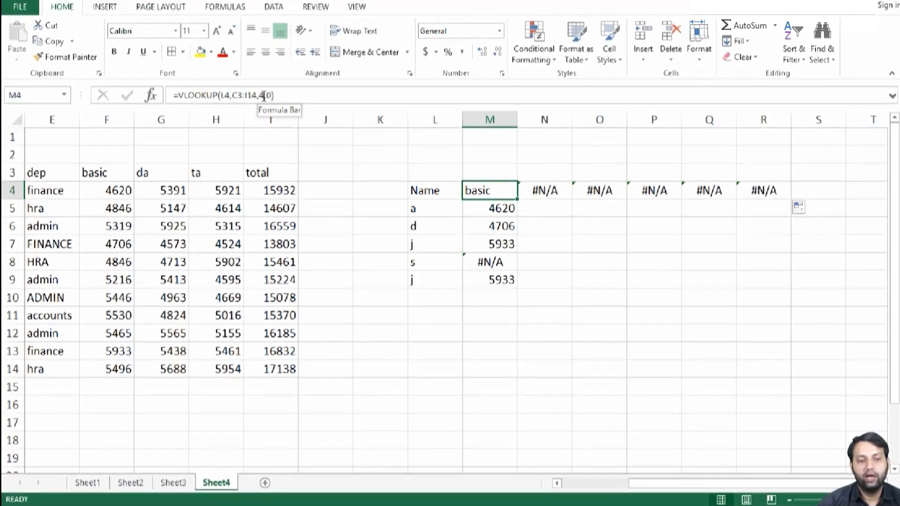
click(432, 190)
click(506, 197)
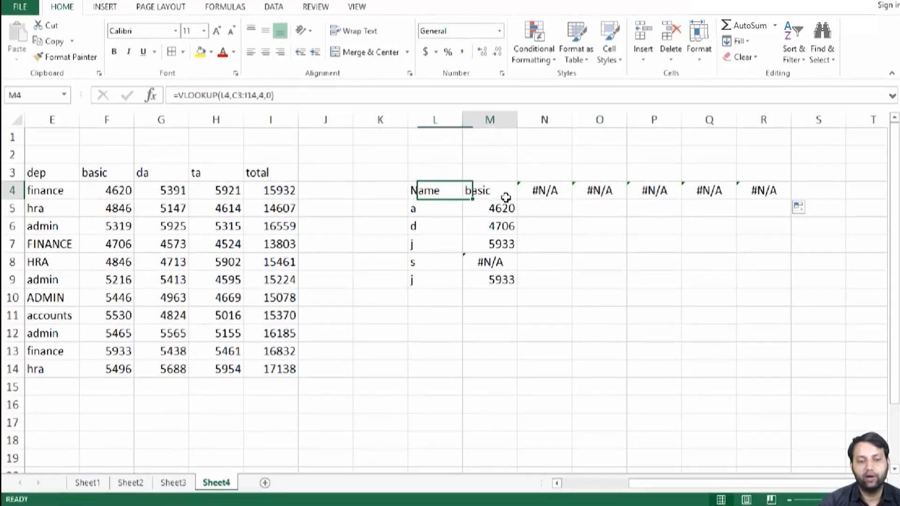
click(553, 194)
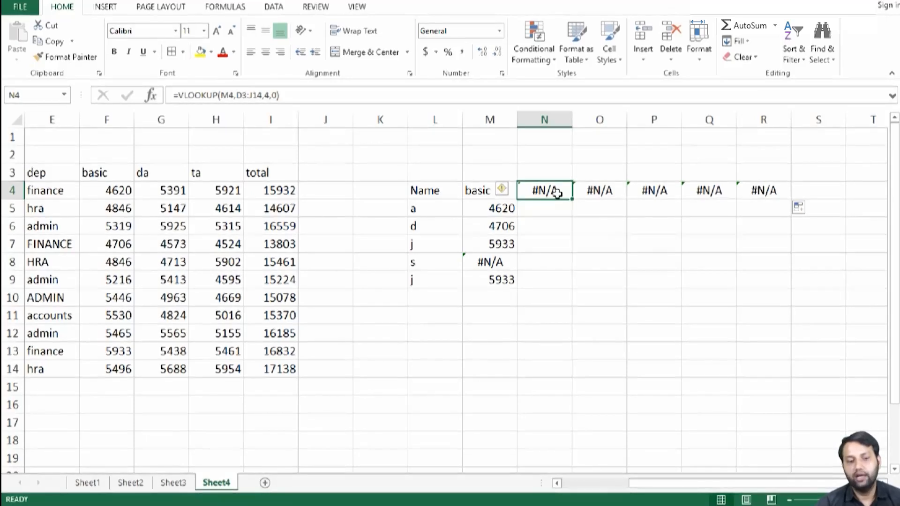
click(614, 190)
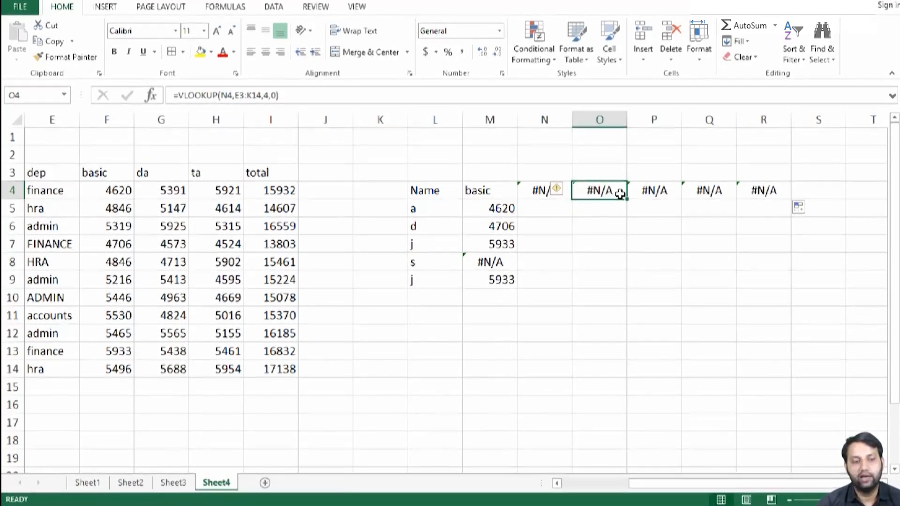
click(663, 193)
click(554, 192)
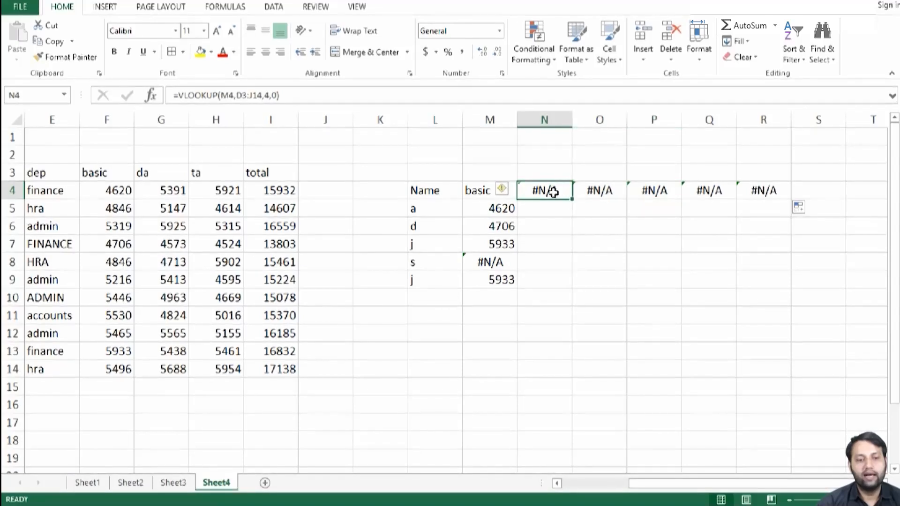
Clear the VLOOKUP formulas from N4:R4 and M4:M9.
drag(551, 192, 760, 190)
key(Delete)
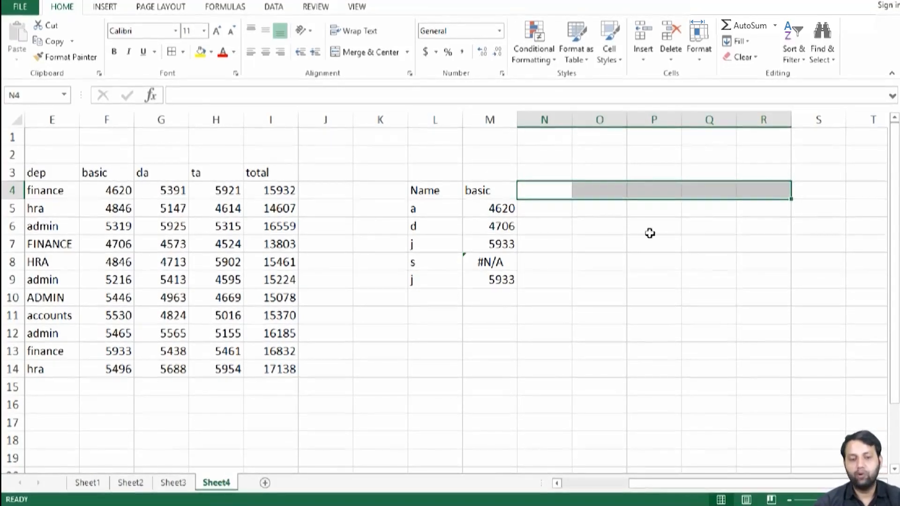
click(543, 193)
drag(499, 190, 494, 281)
key(Delete)
Start a VLOOKUP formula in M4 with the column-locked reference $L4 as the lookup value.
click(496, 193)
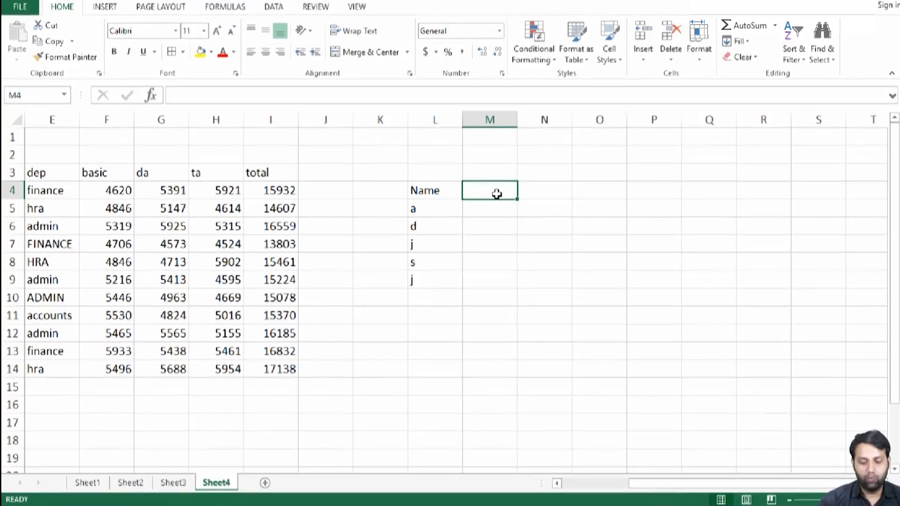
text(=vl)
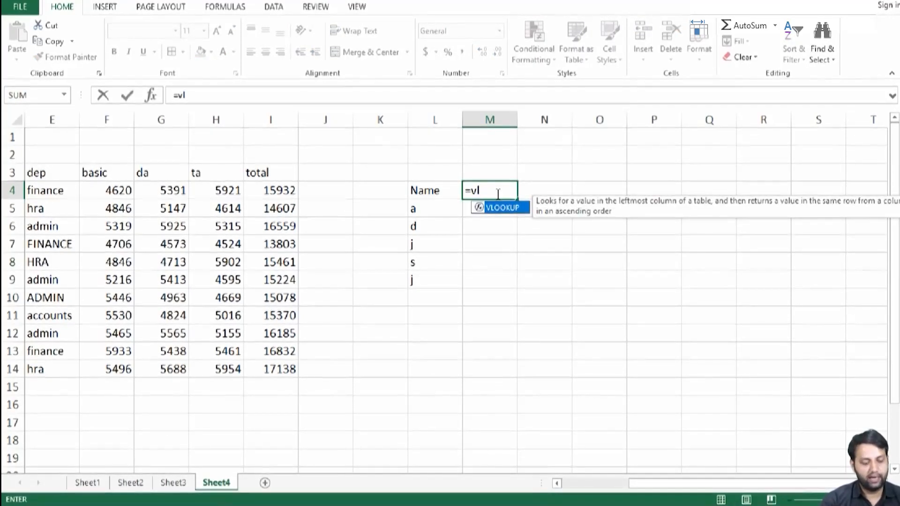
key(Tab)
click(433, 191)
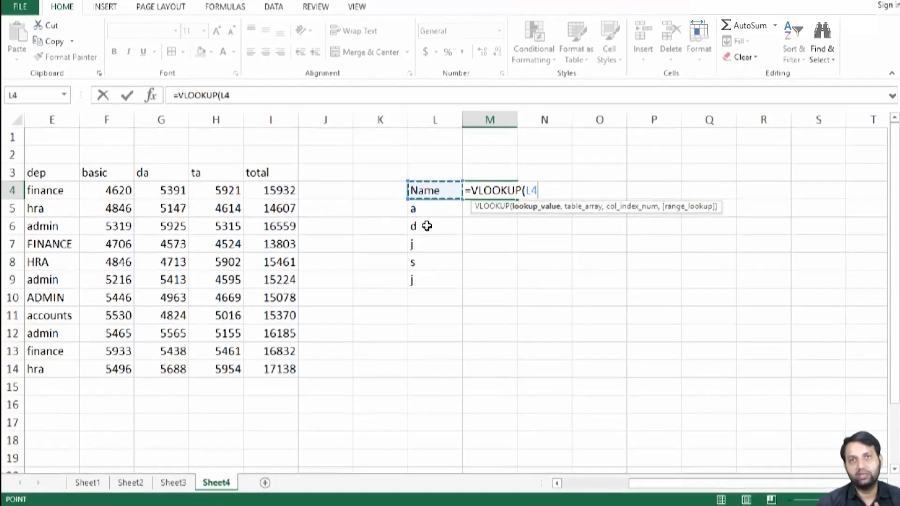
key(F4)
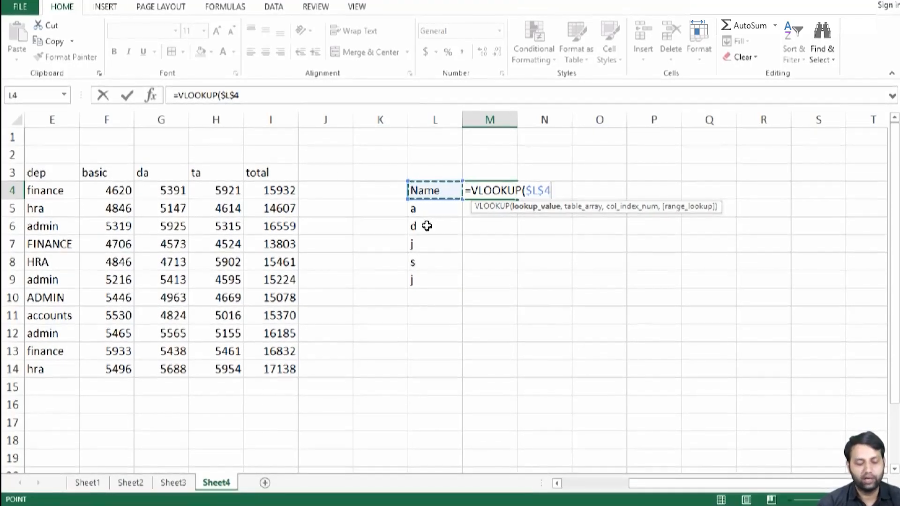
key(F4)
key(F4)
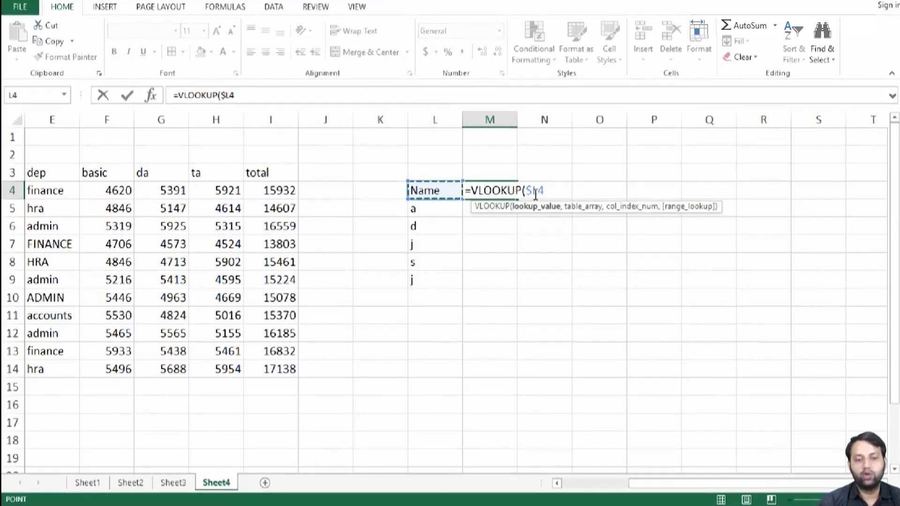
text(,)
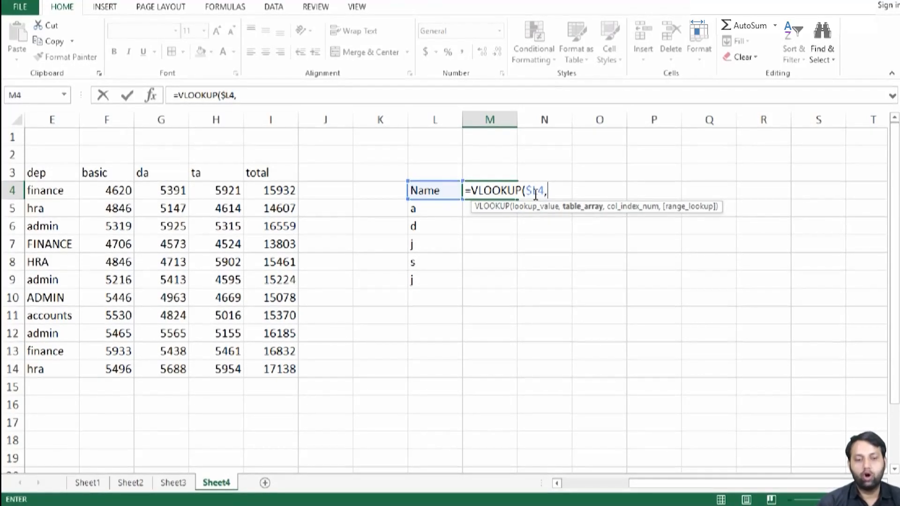
Complete the M4 formula with the absolute table range $C$3:$I$14, column index 3 and range lookup 0.
drag(664, 483, 647, 483)
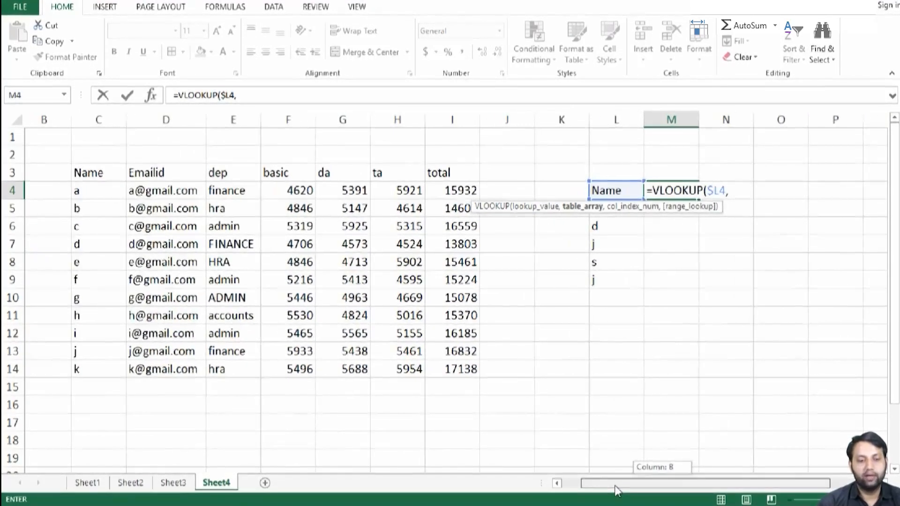
click(109, 172)
drag(109, 171, 481, 370)
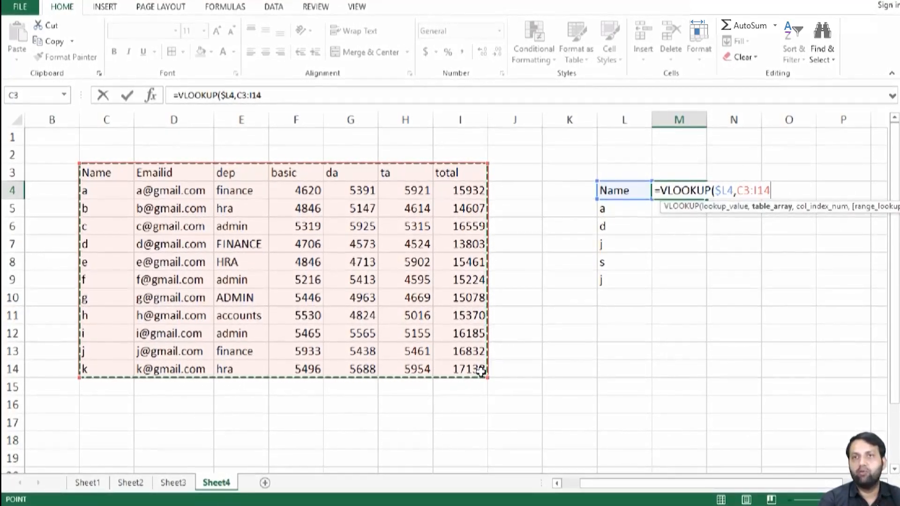
key(F4)
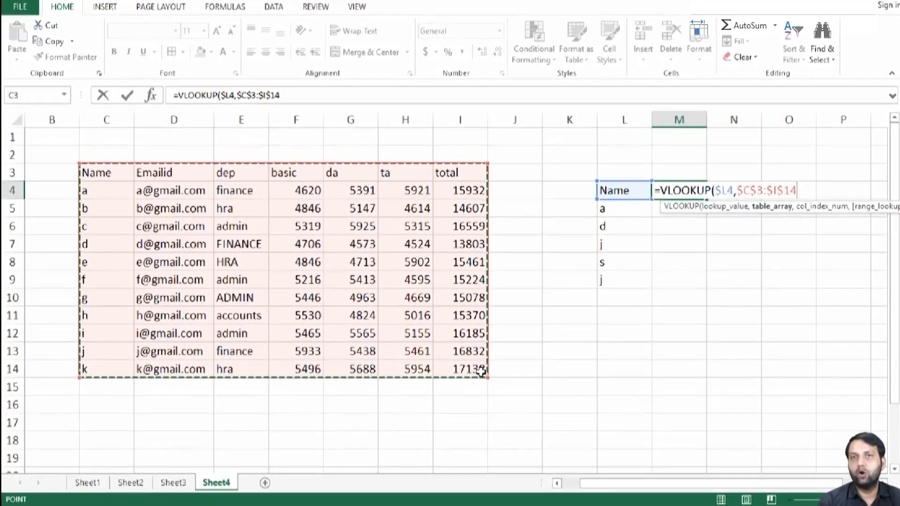
text(,)
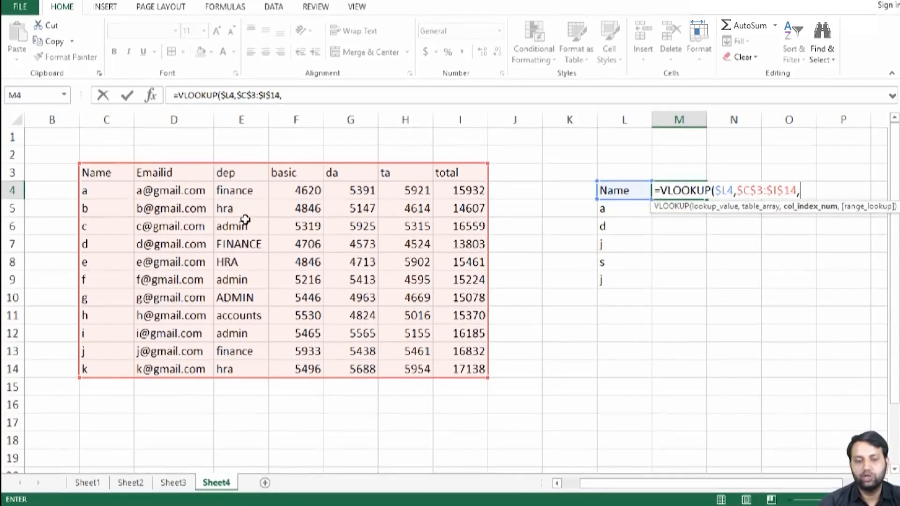
text(3)
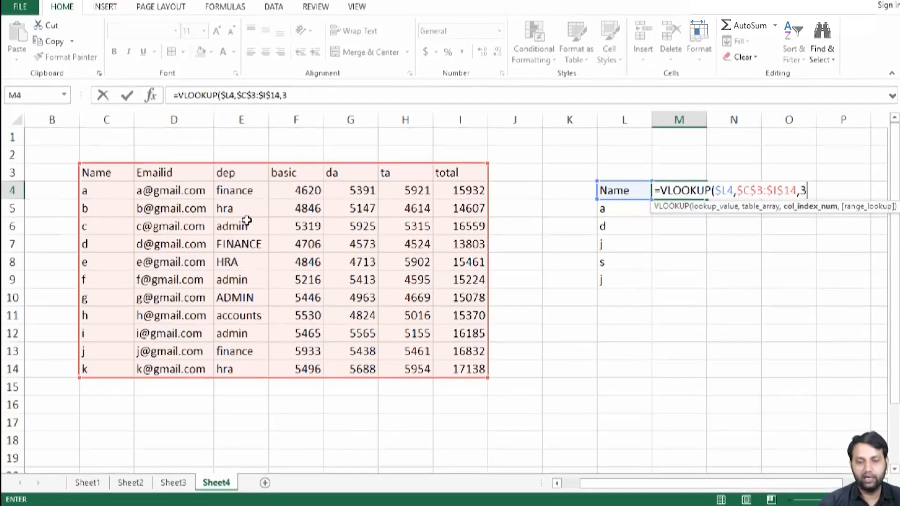
text(,0))
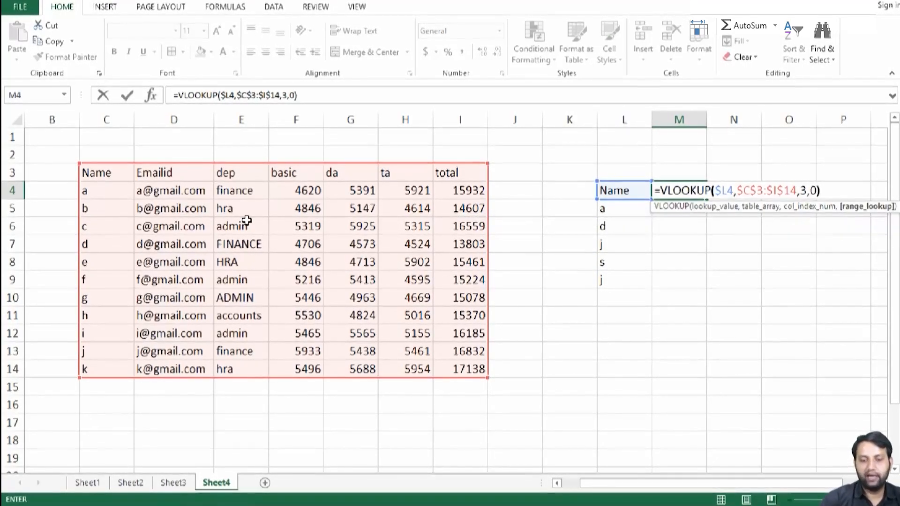
key(Return)
Fill the VLOOKUP formula with locked references from M4 down to M9.
click(680, 192)
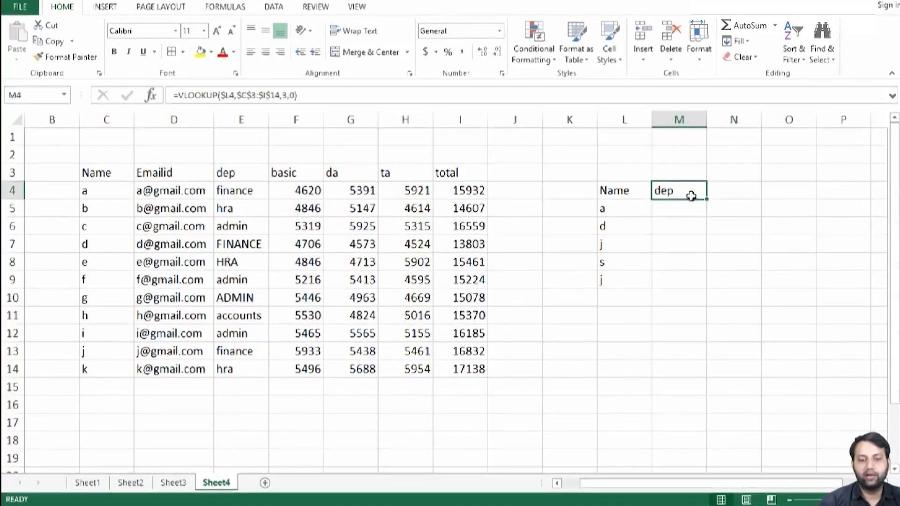
drag(706, 198, 705, 286)
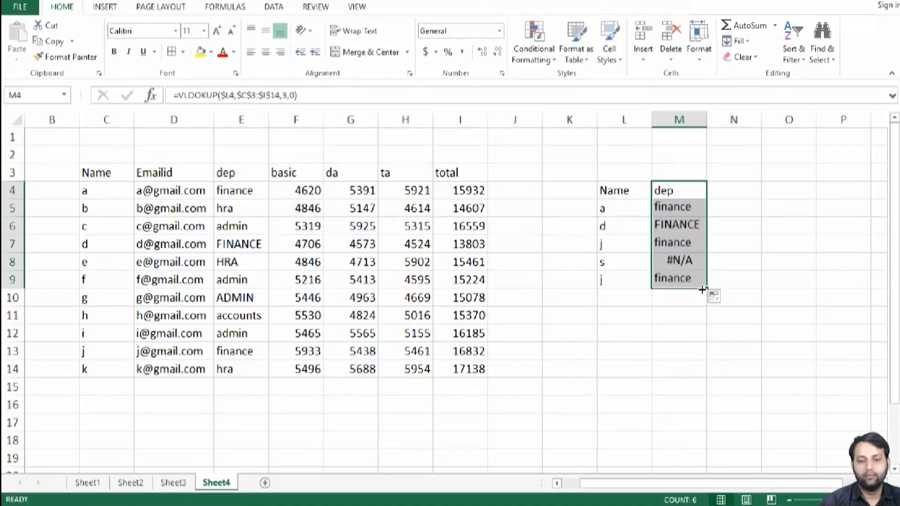
Fill the VLOOKUP formulas from M4:M9 across to column R and inspect the formulas in M4 and N4.
click(684, 192)
drag(706, 199, 776, 289)
click(708, 351)
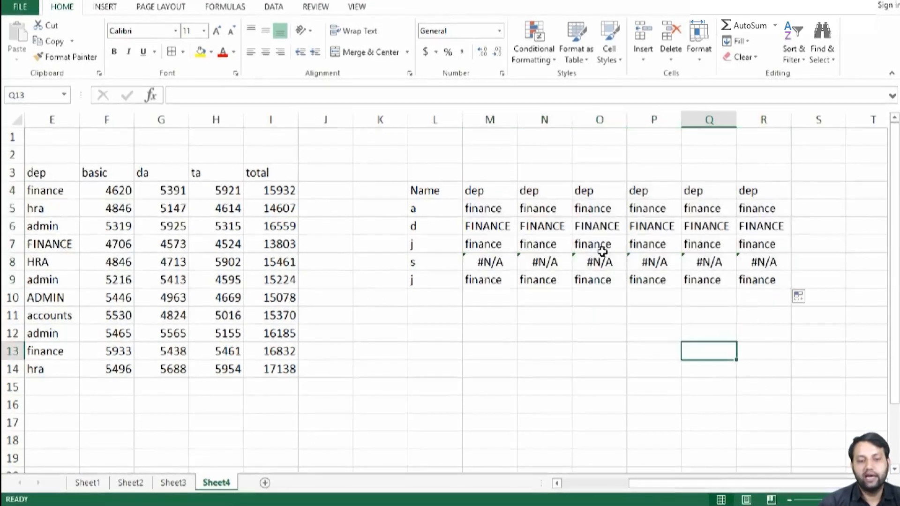
click(533, 192)
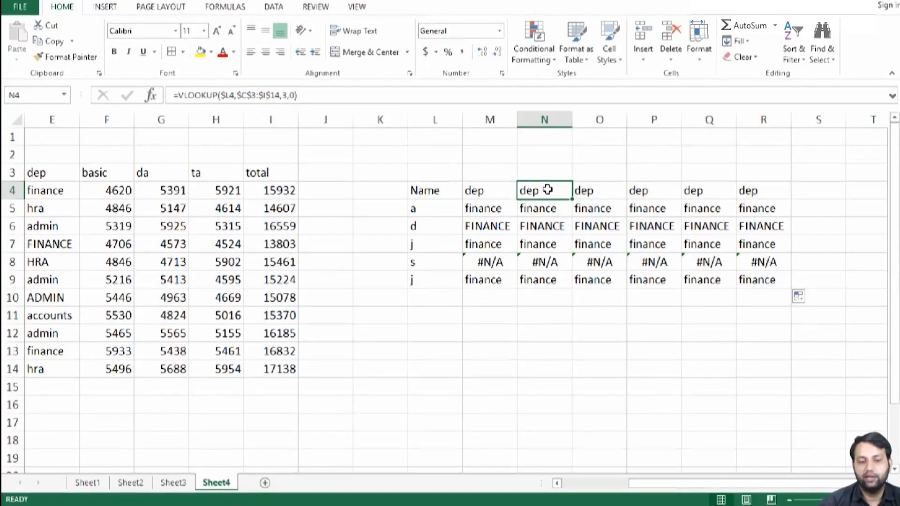
click(477, 191)
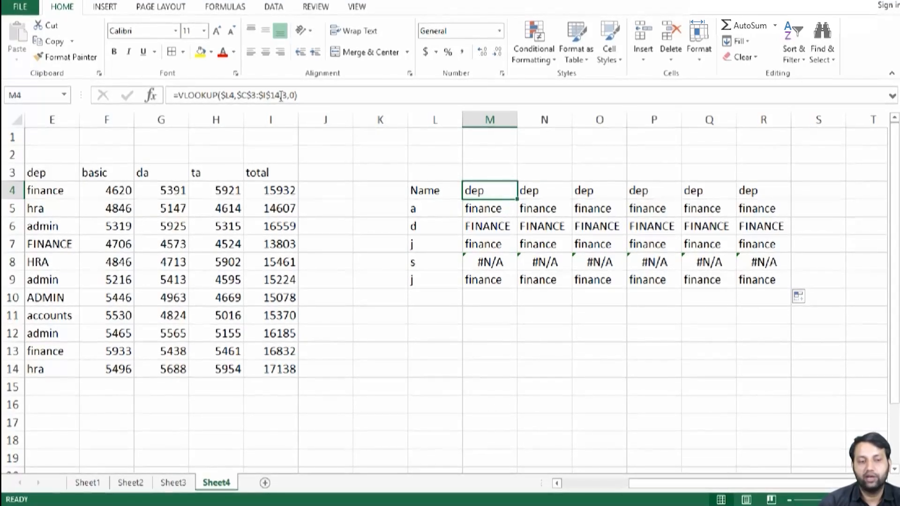
Set the VLOOKUP column index in N4 to 4 and fill the formula down to N9.
click(543, 192)
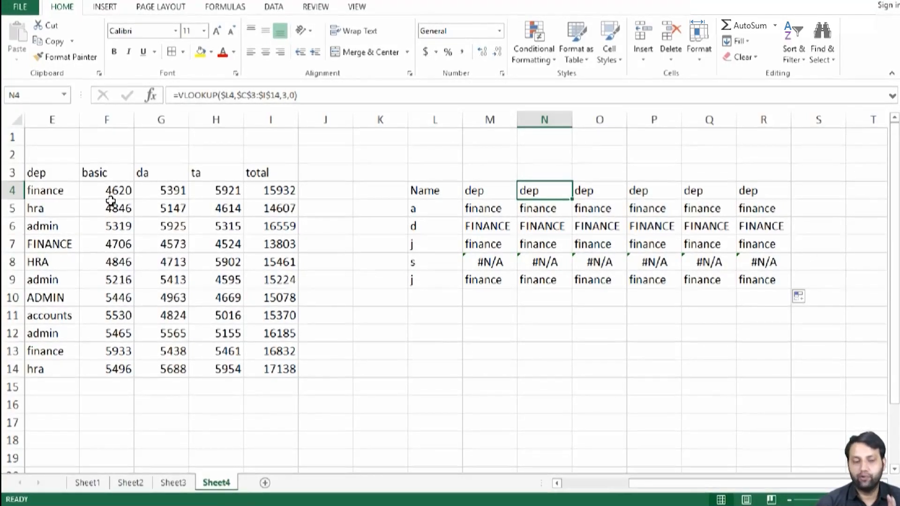
double_click(538, 190)
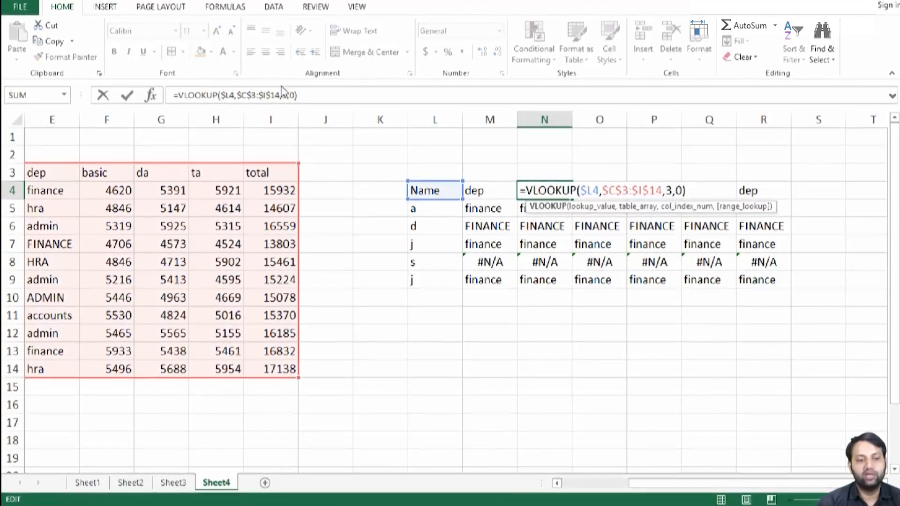
click(670, 190)
key(BackSpace)
text(4)
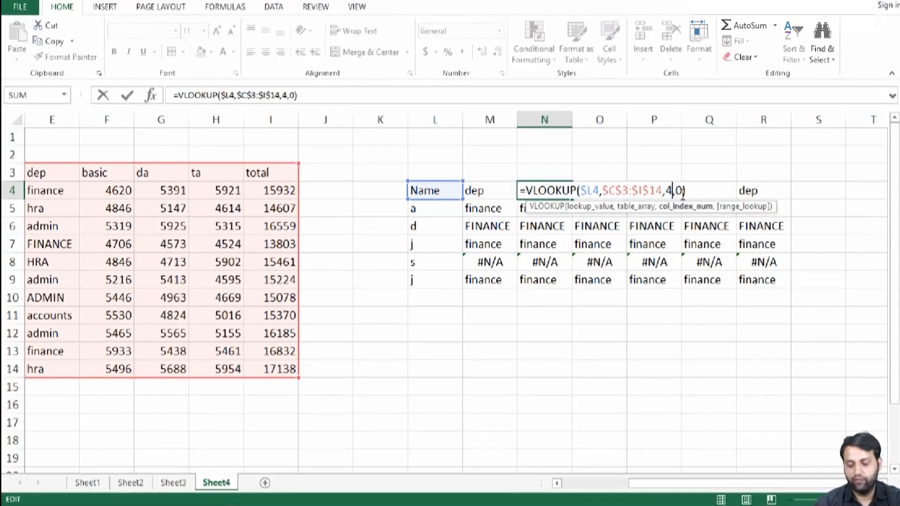
key(Return)
click(521, 191)
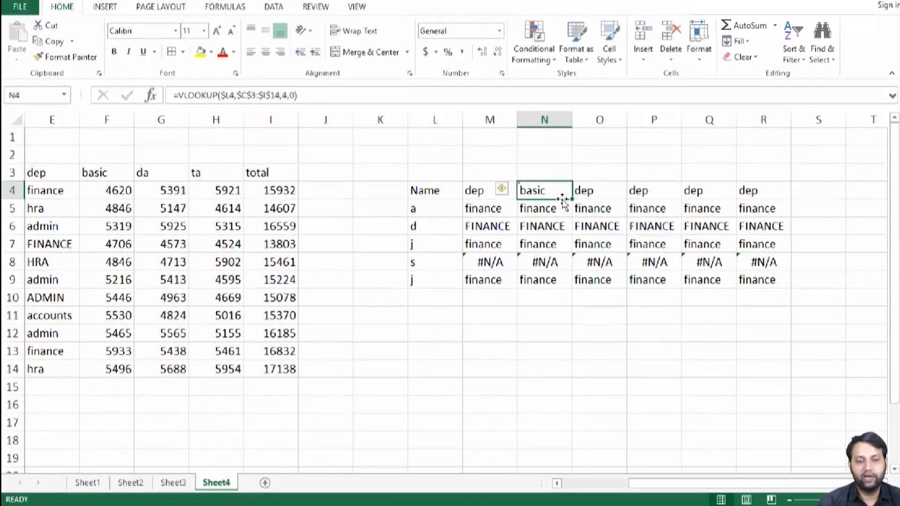
drag(571, 200, 564, 283)
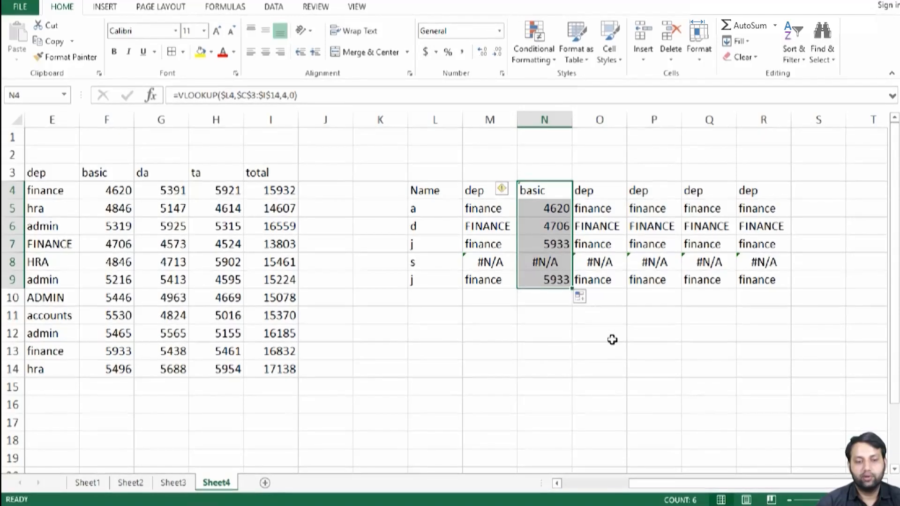
Set the VLOOKUP column index in O4 to 5 so it returns the da column header.
drag(687, 481, 627, 489)
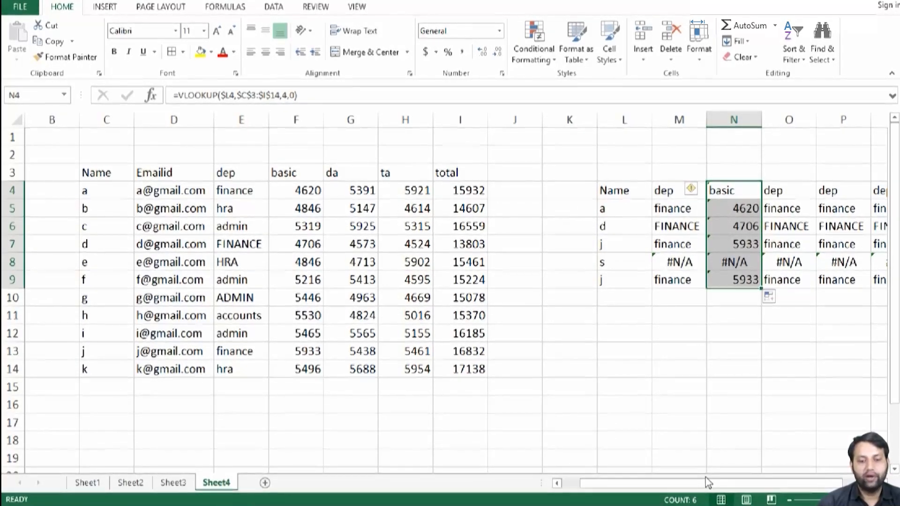
drag(719, 483, 753, 482)
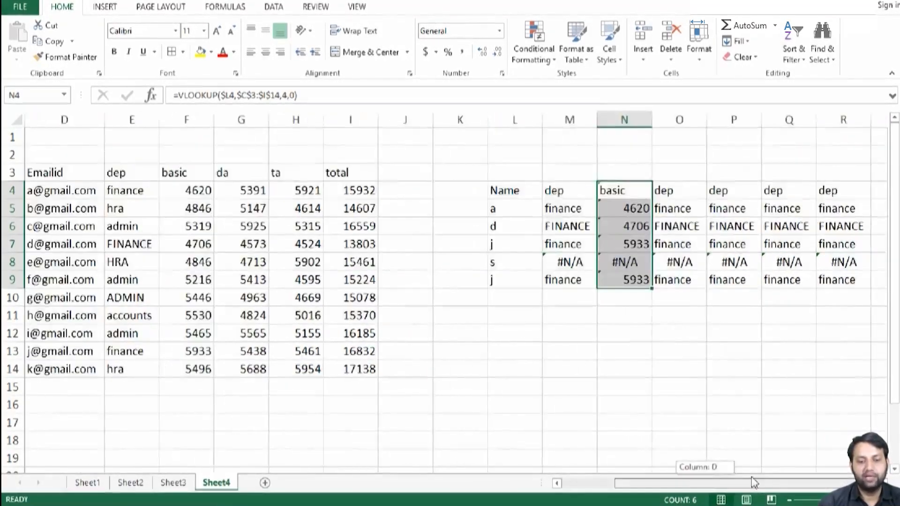
click(682, 208)
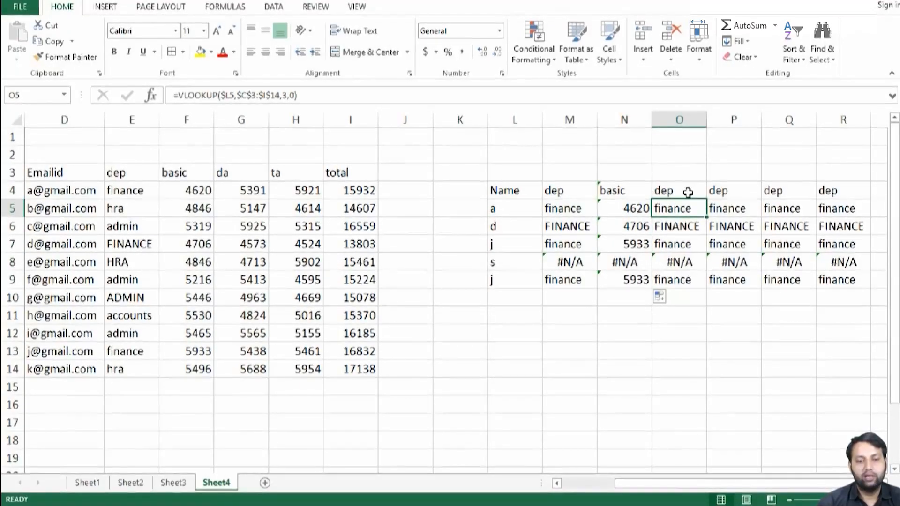
click(688, 193)
click(295, 95)
key(Left)
key(Left)
key(Left)
key(BackSpace)
text(5)
key(Right)
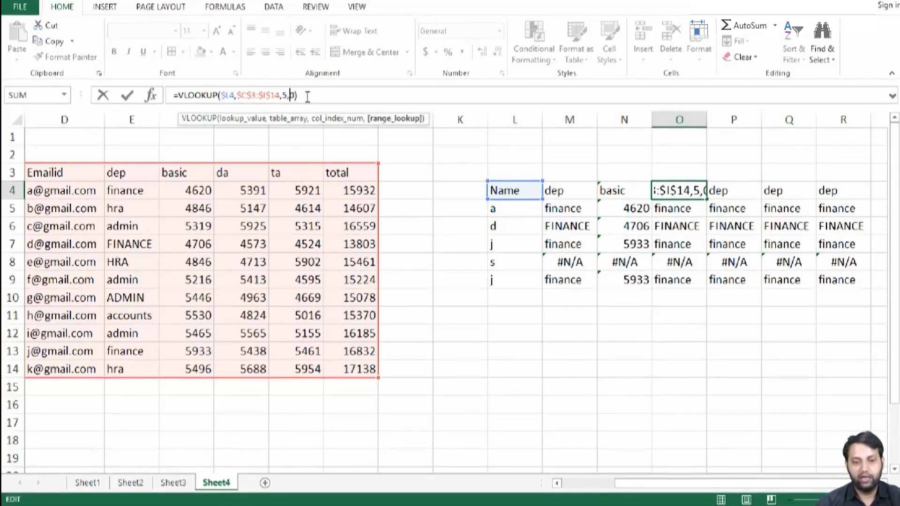
key(Return)
key(Up)
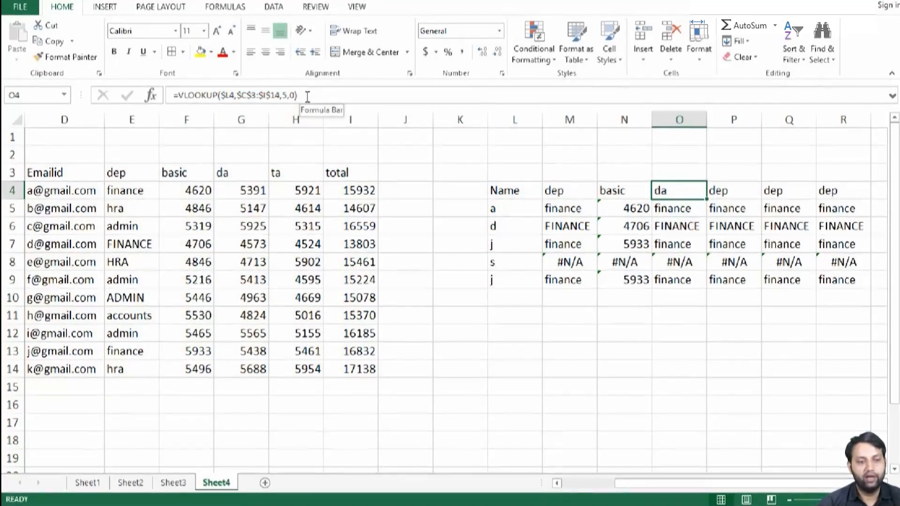
Set the VLOOKUP column index in P4 to 5.
key(Right)
click(307, 97)
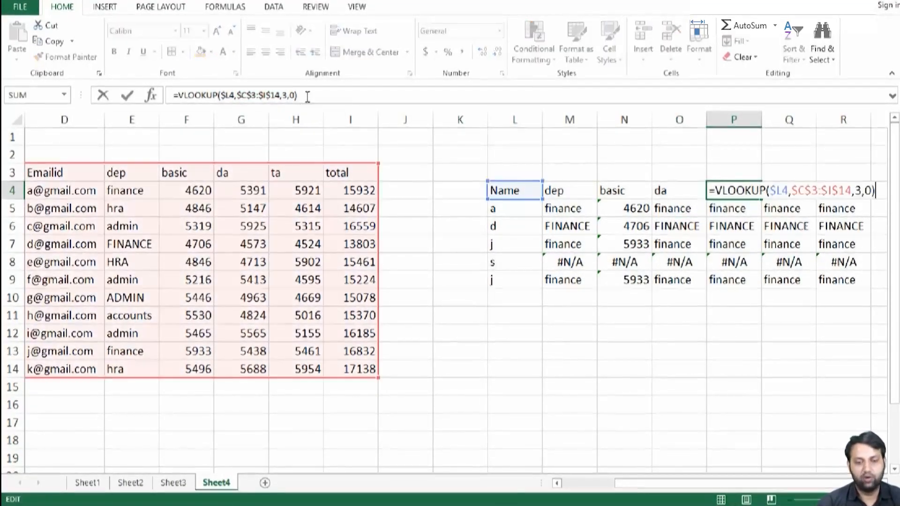
key(Left)
key(BackSpace)
text(5)
key(Return)
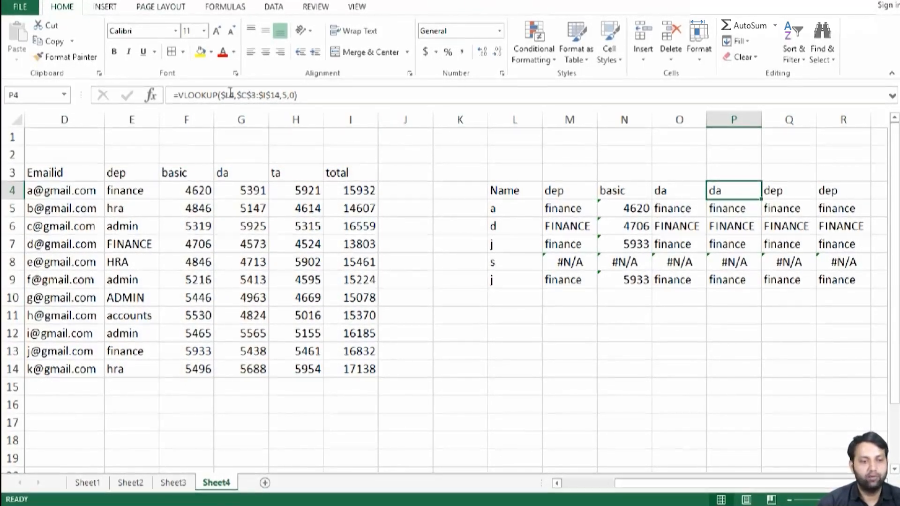
Correct the column index in P4 so it returns the ta column, and fill the formula down to P9.
click(289, 93)
key(BackSpace)
key(Return)
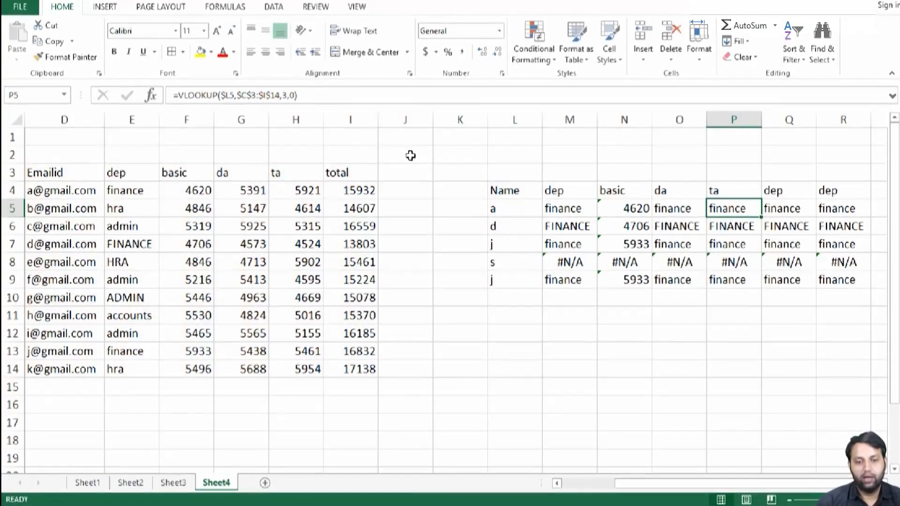
drag(764, 201, 763, 287)
Set the VLOOKUP column index in Q4 to 7 and fill the formula down to Q9.
click(792, 193)
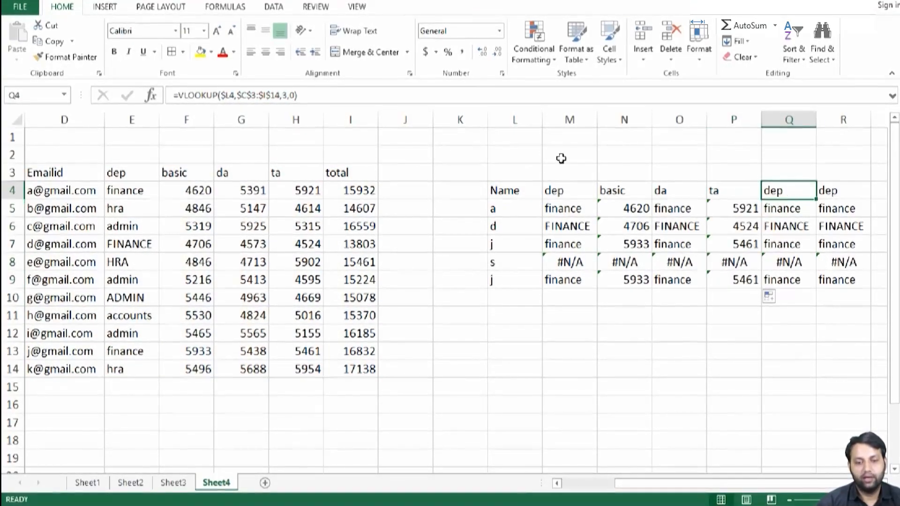
click(288, 95)
text(7)
key(Return)
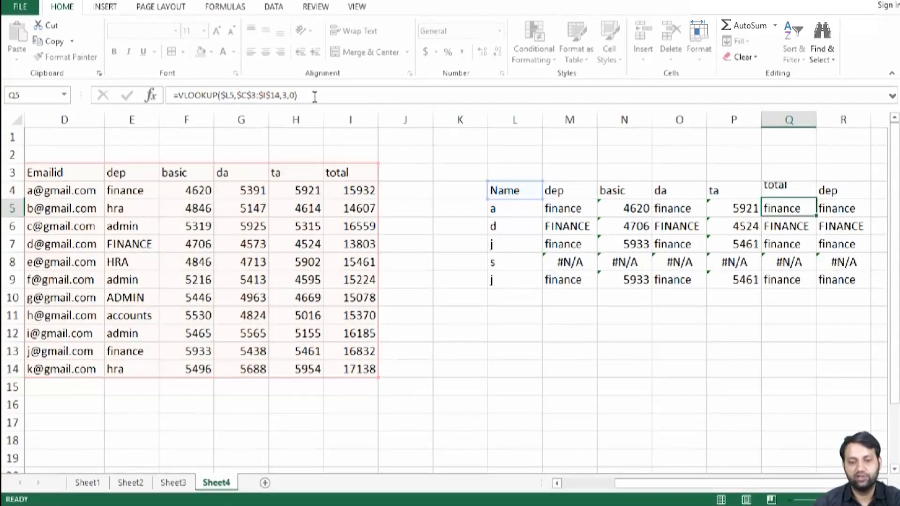
click(787, 191)
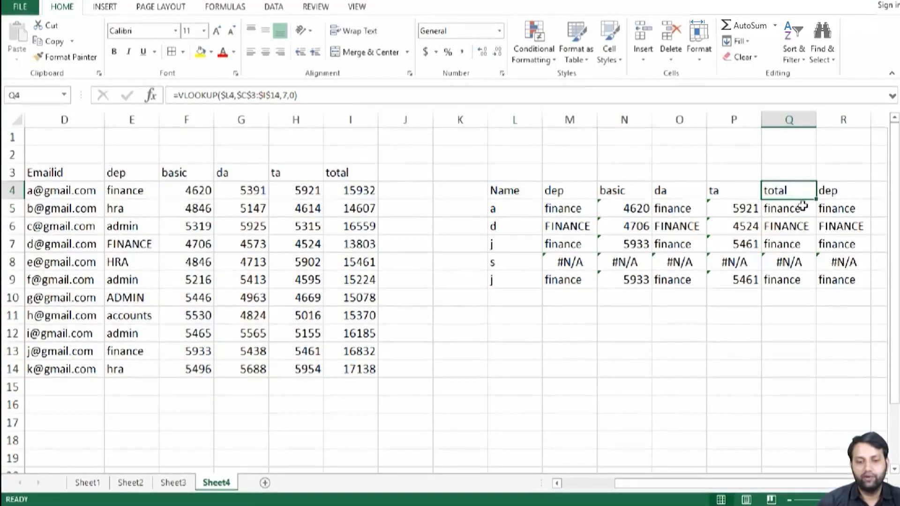
double_click(818, 199)
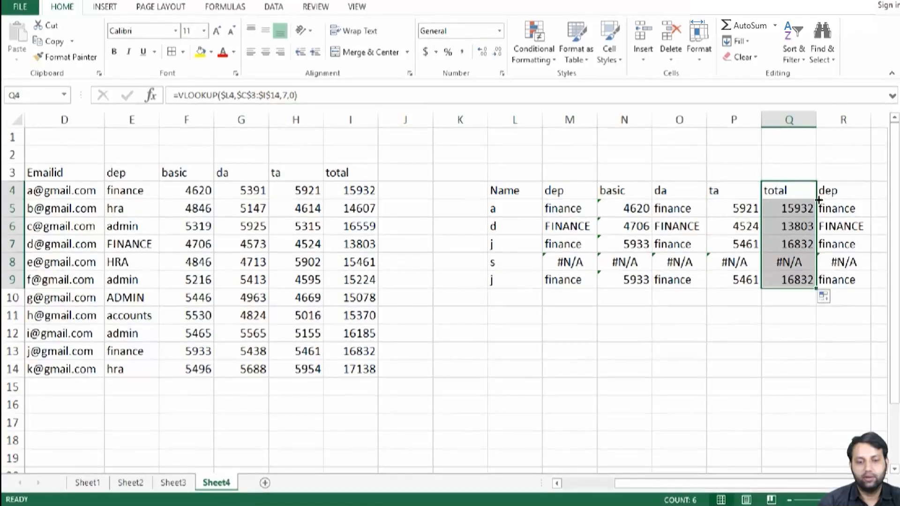
Clear the surplus VLOOKUP formulas from R4:R9.
drag(842, 190, 849, 281)
key(Delete)
click(802, 313)
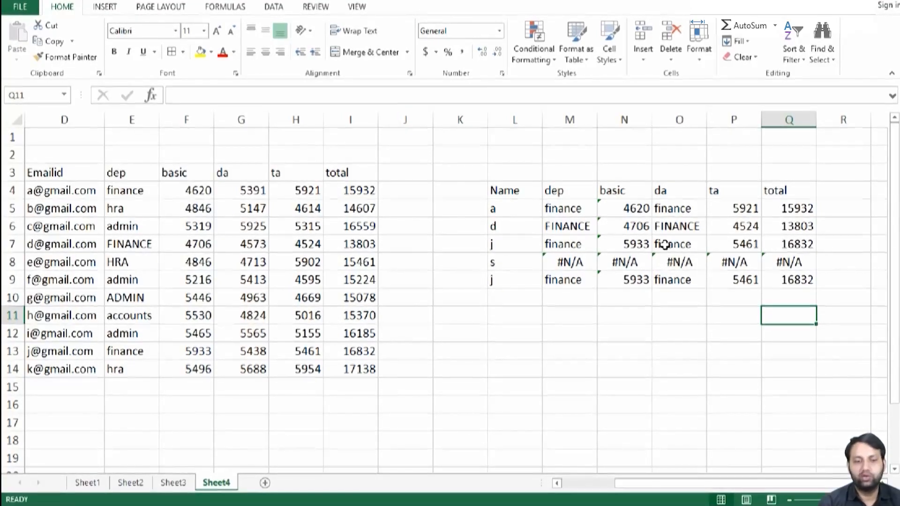
Copy the lookup table L4:Q9 and paste it into a new worksheet starting at E4.
drag(512, 190, 802, 309)
click(710, 261)
drag(515, 195, 785, 280)
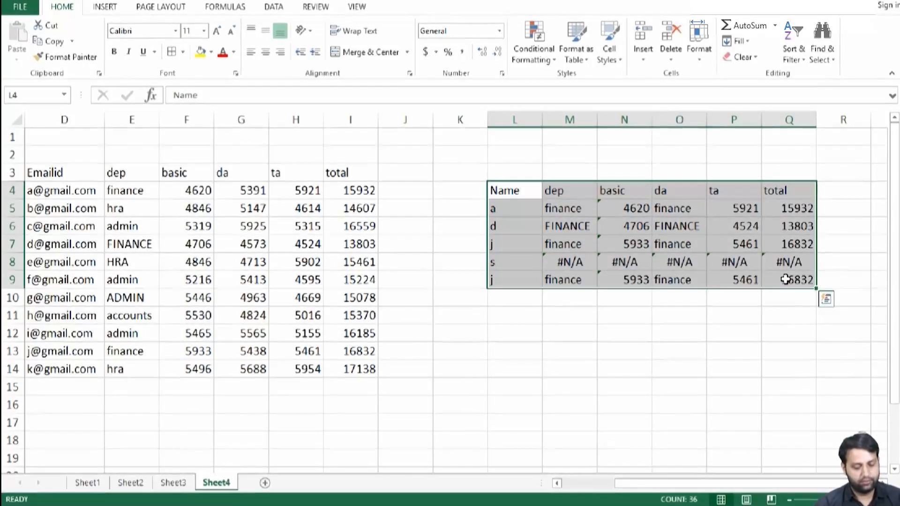
key(ctrl+c)
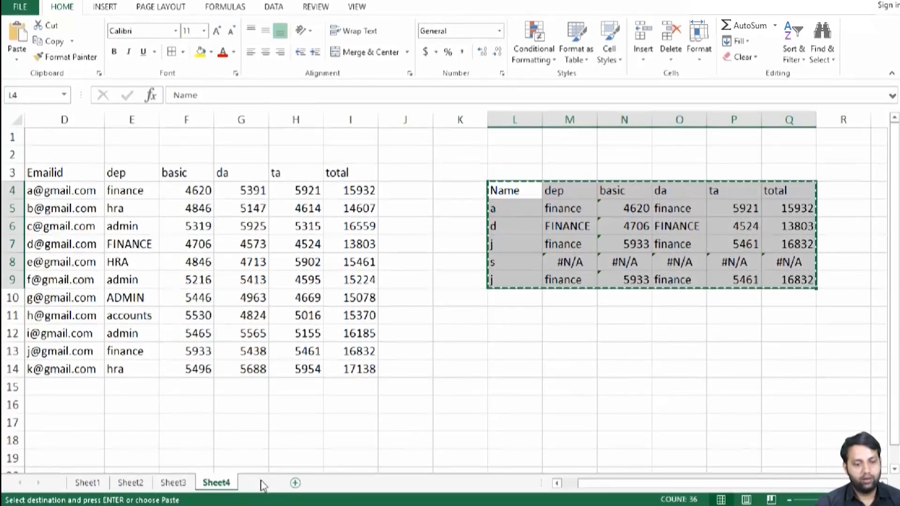
click(265, 483)
click(209, 177)
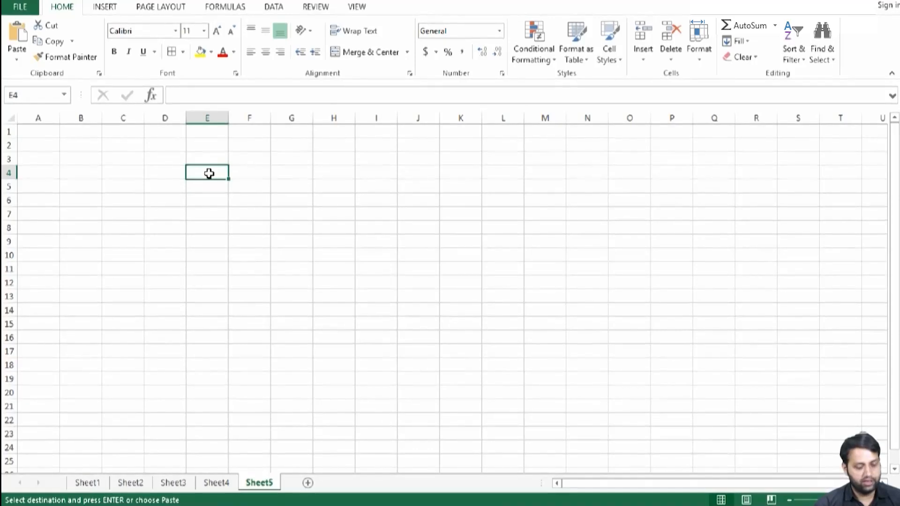
key(ctrl+v)
Clear the pasted lookup results in F4:J9 of Sheet5, keeping only the Name column.
click(348, 405)
drag(249, 172, 425, 244)
key(Delete)
click(345, 267)
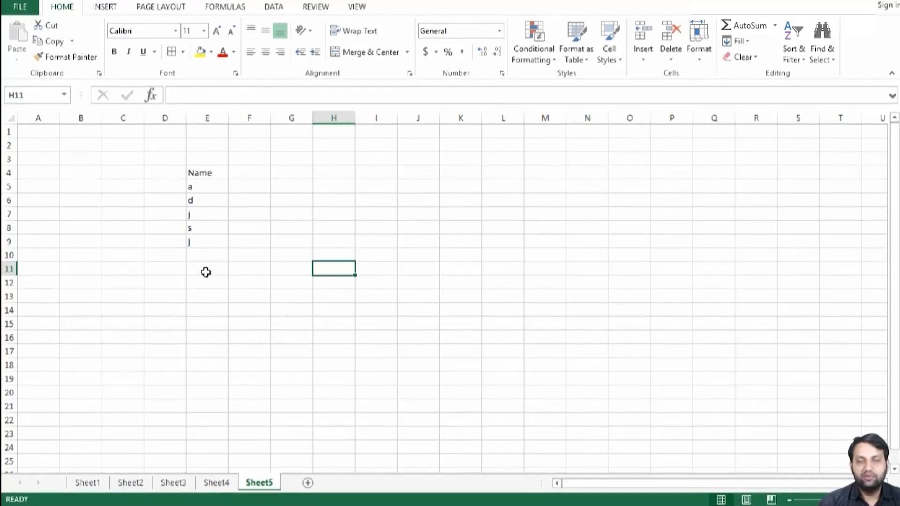
Replace the entries in E6 and E8 of the Name list with sample first names.
click(209, 200)
text(am)
key(BackSpace)
key(Return)
key(Return)
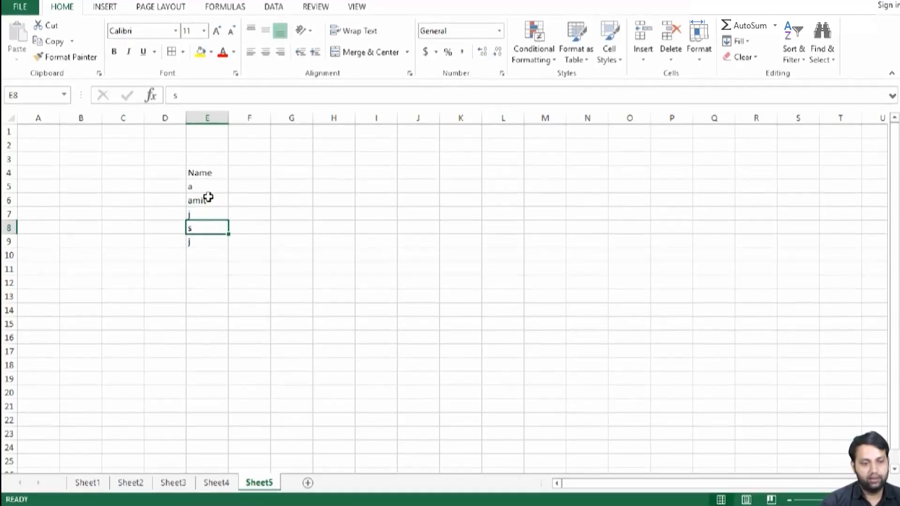
text(ajit)
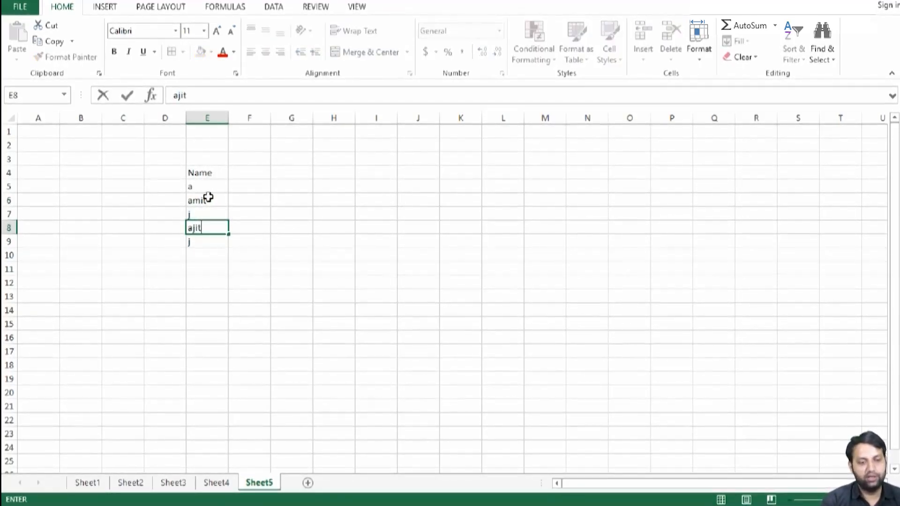
Start a VLOOKUP formula in F4 of Sheet5 with the column-locked reference $E4 as the lookup value.
key(Right)
key(Up)
key(Up)
key(Up)
key(Up)
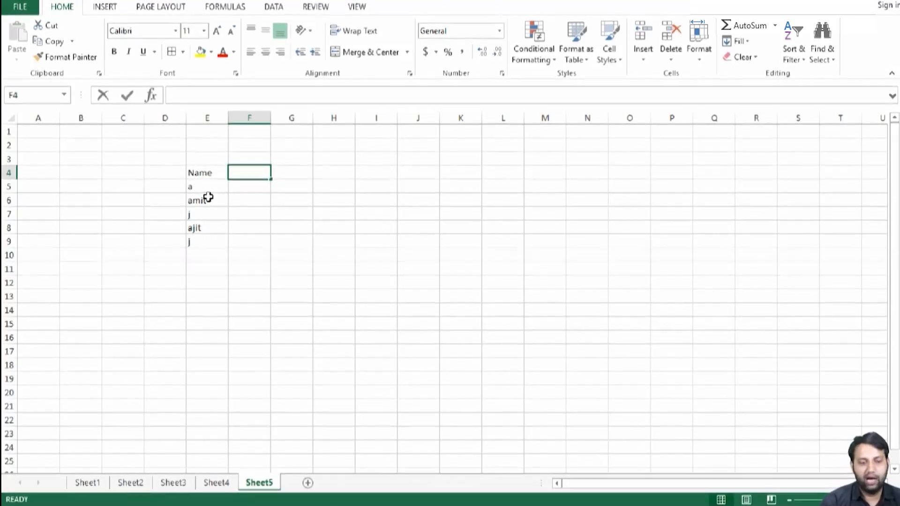
text(=vlo)
key(Tab)
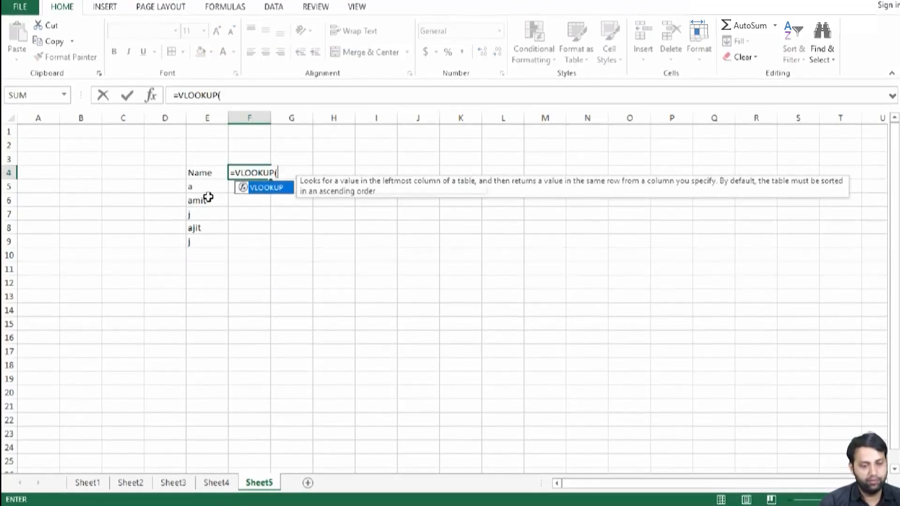
click(201, 171)
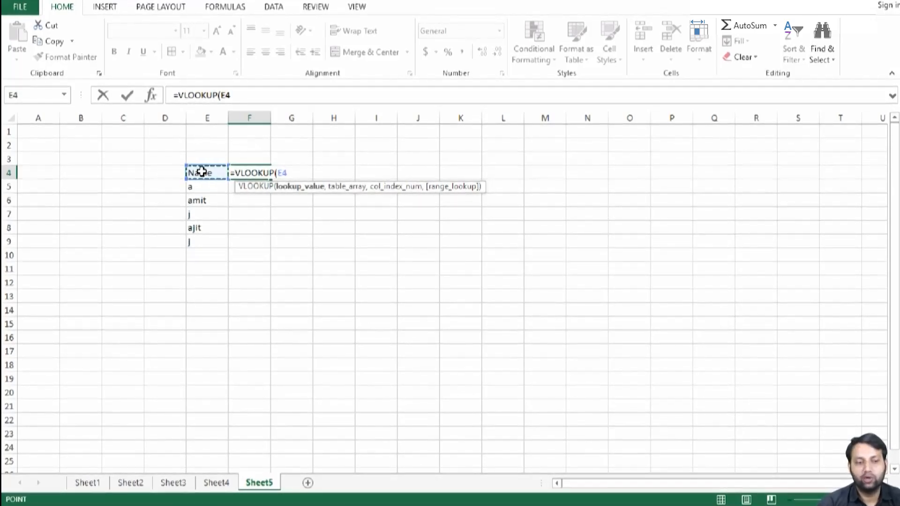
key(F4)
key(F4)
key(F4)
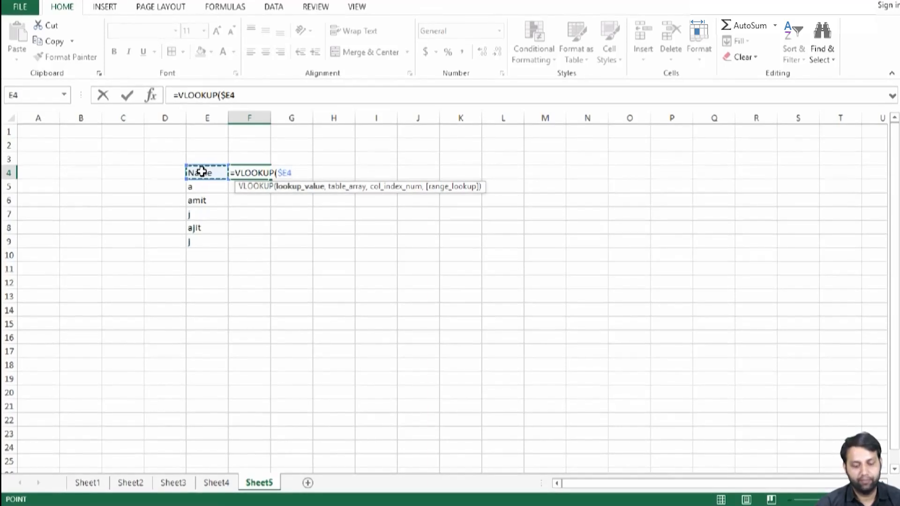
text(,)
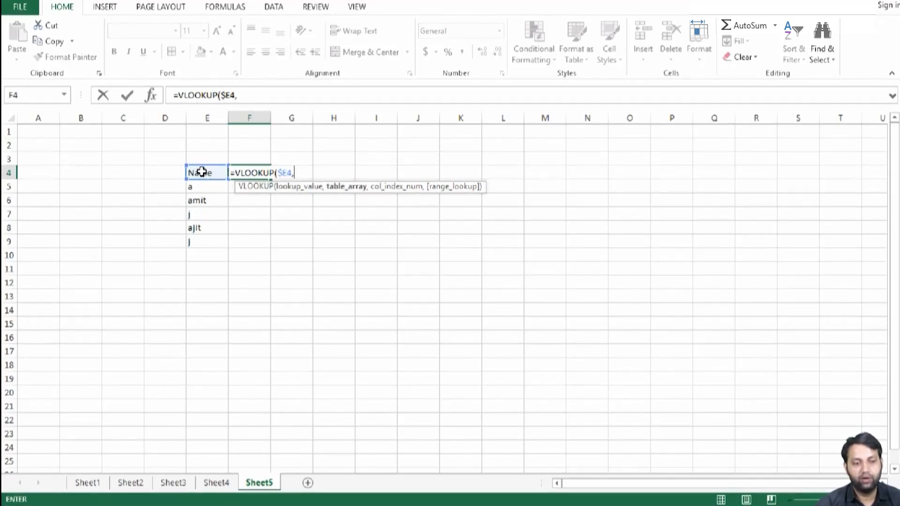
Complete the F4 VLOOKUP with the locked table Sheet4!$C$3:$I$14, column index 3 and exact match 0.
click(216, 483)
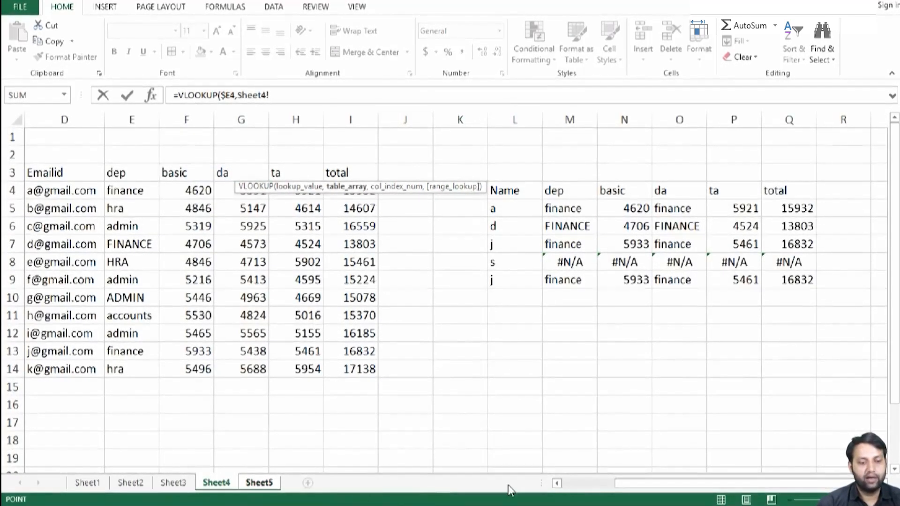
drag(639, 492, 578, 486)
drag(150, 174, 521, 369)
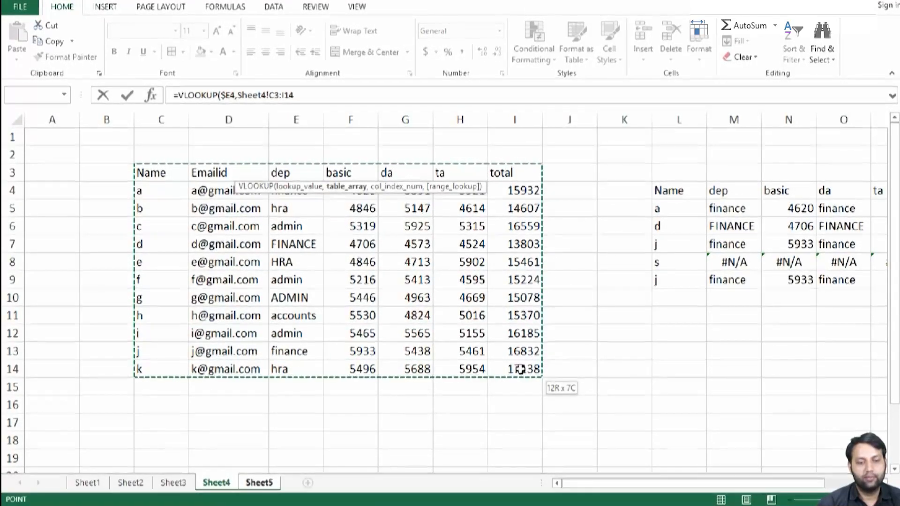
key(F4)
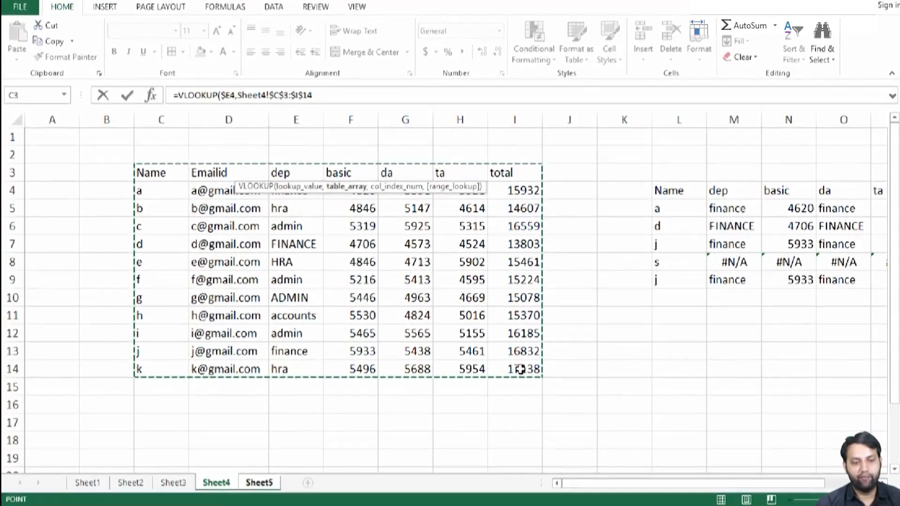
text(,3)
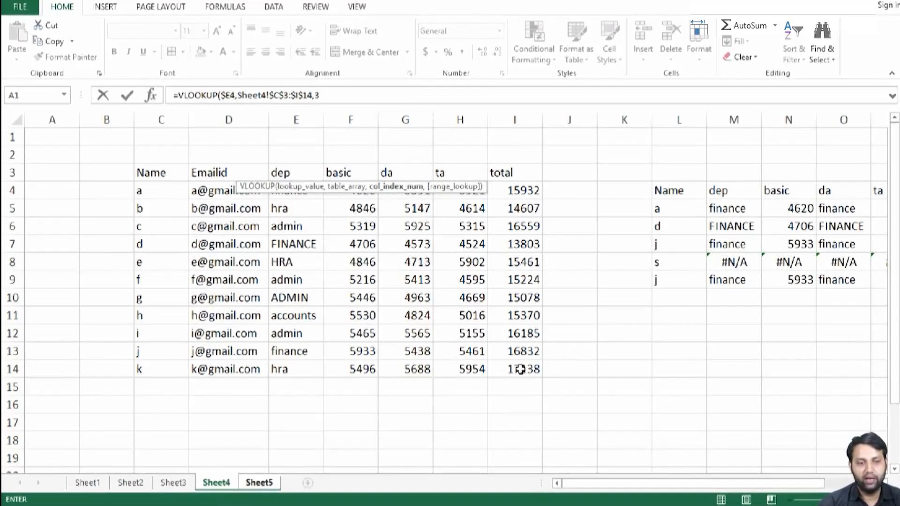
text(,0)
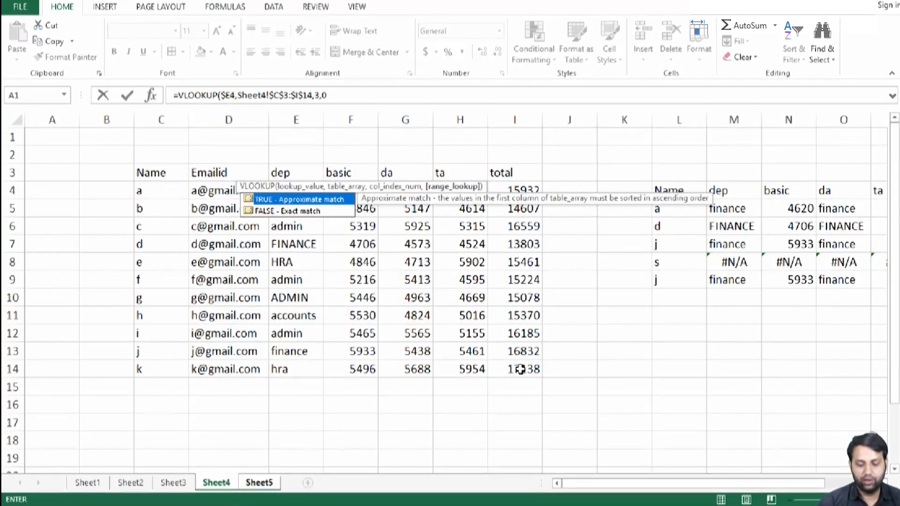
key(Escape)
key(Escape)
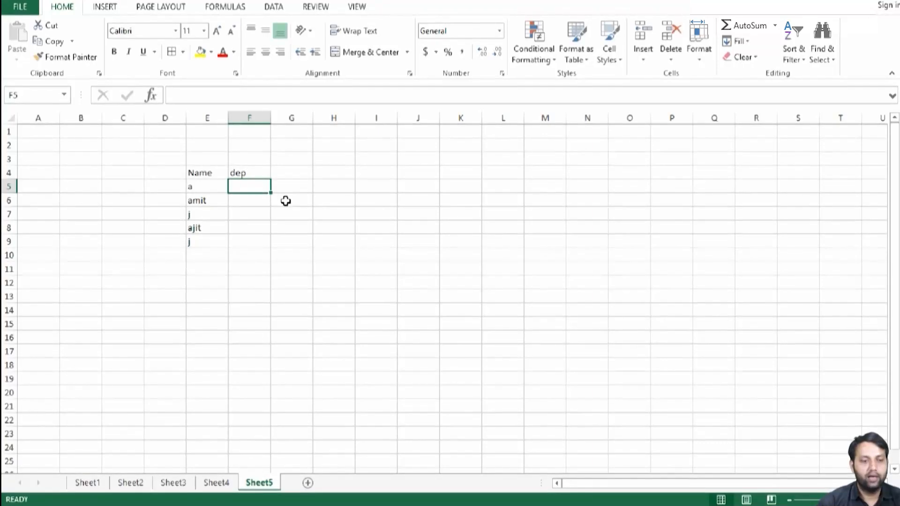
Fill the F4 lookup formula down to F9 and across through J4:J9.
click(253, 175)
drag(271, 179, 269, 247)
click(255, 175)
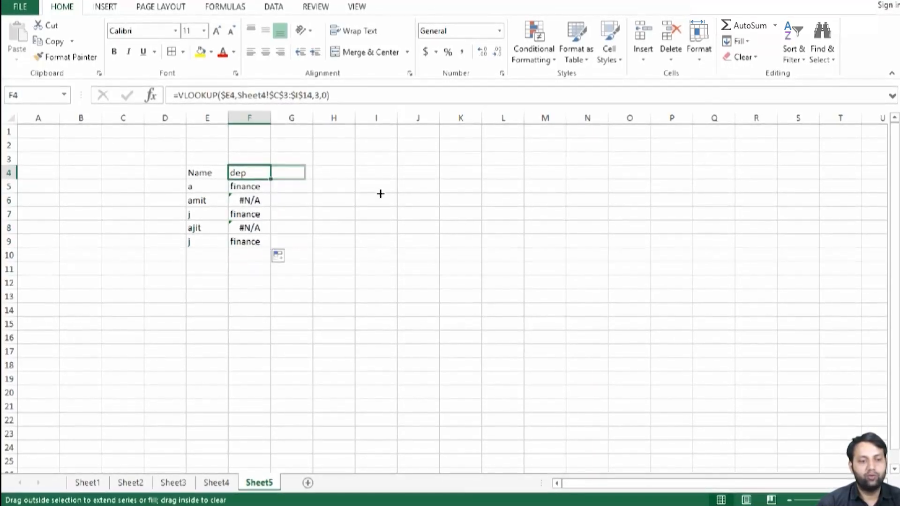
drag(380, 193, 431, 192)
click(449, 187)
click(407, 236)
drag(439, 179, 433, 251)
Set the VLOOKUP column index in G4 to 4.
click(294, 171)
double_click(294, 171)
click(417, 175)
key(BackSpace)
text(4,Sheet4!$C$3:$I$14,4,0))
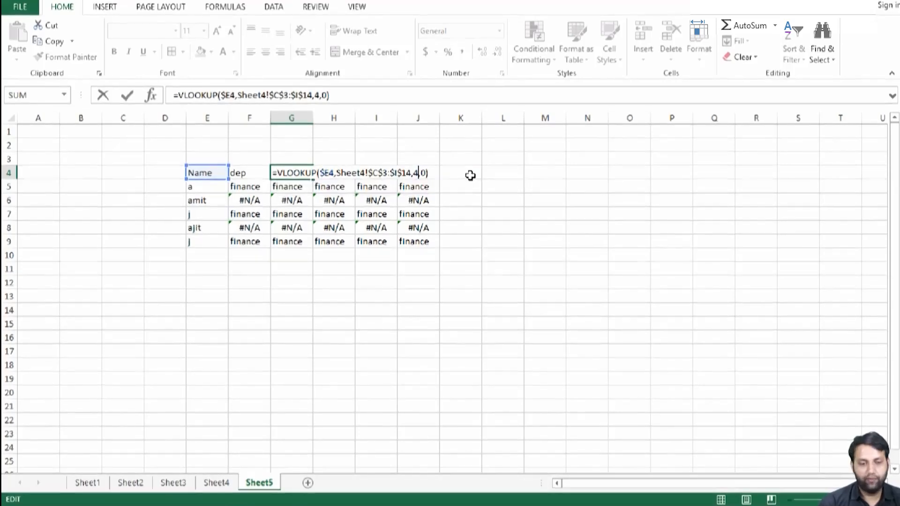
key(Return)
Set the VLOOKUP column index in H4 to 5.
key(Right)
key(F2)
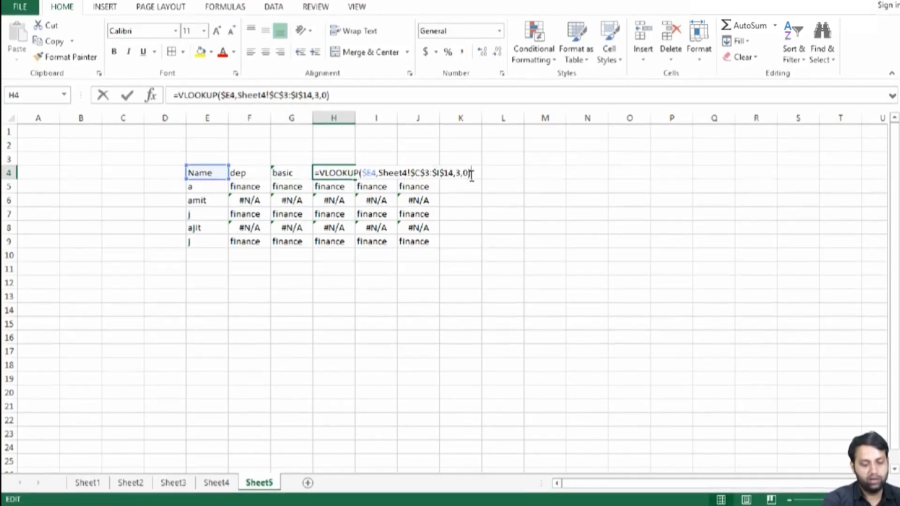
key(Left)
key(Left)
key(Left)
key(BackSpace)
text(5)
key(Return)
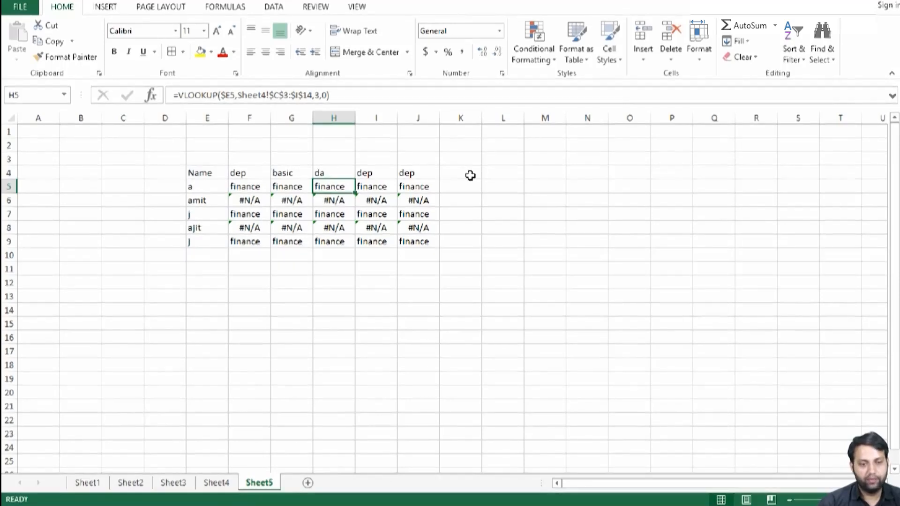
Set the VLOOKUP column index in I4 to 6.
key(Right)
key(Up)
key(Up)
key(Down)
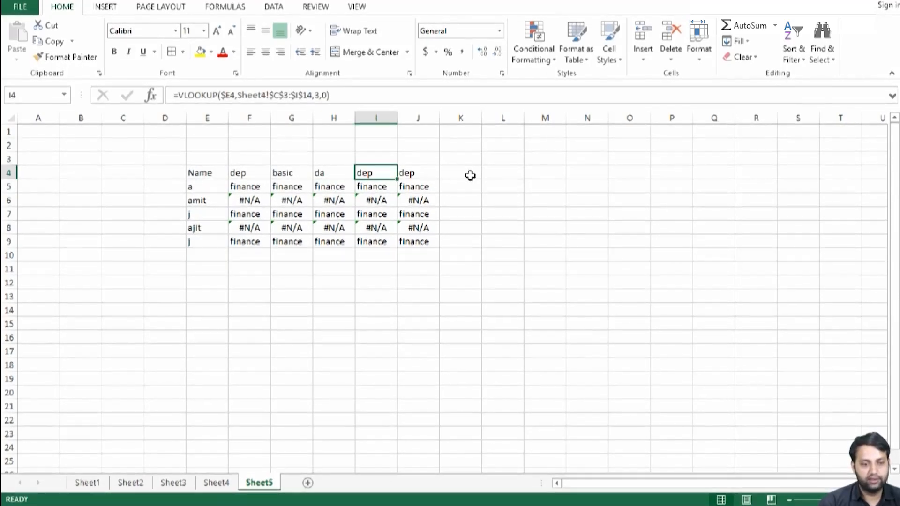
click(320, 95)
key(BackSpace)
text(6)
key(Return)
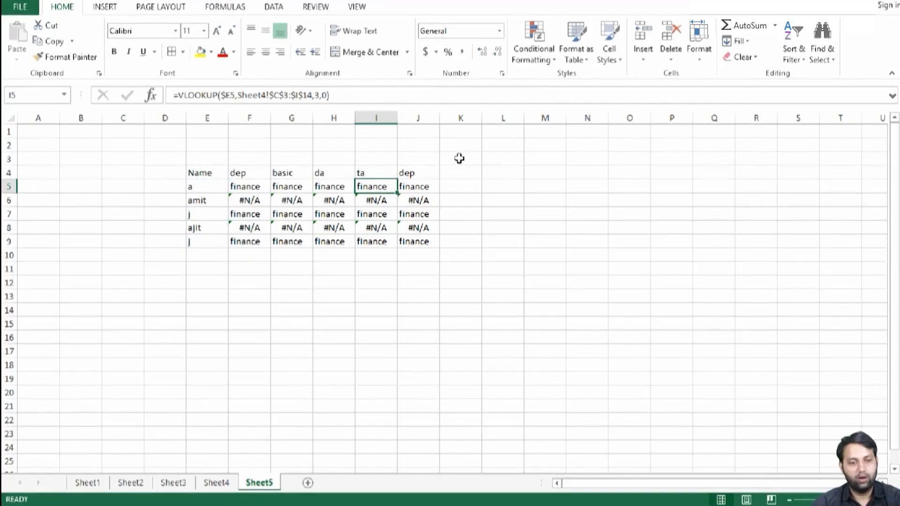
Set the VLOOKUP column index in J4 to 7 and fill the G4:J4 formulas down to row 9.
click(423, 174)
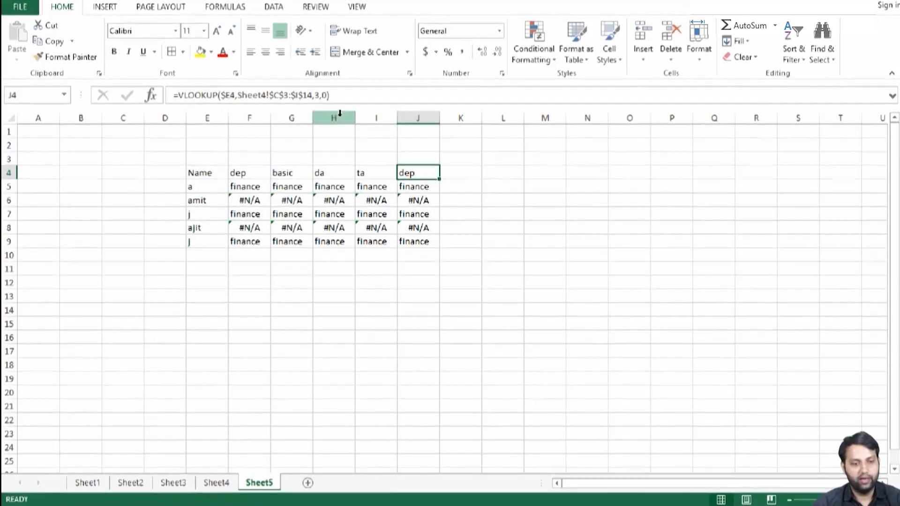
click(319, 95)
text(7)
key(Return)
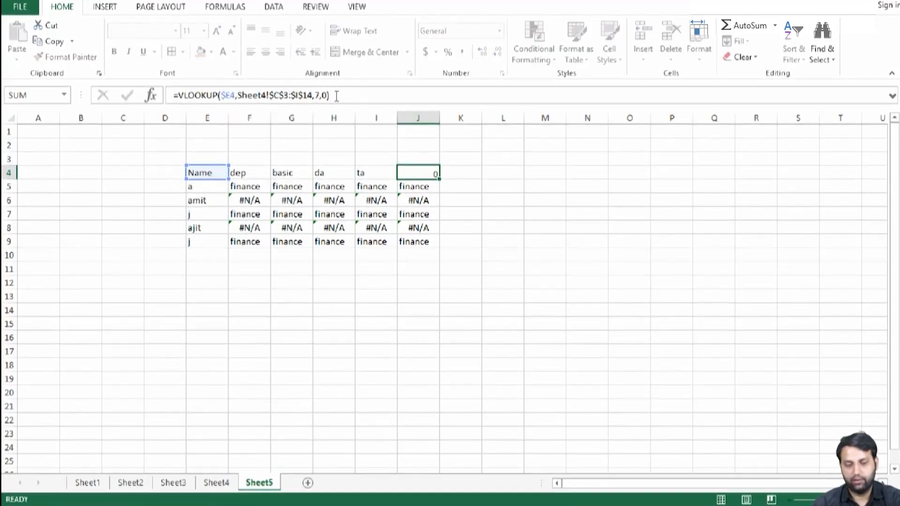
drag(291, 172, 440, 248)
click(524, 249)
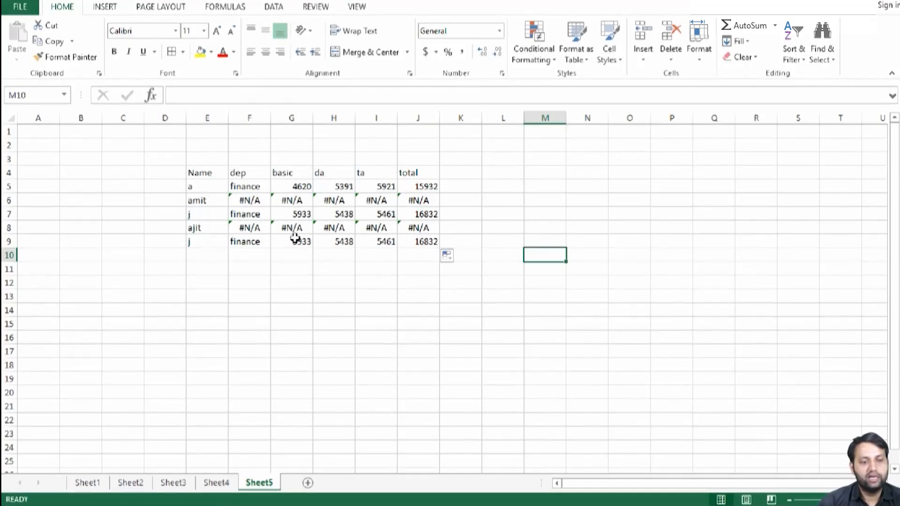
Replace the names in C9 and C11 of Sheet4 with the first names used in Sheet5, and check the Sheet5 lookups.
click(216, 483)
click(153, 281)
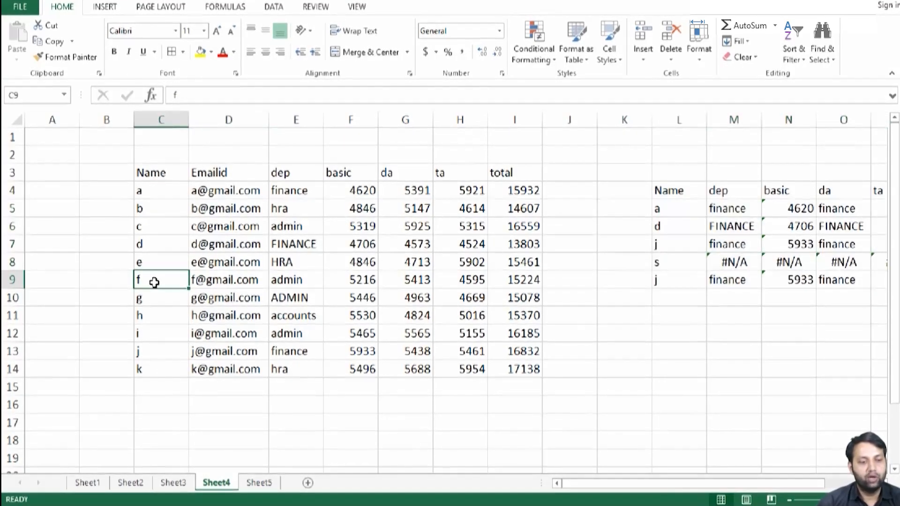
text(ajit)
key(Return)
key(Return)
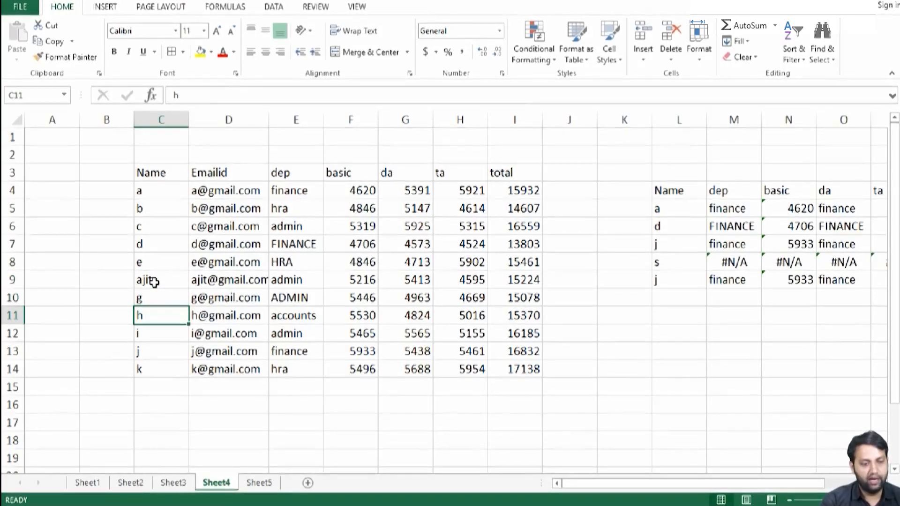
text(amit)
key(Return)
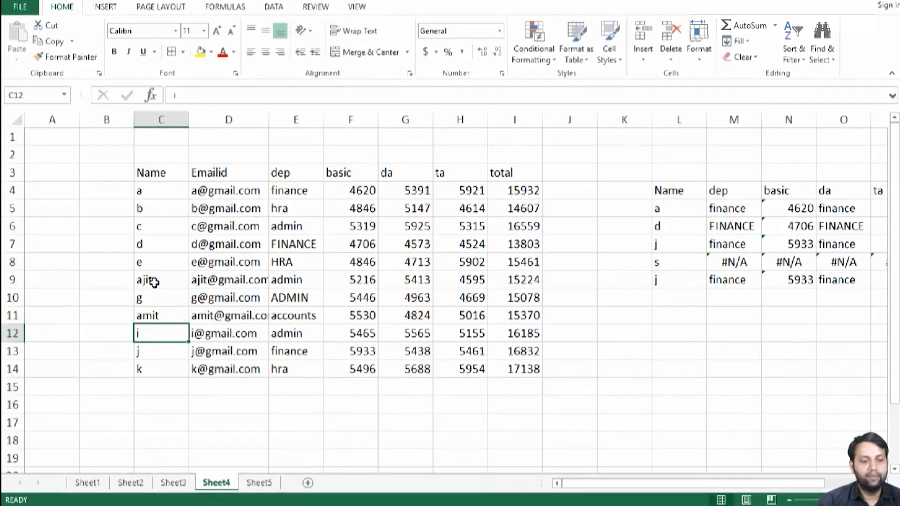
click(252, 486)
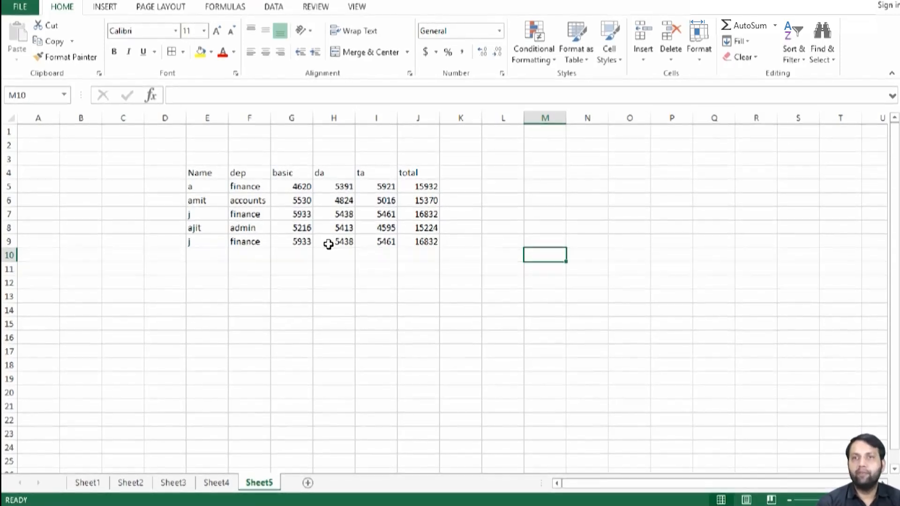
drag(628, 485, 528, 483)
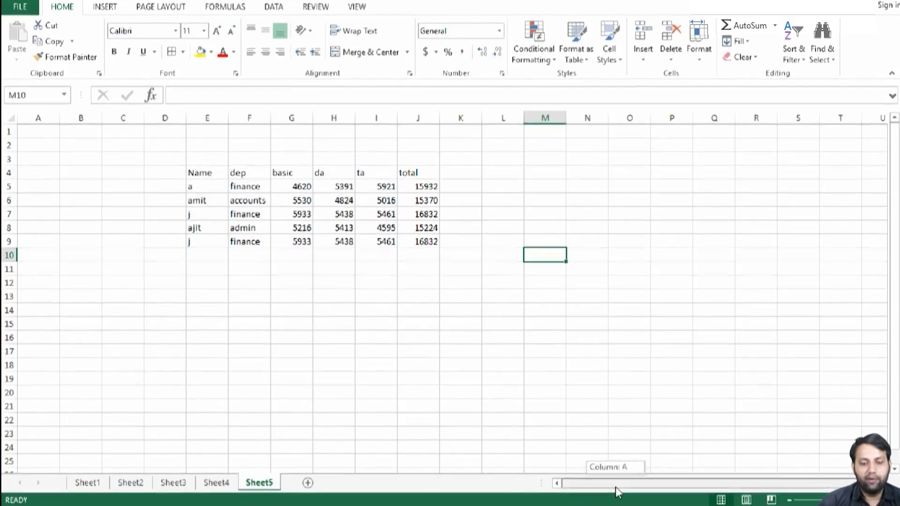
click(365, 374)
Copy the employee table C3:I14 in Sheet4 and paste it transposed starting at D28.
click(216, 483)
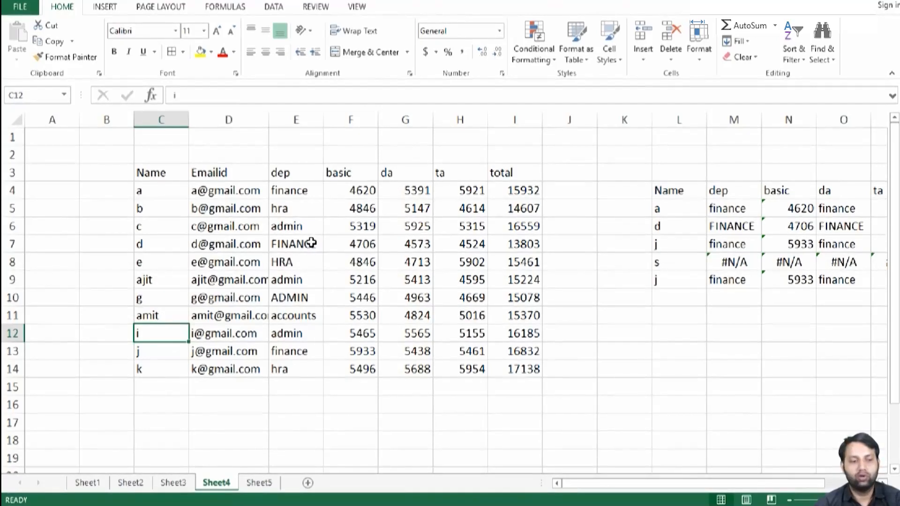
drag(146, 173, 502, 370)
key(ctrl+c)
scroll(448, 333, down, 7)
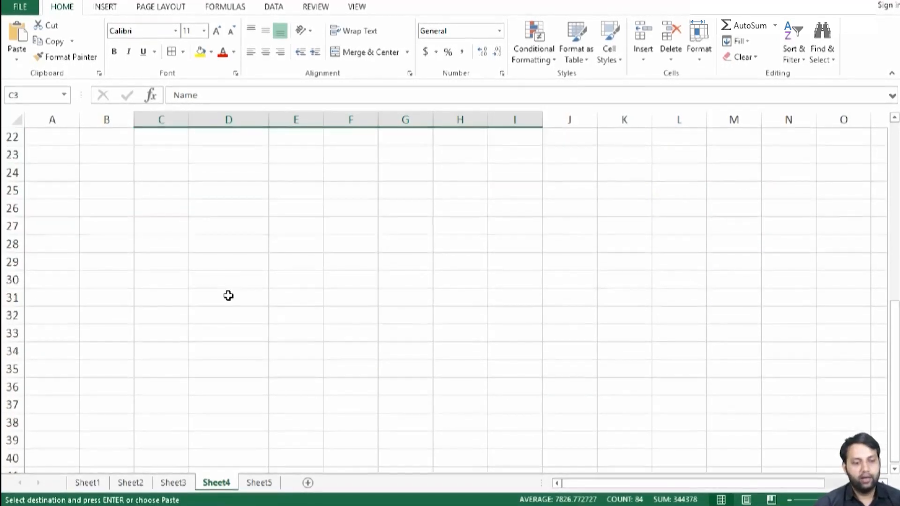
right_click(204, 249)
click(251, 309)
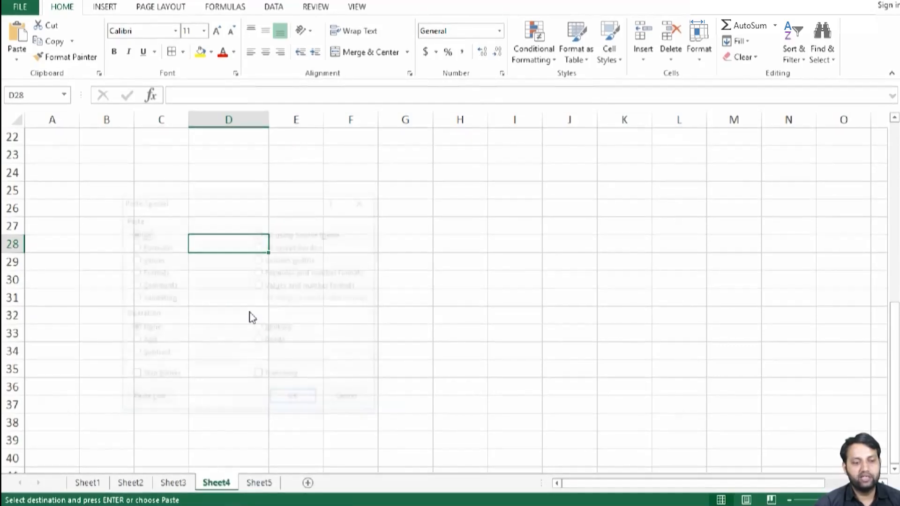
click(284, 378)
click(300, 402)
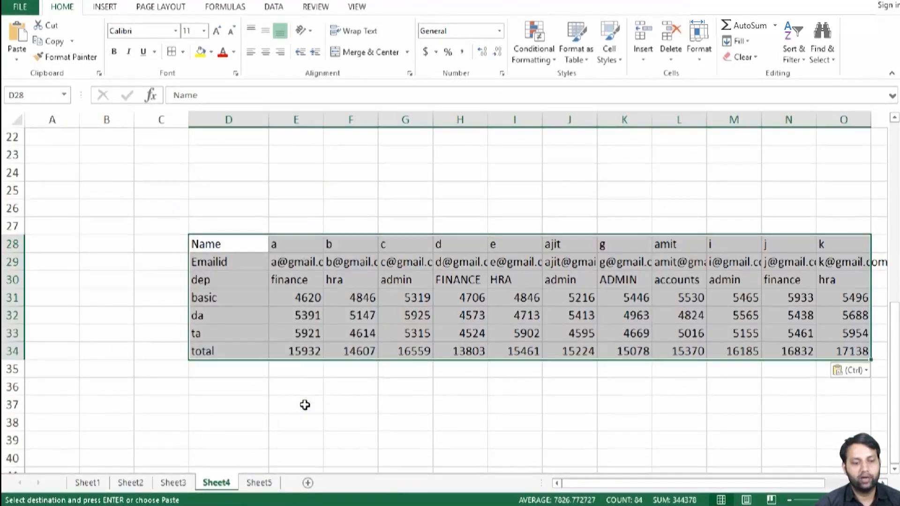
click(518, 421)
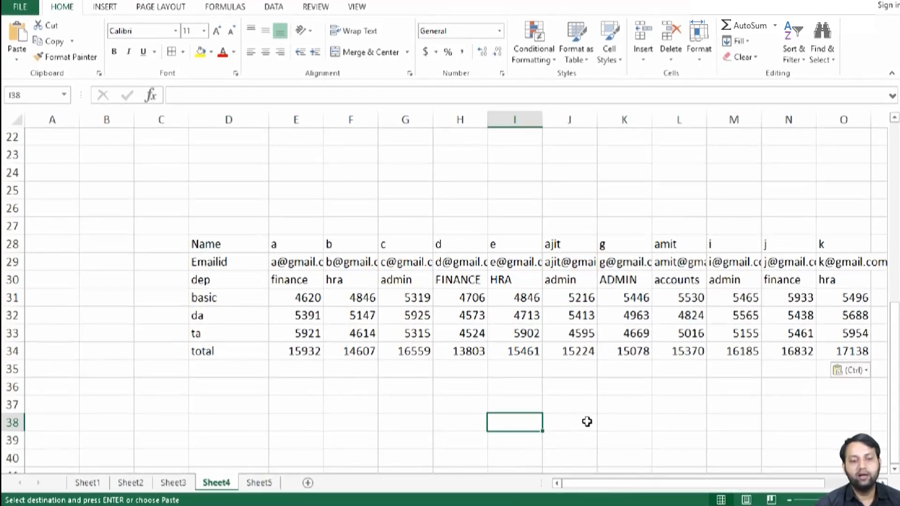
Enter the header "name" in H39 below the transposed table.
scroll(586, 422, down, 1)
scroll(581, 407, down, 1)
click(446, 336)
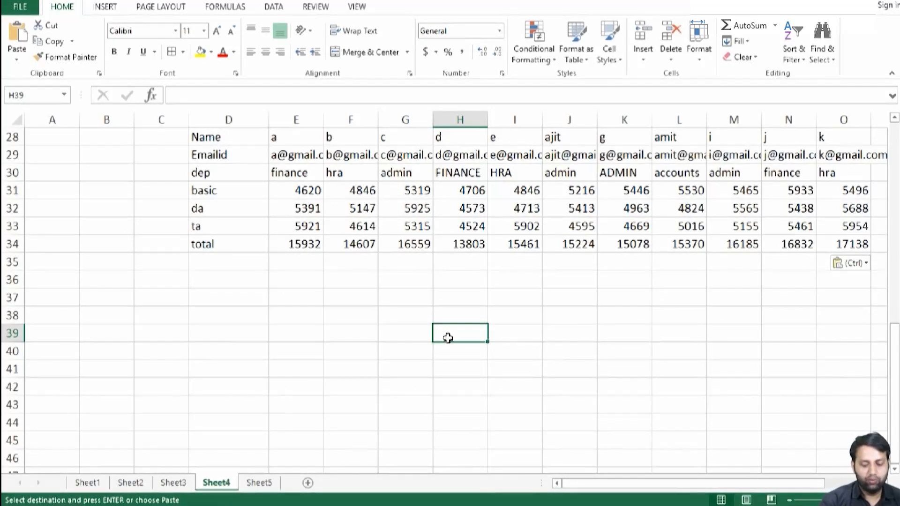
text(name)
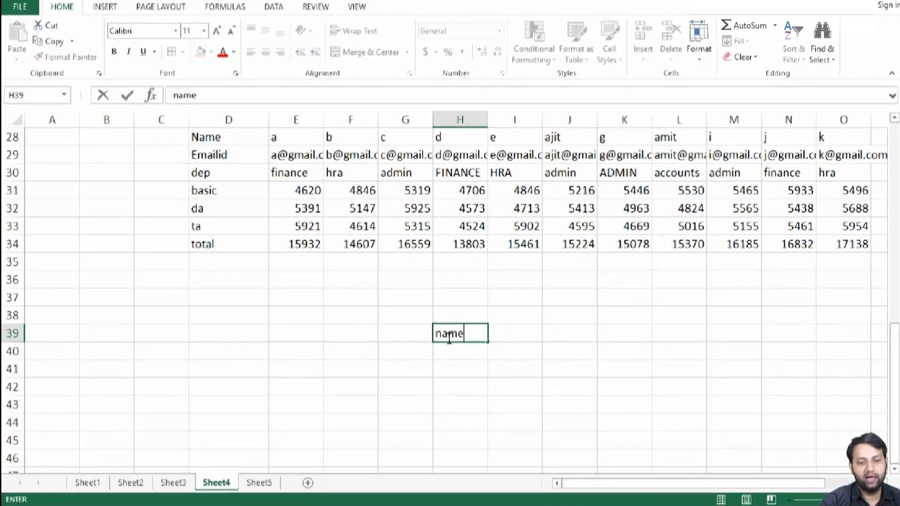
key(Return)
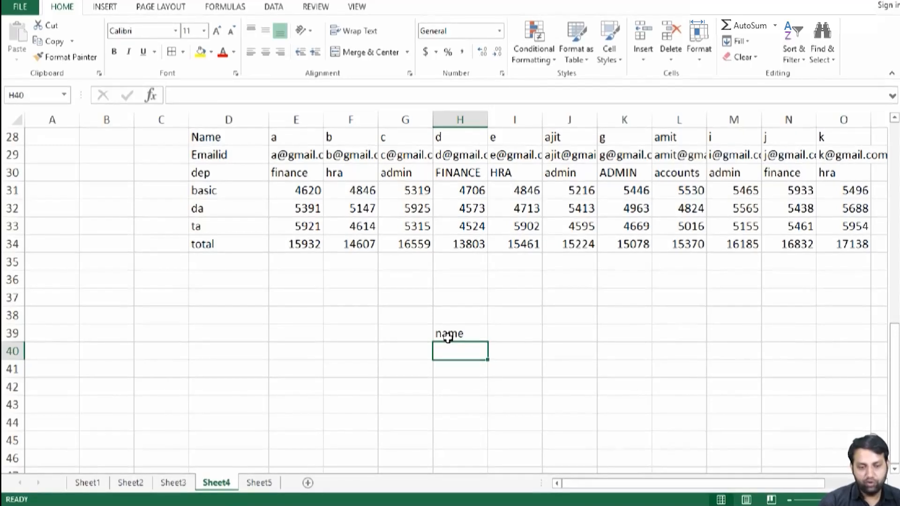
key(Right)
key(Up)
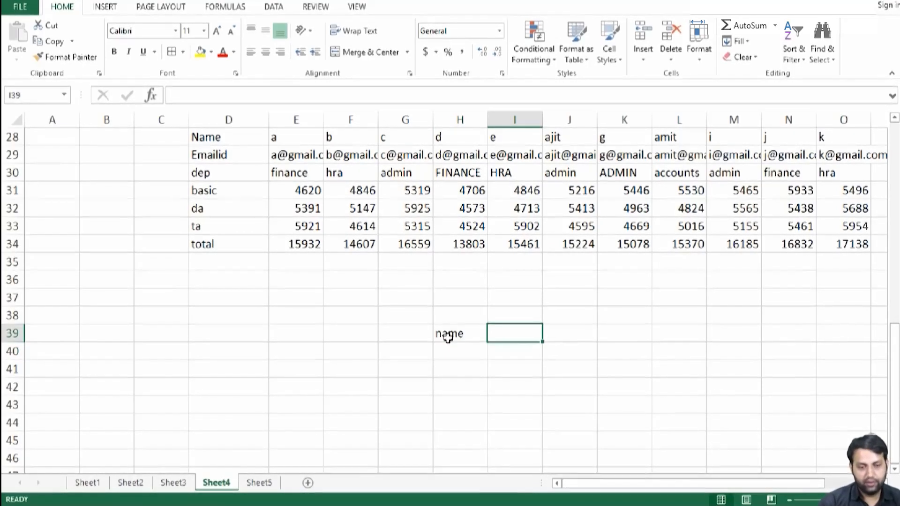
text(a)
key(BackSpace)
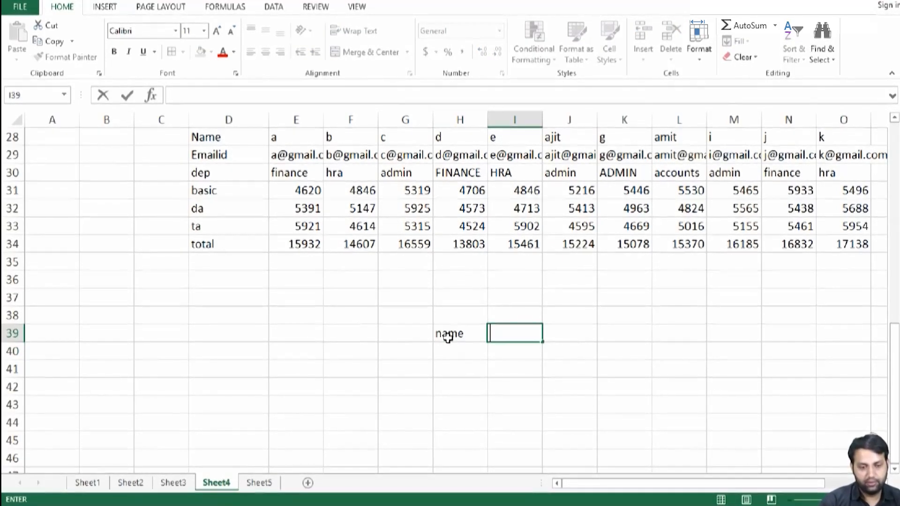
key(Escape)
key(Left)
key(Down)
Enter "a" below the name header in H40 and beside it in I39.
text(a)
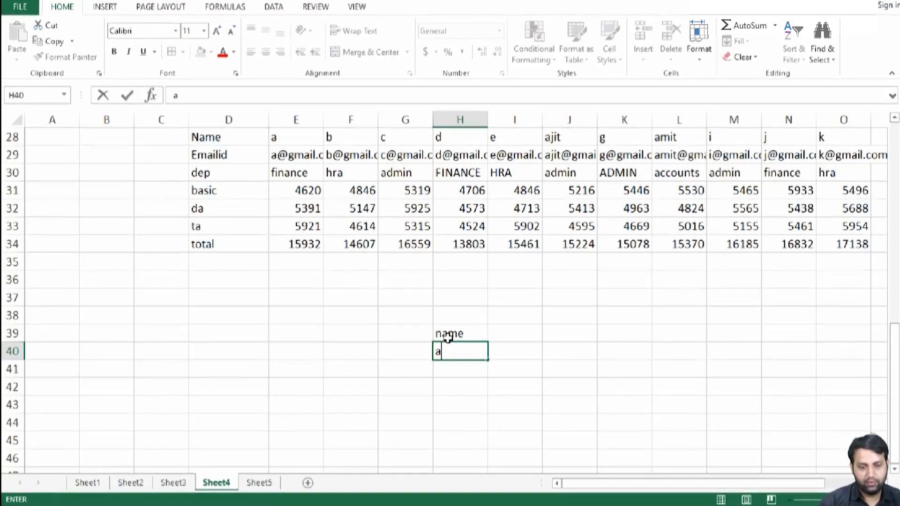
key(Up)
key(Right)
text(a)
key(Right)
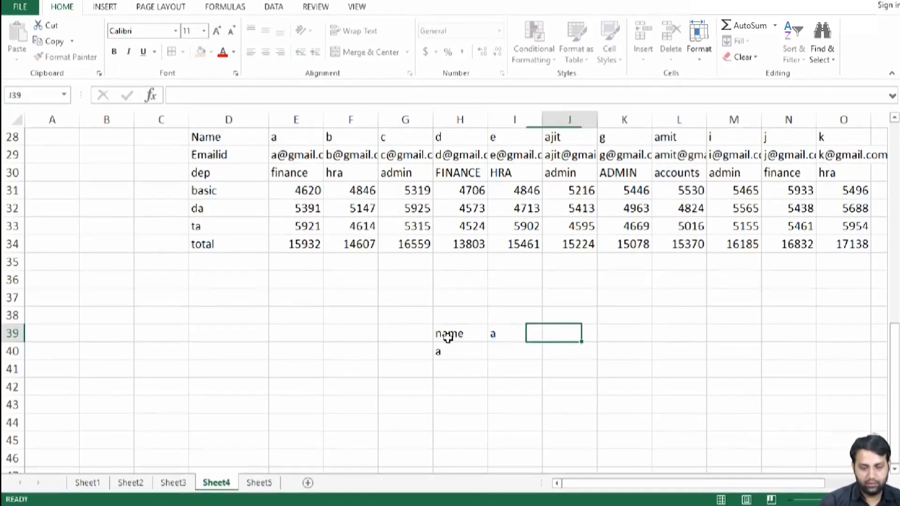
text(=)
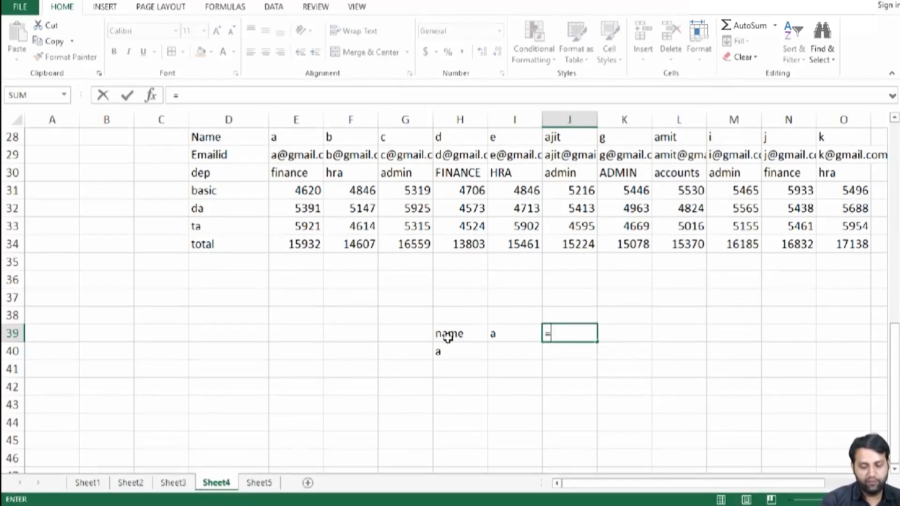
text(vl)
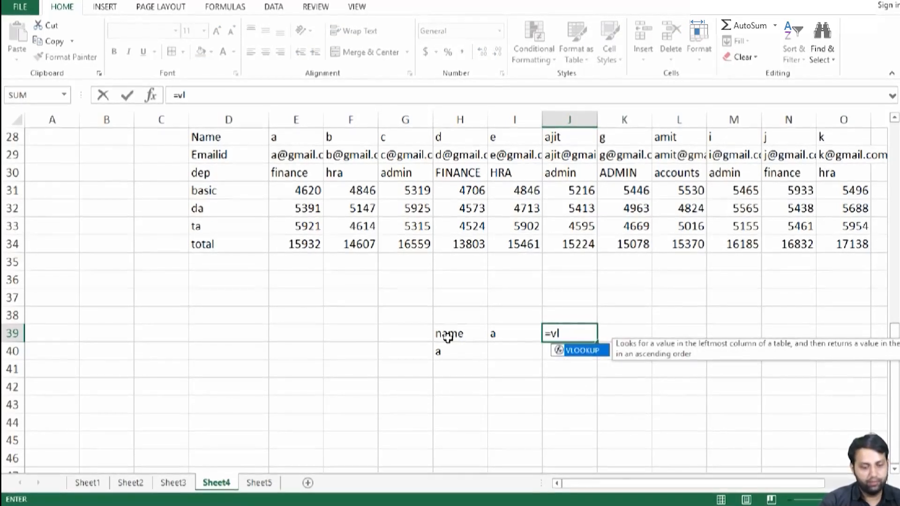
key(BackSpace)
key(BackSpace)
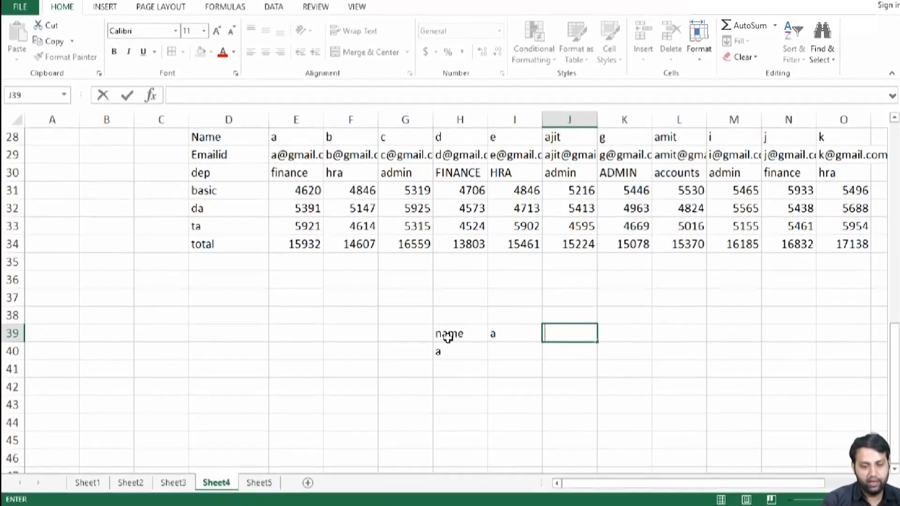
Enter an HLOOKUP in J39 that finds I39 in D28:O34 and returns row 2 with exact match 0.
text(hl)
key(Tab)
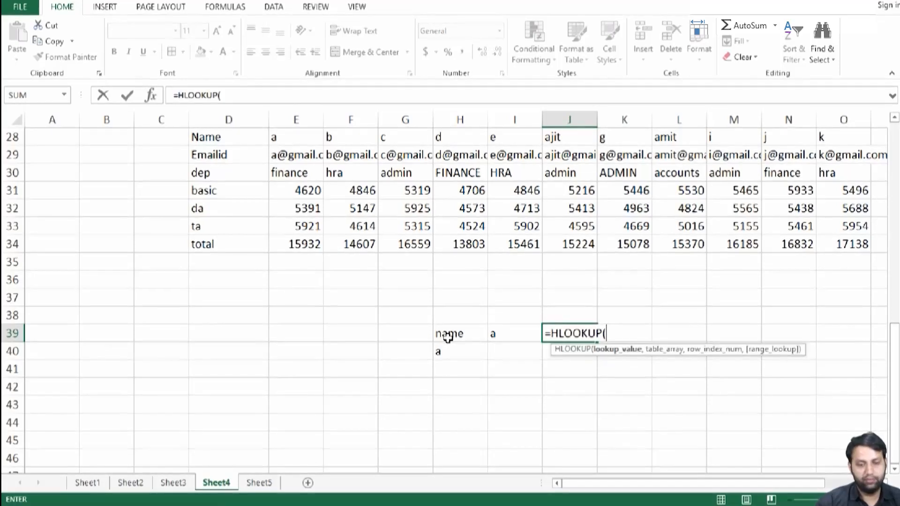
click(511, 333)
text(,)
drag(203, 137, 756, 245)
text(,)
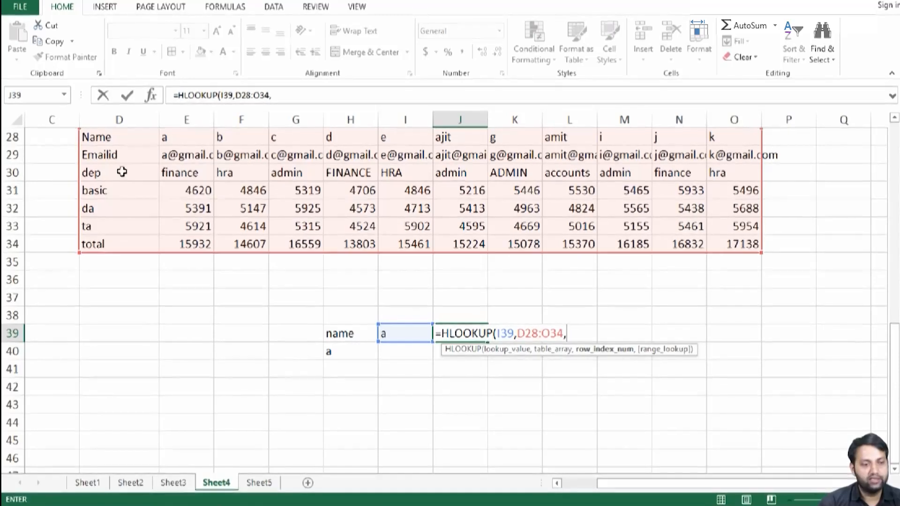
text(2,0))
key(Return)
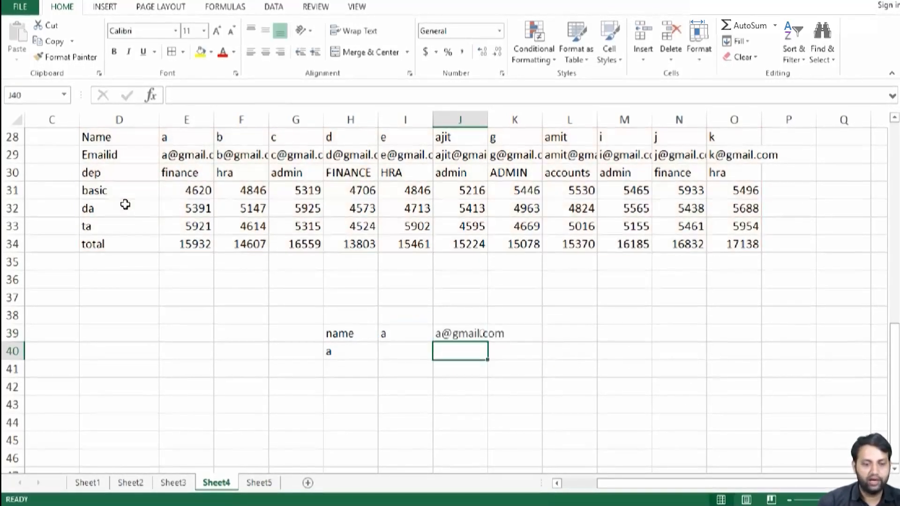
Fill the J39 HLOOKUP down through J42 and enter "b" in I40.
click(472, 333)
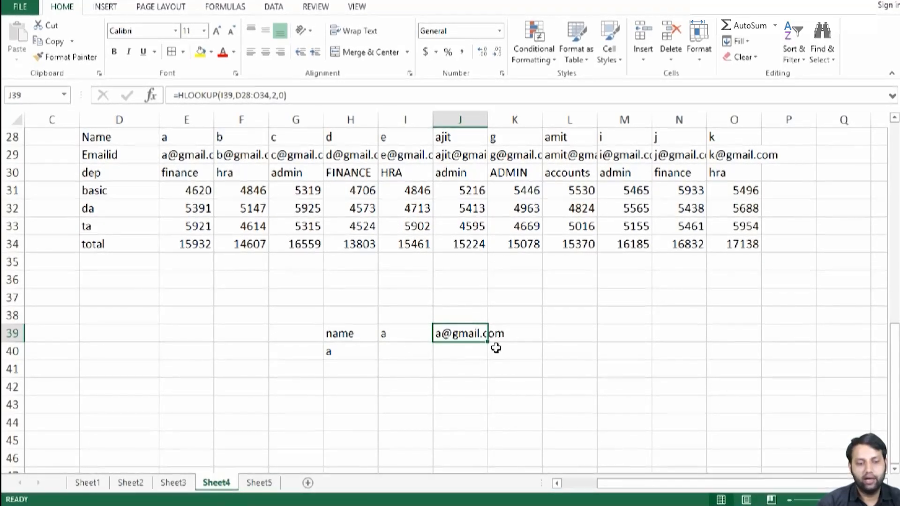
drag(487, 341, 474, 395)
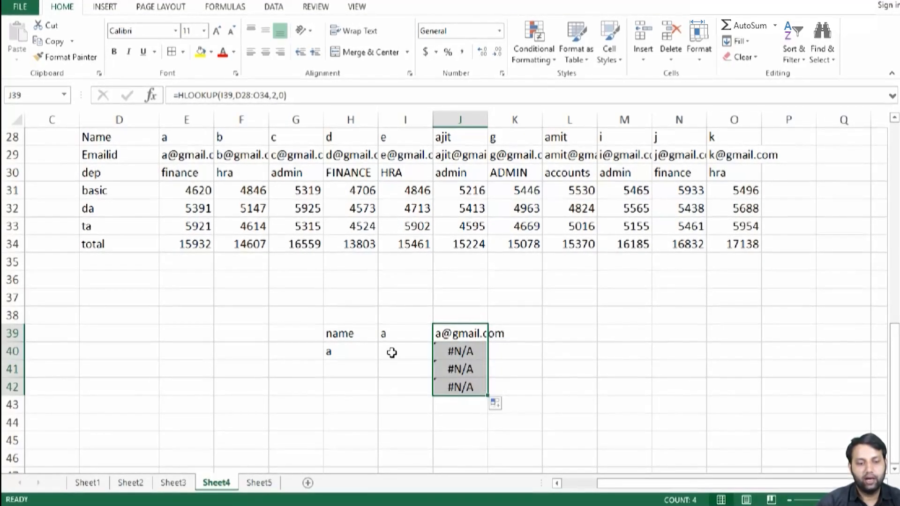
click(392, 353)
text(b)
key(Return)
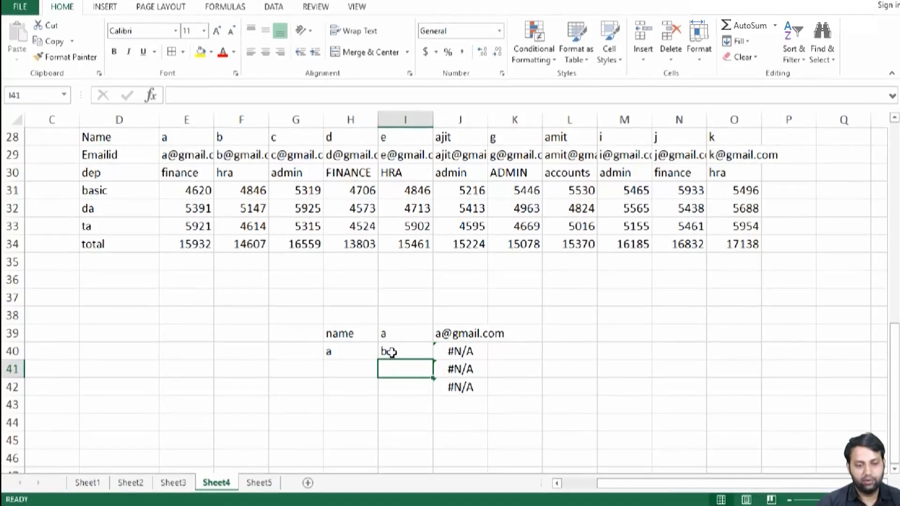
Fill the J39 HLOOKUP across row 39 through O39.
key(Up)
key(Right)
key(Up)
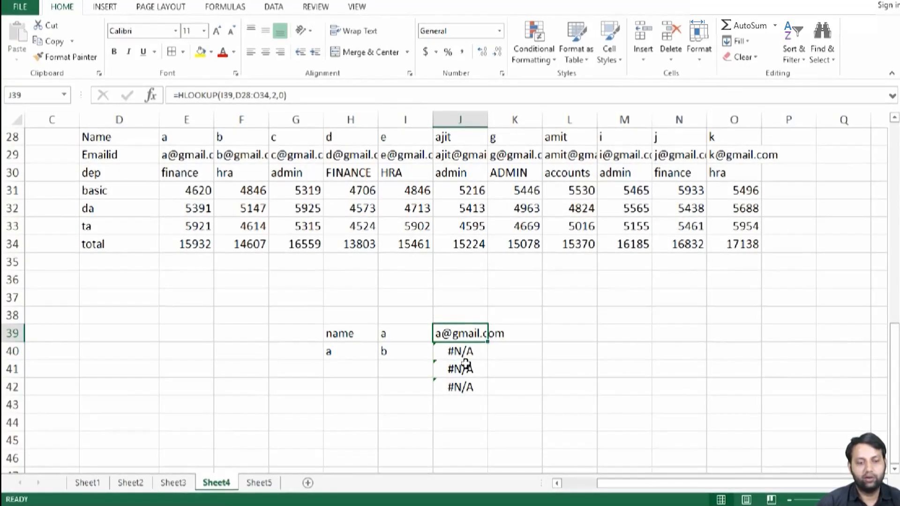
drag(487, 345, 749, 354)
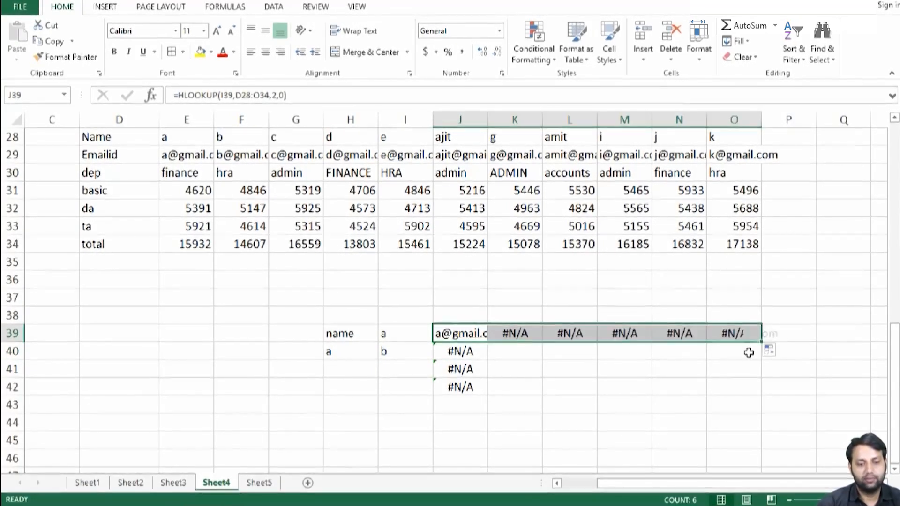
Set the row index in the K39 HLOOKUP formula to 3.
click(527, 332)
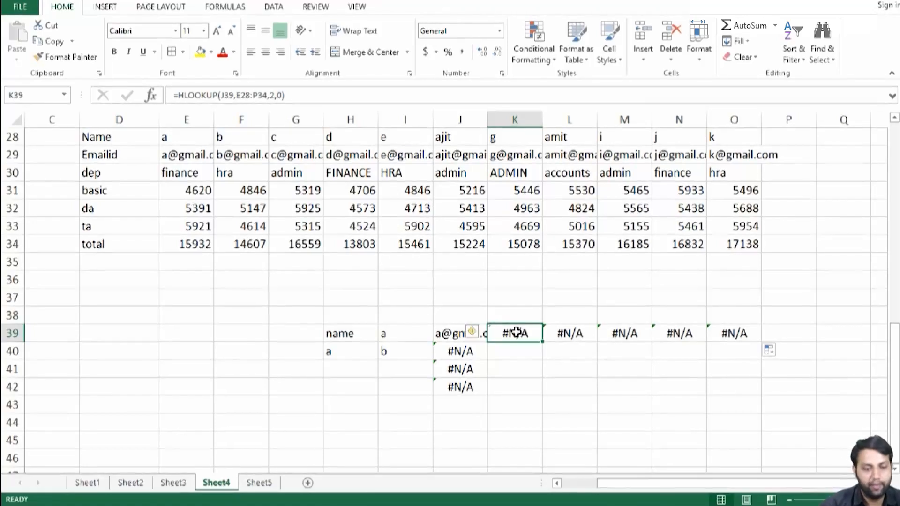
click(274, 95)
key(BackSpace)
text(3)
key(Return)
key(Up)
key(Right)
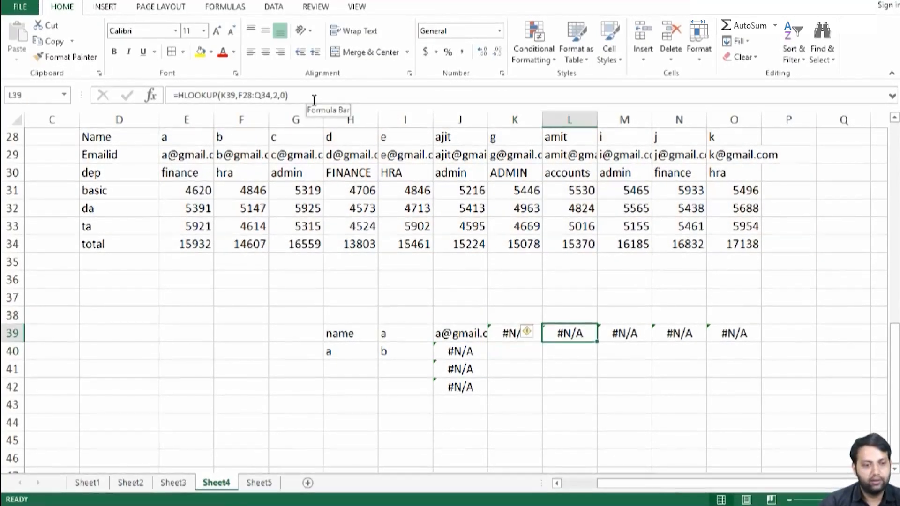
click(513, 333)
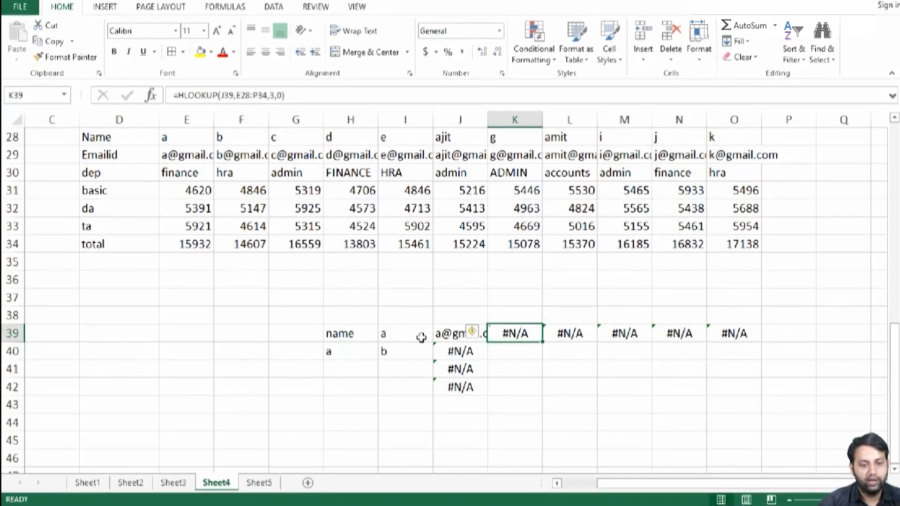
Clear the lookup formulas in J39:O42 and the names in I39:I40.
drag(438, 334, 736, 389)
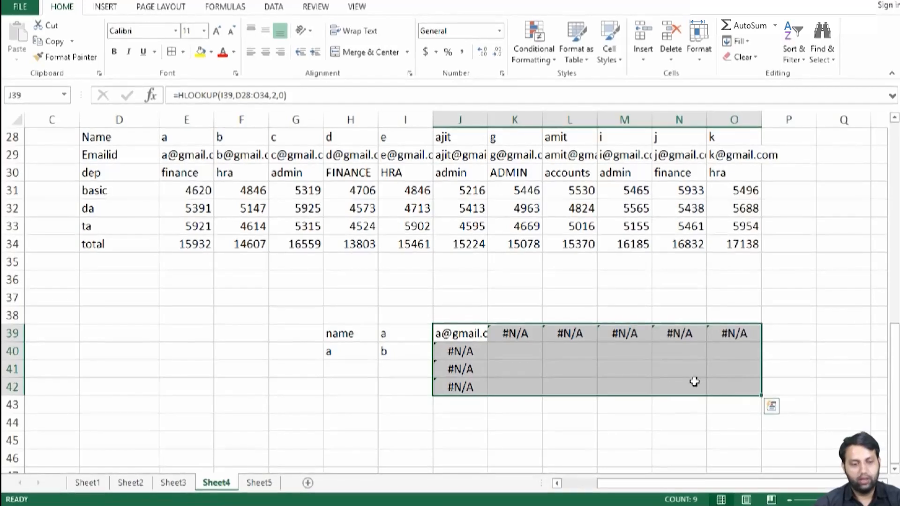
key(Delete)
drag(389, 334, 393, 350)
key(Delete)
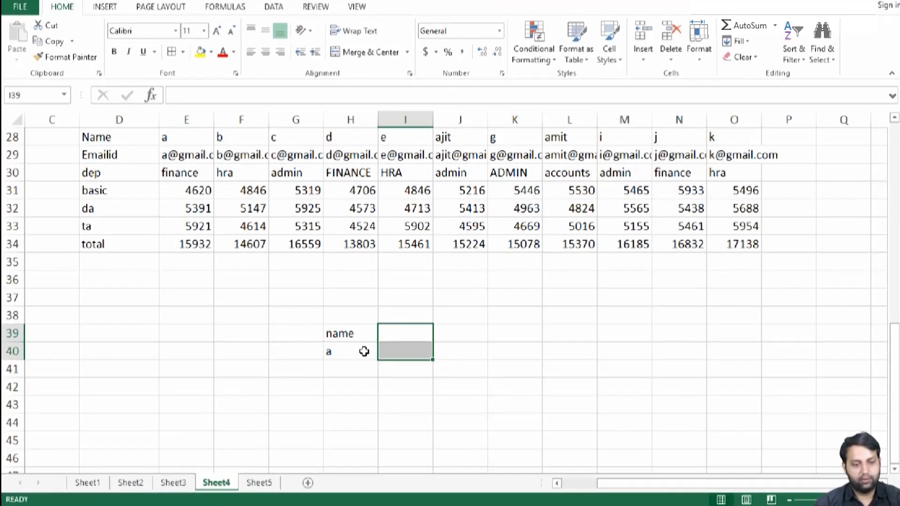
Enter =HLOOKUP(H40,E28:O34,2,0) in I40, using the transposed table without its label column.
click(362, 353)
click(398, 347)
text(=)
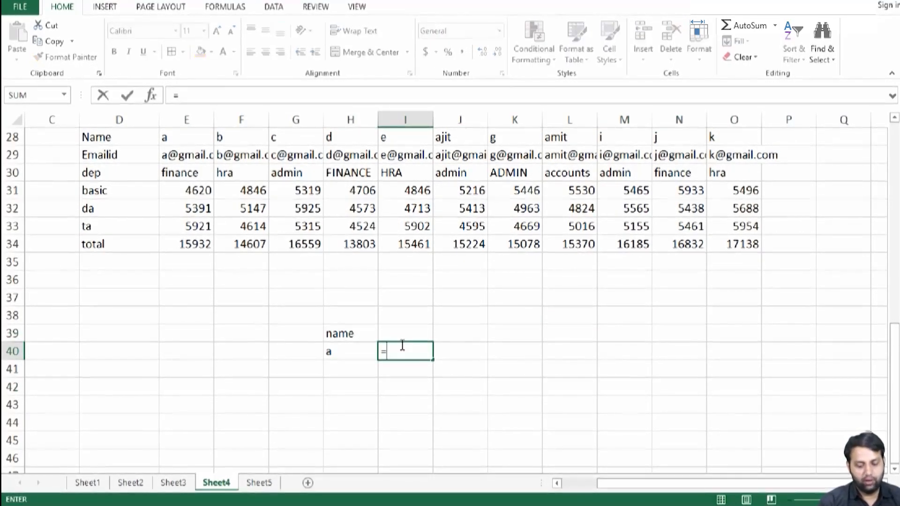
text(hl)
key(Tab)
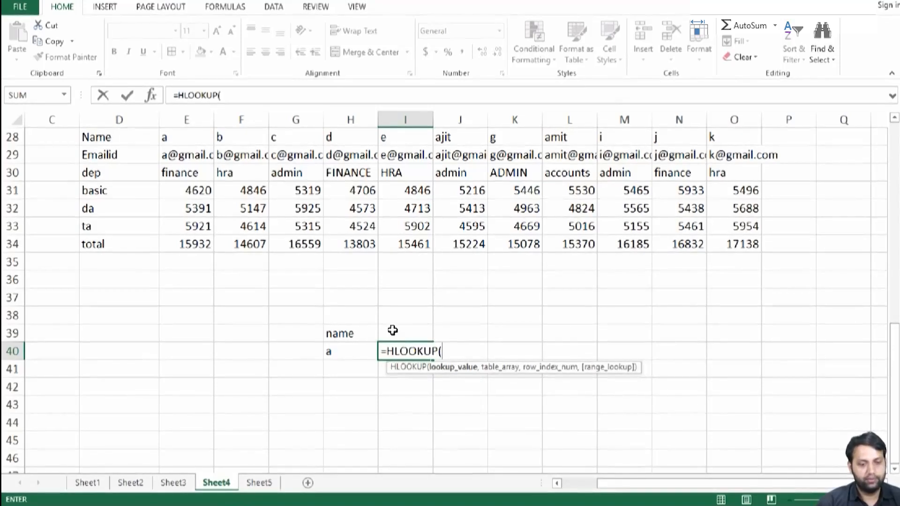
click(352, 353)
text(,)
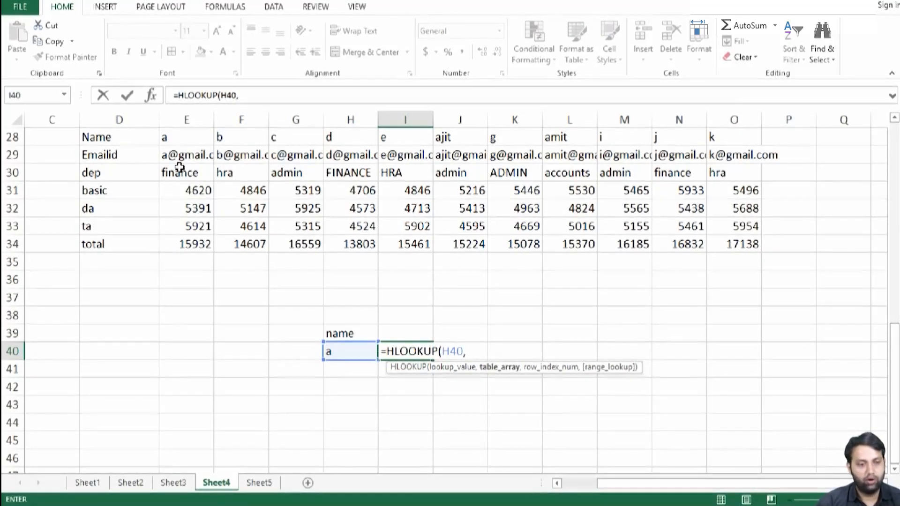
drag(96, 136, 691, 221)
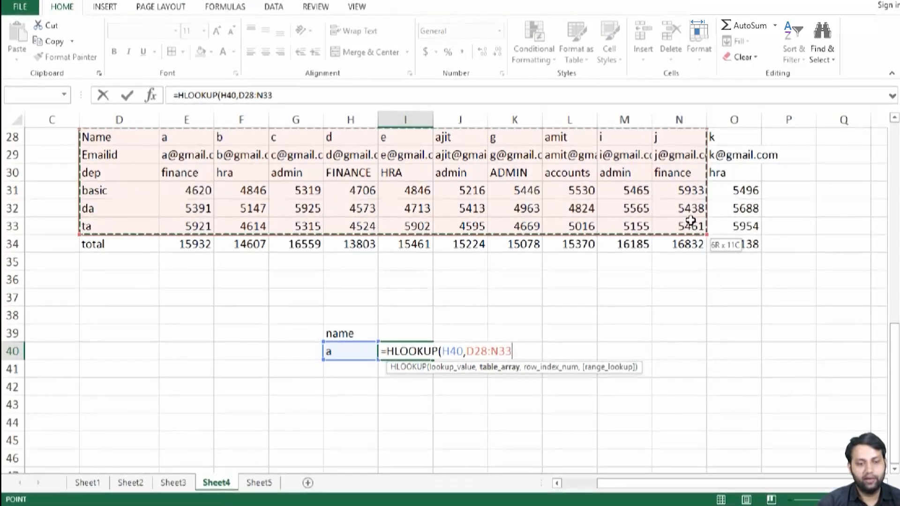
drag(180, 137, 726, 238)
text(,2,0)
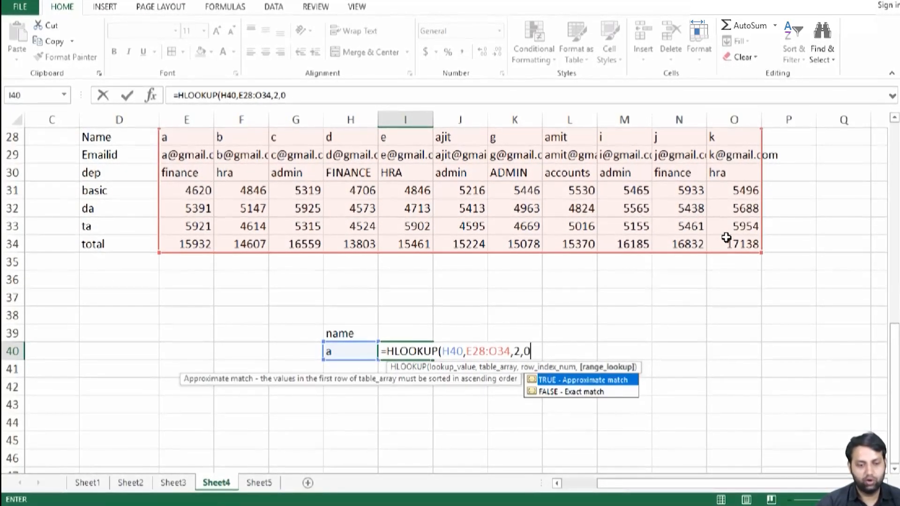
text())
key(Return)
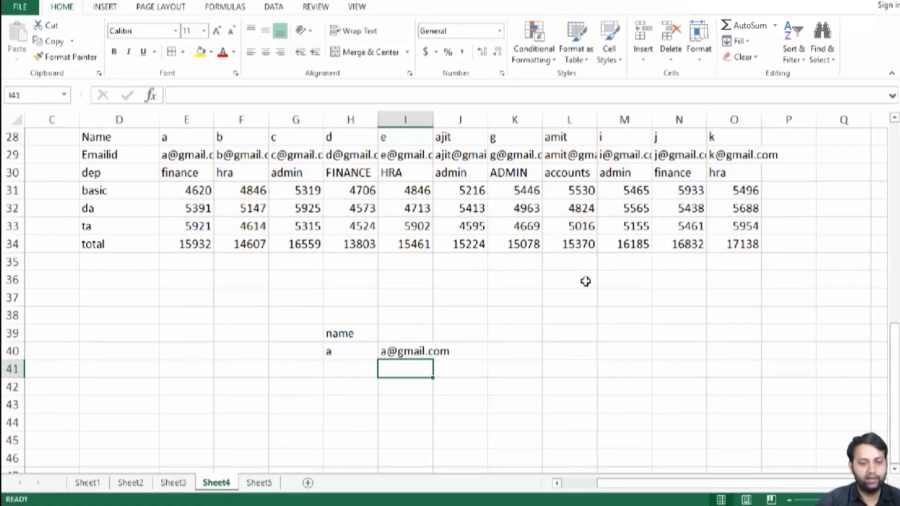
Fill the I40 HLOOKUP down through I43 and enter "b" in H41.
click(428, 354)
drag(433, 359, 428, 417)
click(347, 368)
text(b)
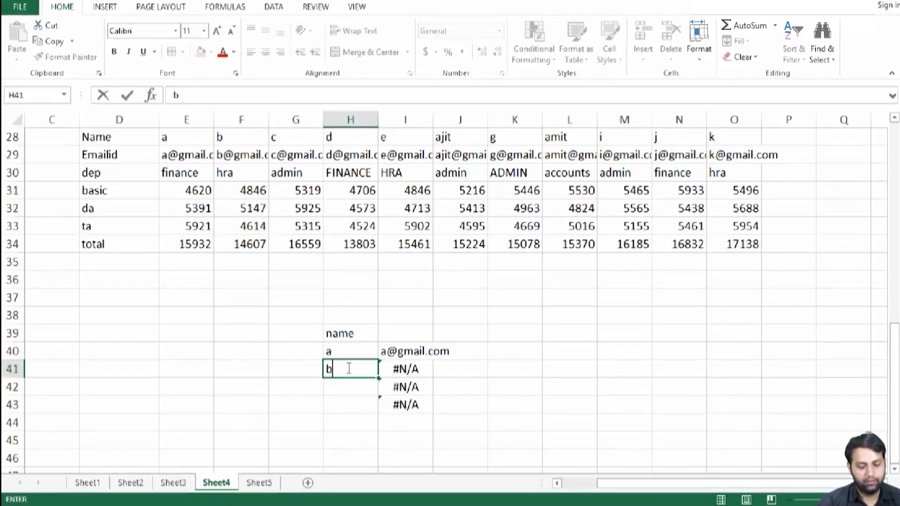
key(Return)
Clear the name in H41 and the HLOOKUP formula in I40.
click(347, 369)
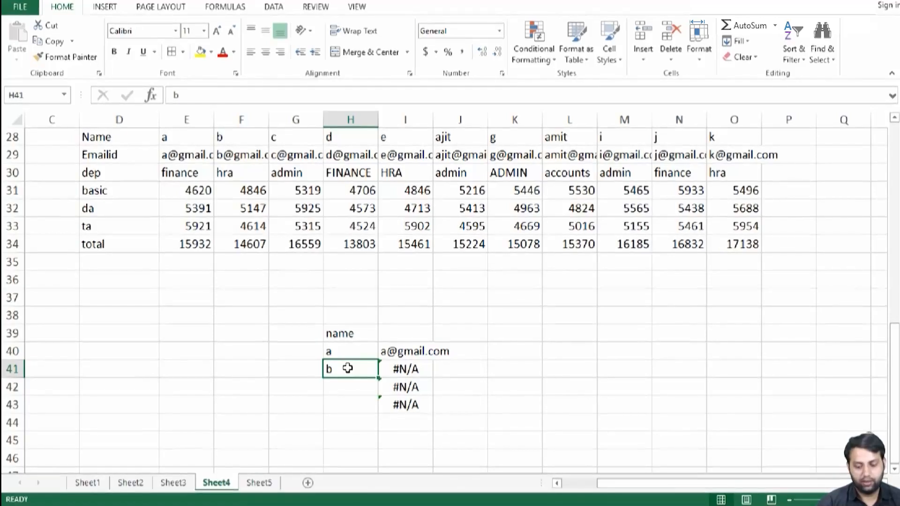
key(Delete)
key(Right)
key(Up)
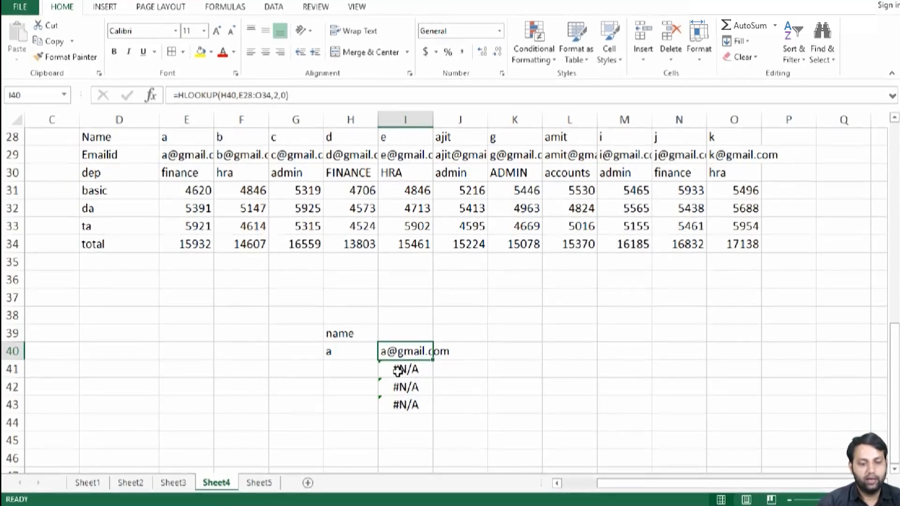
key(Delete)
Enter the names "a", "b" and "c" across I39:K39 beside the name header.
click(404, 327)
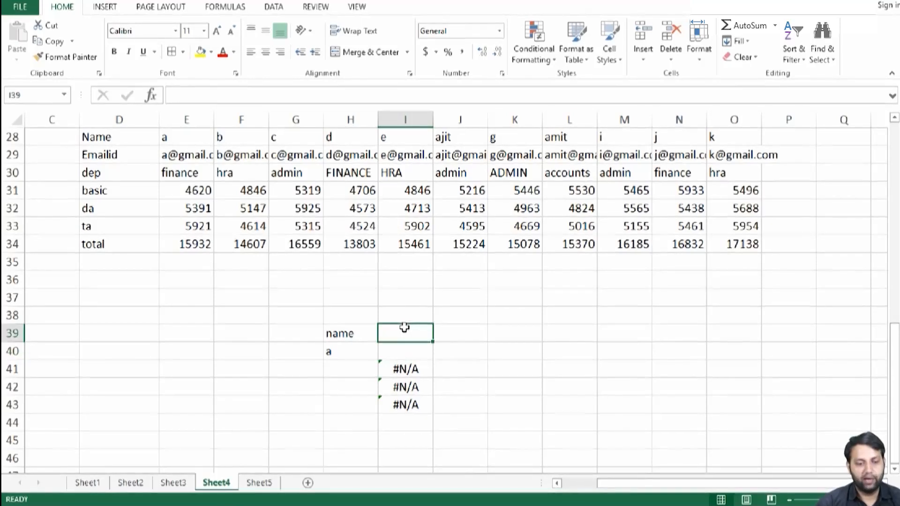
text(a)
key(Tab)
text(b)
key(Tab)
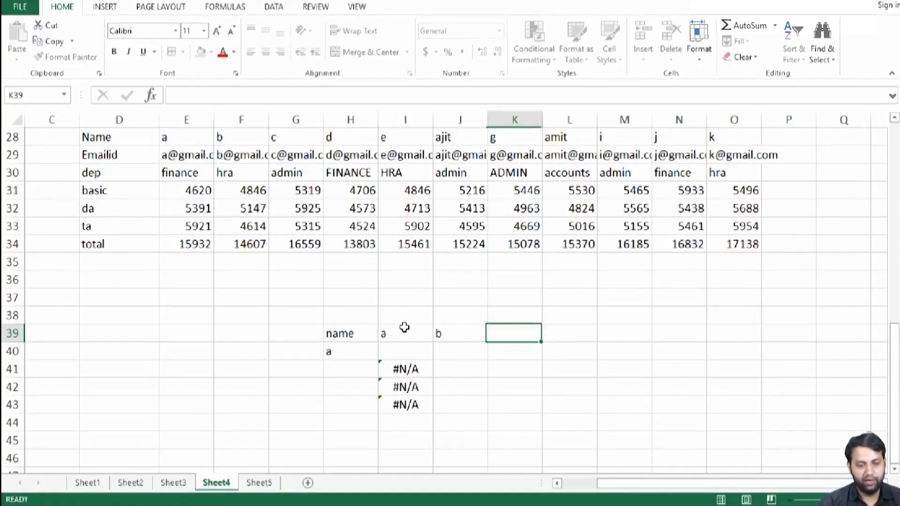
text(c)
key(Tab)
Change the name in J39 to "c" and the name in K39 to "e".
key(Left)
key(Left)
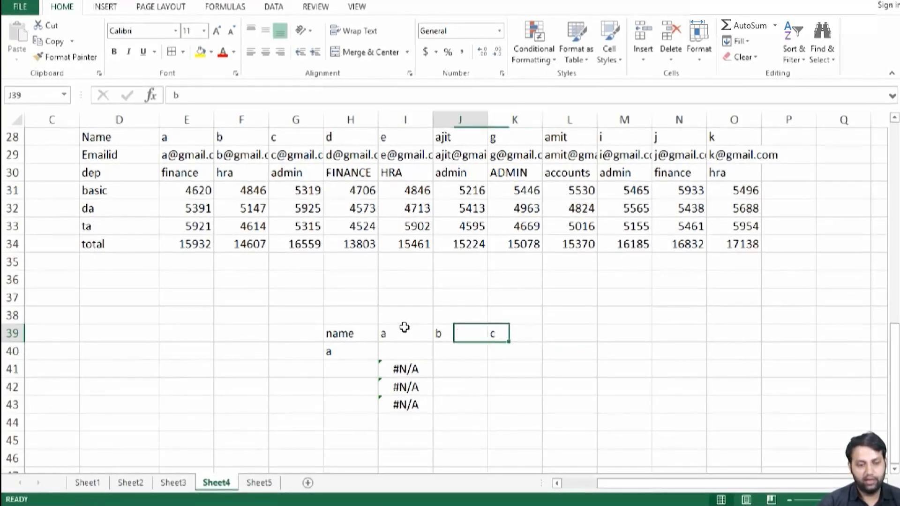
text(c)
key(Tab)
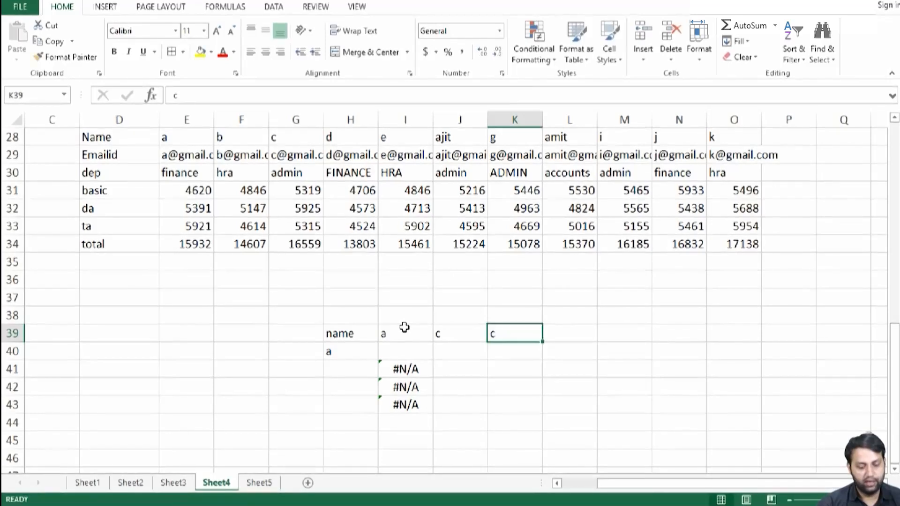
text(e)
key(Tab)
Replace the entry in H40 below the name header with the label "dep".
key(Down)
key(Left)
key(Left)
key(Left)
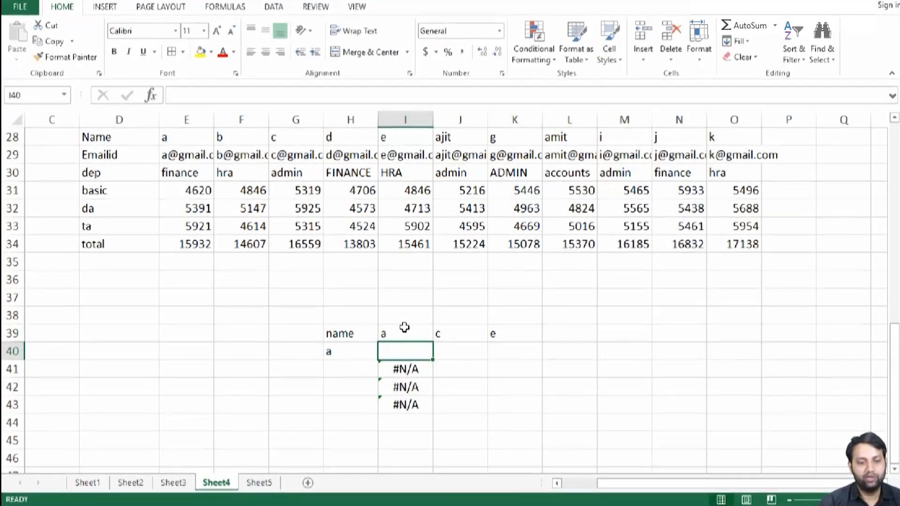
key(Left)
key(Delete)
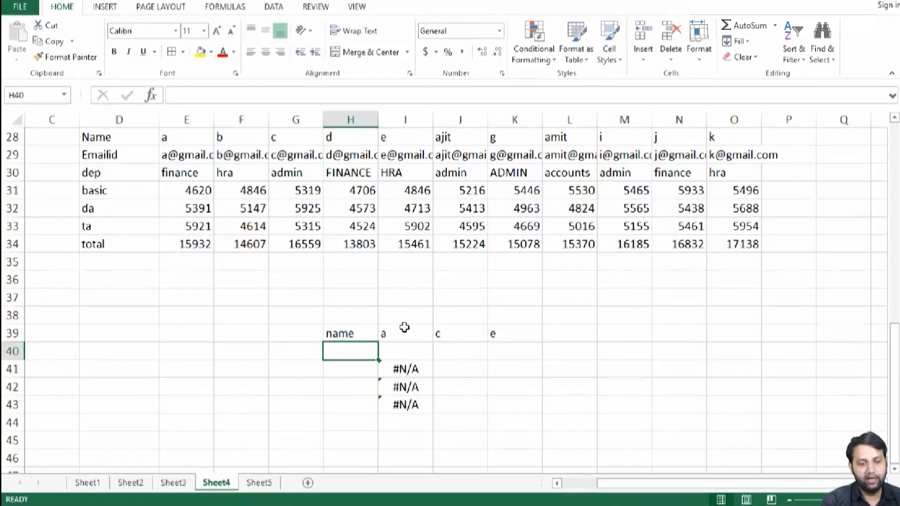
text(dep)
key(Tab)
Enter =HLOOKUP(I39,E28:O34,3,0) in I40 to look up the department of the name above.
text(=hl)
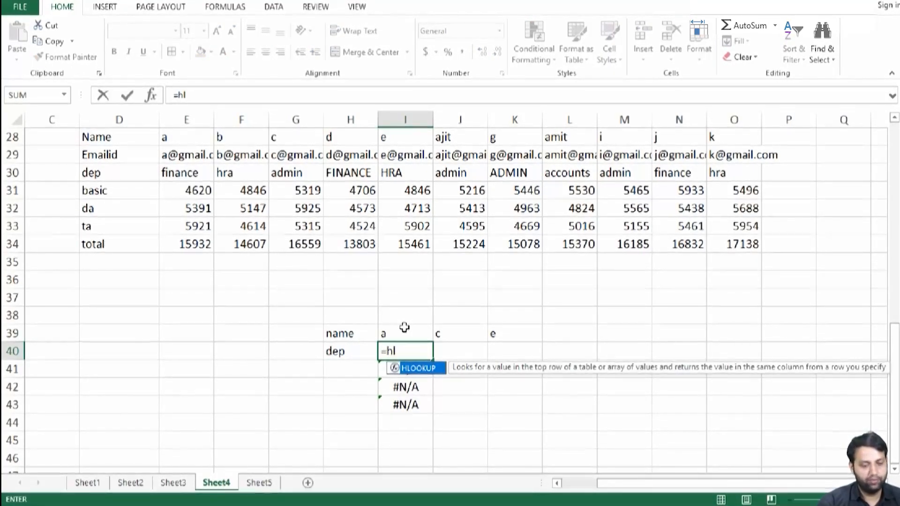
key(Tab)
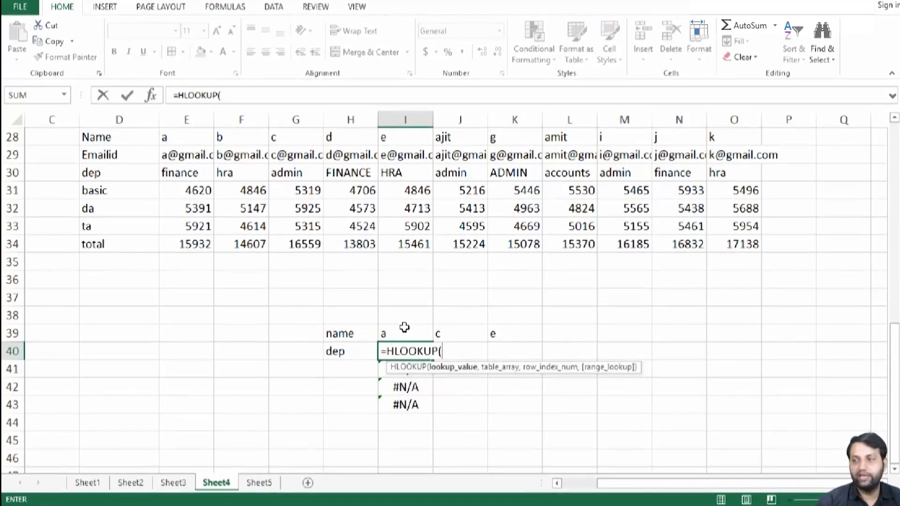
click(398, 332)
text(,)
drag(167, 137, 457, 150)
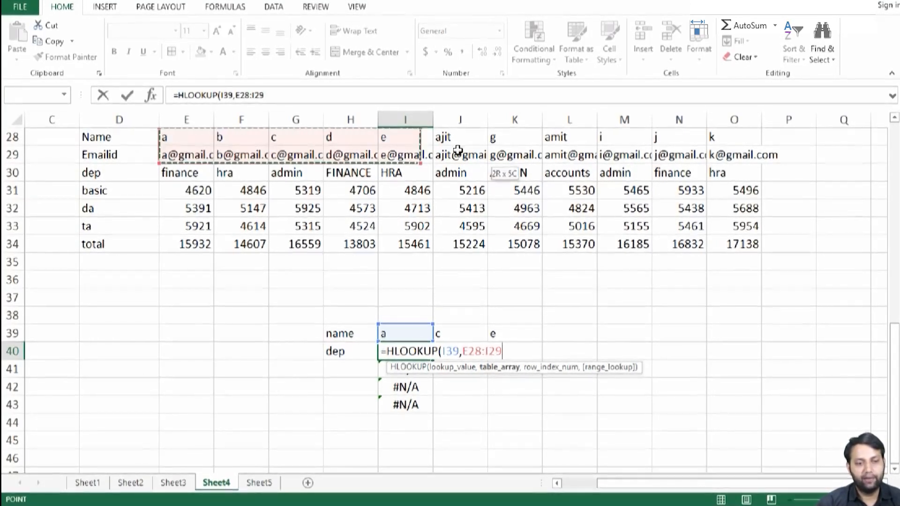
drag(669, 172, 744, 240)
text(,3)
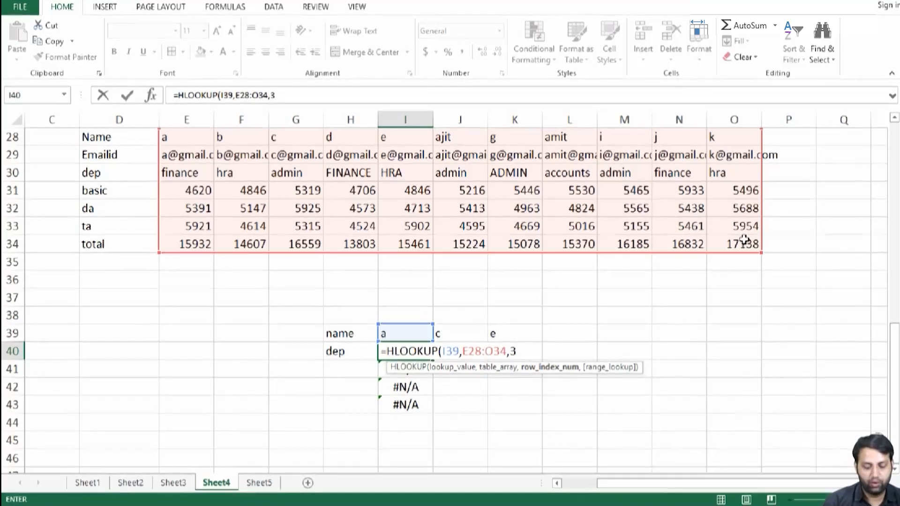
text(,0))
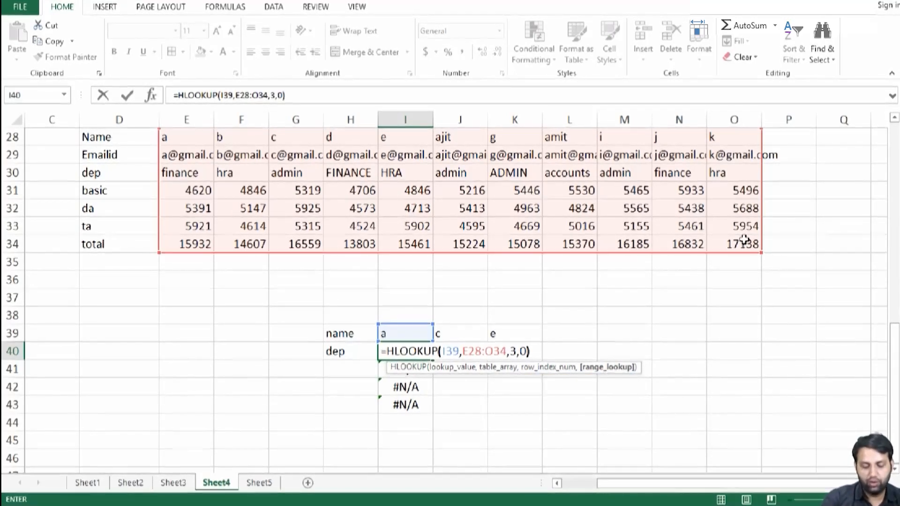
key(Return)
Fill the I40 department lookup across through K40 and check its formula.
click(428, 360)
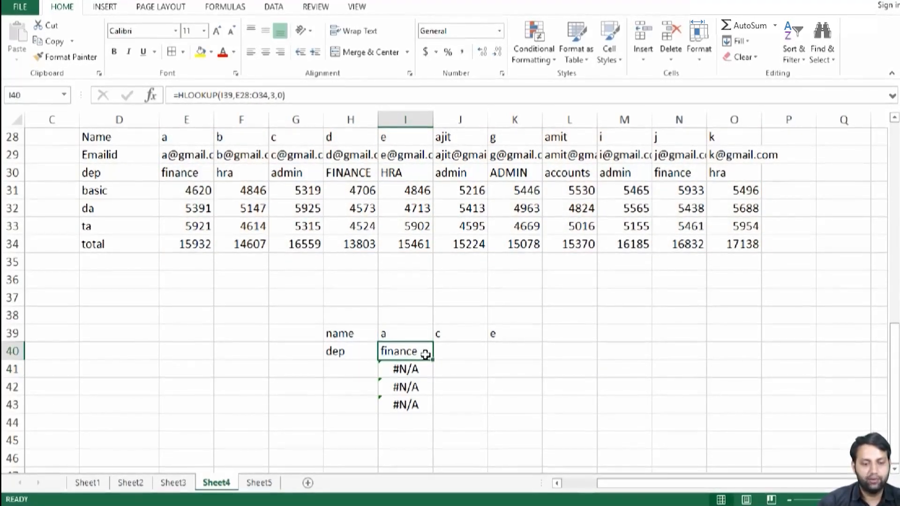
drag(432, 360, 537, 350)
click(567, 416)
click(408, 349)
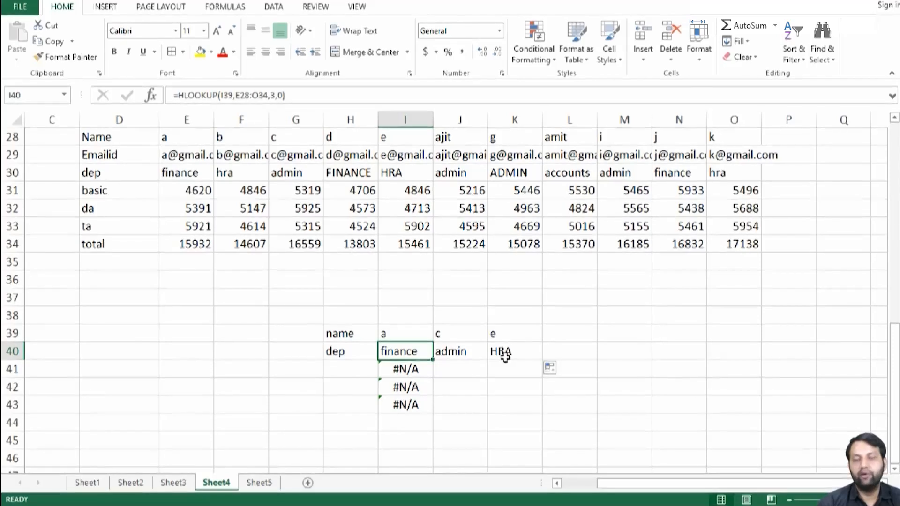
Clear the transposed employee table and the HLOOKUP cells below it in D28:Q43.
scroll(506, 358, up, 3)
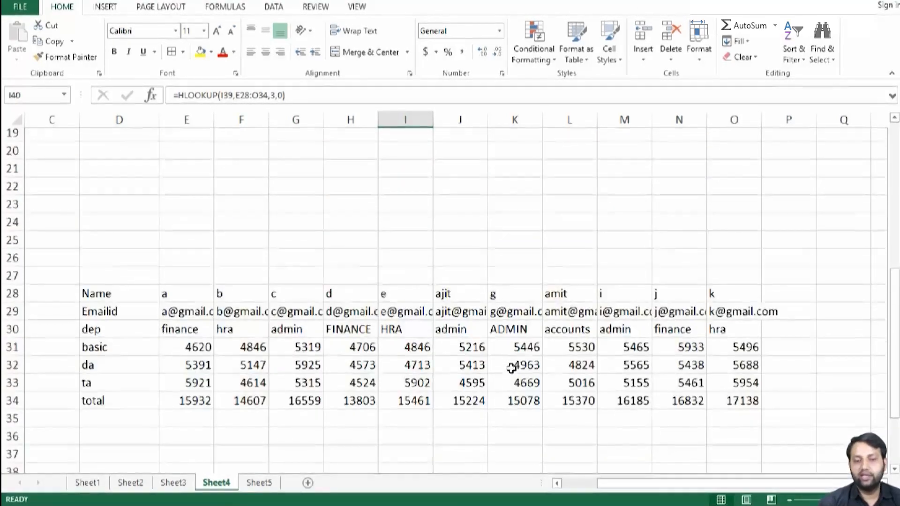
scroll(468, 356, down, 2)
scroll(328, 305, up, 2)
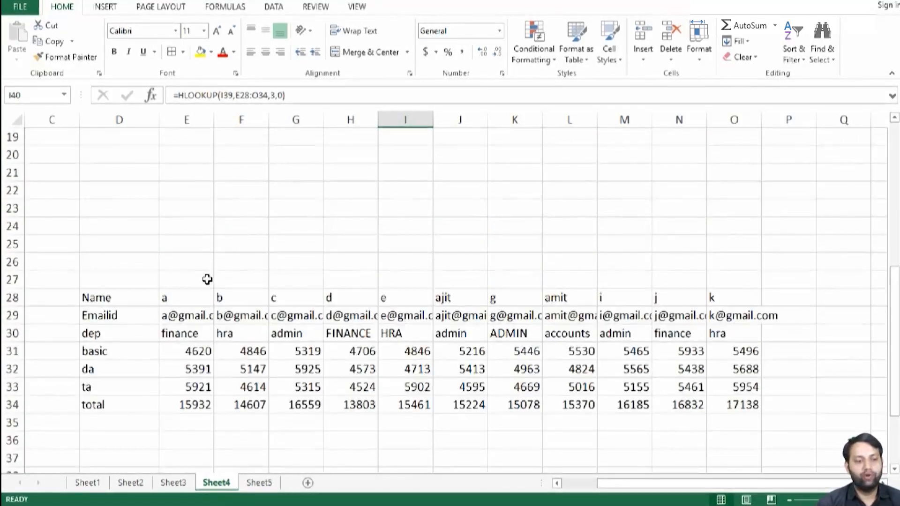
click(142, 296)
drag(142, 297, 830, 483)
key(Delete)
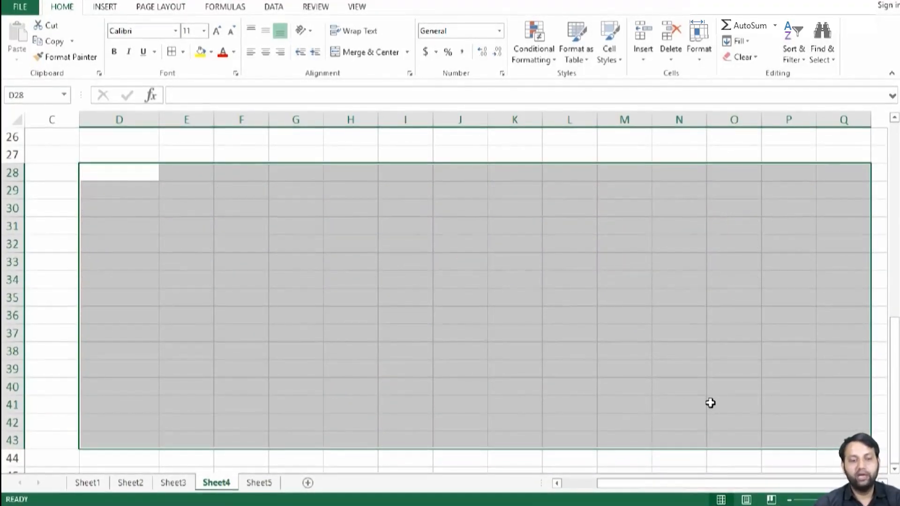
click(570, 381)
Examine the VLOOKUP results in L4:Q9 next to the original employee table.
scroll(516, 352, up, 8)
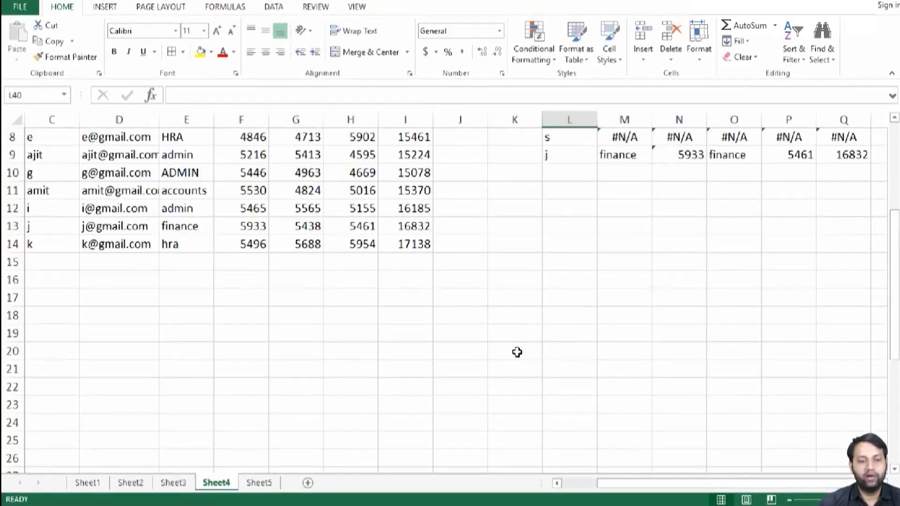
drag(707, 486, 584, 412)
scroll(573, 383, down, 1)
scroll(573, 383, down, 1)
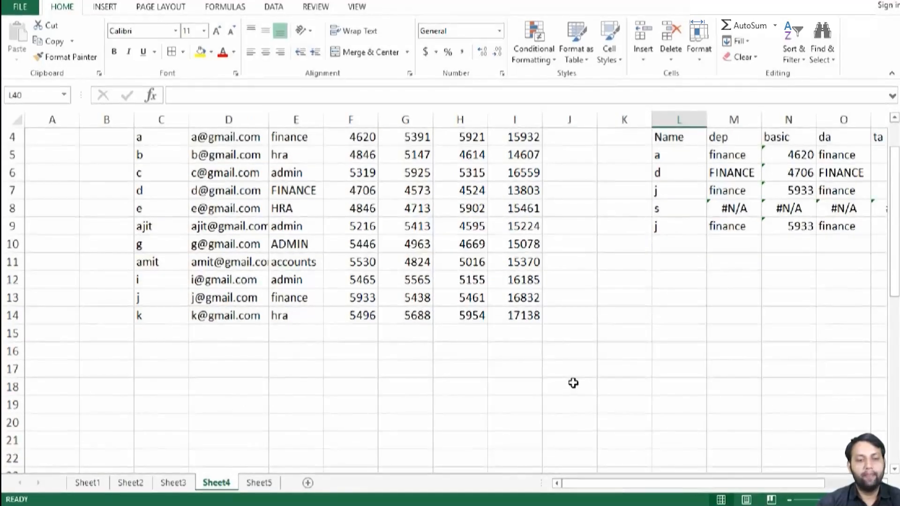
click(654, 339)
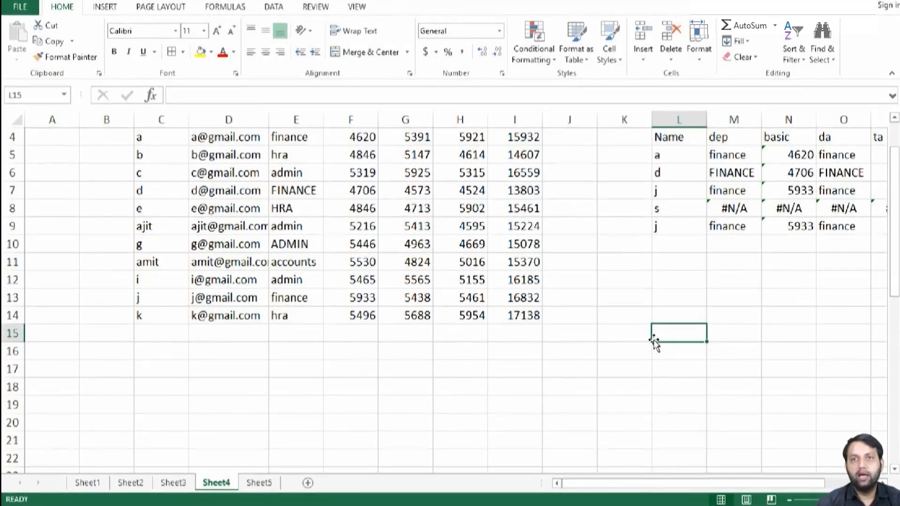
scroll(659, 328, up, 1)
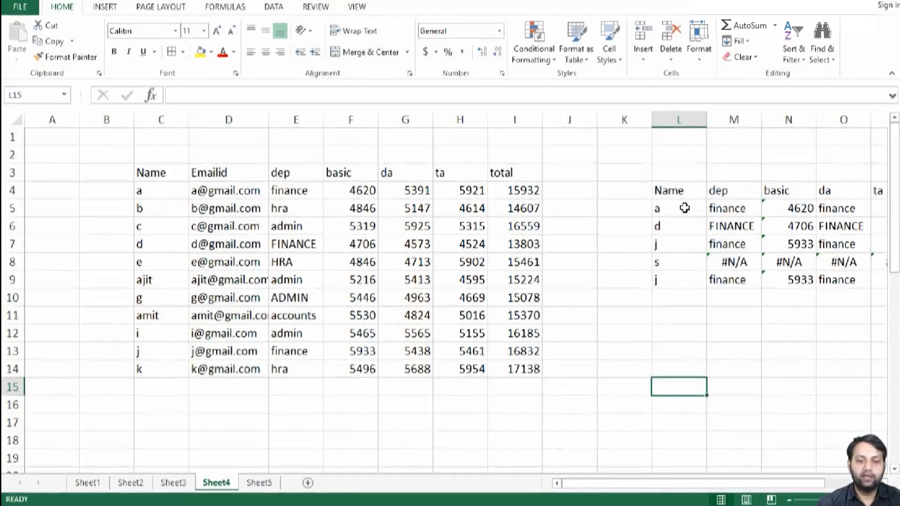
drag(693, 484, 786, 485)
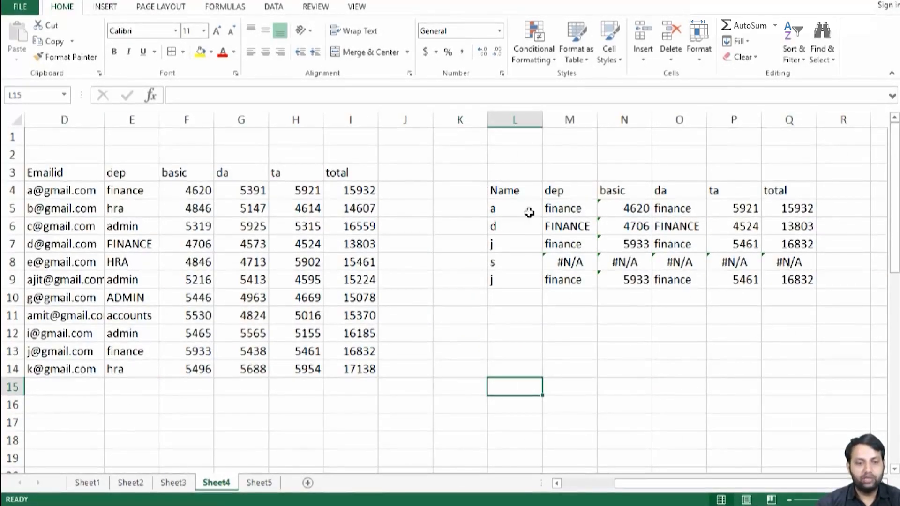
click(518, 195)
click(585, 312)
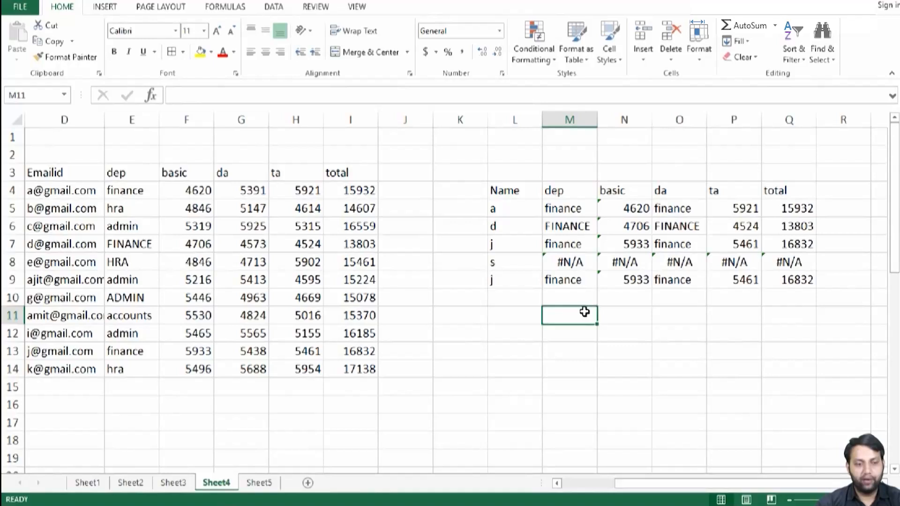
Wrap the VLOOKUP in M4 with ISNA so it reads =ISNA(VLOOKUP($L4,$C$3:$I$14,3,0)).
click(569, 244)
click(565, 193)
click(565, 225)
click(585, 193)
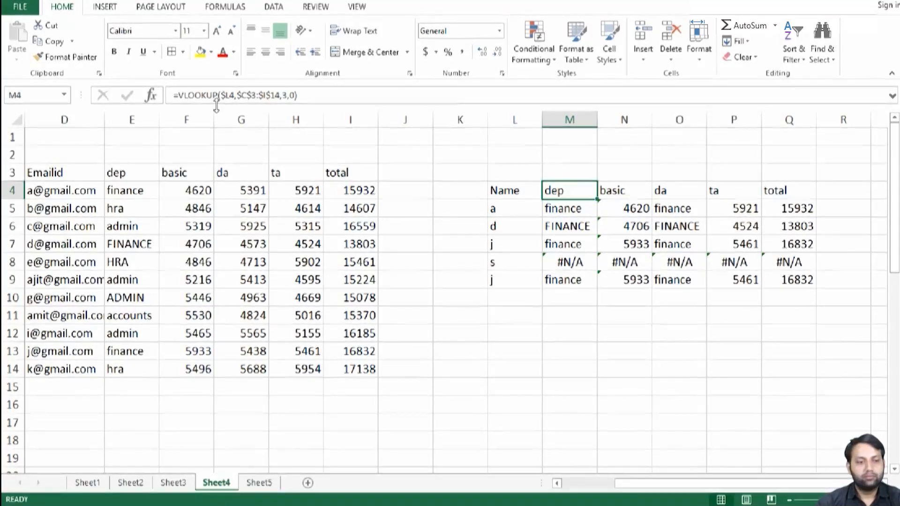
click(178, 95)
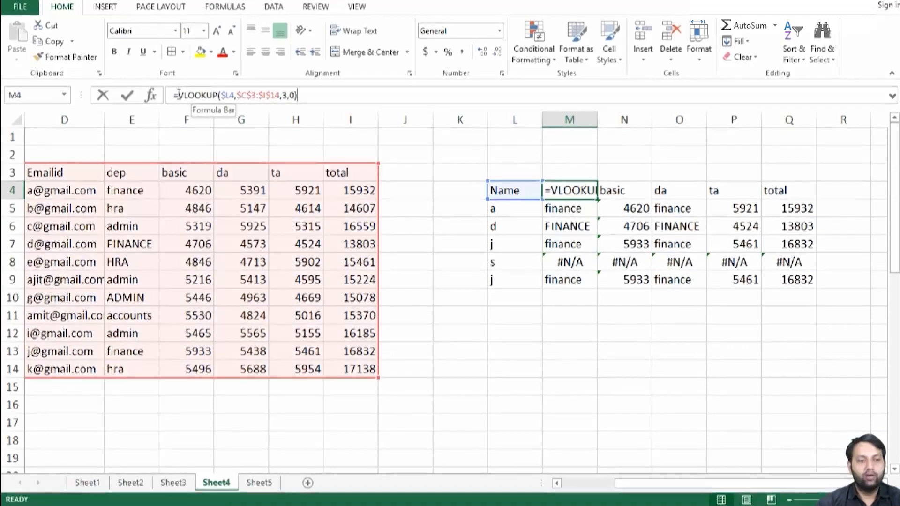
text(isna)
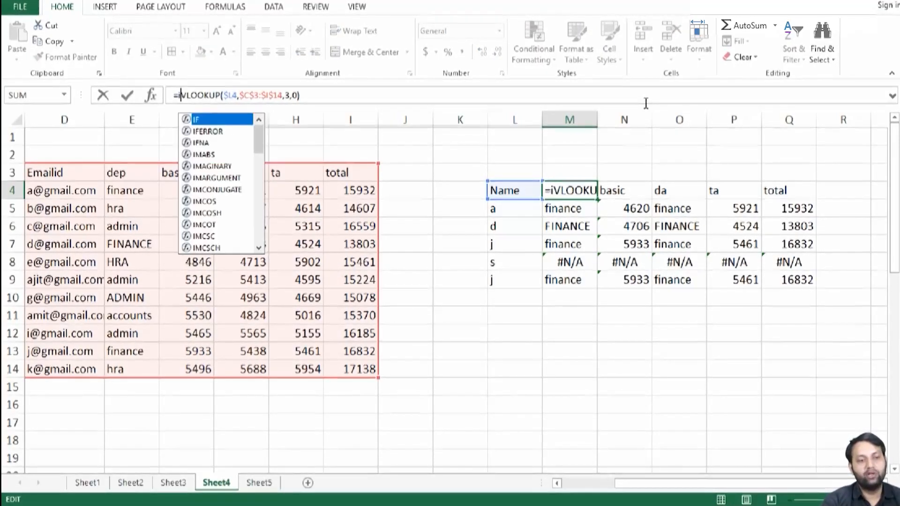
text(()
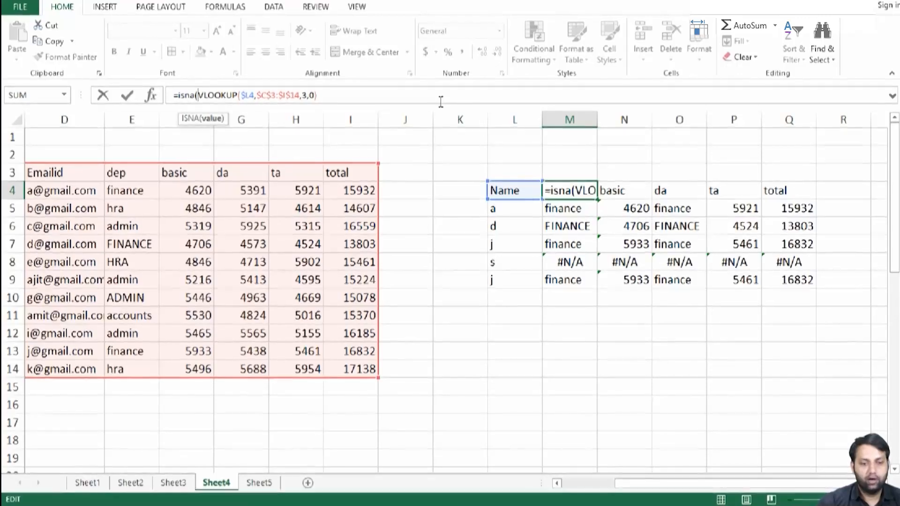
key(Return)
key(Return)
key(Up)
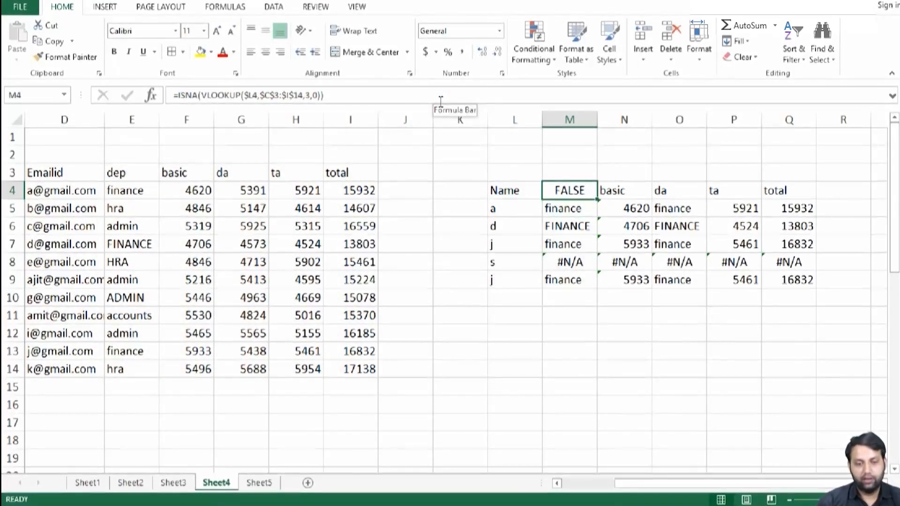
Try filling the ISNA formula from M4 down through M9 and undo the fill.
key(shift+Down)
key(shift+Down)
key(shift+Down)
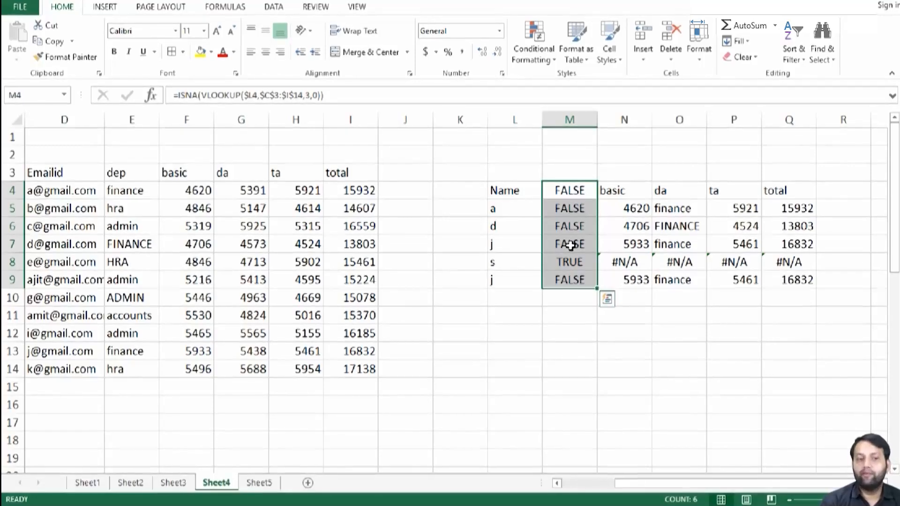
key(ctrl+z)
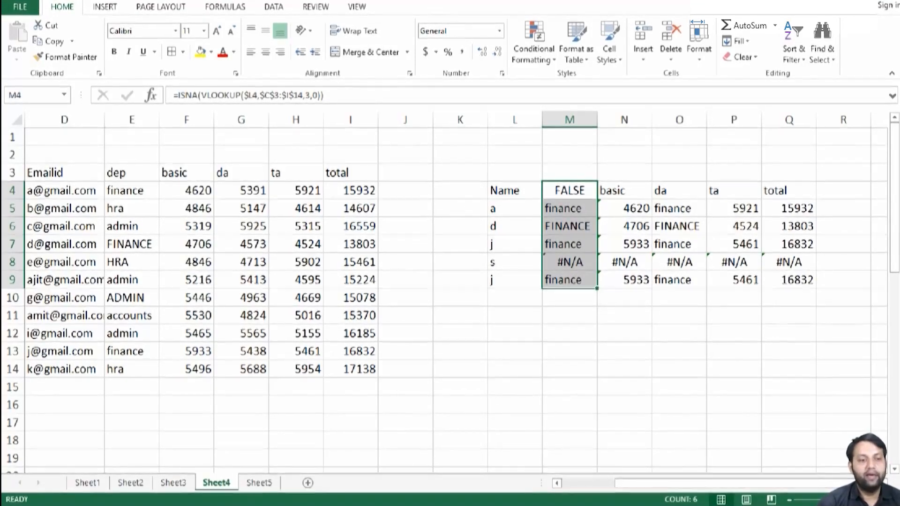
Enter sample values down L14:L18: 89, 65, a person's first name, 58 and 65.
scroll(506, 327, down, 1)
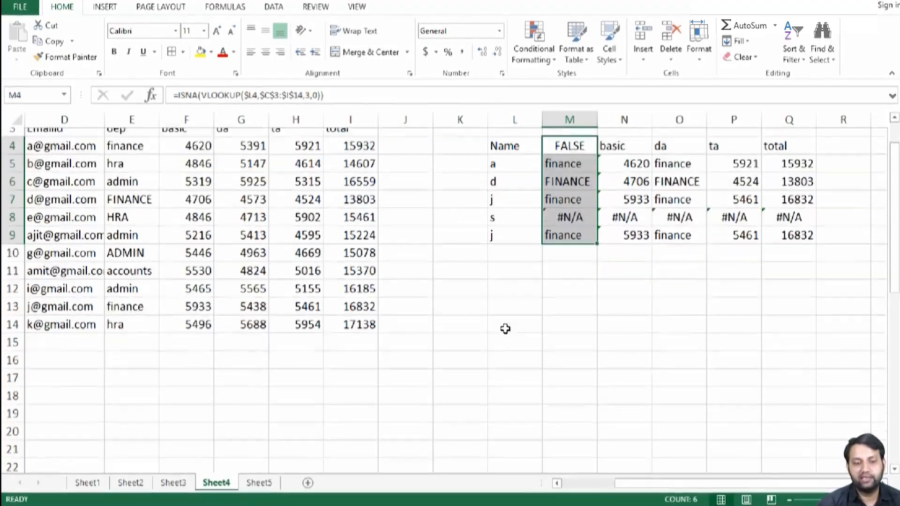
click(512, 314)
text(89)
key(Return)
text(65)
key(Return)
text(amit)
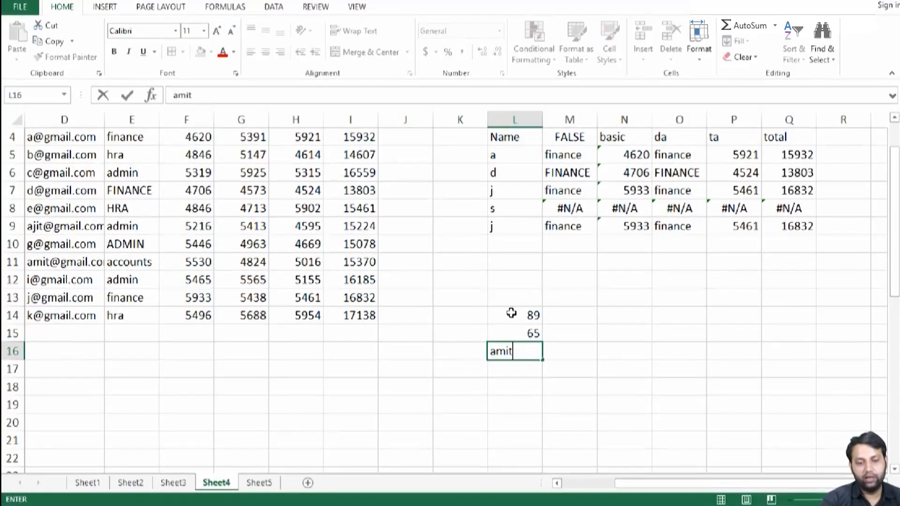
key(Tab)
key(Down)
key(Left)
key(Left)
key(Right)
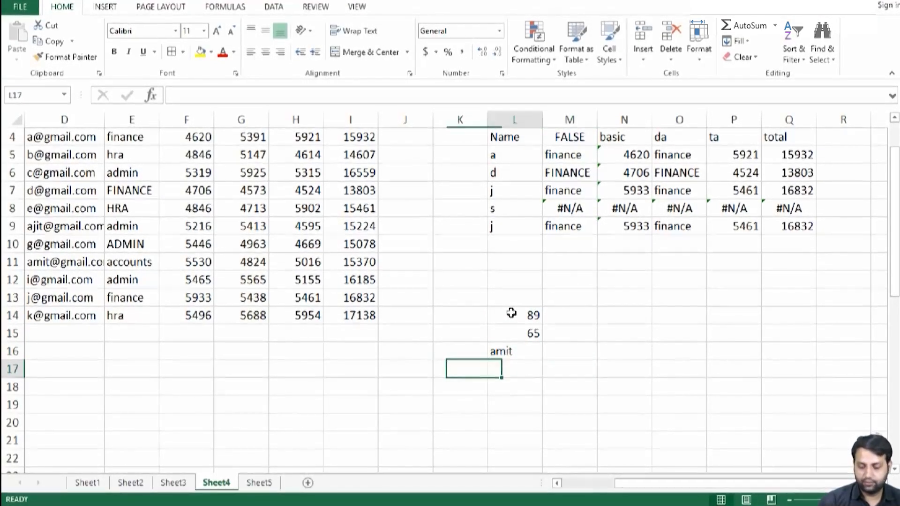
text(58)
key(Return)
text(65)
key(Tab)
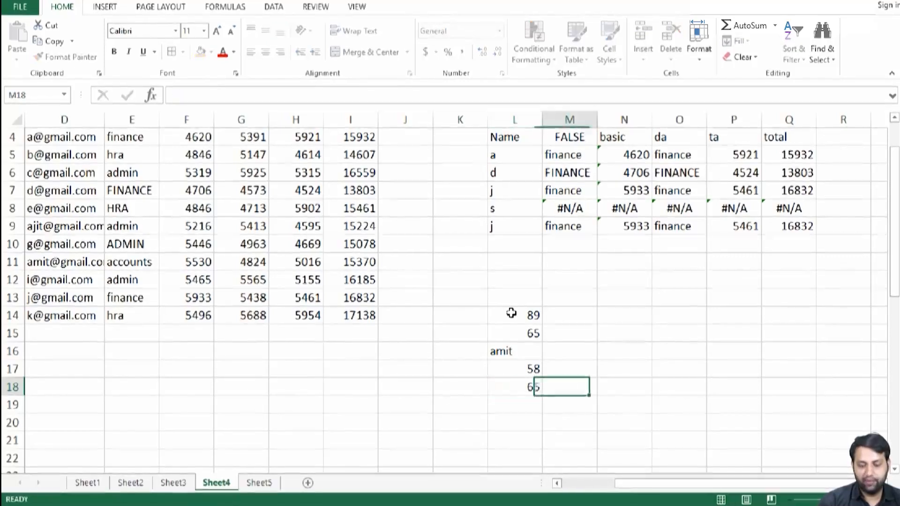
Enter =ISNA(L14) in M14, fill it down through M18 and check the copied formulas.
key(Up)
key(Up)
key(Up)
key(Up)
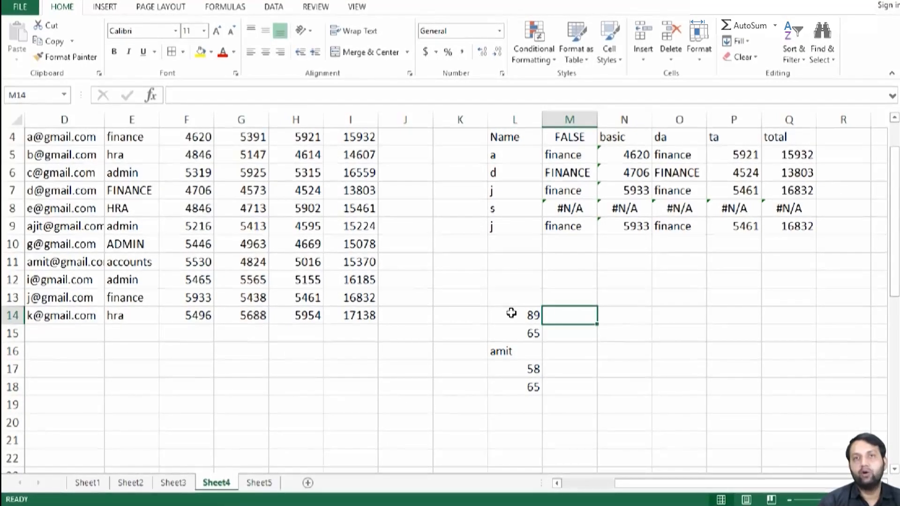
text(=i)
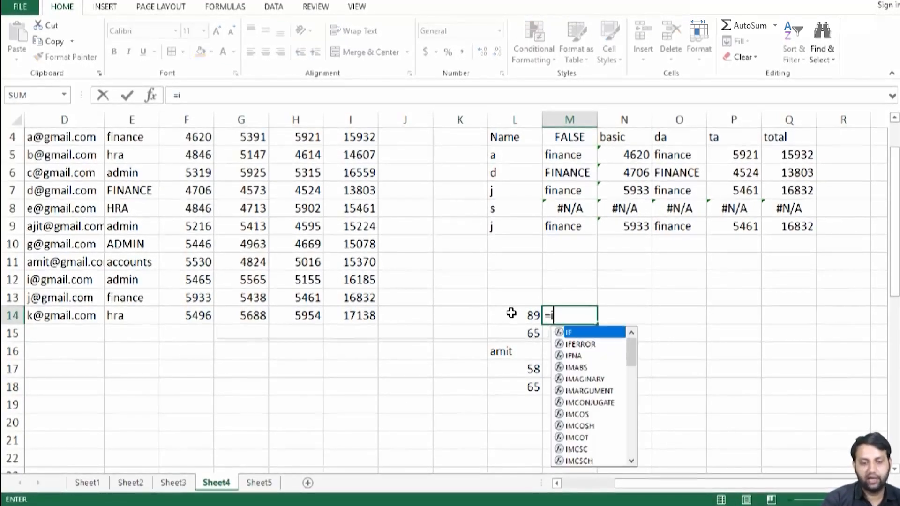
text(sna()
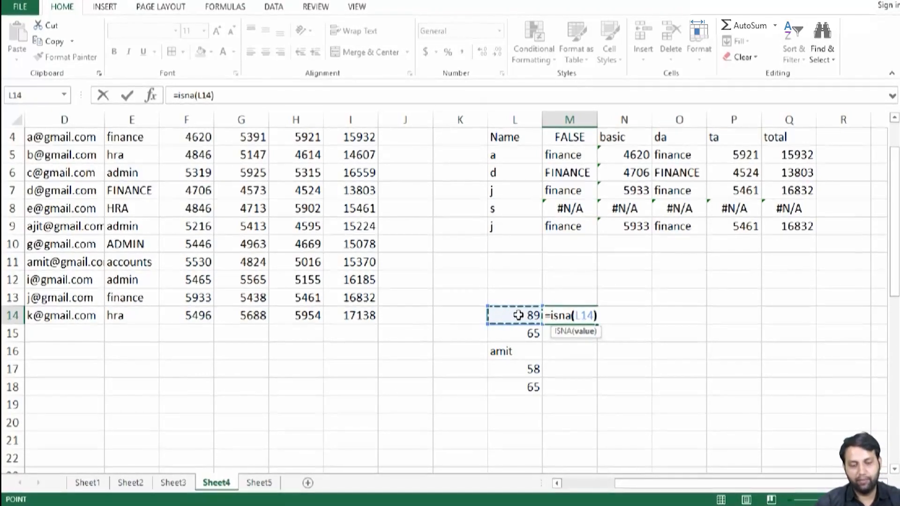
key(Return)
click(589, 315)
drag(597, 323, 595, 395)
click(635, 386)
click(565, 317)
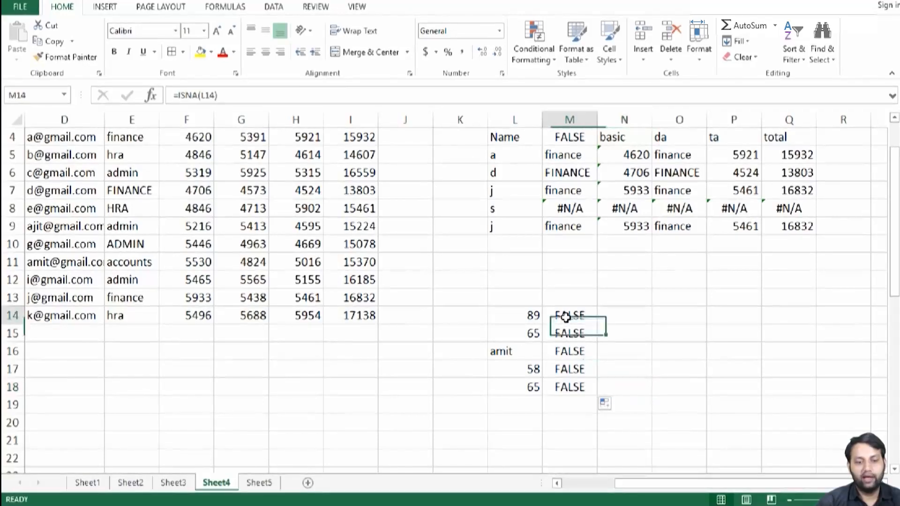
click(575, 354)
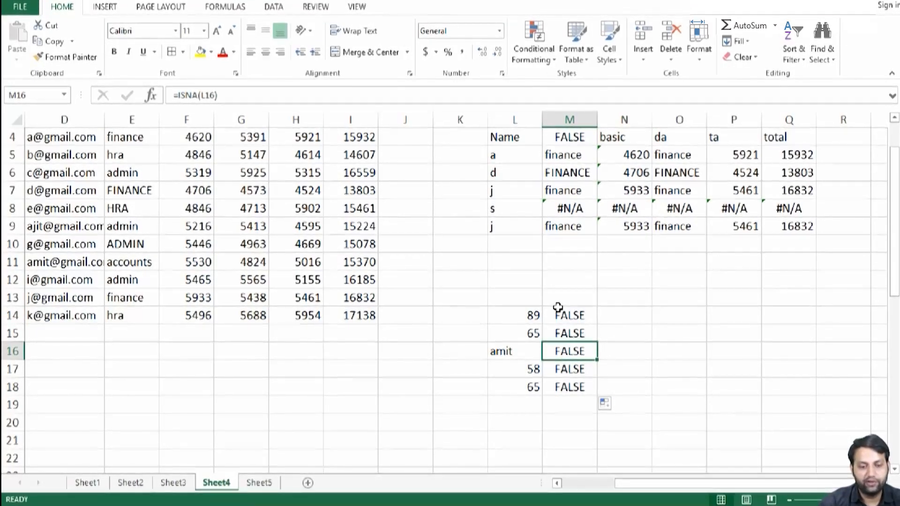
click(563, 318)
click(580, 385)
Replace the formula in M14 with =ISNUMBER(L14) and fill it down through M18.
click(579, 318)
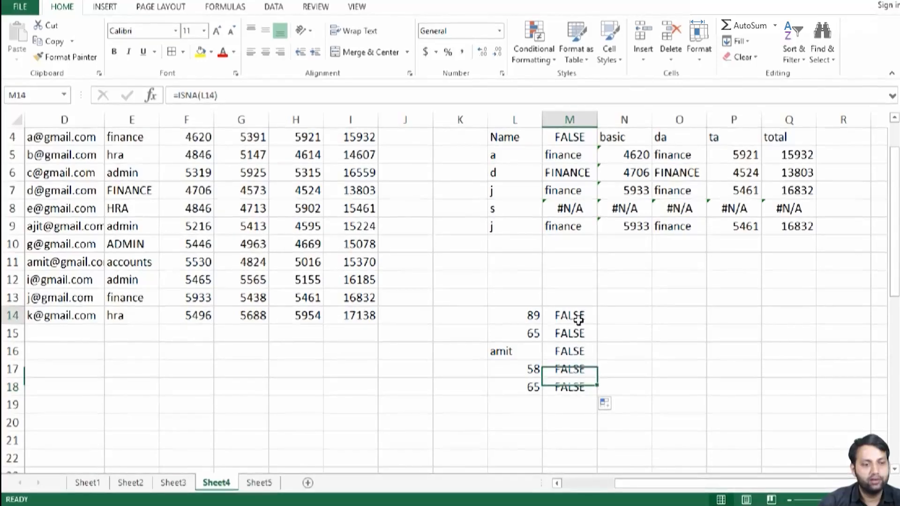
key(Delete)
text(=)
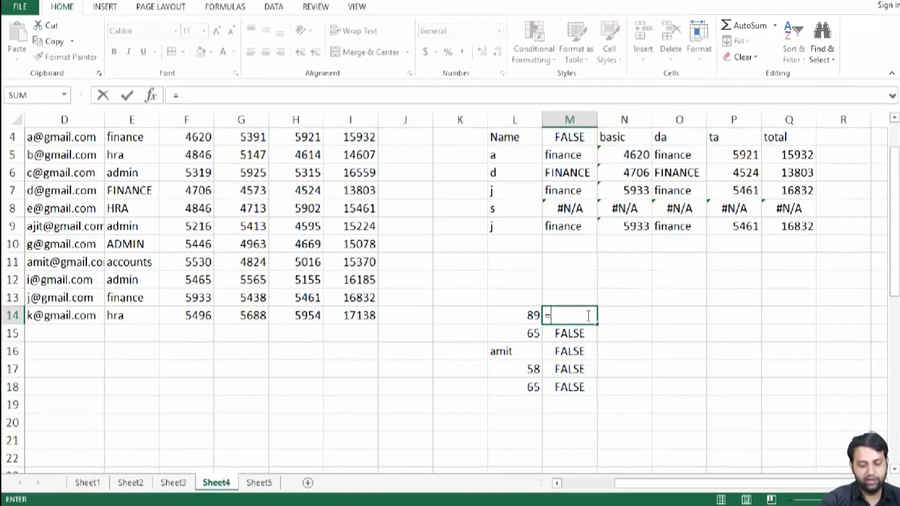
text(isnumber)
key(Tab)
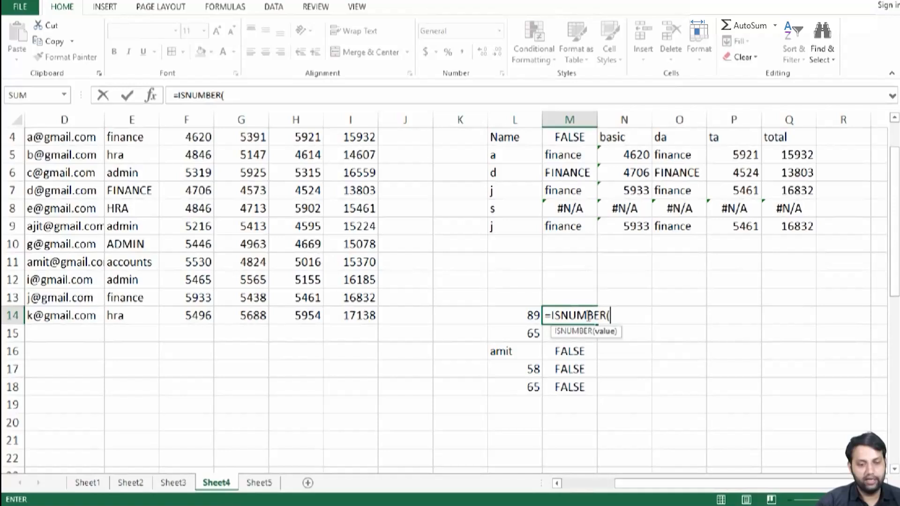
click(508, 315)
text())
key(Return)
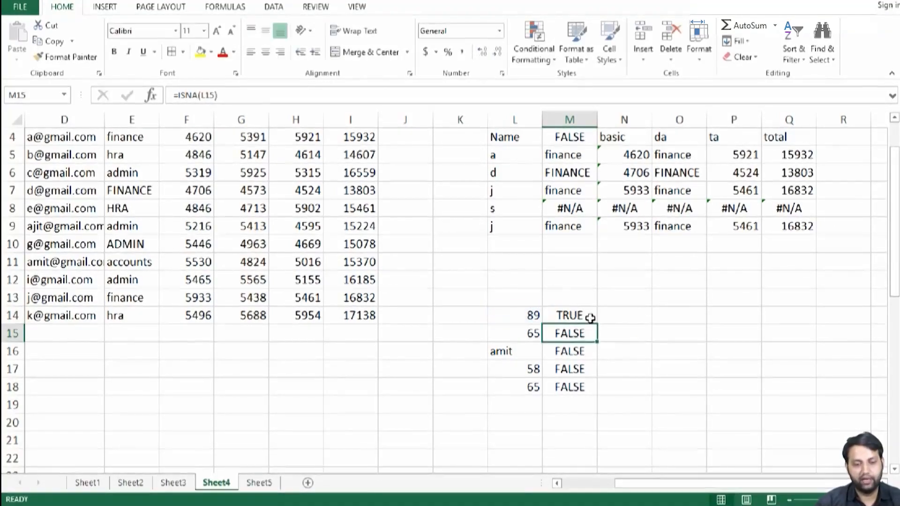
click(586, 315)
drag(597, 324, 619, 395)
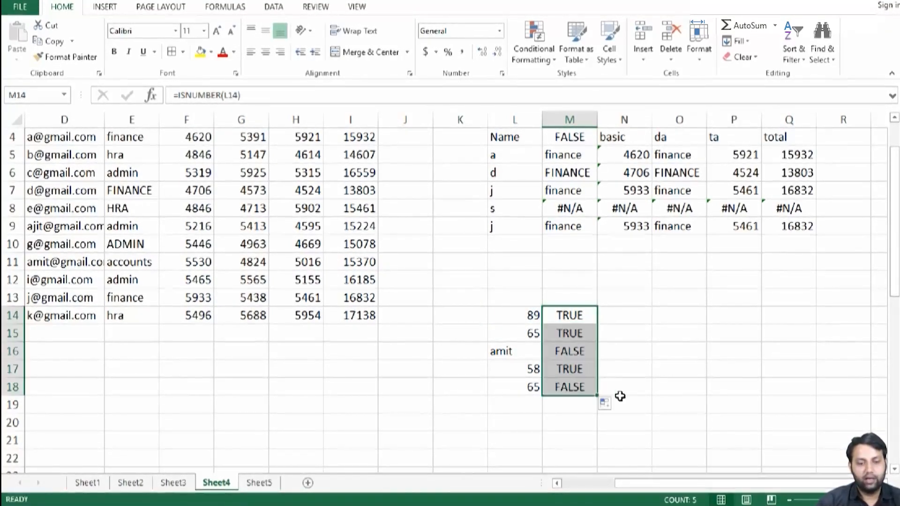
click(619, 388)
Label M12 "isnumber" and N12 "istext" above the sample checks, and select N14.
click(570, 287)
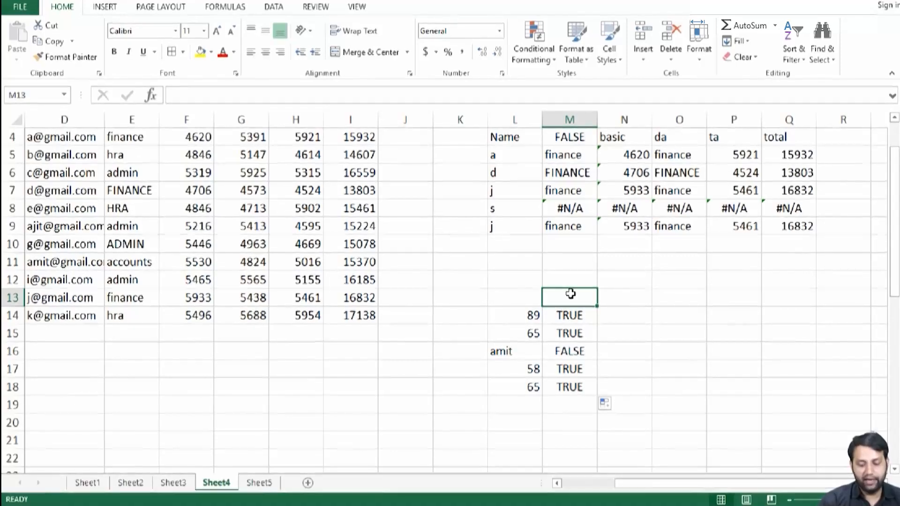
text(isnumber)
key(ctrl+Return)
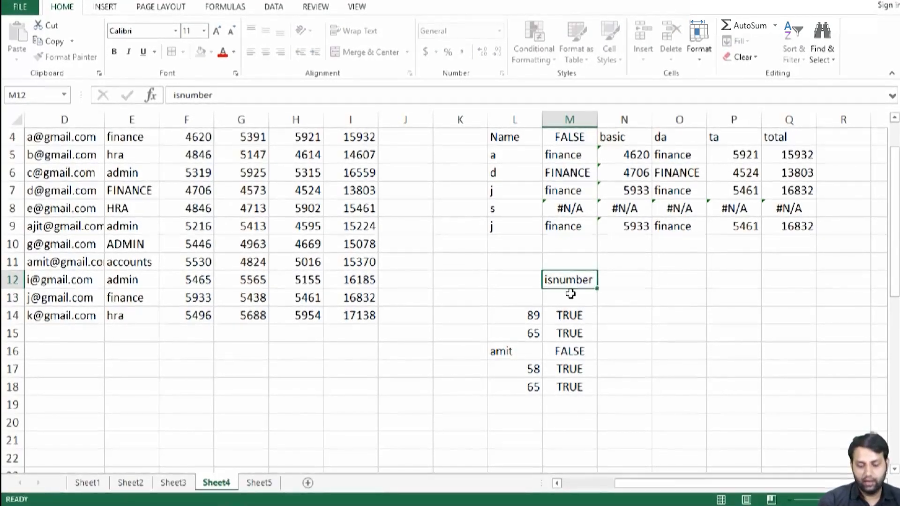
key(Right)
text(istext)
key(Return)
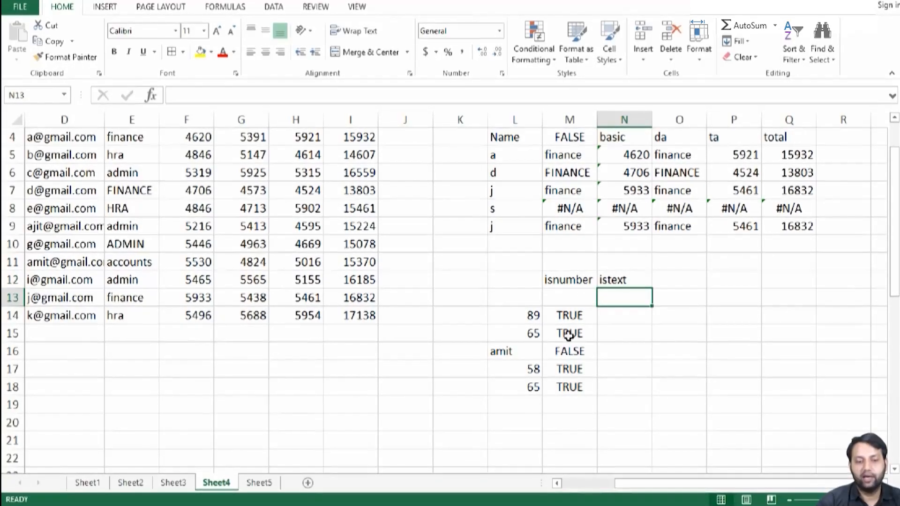
click(529, 316)
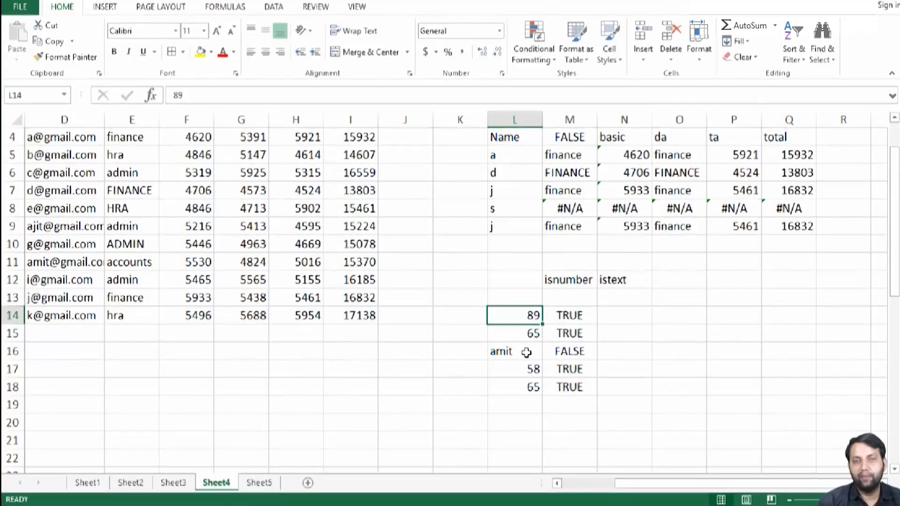
click(616, 312)
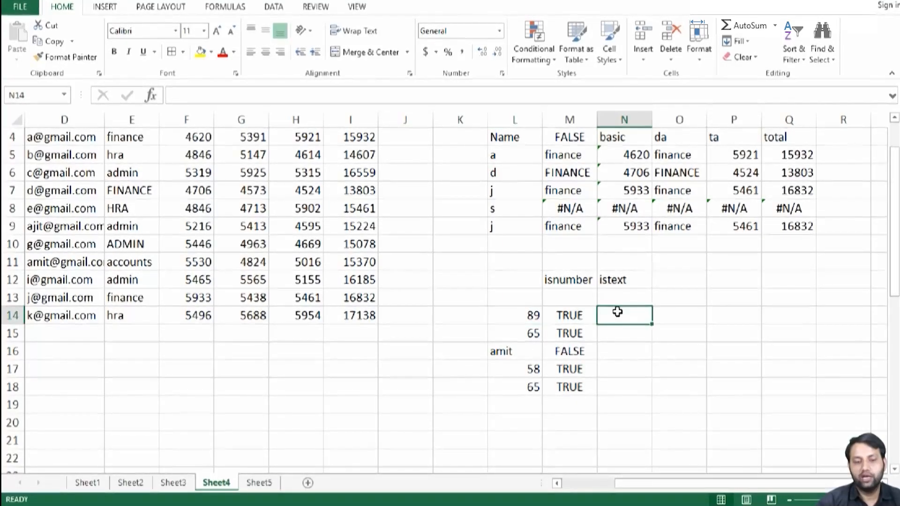
Enter =ISTEXT(L14) in N14, fill it down through N18 and check the text entry in L16.
text(=istext()
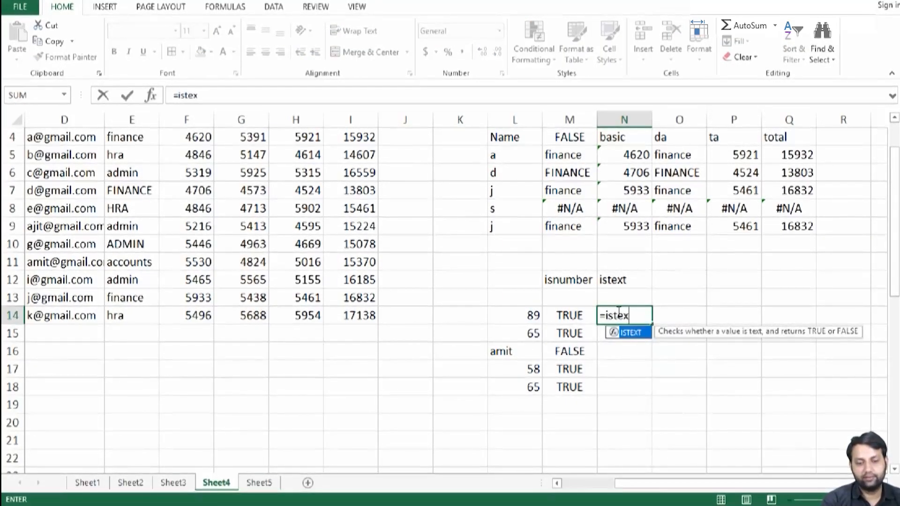
click(517, 312)
text())
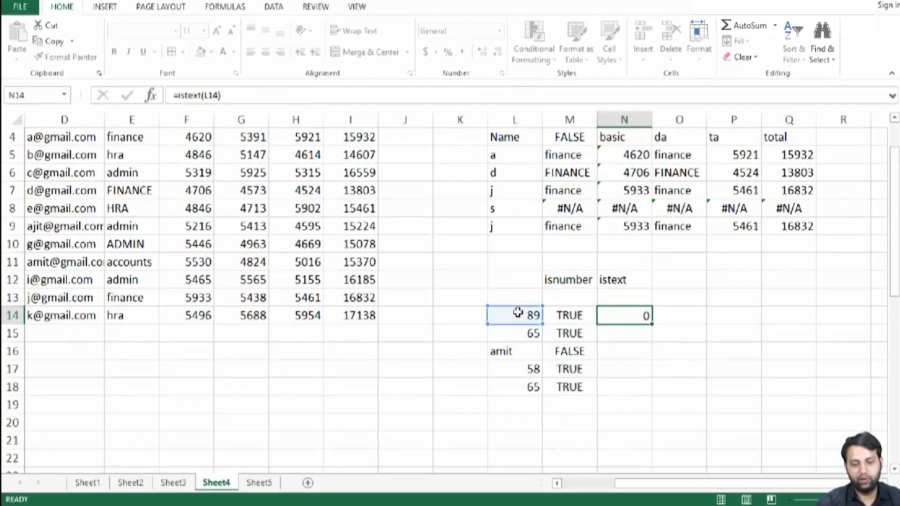
key(Return)
click(646, 322)
drag(653, 324, 651, 394)
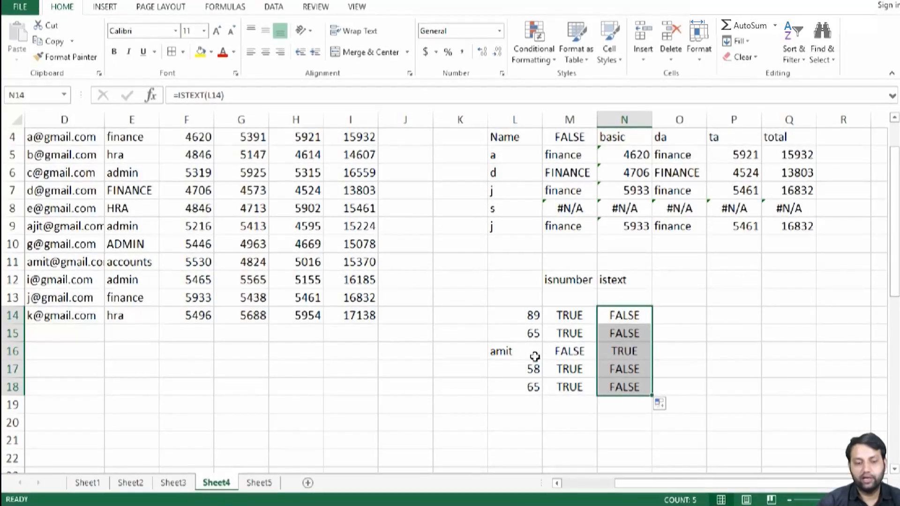
click(510, 354)
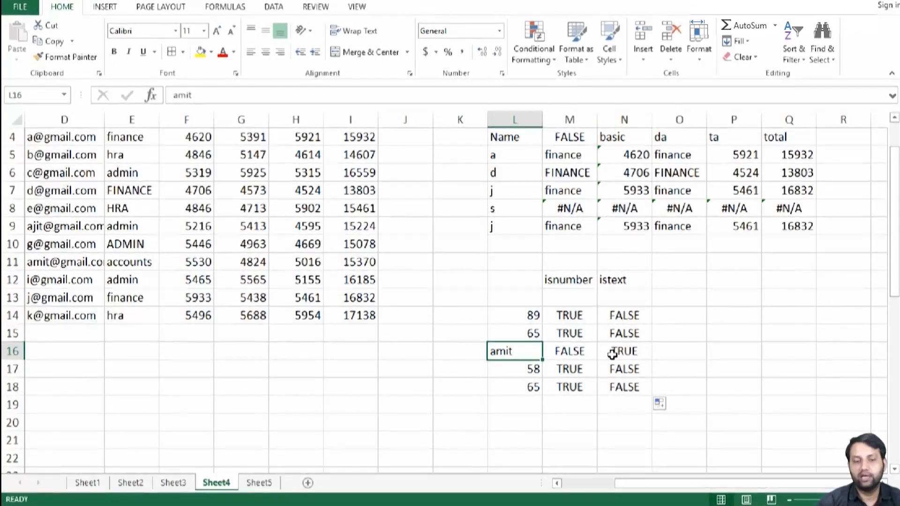
Clear the formulas in M14:M18, enter =ISNA(L14) in M14 and fill it down through M18.
drag(568, 315, 568, 387)
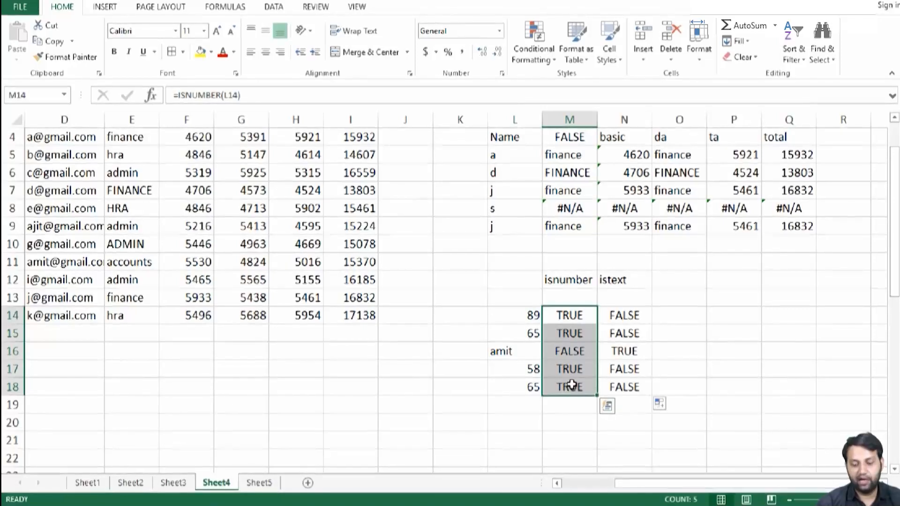
key(Delete)
click(572, 320)
text(=)
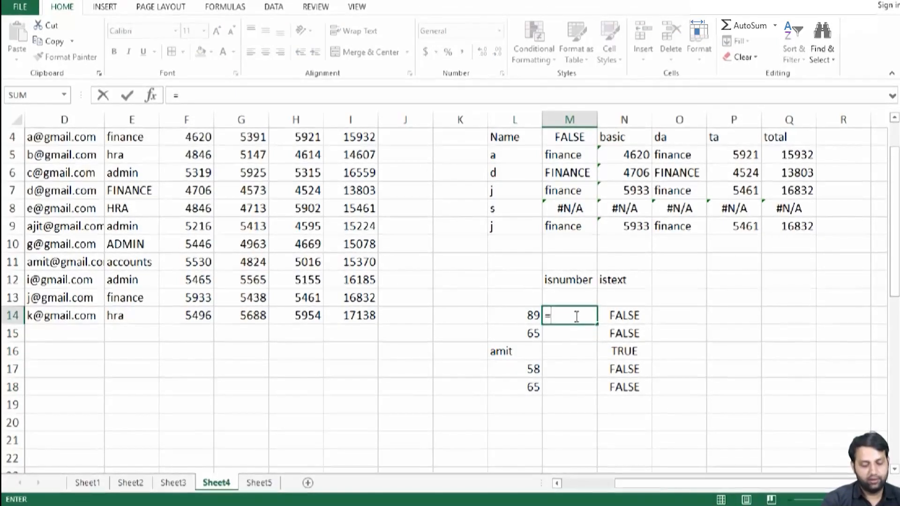
text(isna)
key(Tab)
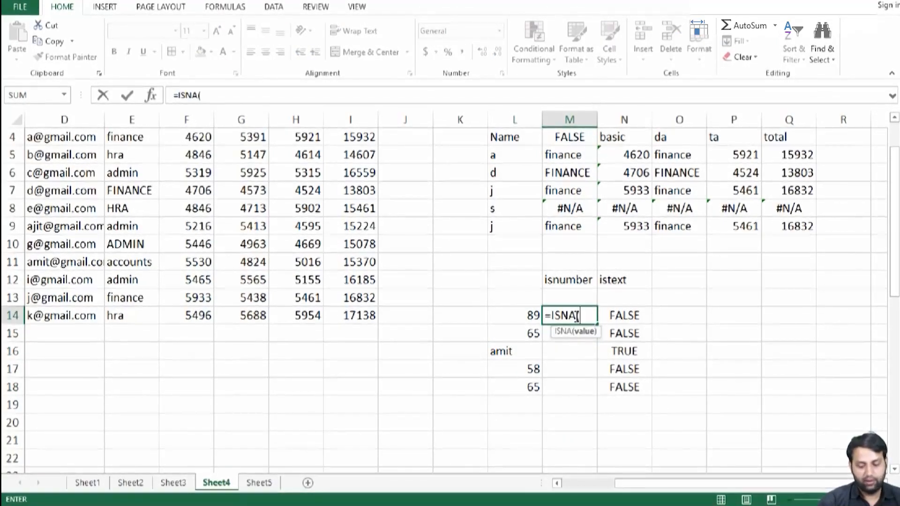
click(529, 315)
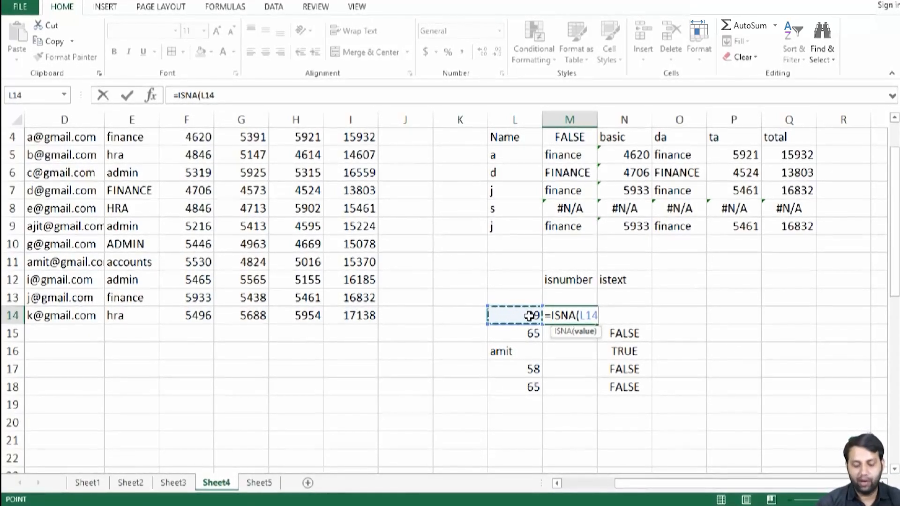
key(Return)
drag(595, 325, 595, 325)
drag(596, 380, 595, 395)
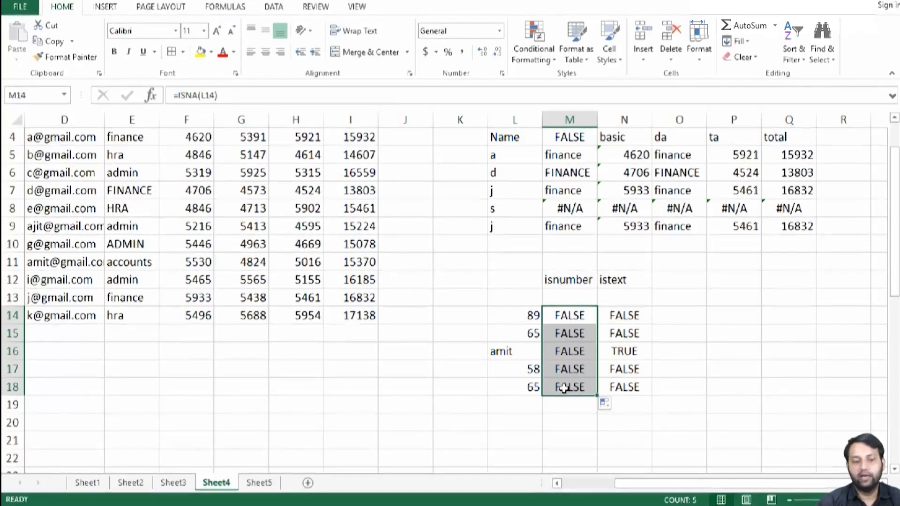
click(520, 350)
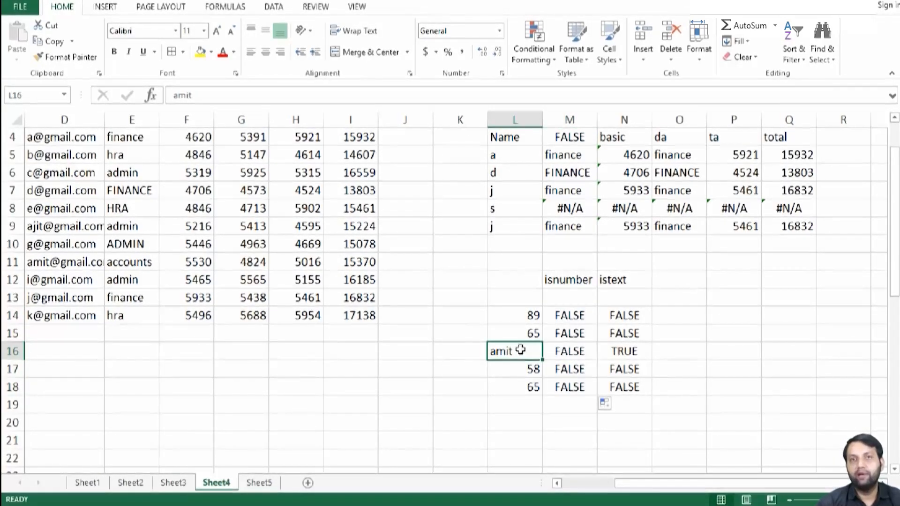
Clear the sample values and their check formulas from L14:N18.
drag(534, 316, 625, 396)
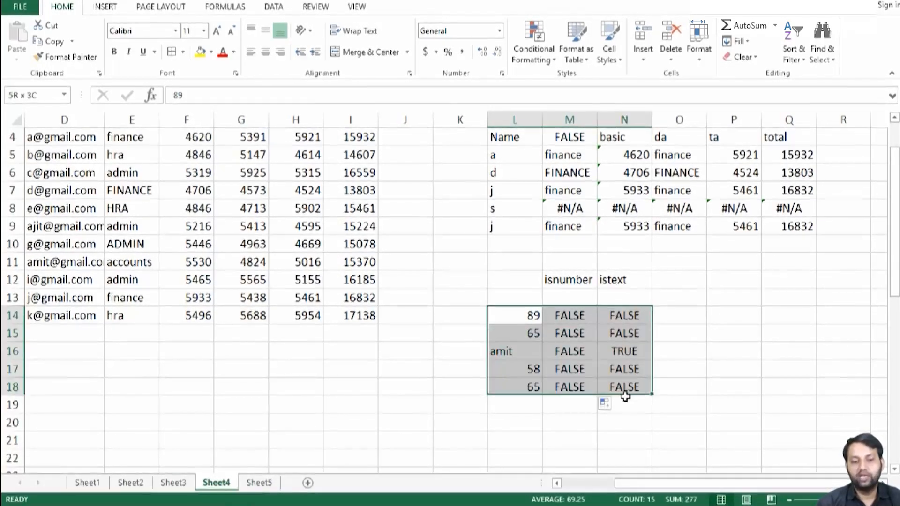
key(Delete)
scroll(612, 361, up, 1)
click(568, 290)
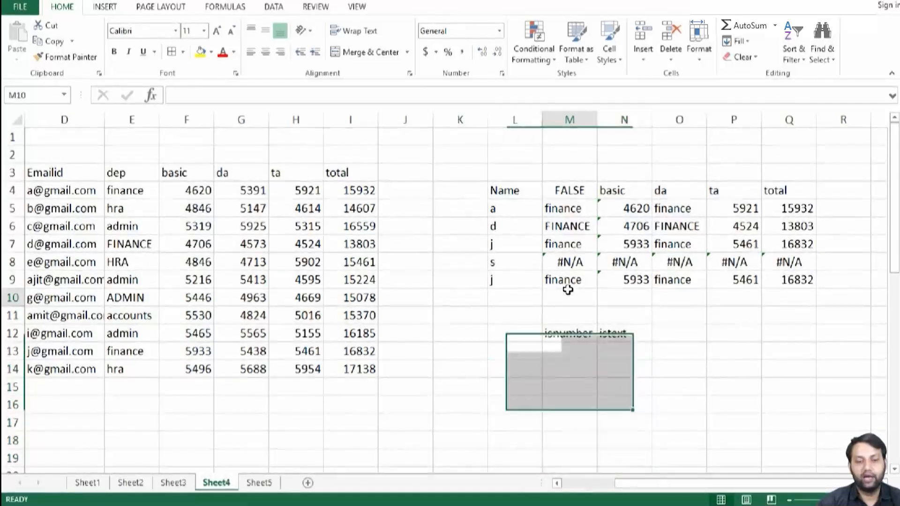
Review the ISNA(VLOOKUP) formula in M4, fill it down through M9 and check the copy in M8.
double_click(569, 190)
drag(569, 191, 703, 191)
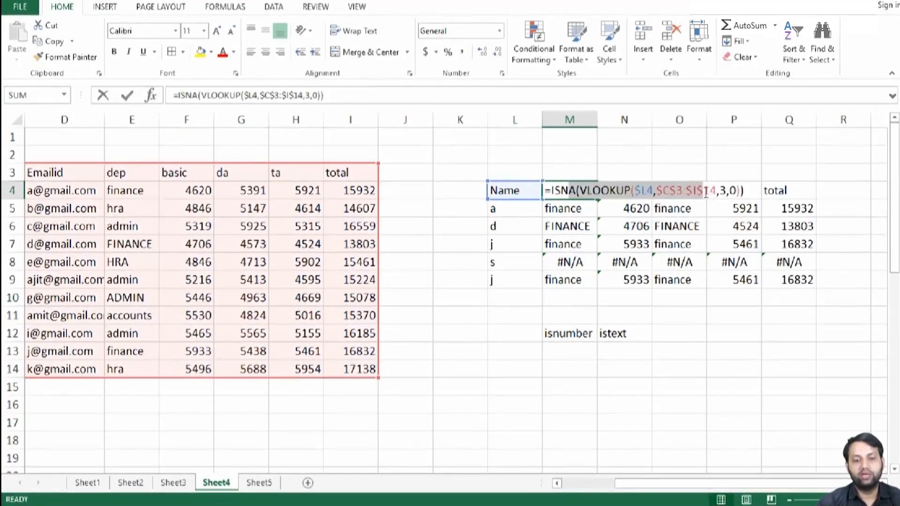
click(694, 345)
click(573, 191)
drag(593, 199, 598, 285)
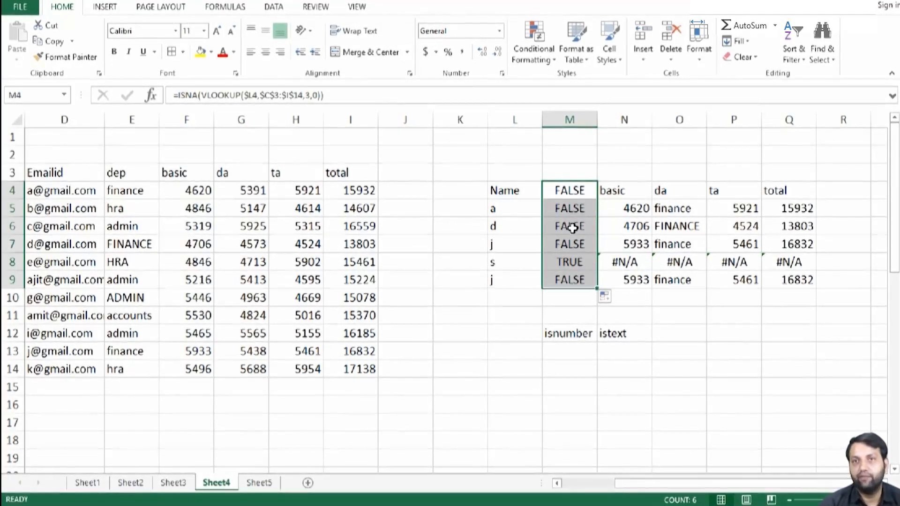
click(569, 262)
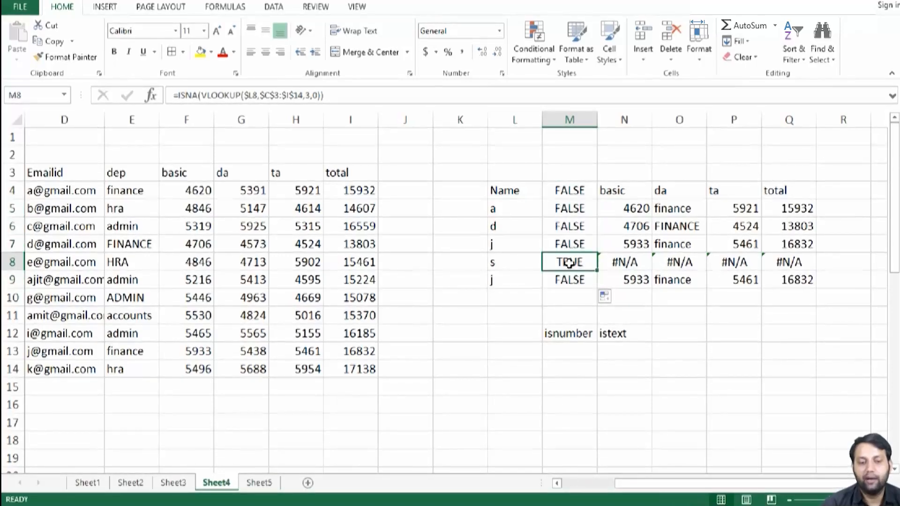
Replace the ISNA function around the VLOOKUP in M4 with IFERROR.
click(568, 190)
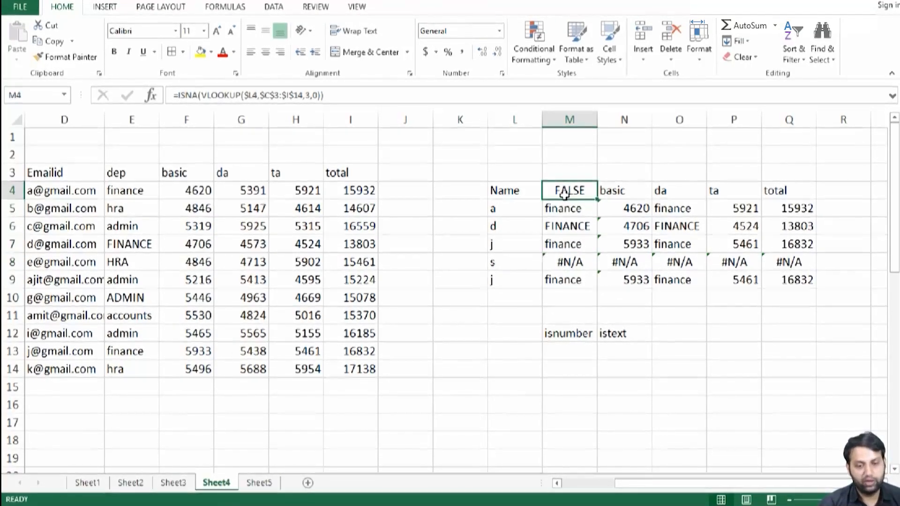
click(198, 95)
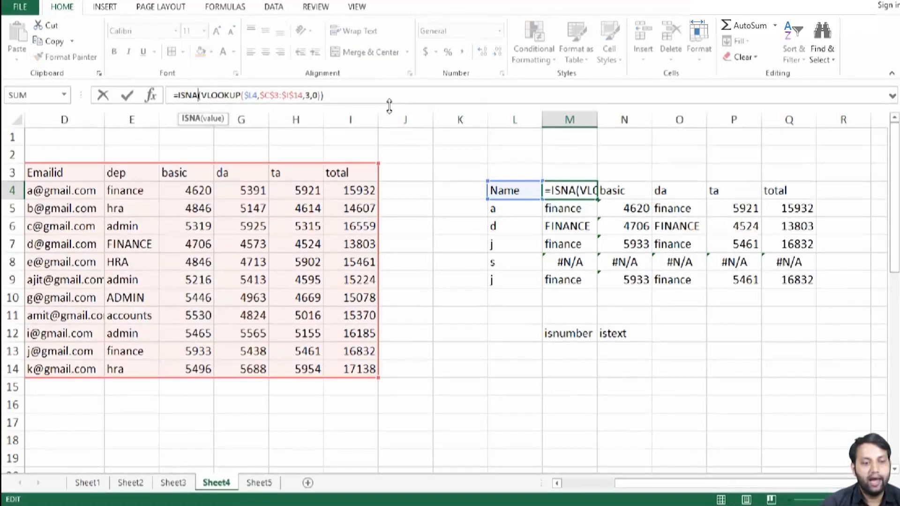
key(BackSpace)
key(BackSpace)
key(BackSpace)
key(BackSpace)
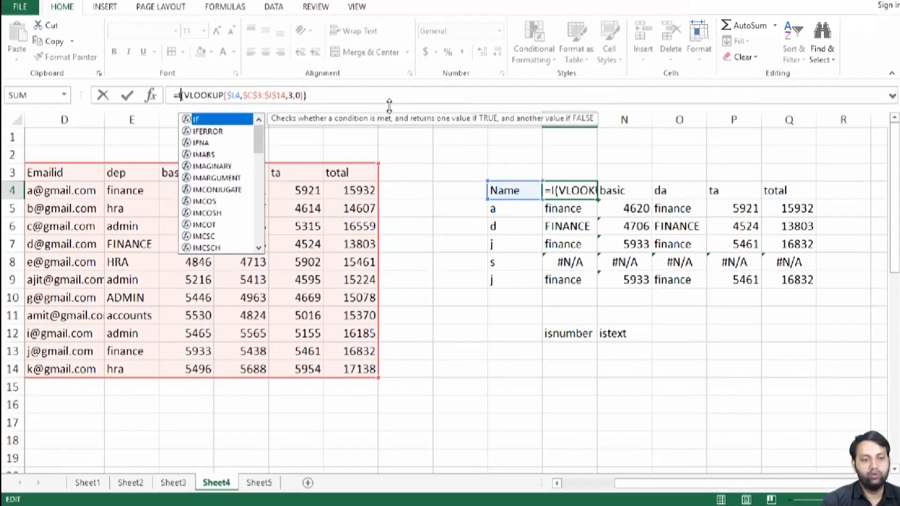
text(ifer)
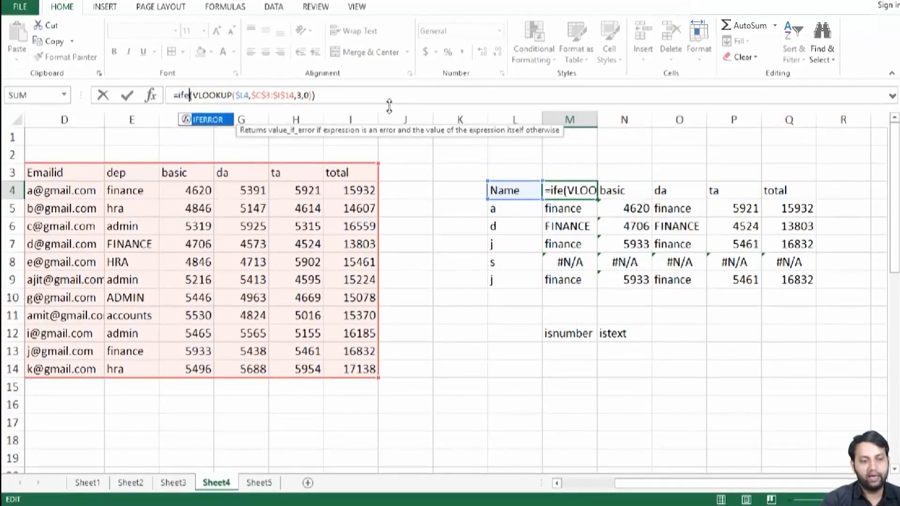
key(Tab)
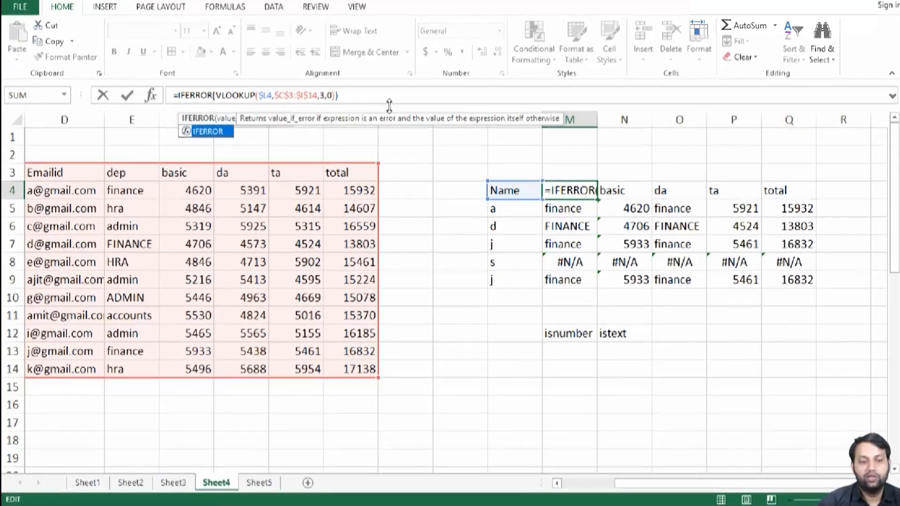
Add "na" as the value-if-error argument to the IFERROR formula in M4 and try to confirm it.
click(359, 93)
text(,)
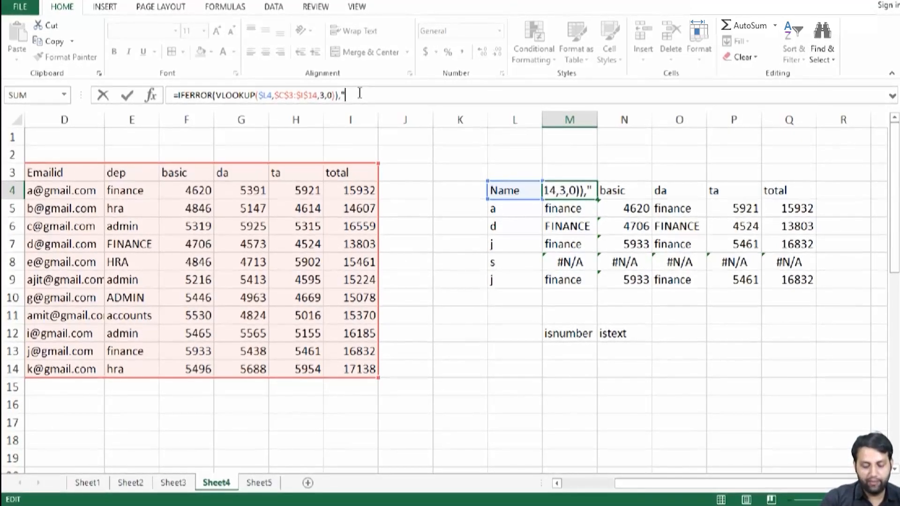
text("not)
key(BackSpace)
key(BackSpace)
text(a)
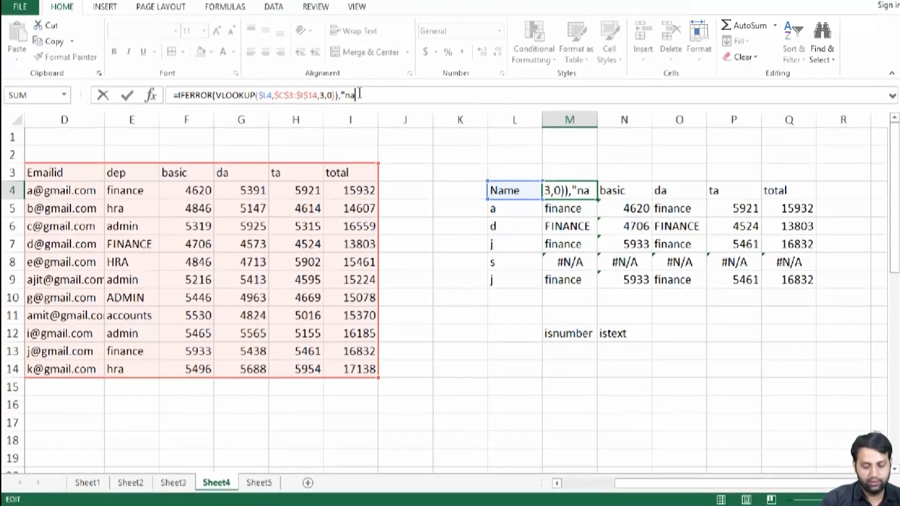
text("))
key(Return)
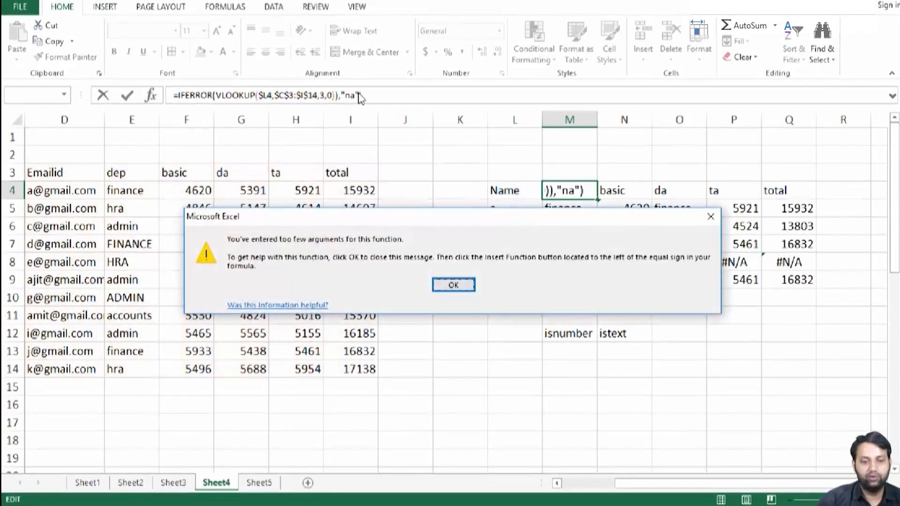
key(Return)
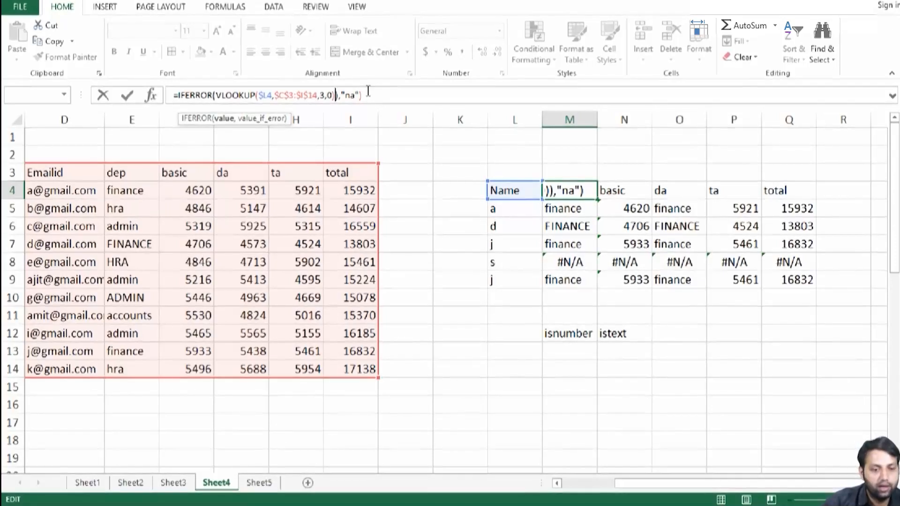
Remove the "na" argument from M4's IFERROR formula and re-enter the ERROR part of the function name.
click(368, 94)
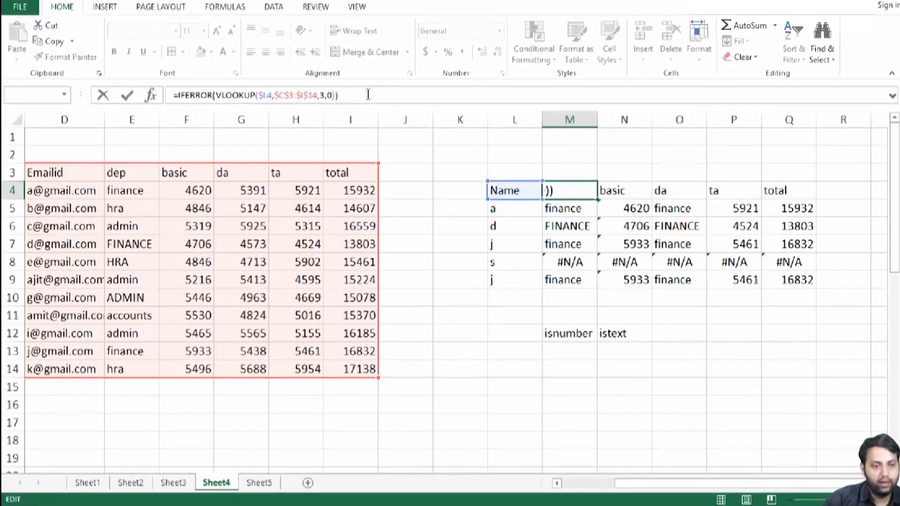
click(214, 95)
key(BackSpace)
key(BackSpace)
key(BackSpace)
key(BackSpace)
key(BackSpace)
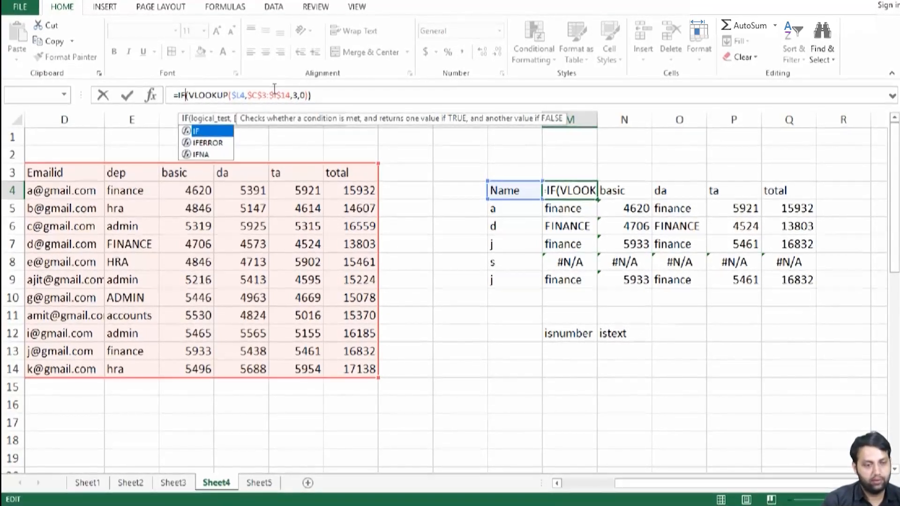
text(ERROR)
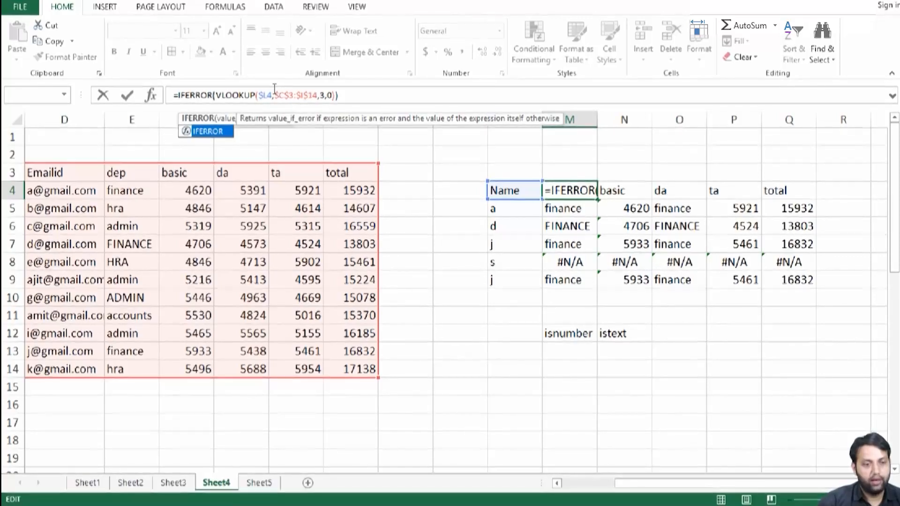
click(345, 96)
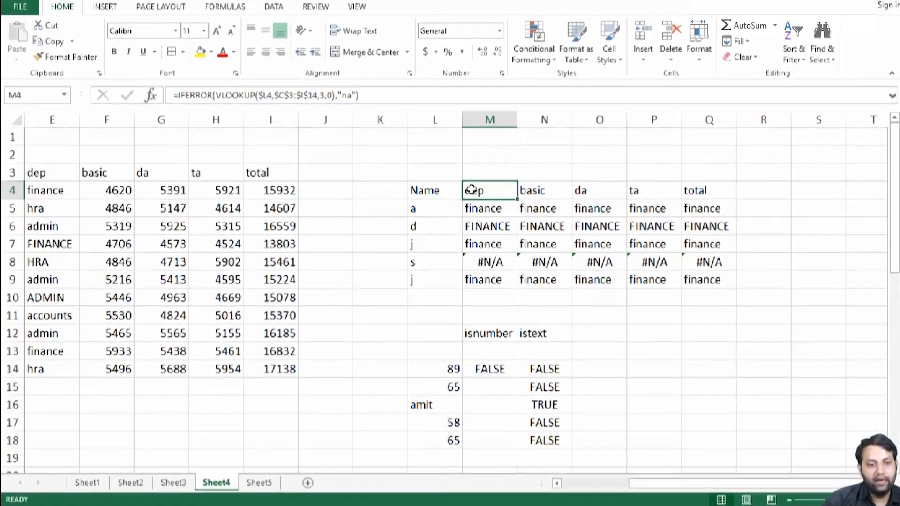
Strip the IFERROR function name and its opening parenthesis from the formula in M4, keeping the VLOOKUP.
click(211, 93)
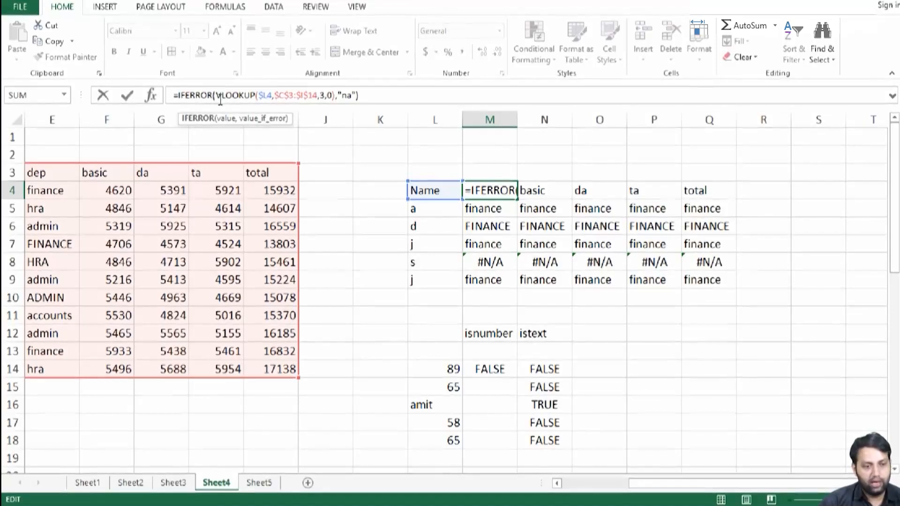
key(BackSpace)
key(BackSpace)
key(BackSpace)
key(BackSpace)
key(BackSpace)
key(BackSpace)
key(BackSpace)
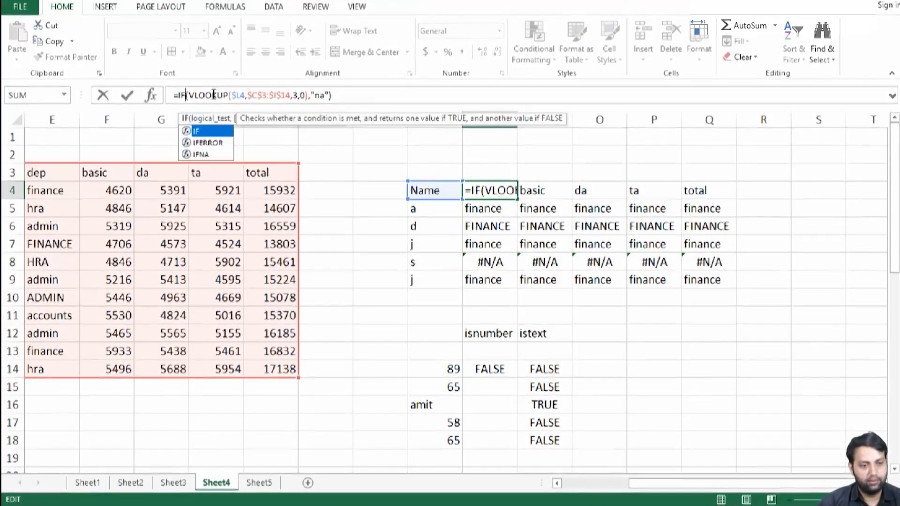
key(Return)
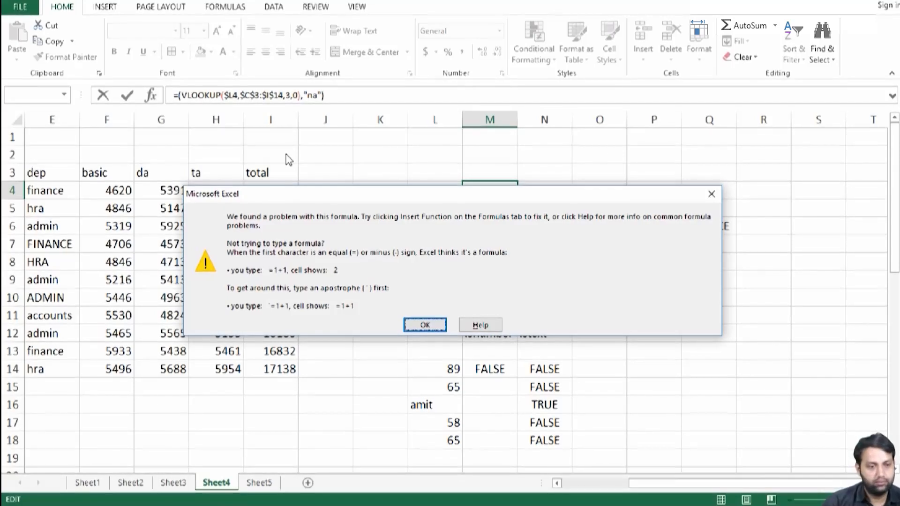
key(Return)
click(181, 96)
key(BackSpace)
key(Return)
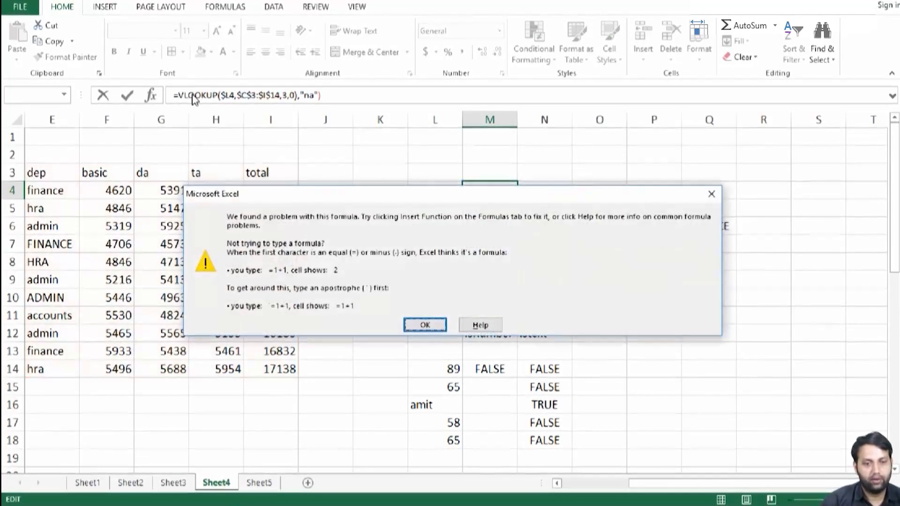
key(Return)
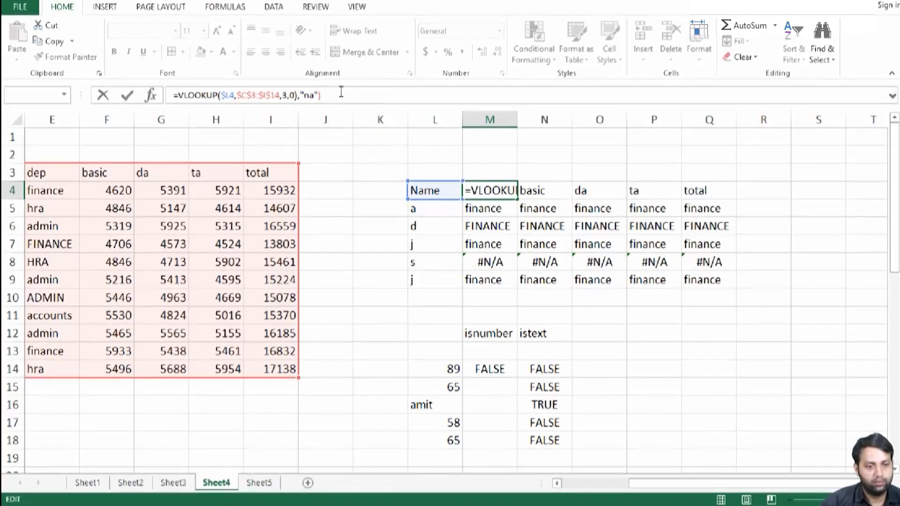
Remove the "na" argument so M4 contains =VLOOKUP($L4,$C$3:$I$14,3,0), and fill it down to M9.
key(BackSpace)
key(BackSpace)
key(BackSpace)
key(BackSpace)
key(BackSpace)
key(BackSpace)
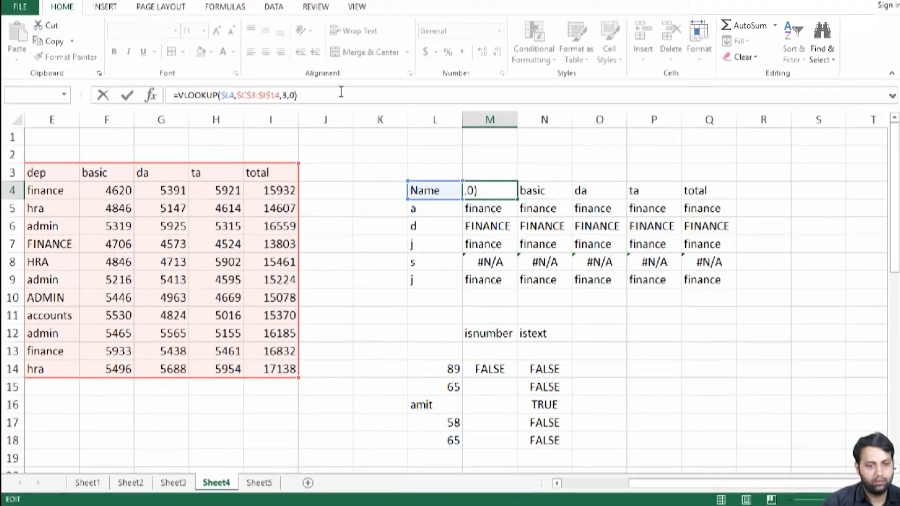
key(Return)
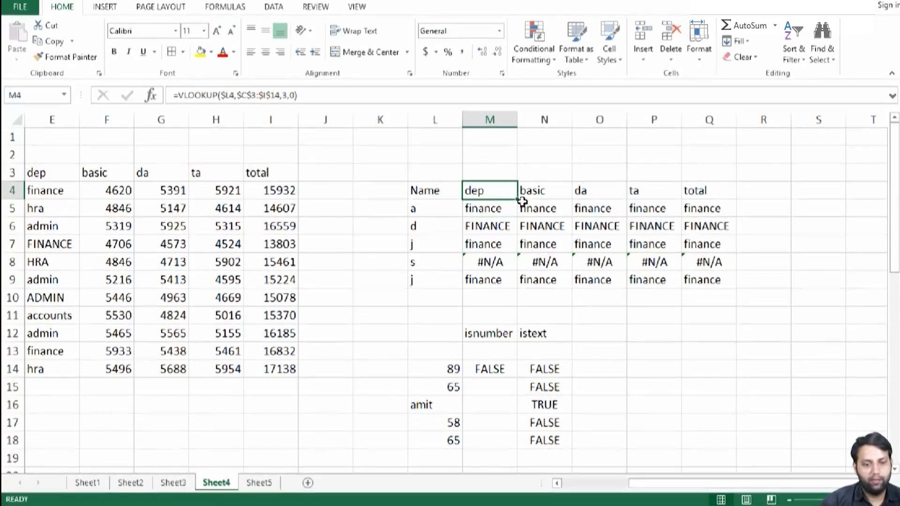
drag(519, 200, 518, 286)
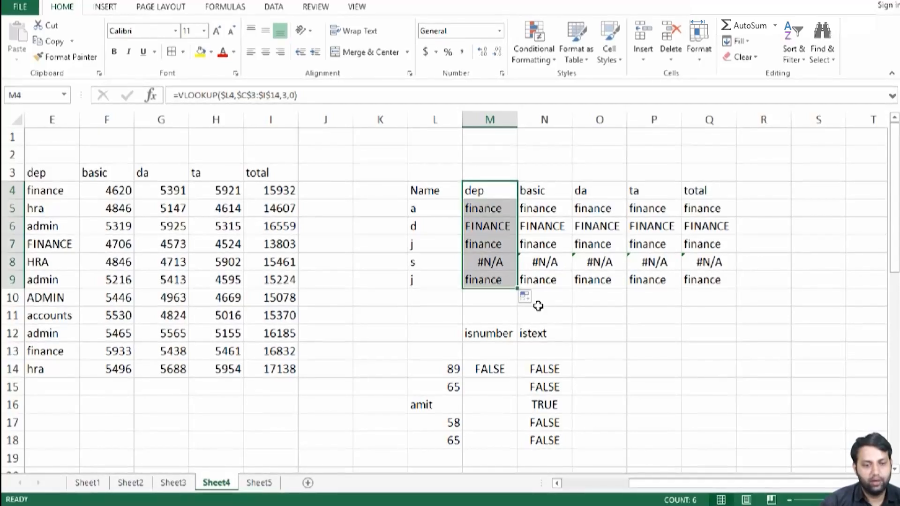
click(538, 306)
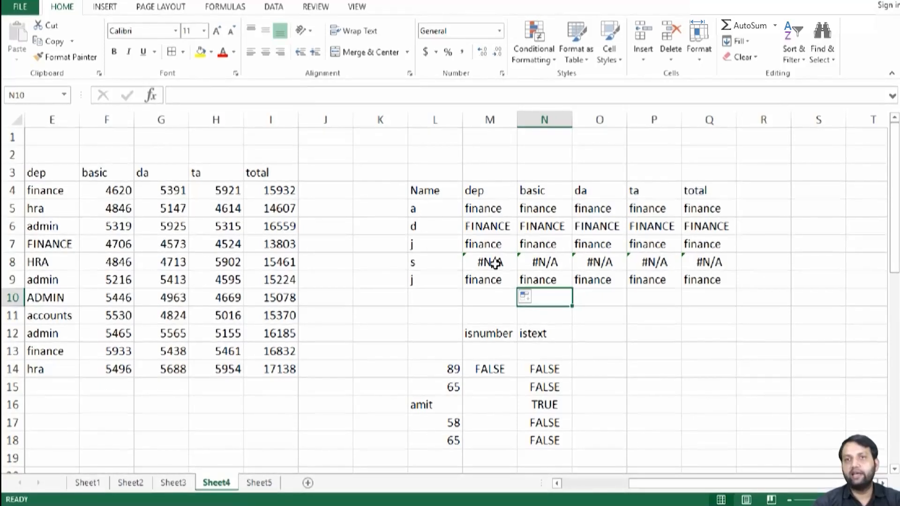
Try wrapping the VLOOKUP in M4 in ISNA and filling it down to M9.
click(475, 189)
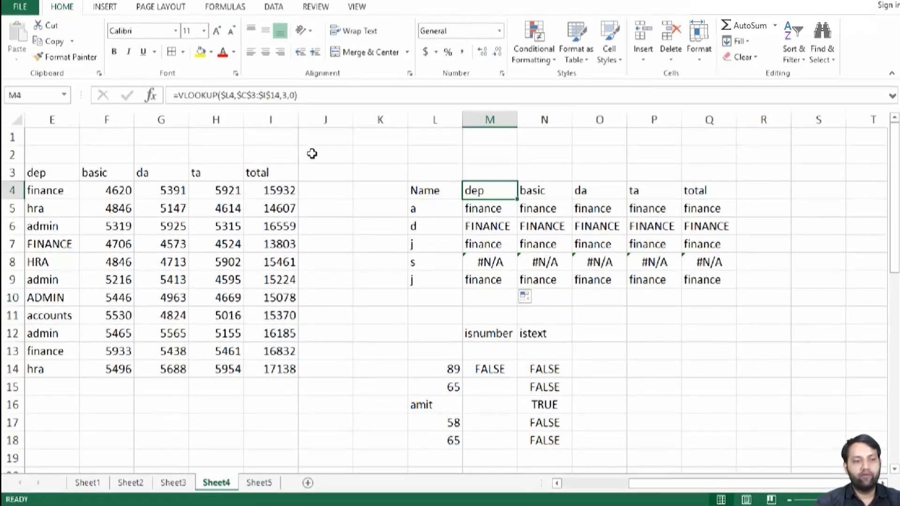
click(177, 93)
text(isna()
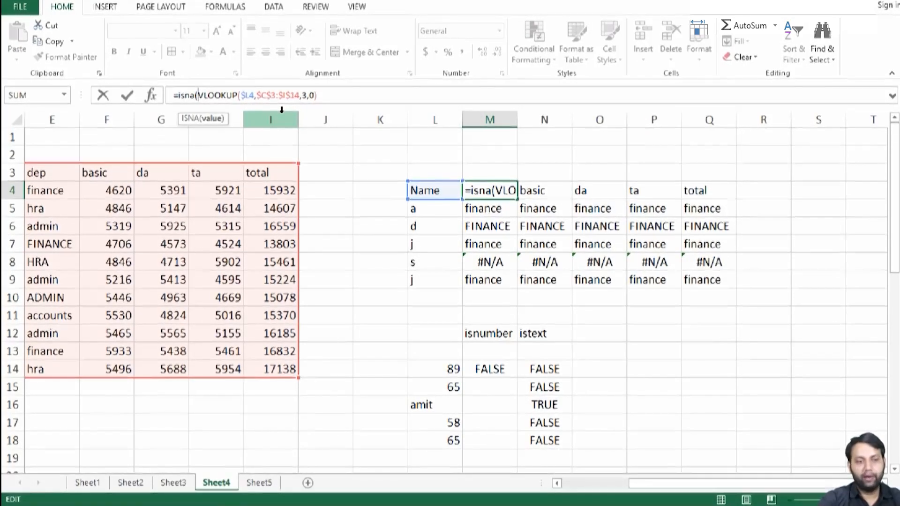
key(Return)
key(Return)
key(Up)
key(shift+Down)
key(shift+Down)
key(shift+Down)
key(shift+Down)
key(shift+Down)
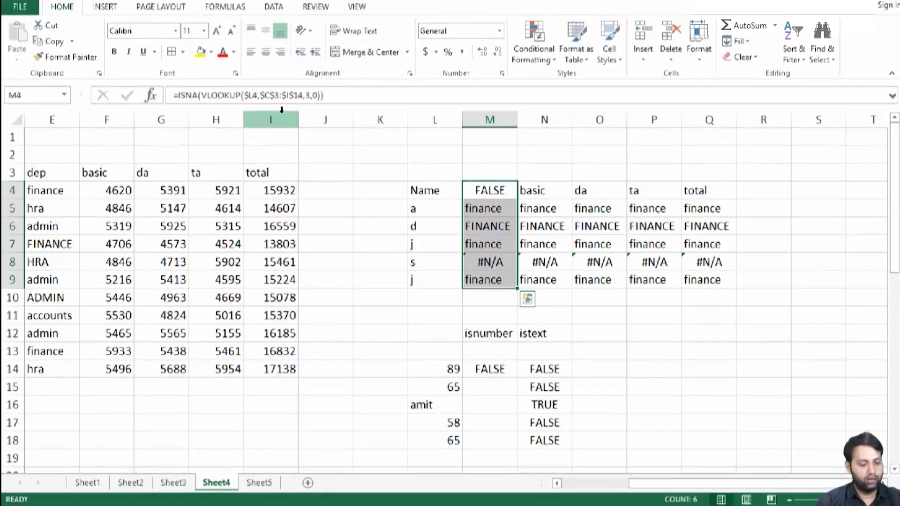
key(ctrl+d)
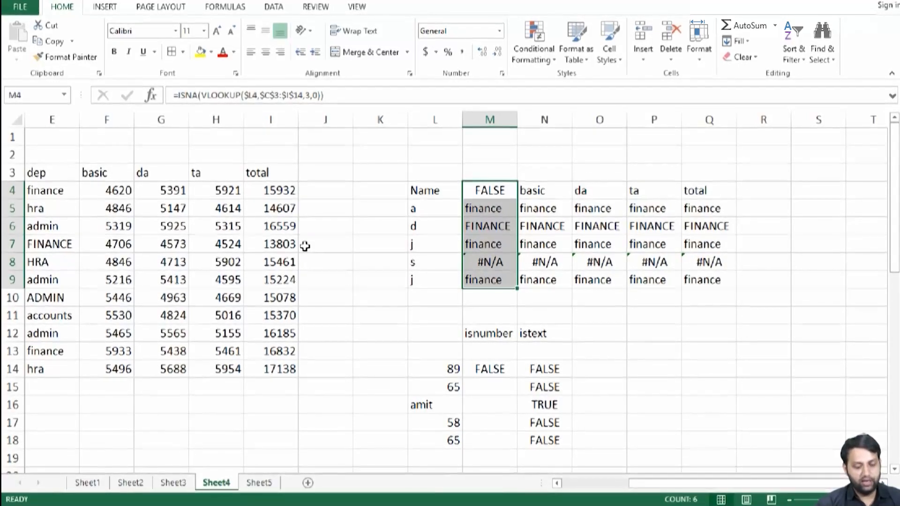
key(ctrl+z)
click(622, 364)
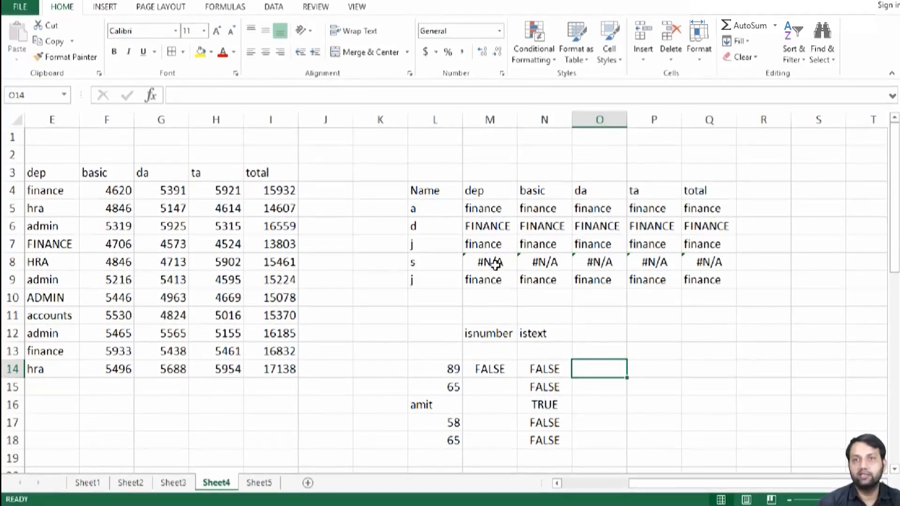
Wrap the VLOOKUP in M4 in IFERROR with "not avaiable" as the value returned on error.
click(483, 196)
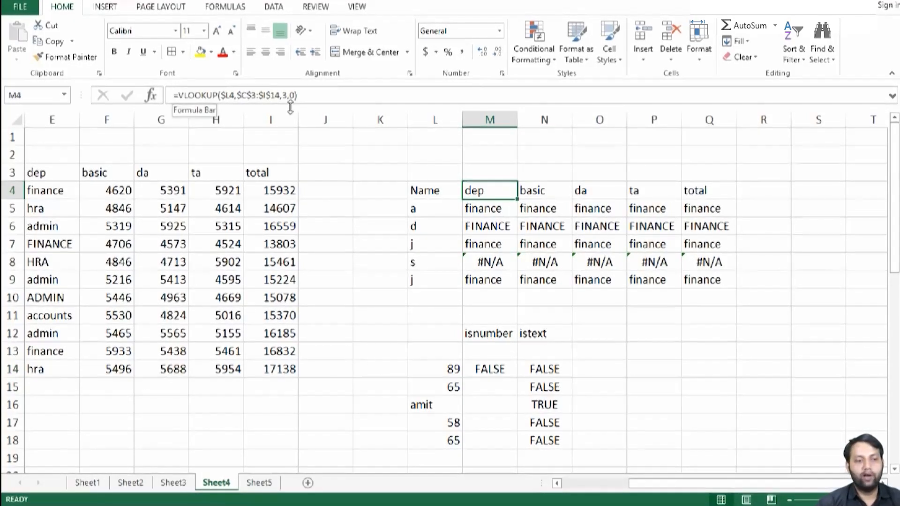
click(180, 94)
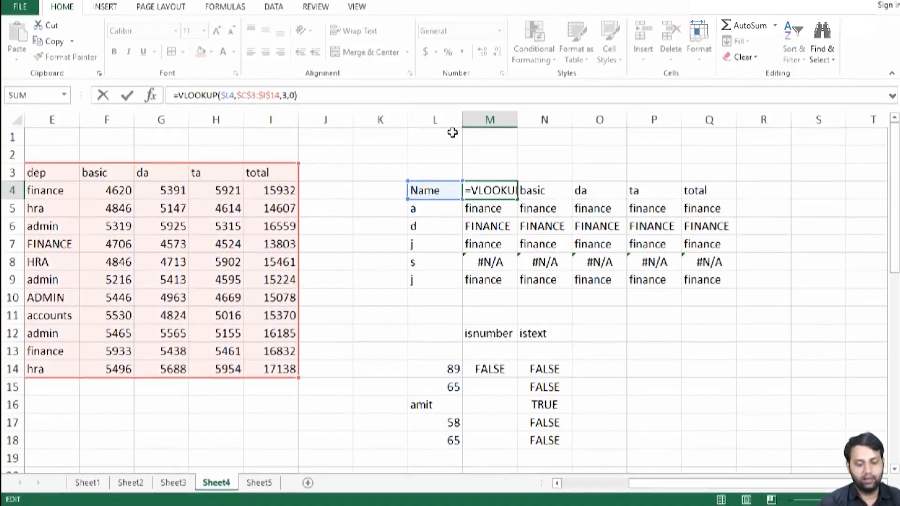
text(ife)
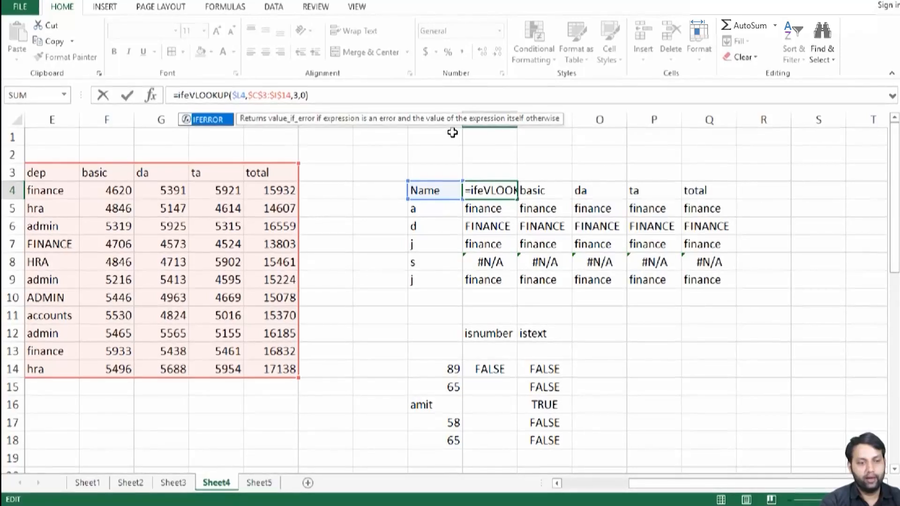
key(Tab)
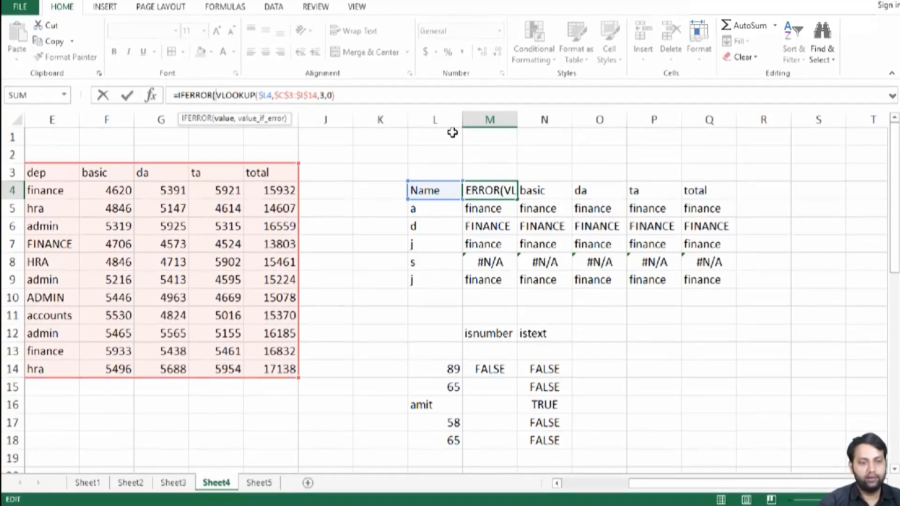
click(362, 95)
text(,"not avaib)
key(BackSpace)
key(BackSpace)
text(able")
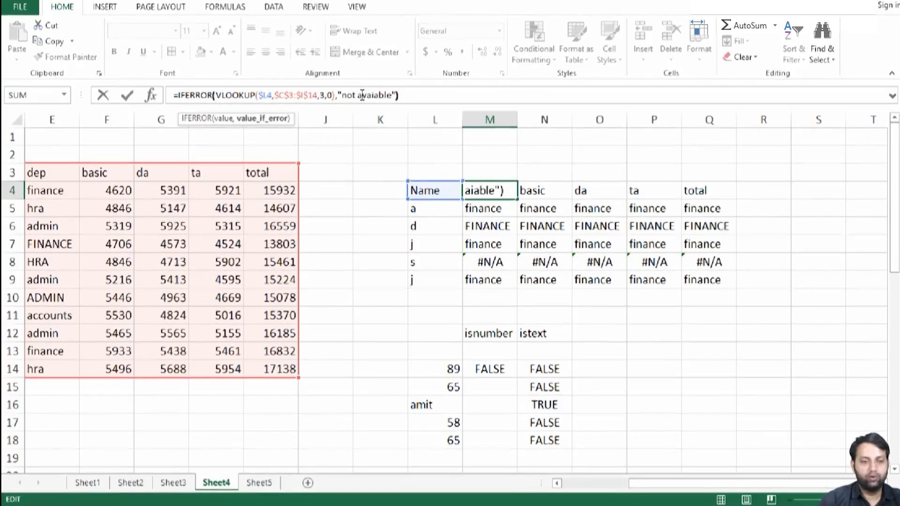
key(Return)
Fill the IFERROR formula from M4 down to M9 and widen column M to fit its text.
click(494, 189)
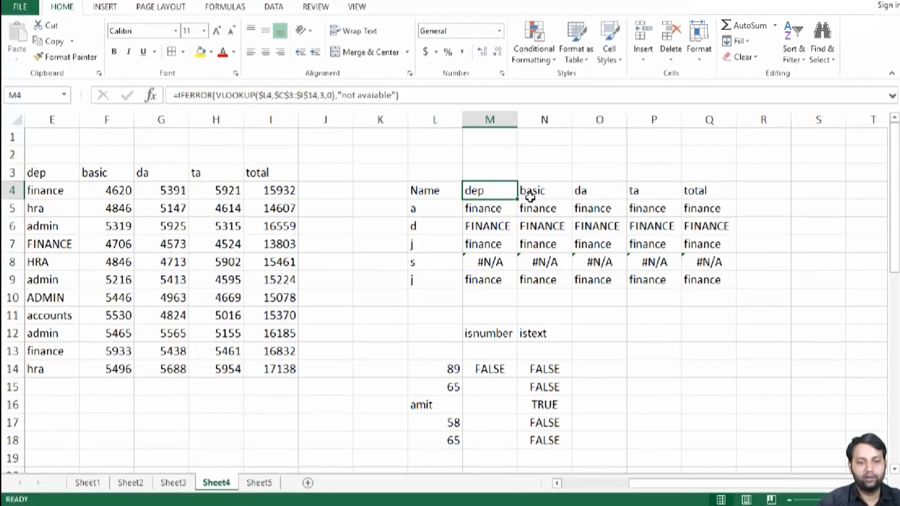
drag(517, 199, 509, 281)
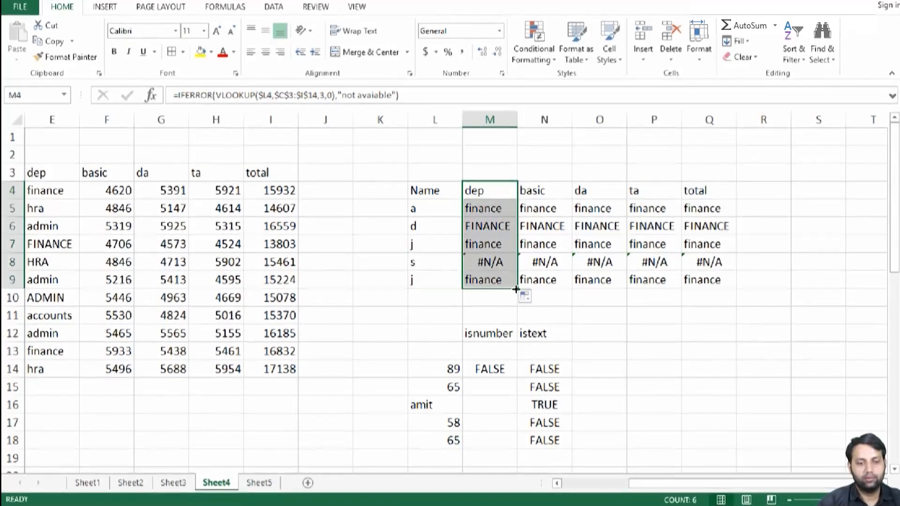
click(630, 332)
drag(518, 117, 535, 114)
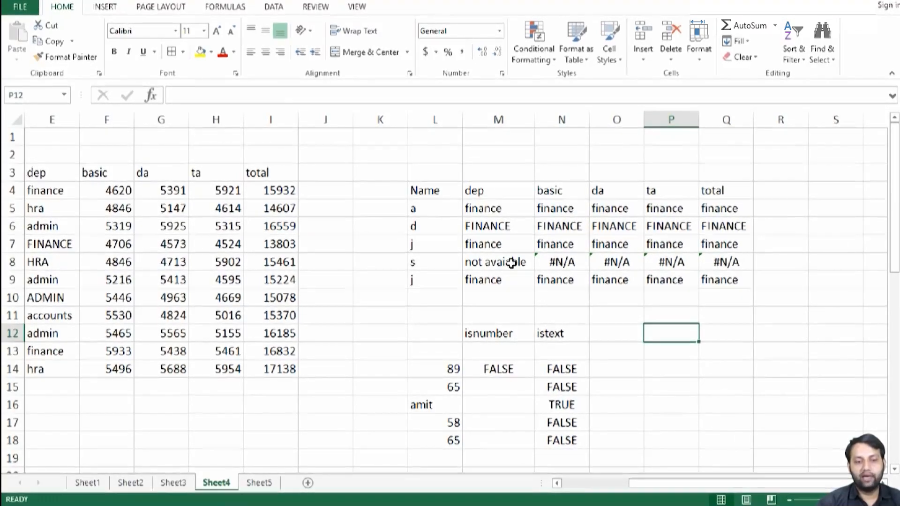
click(513, 263)
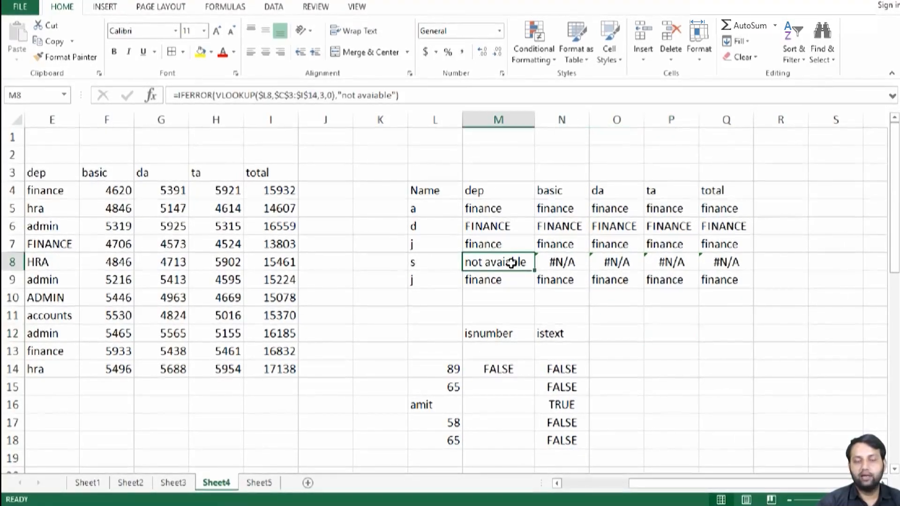
Copy the IFERROR formula from M4 across and down the lookup table through Q9.
click(515, 192)
drag(534, 199, 755, 287)
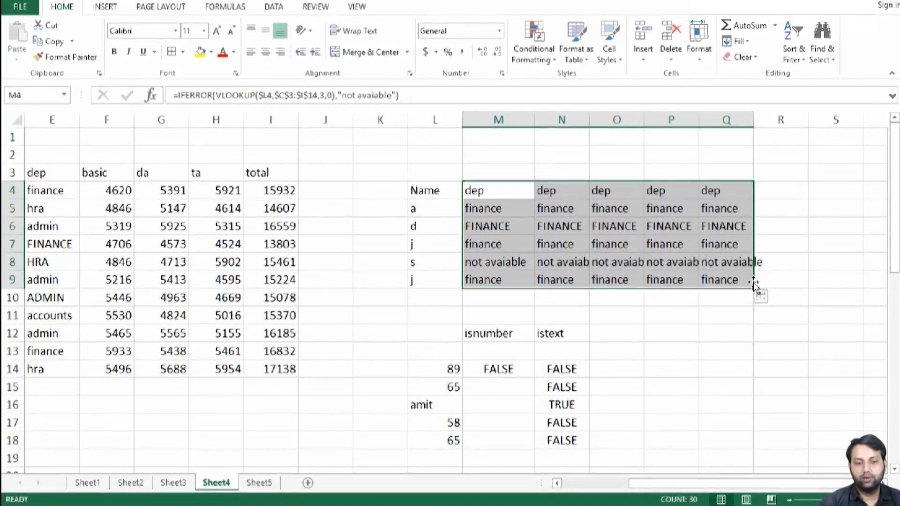
click(683, 350)
Set the VLOOKUP column index in N4 to 4 and fill the formula down to N9.
click(561, 193)
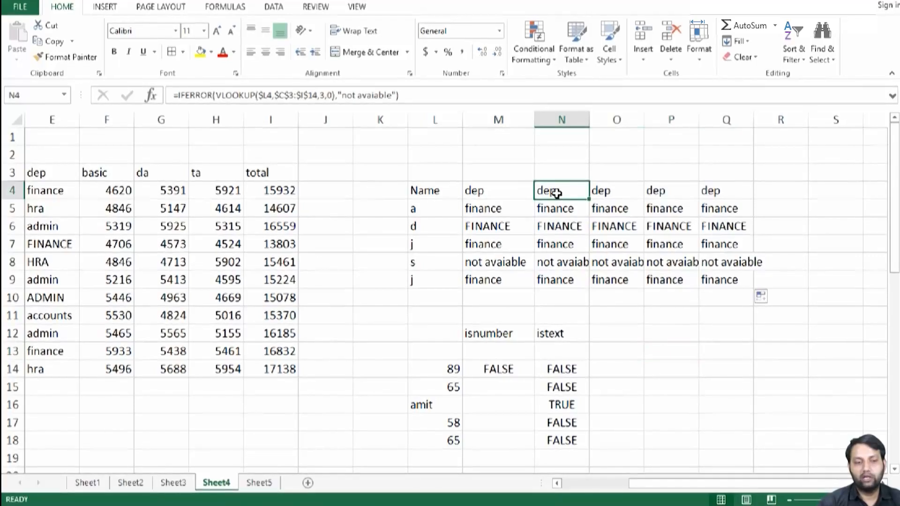
click(324, 94)
key(BackSpace)
text(4)
key(Return)
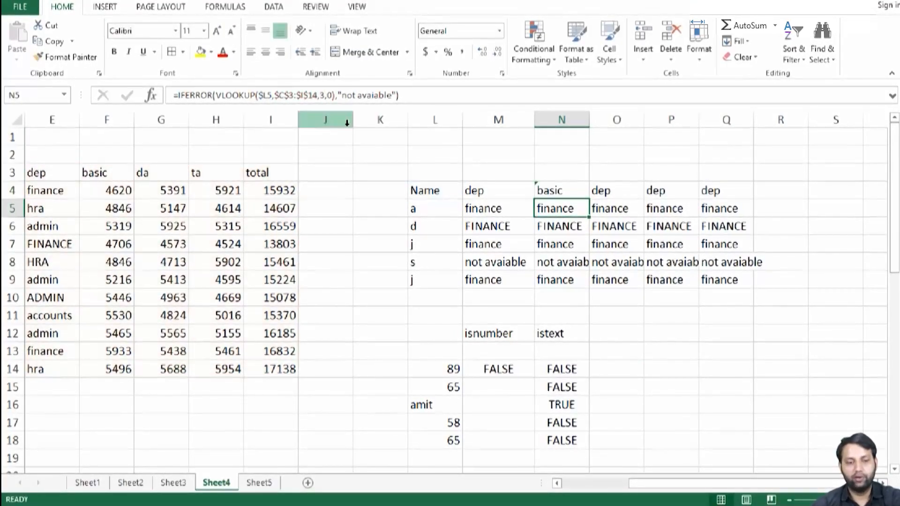
click(561, 191)
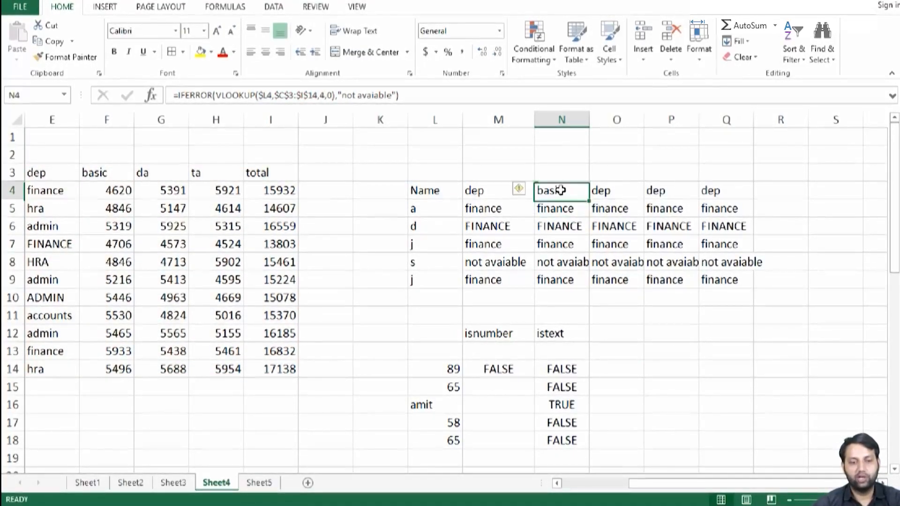
double_click(589, 201)
Set the VLOOKUP column index in O4 to 5 and fill the formula down to O9.
click(605, 194)
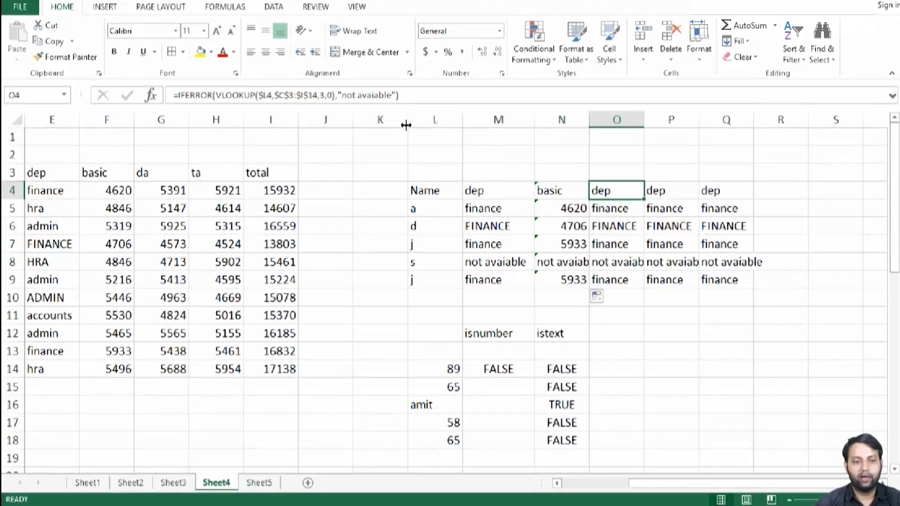
click(323, 95)
key(BackSpace)
text(5)
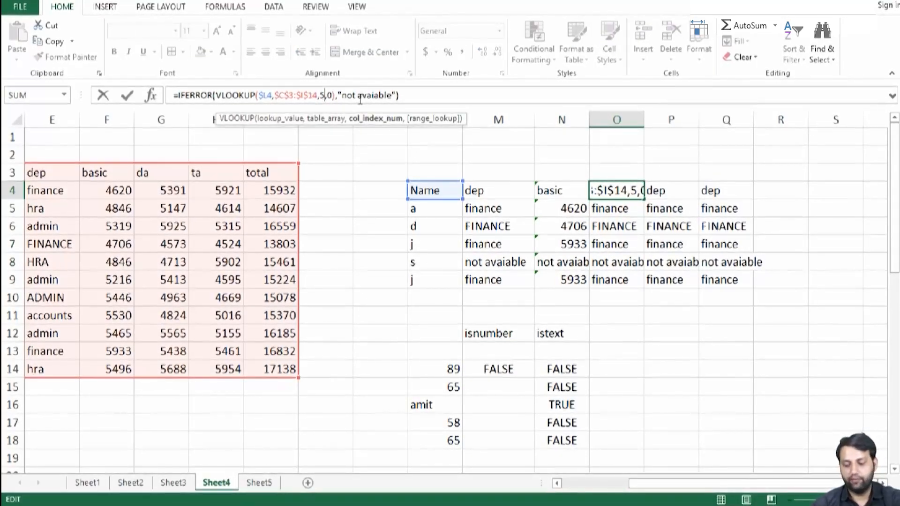
key(Return)
key(Up)
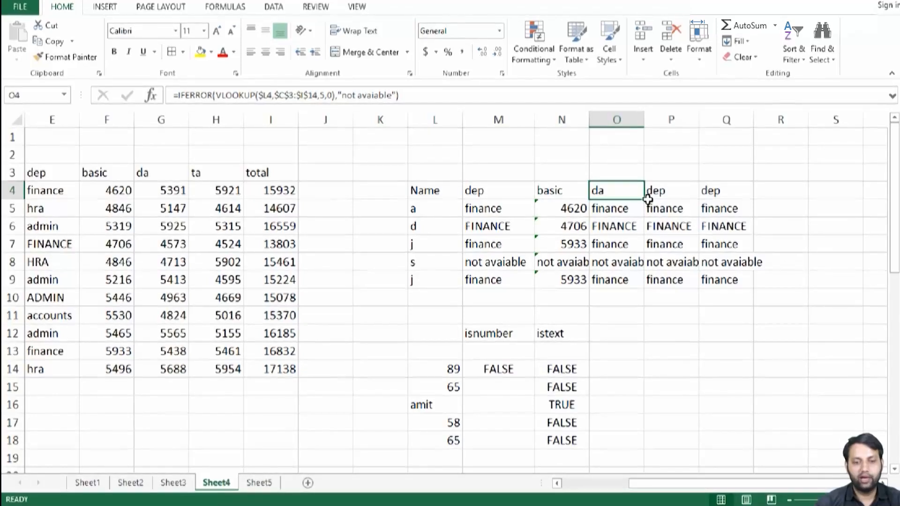
click(649, 199)
click(636, 196)
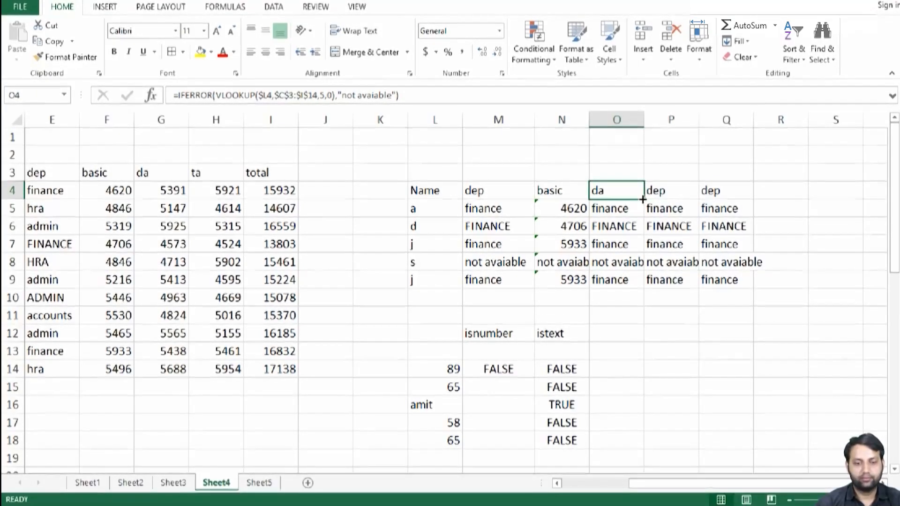
double_click(643, 199)
Set the VLOOKUP column index in P4 to 6 and fill the formula down to P9.
click(676, 195)
click(324, 94)
text(6)
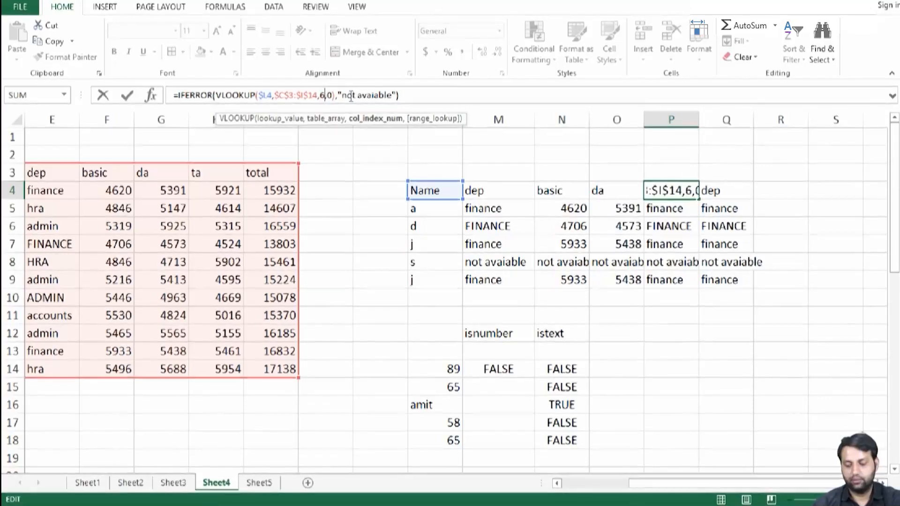
key(Return)
drag(700, 201, 703, 293)
Set the VLOOKUP column index in Q4 to 7, fill it down to Q9 and widen column Q to fit its text.
click(713, 190)
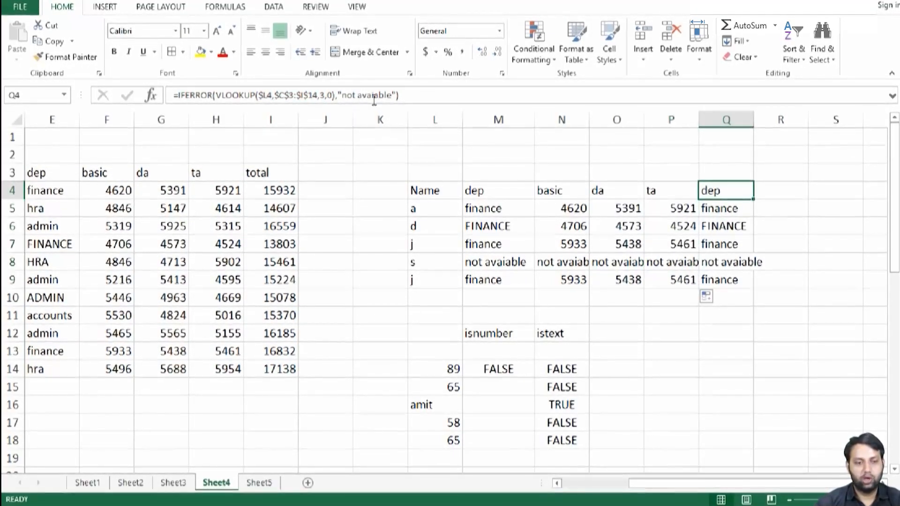
click(346, 96)
key(Left)
key(Left)
key(Left)
key(Left)
key(Left)
key(BackSpace)
text(7)
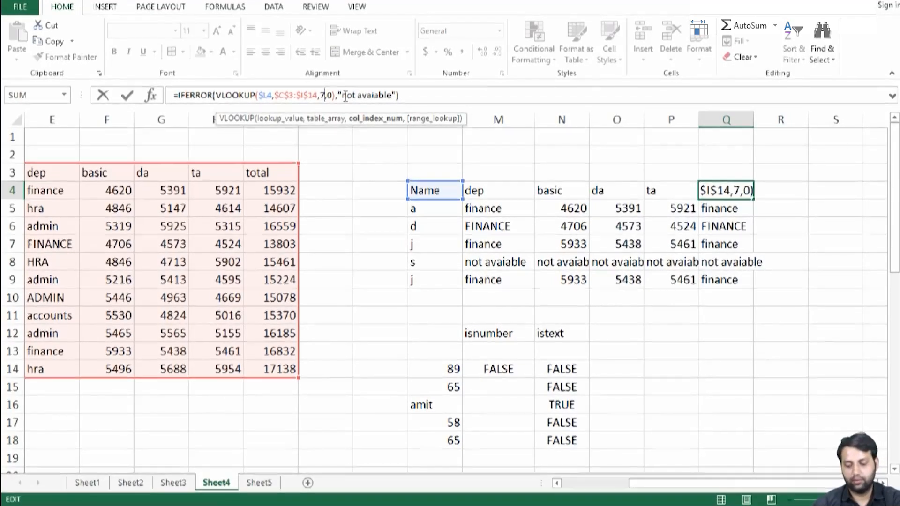
key(Return)
click(744, 192)
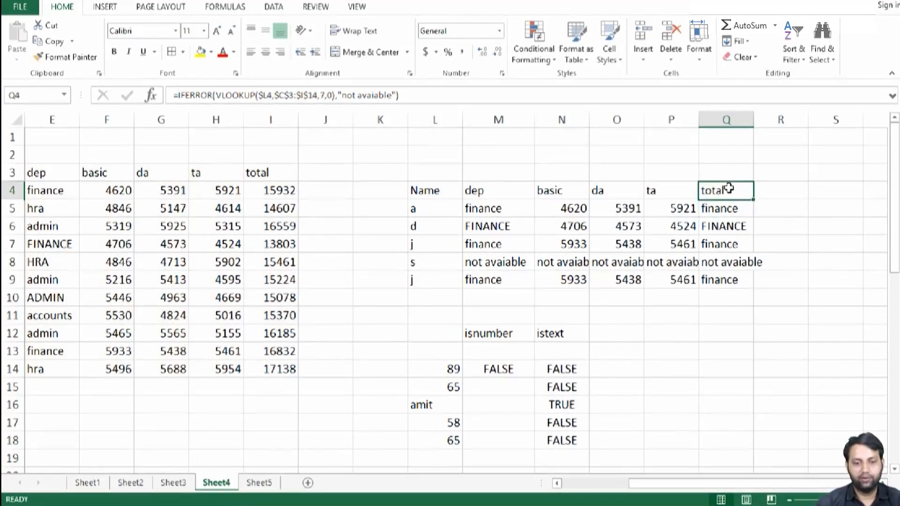
double_click(753, 199)
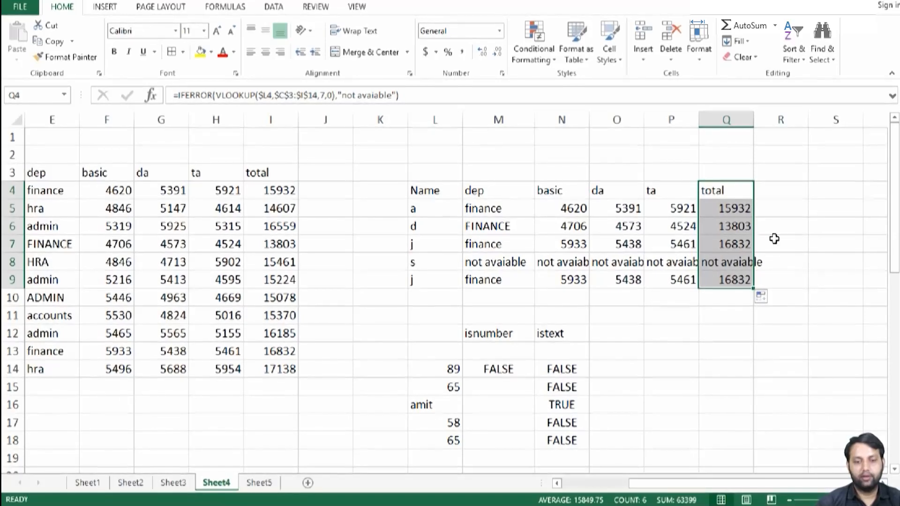
drag(752, 119, 767, 120)
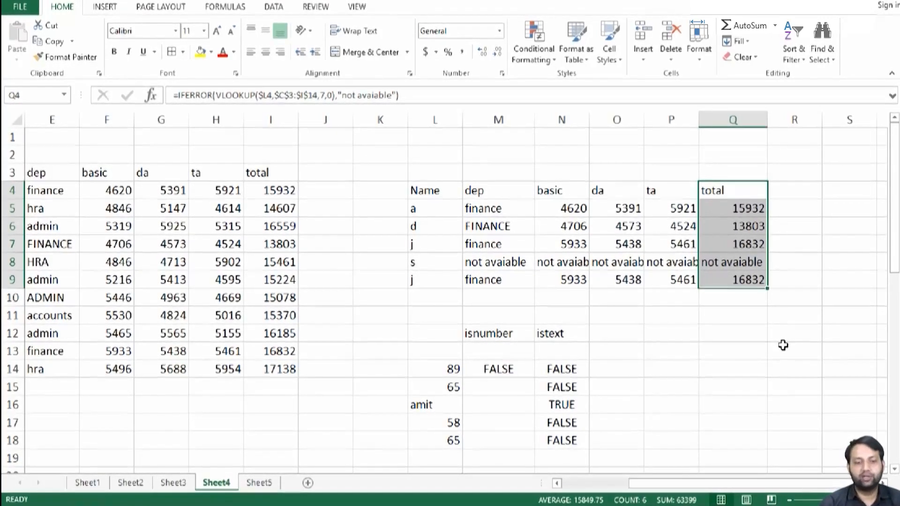
Clear the lookup table and the isnumber/istext examples beside the source data.
scroll(756, 383, down, 2)
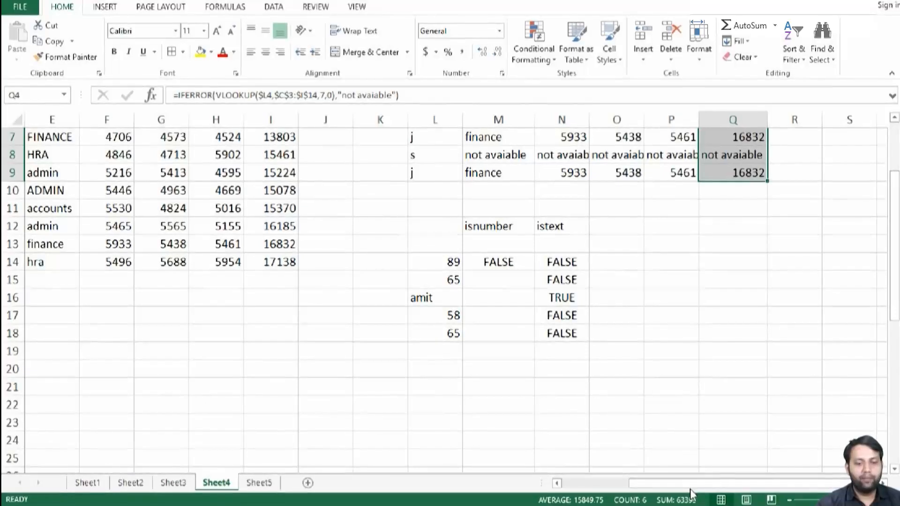
drag(679, 484, 552, 484)
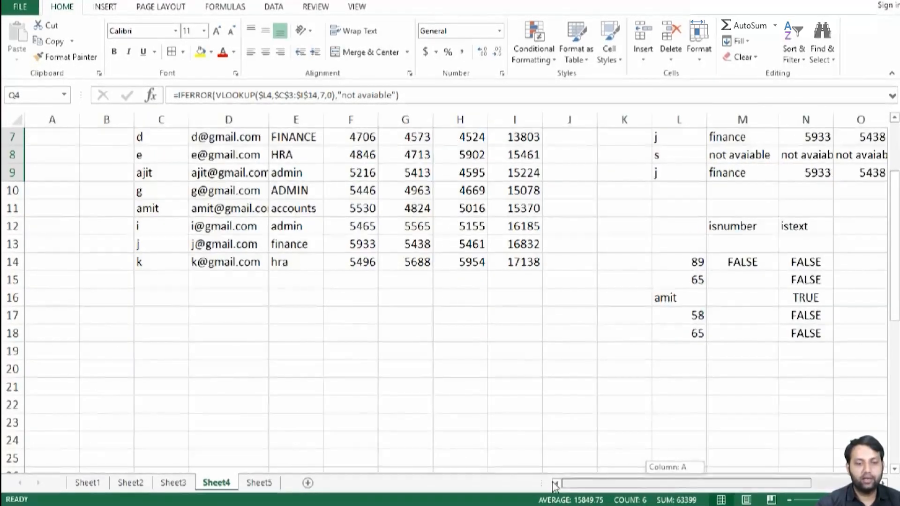
scroll(538, 423, up, 2)
drag(672, 187, 727, 460)
key(Delete)
click(582, 321)
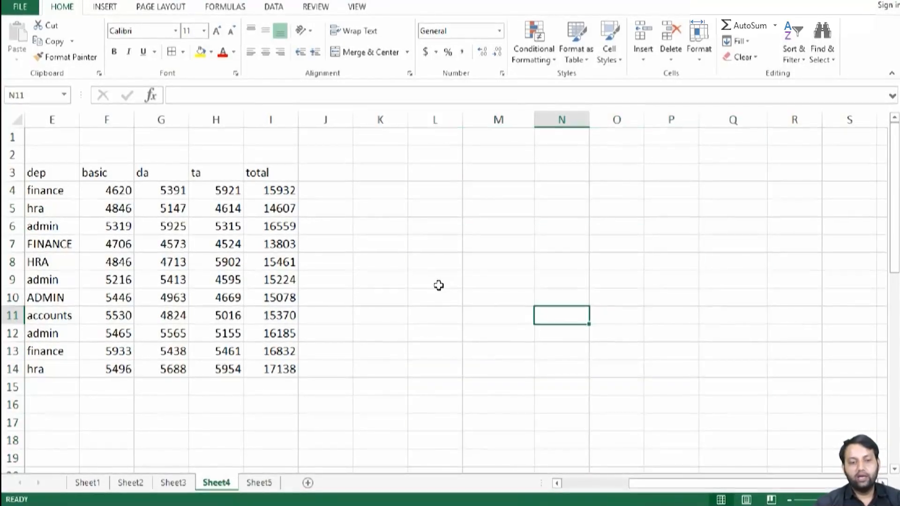
click(502, 296)
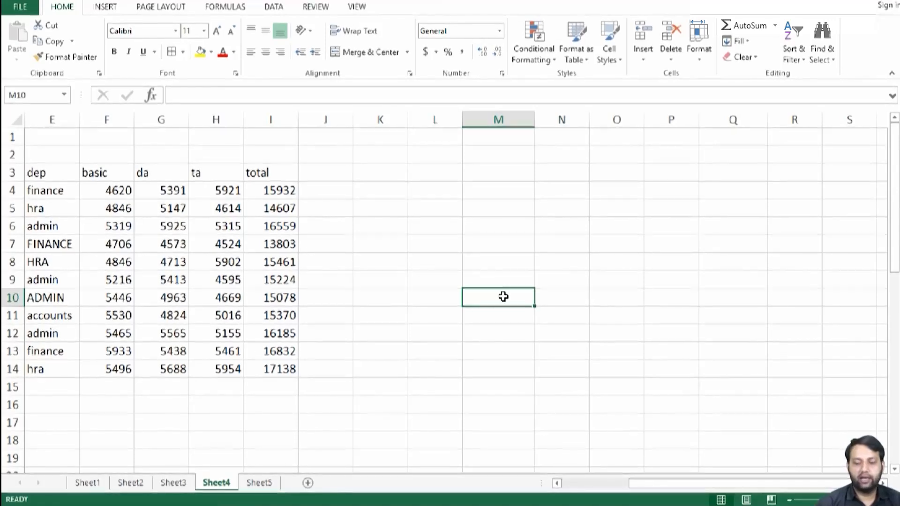
Enter the header Name in L15 with the lookup values a, c and d in L16:L18.
mouse_move(675, 499)
drag(675, 484, 644, 484)
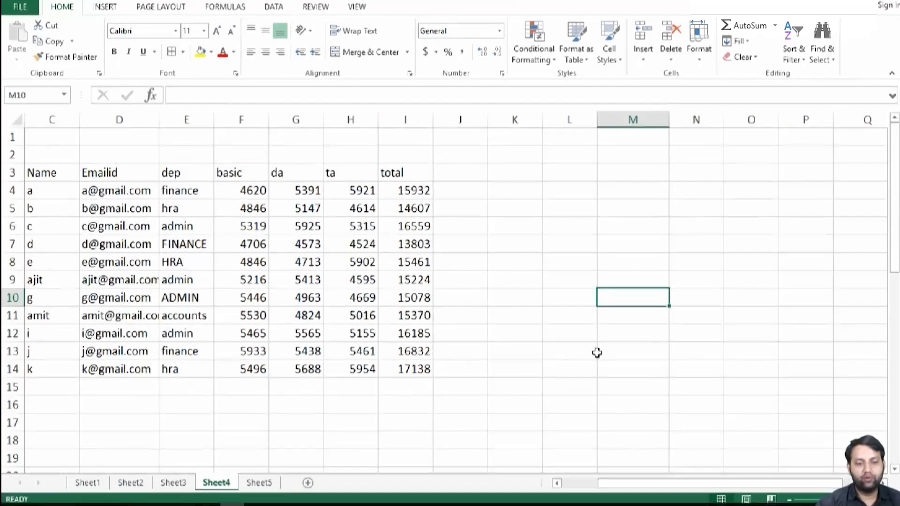
click(557, 385)
text(Name)
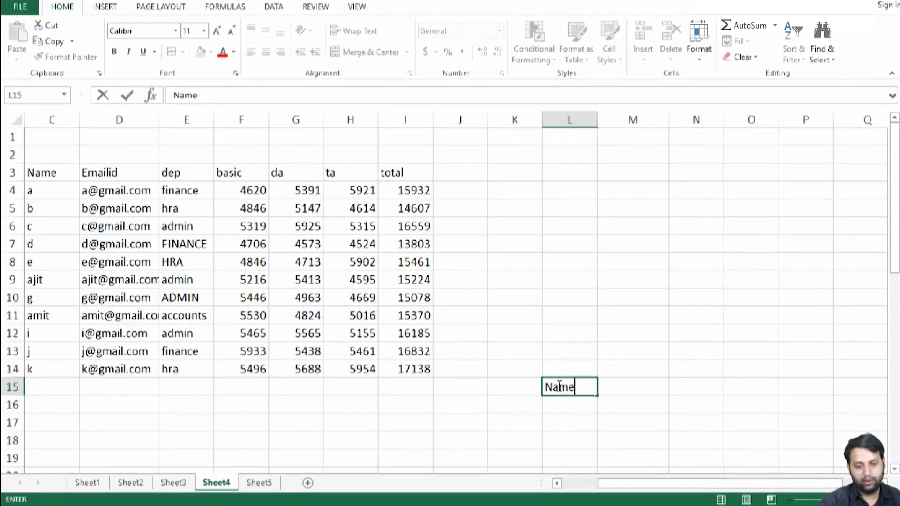
key(Return)
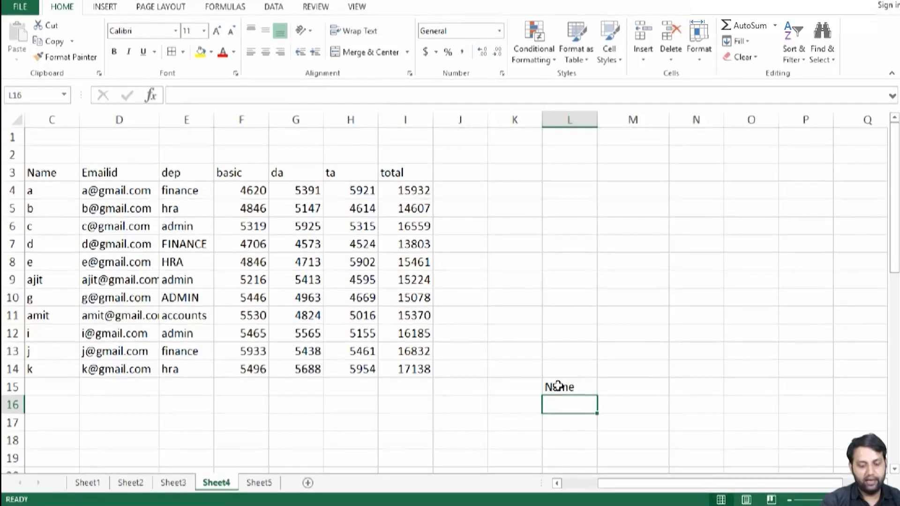
text(a)
key(Return)
text(c)
key(Return)
text(d)
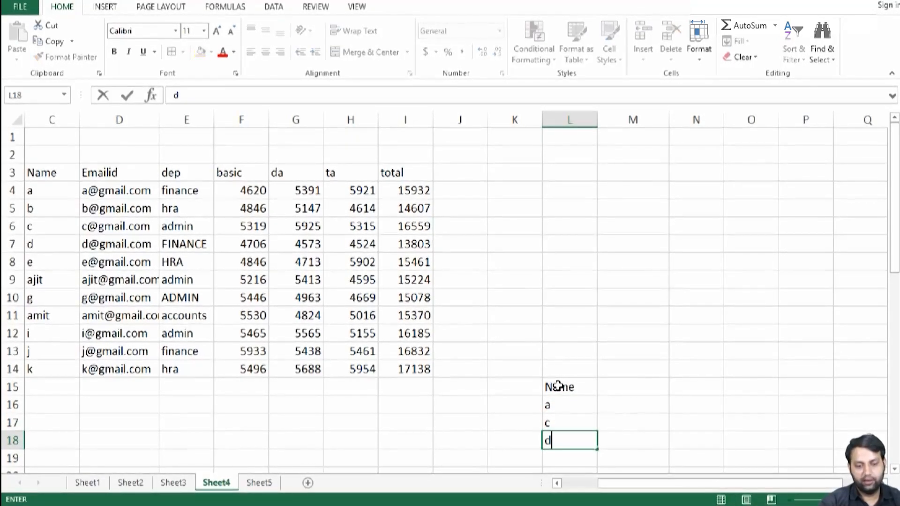
key(Tab)
key(Up)
key(Up)
key(Up)
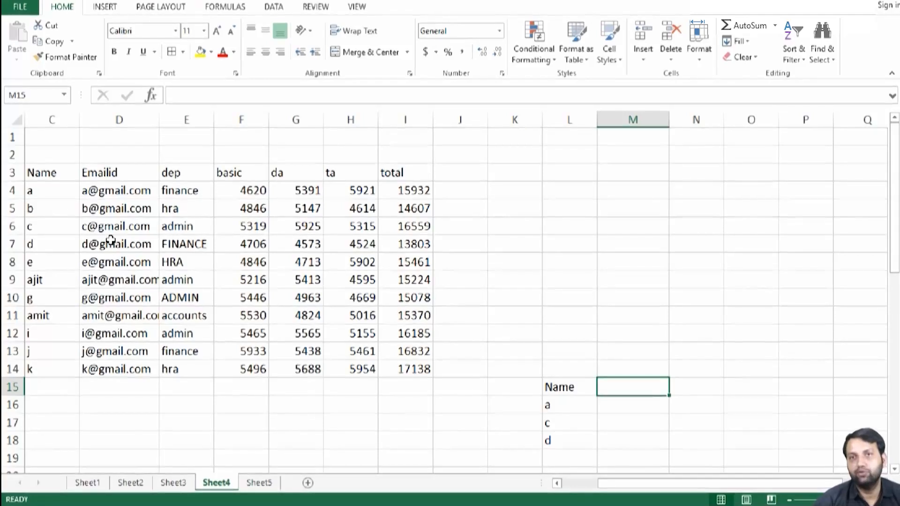
Replace the lookup value in L17 with the name from C9 and enter the header match in M15.
click(561, 422)
text(aji)
key(Return)
key(Right)
key(Up)
key(Up)
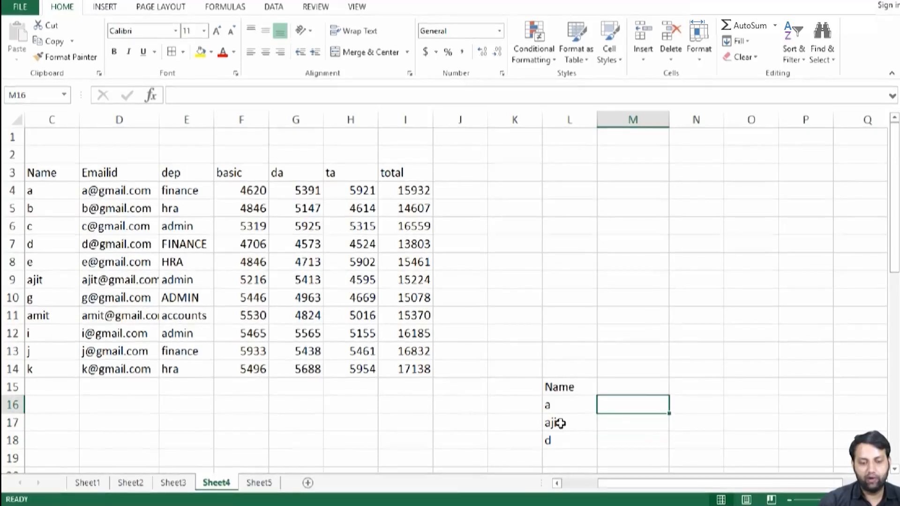
key(Up)
text(match)
key(Return)
Enter =MATCH(L16,C4:C14,0) in M16 to find the position of the lookup name.
text(=)
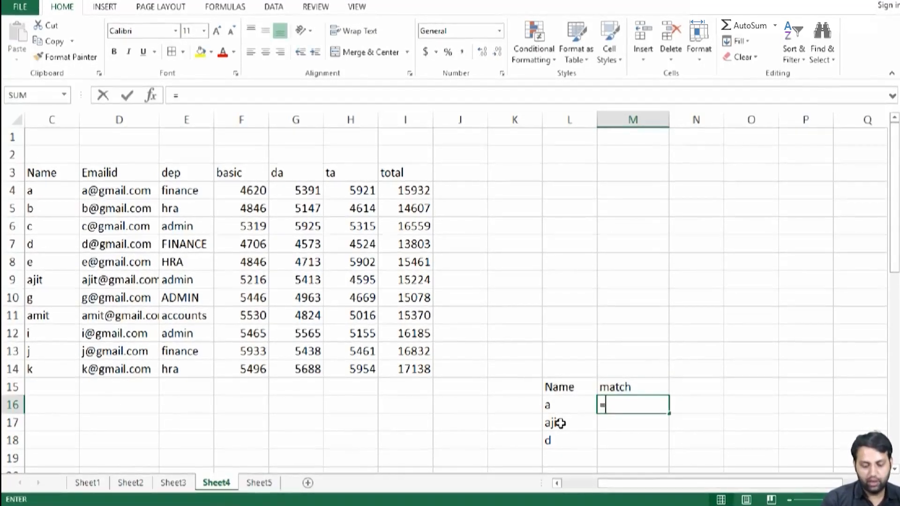
text(match)
key(Tab)
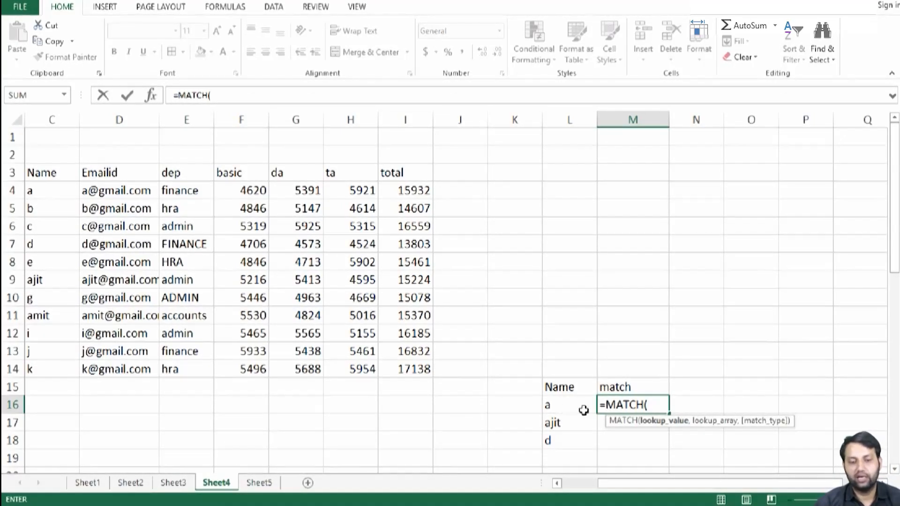
click(559, 401)
text(,)
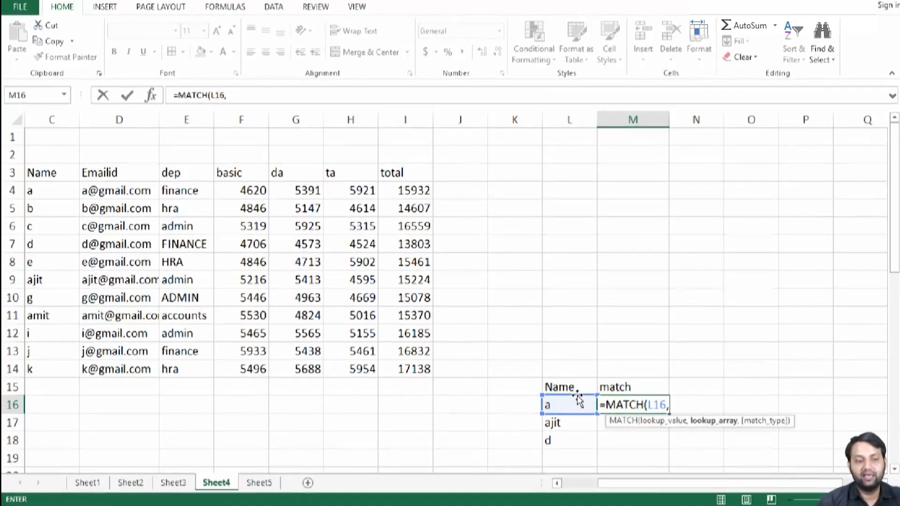
drag(49, 190, 35, 367)
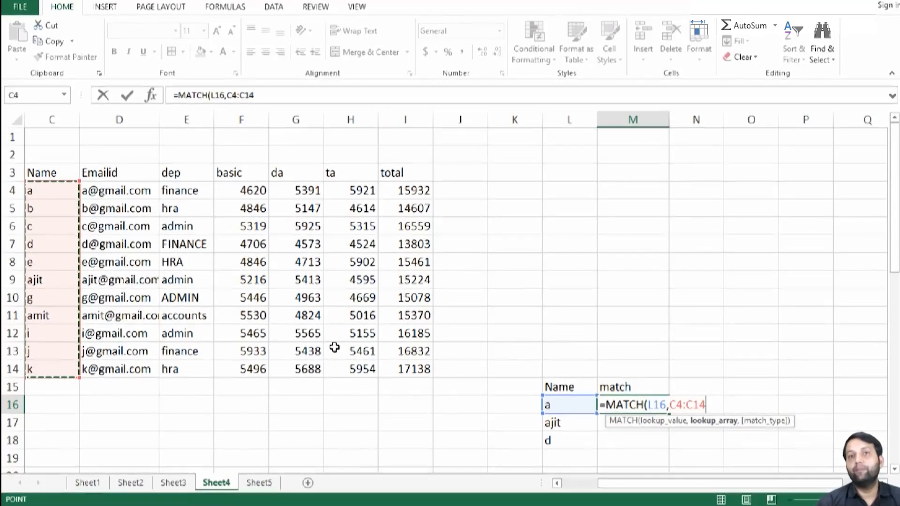
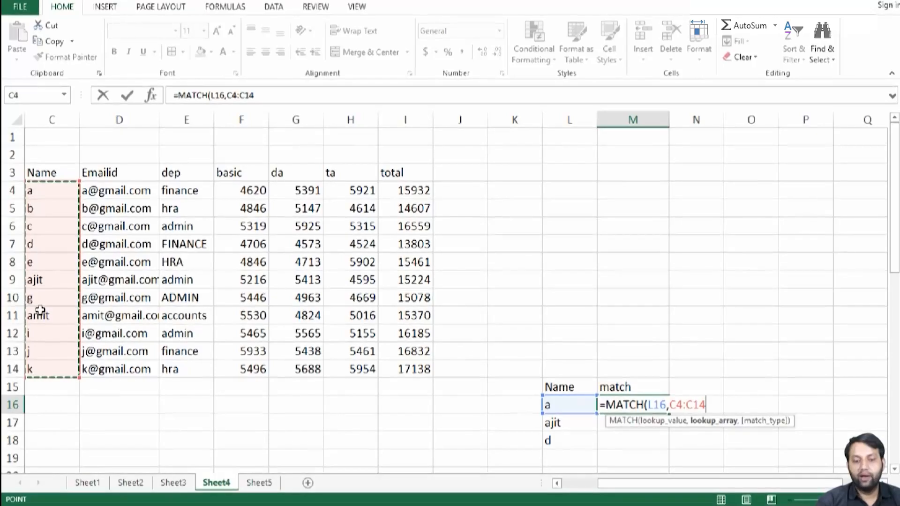
text(,0))
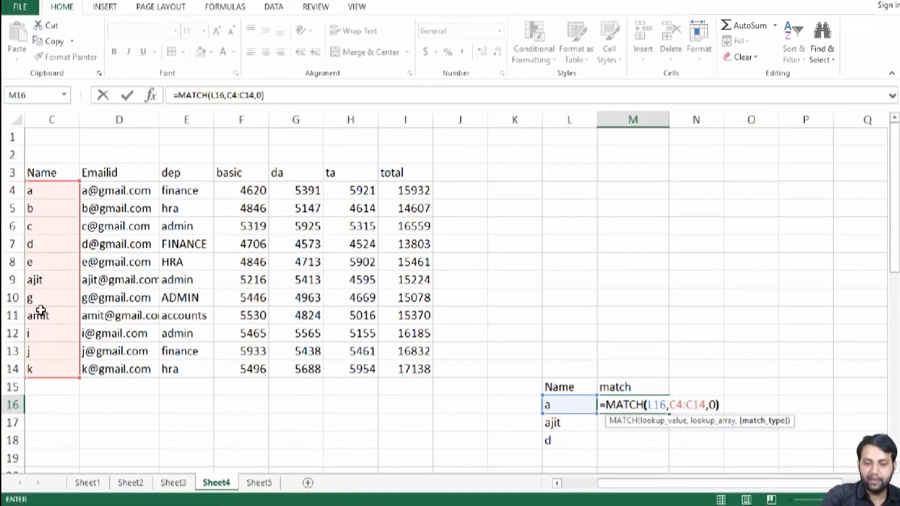
key(Return)
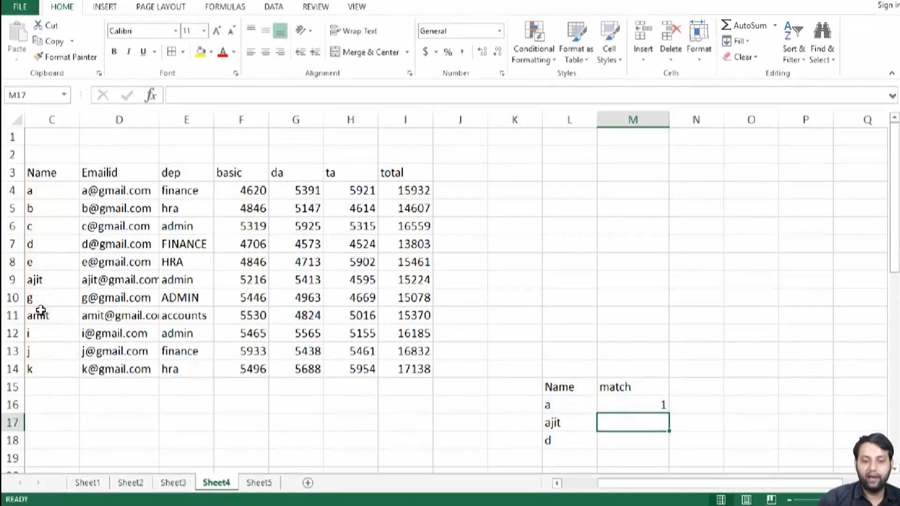
Fill the MATCH formula from M16 down to M18 and inspect the lookup ranges in the filled cells.
click(647, 404)
drag(668, 412, 665, 444)
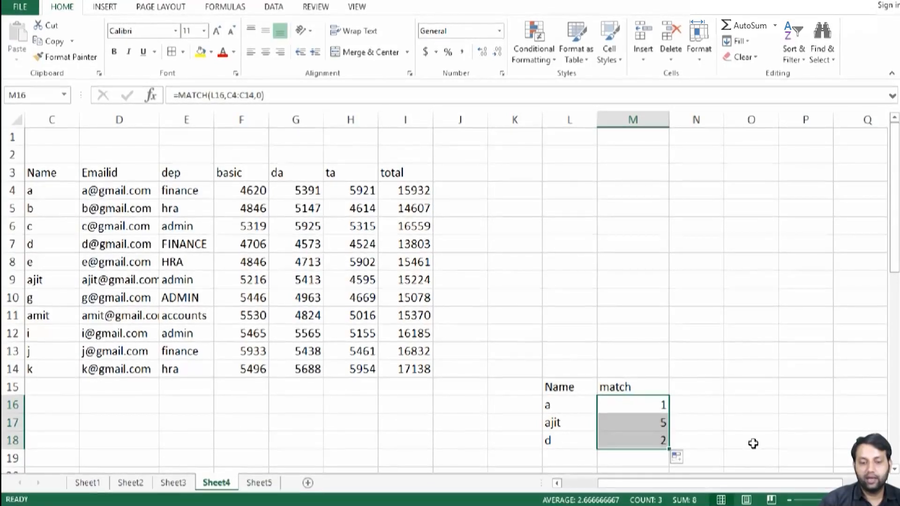
click(752, 443)
click(647, 406)
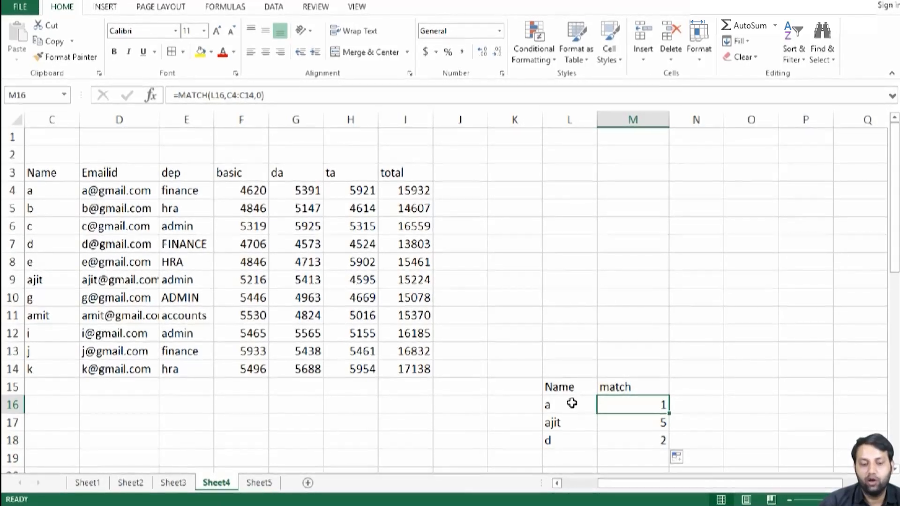
click(46, 192)
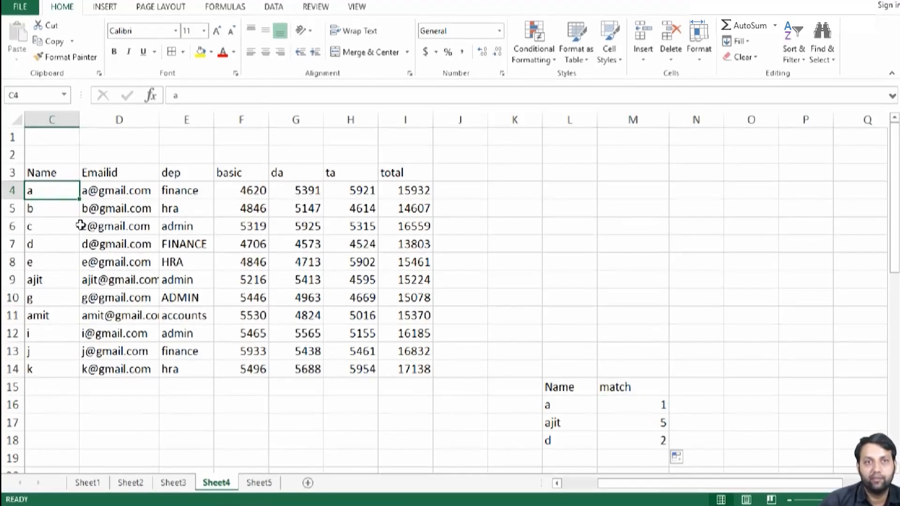
click(644, 423)
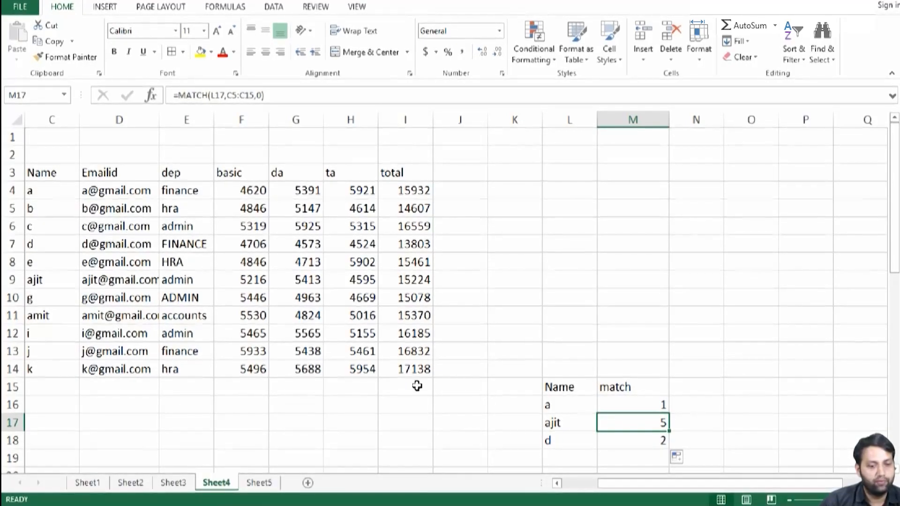
click(653, 403)
Clear the formula in M16 and start a new MATCH there with the column-locked lookup value $L16.
drag(676, 483, 640, 478)
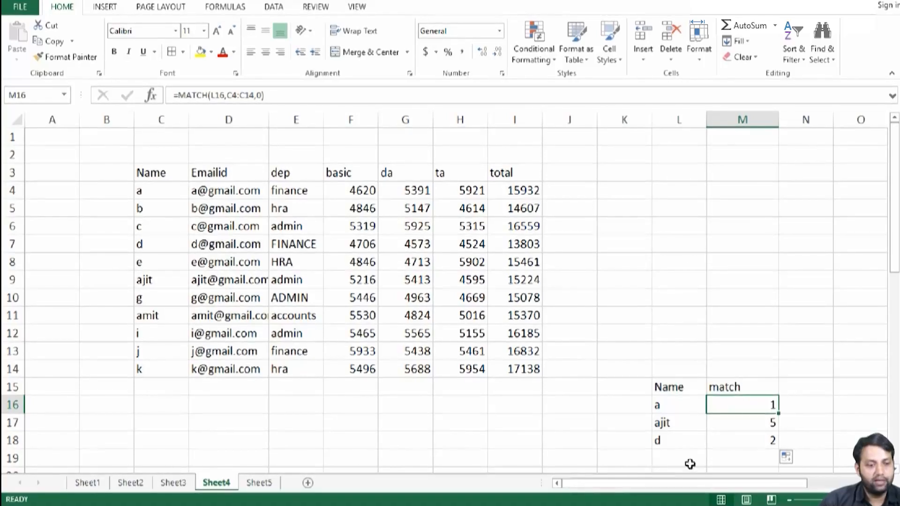
key(Delete)
text(=mat ch)
key(BackSpace)
key(BackSpace)
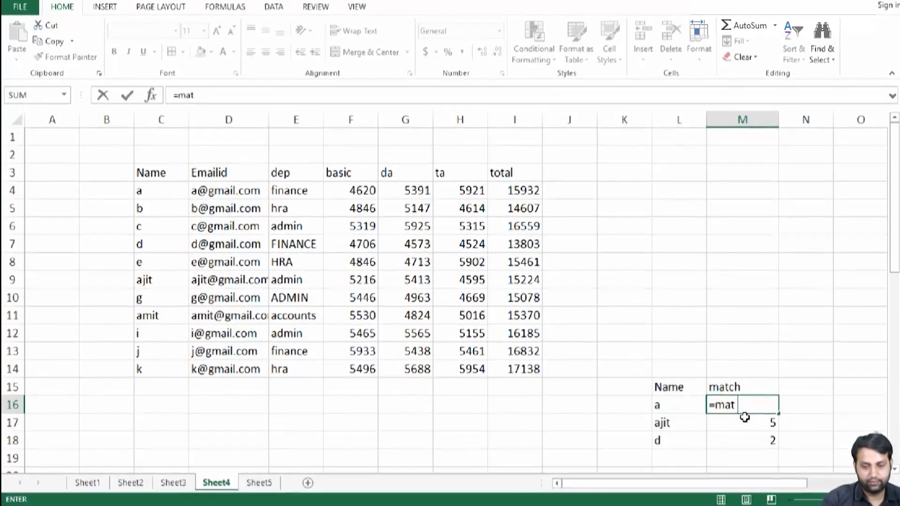
key(BackSpace)
double_click(746, 421)
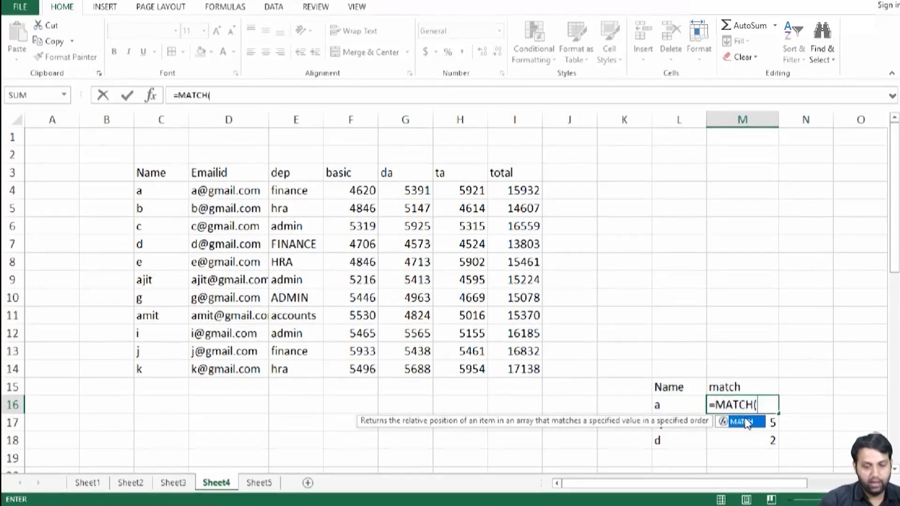
click(679, 404)
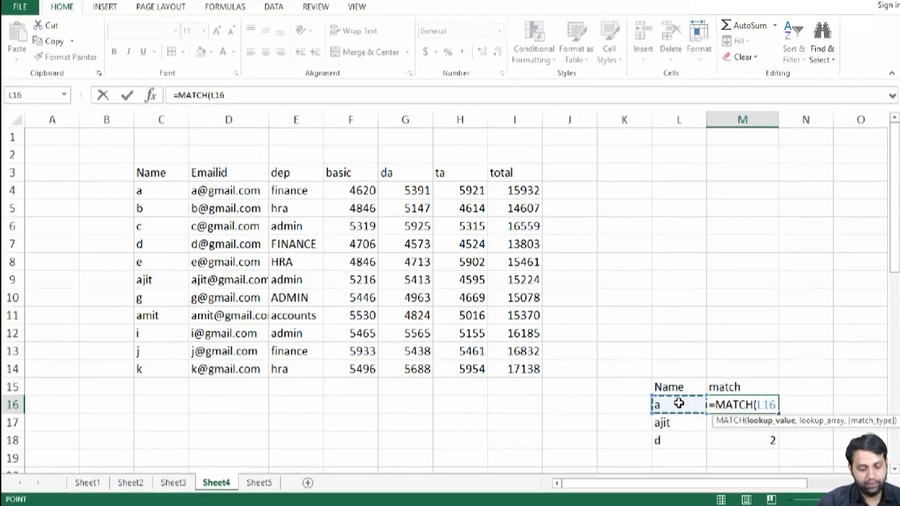
key(F4)
key(F4)
key(F4)
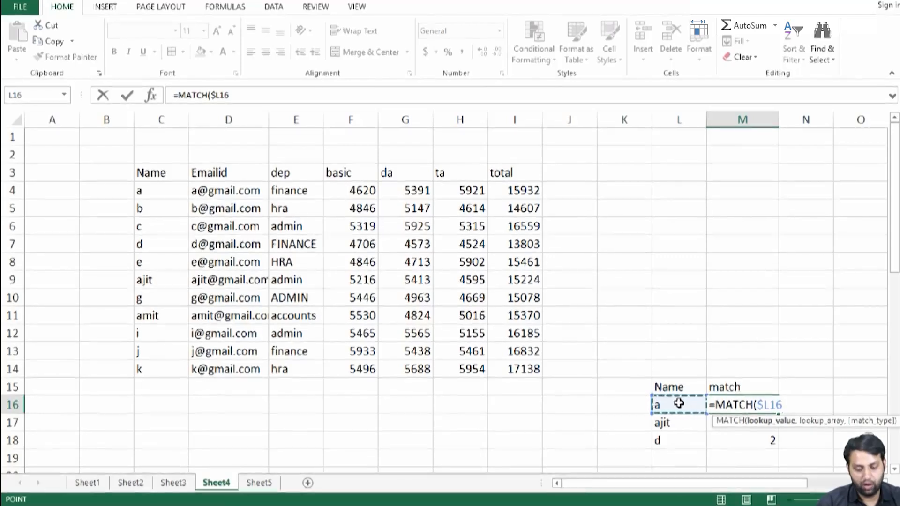
Complete the MATCH formula in M16 with the absolute lookup array $C$4:$C$14 and match type 0.
text(,)
drag(159, 190, 154, 361)
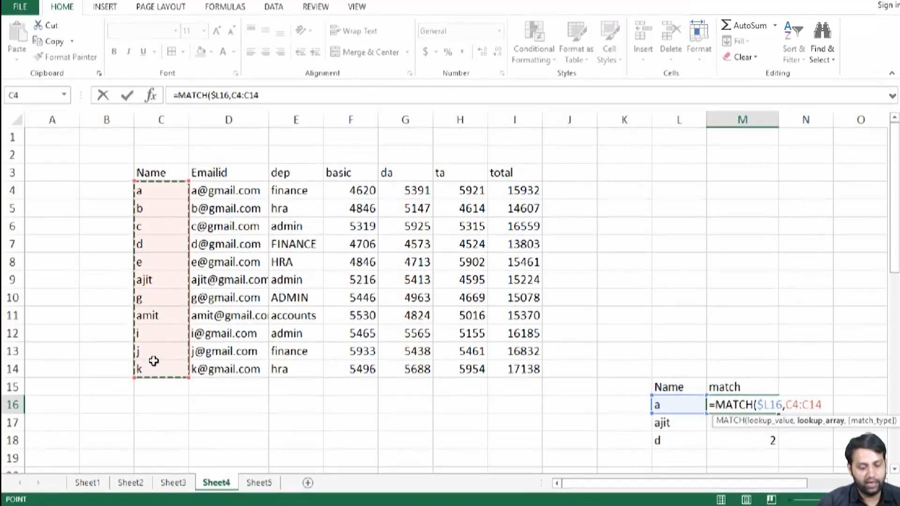
key(F4)
text(,0)
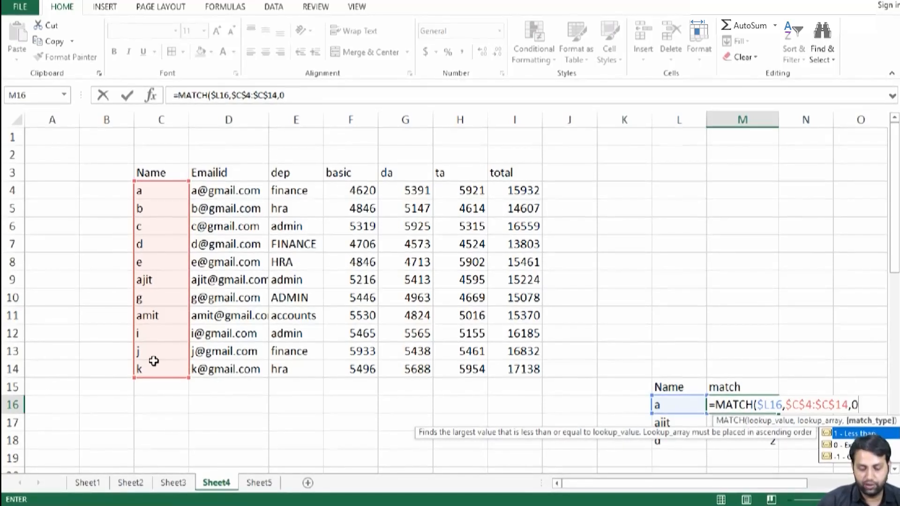
text())
key(Return)
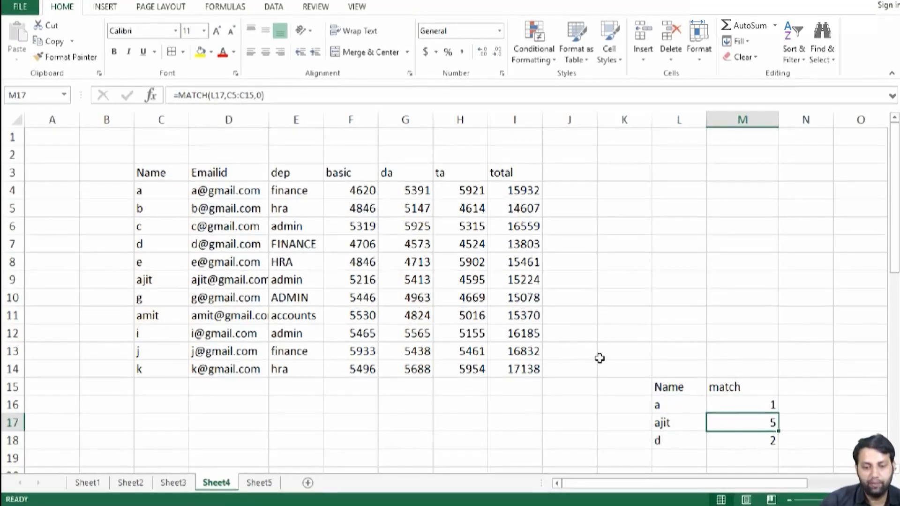
Fill the MATCH formula from M16 down to M18 and check the formula in M17.
click(723, 405)
drag(780, 416, 781, 449)
click(800, 438)
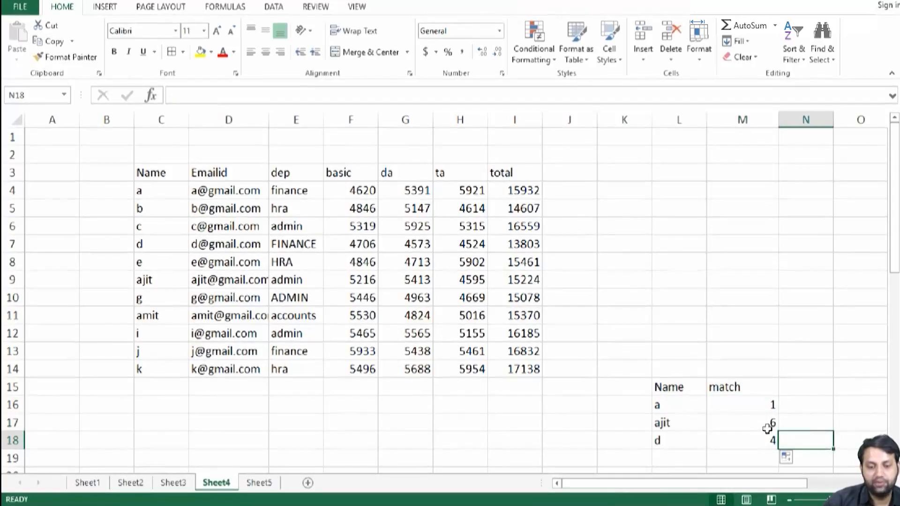
click(765, 426)
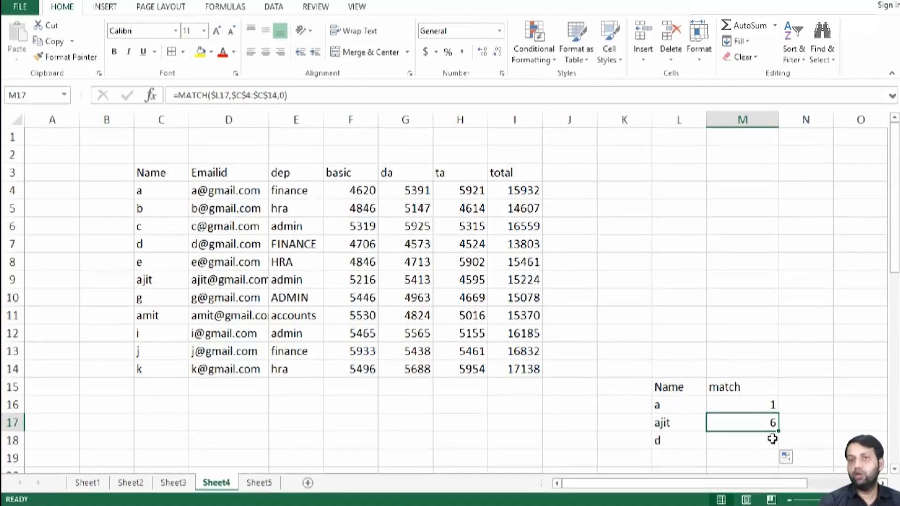
double_click(777, 431)
Clear the contents of the match table in L15:M18.
drag(666, 388, 760, 440)
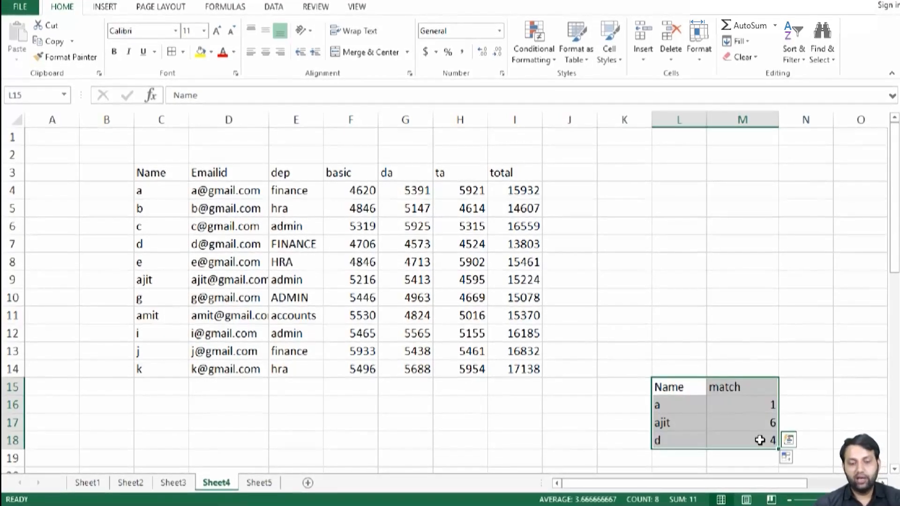
key(Delete)
click(678, 369)
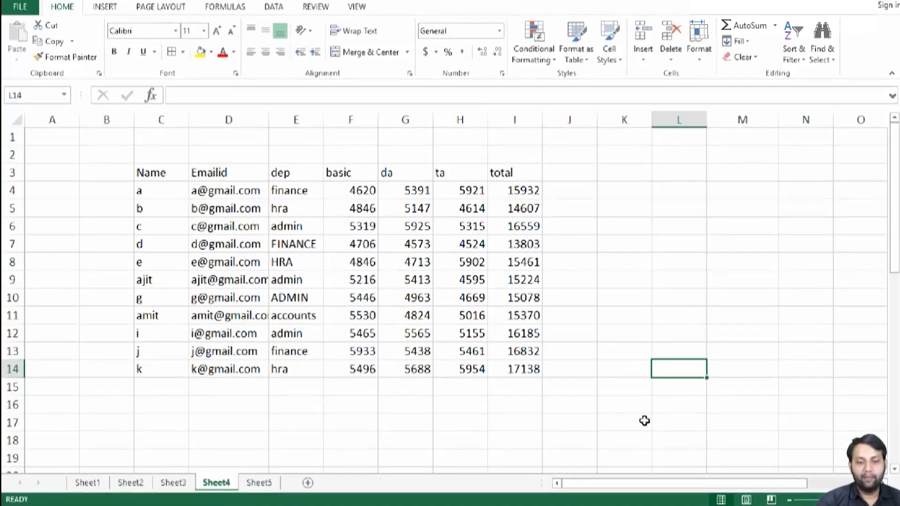
Enter the header Name in K16 for a new lookup table.
click(623, 403)
text(n)
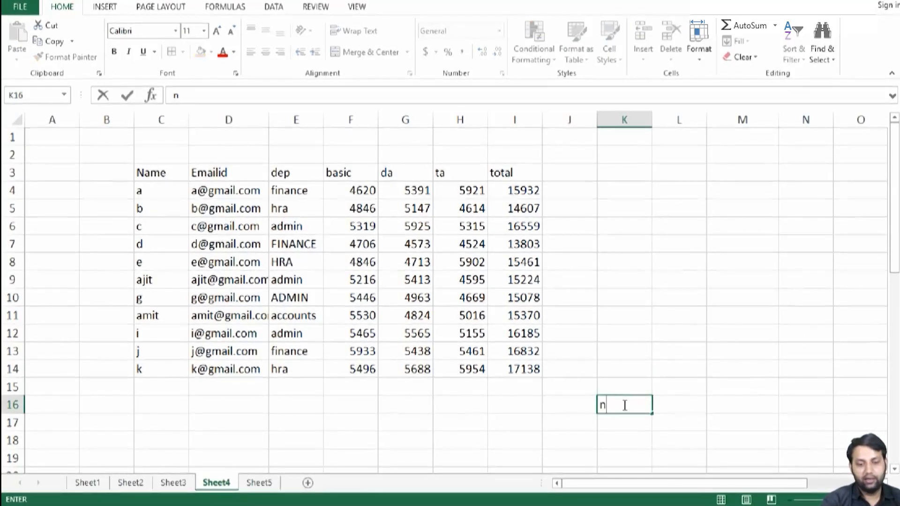
key(BackSpace)
text(n)
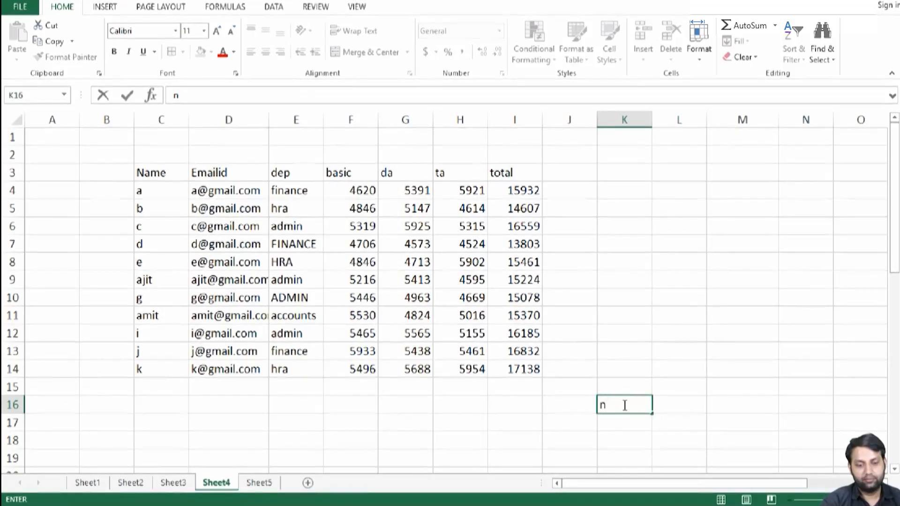
key(BackSpace)
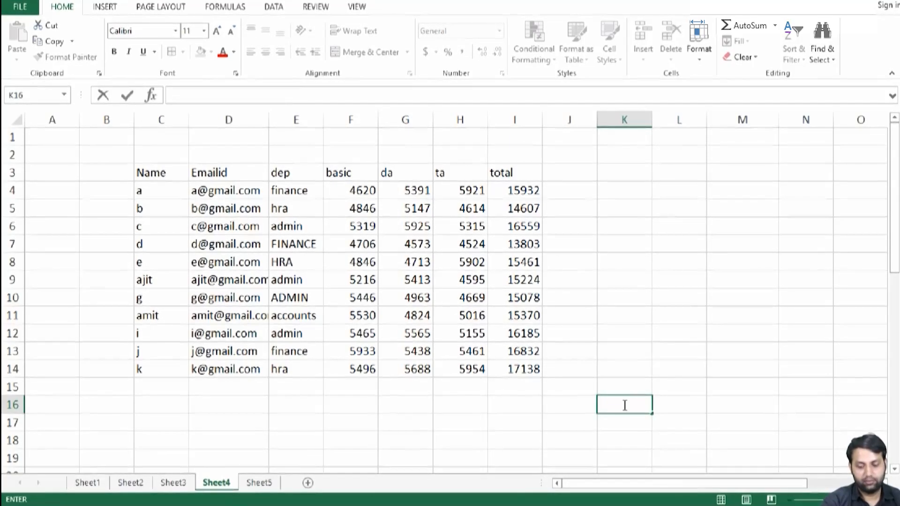
text(Name)
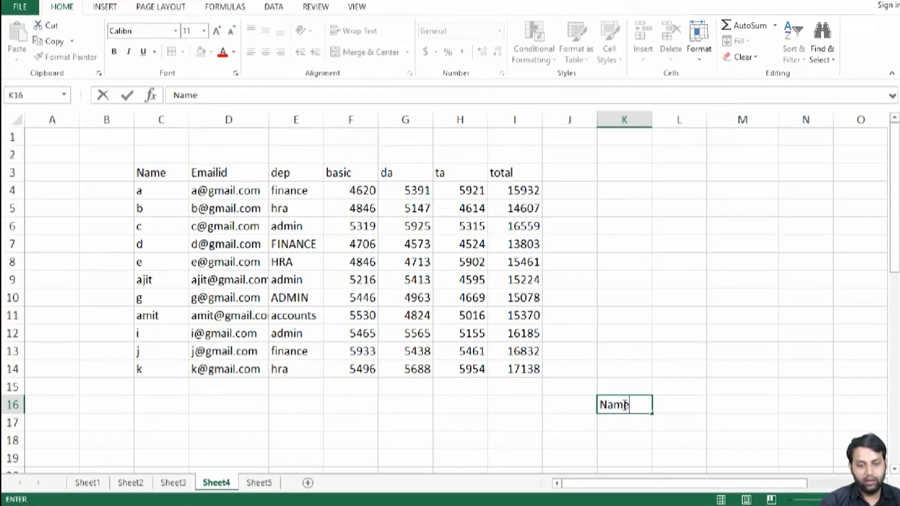
key(Return)
Fill K17:K20 with the lookup values a, c, the name from C9 and a name missing from the source data.
text(a)
key(Return)
text(c)
key(Return)
text(ajit)
key(Return)
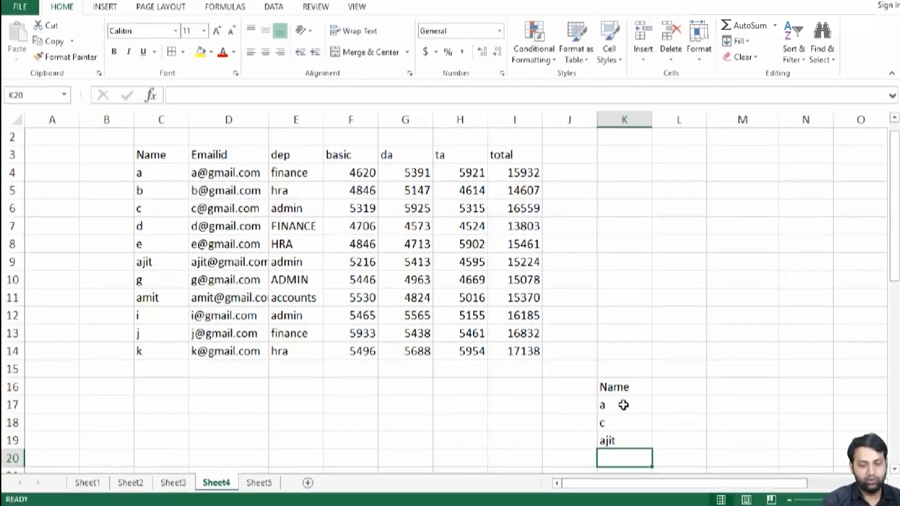
text(sohan)
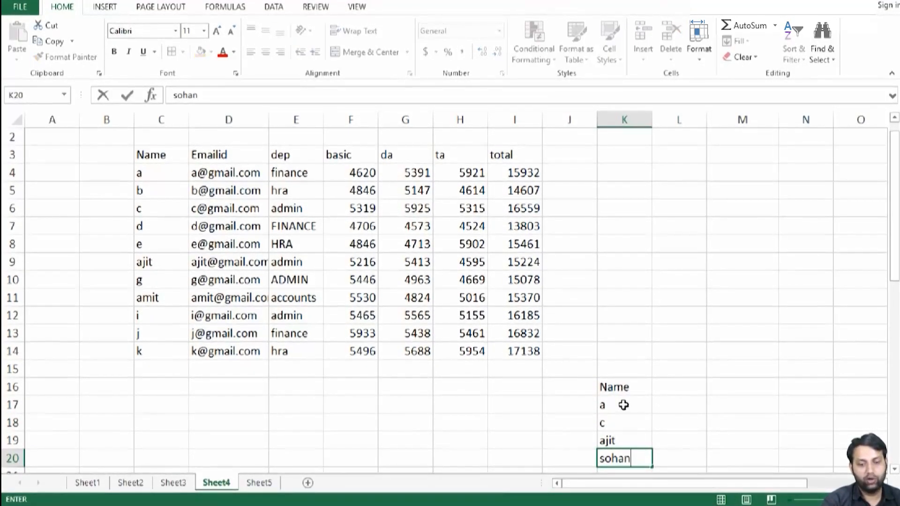
key(Tab)
Enter the header dep in L16 beside the Name header.
key(Up)
key(Up)
key(Up)
key(Up)
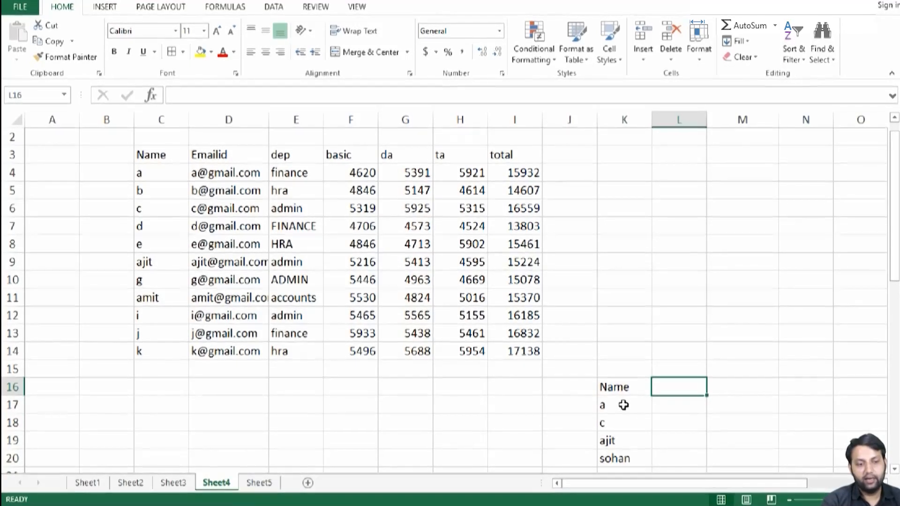
text(dep)
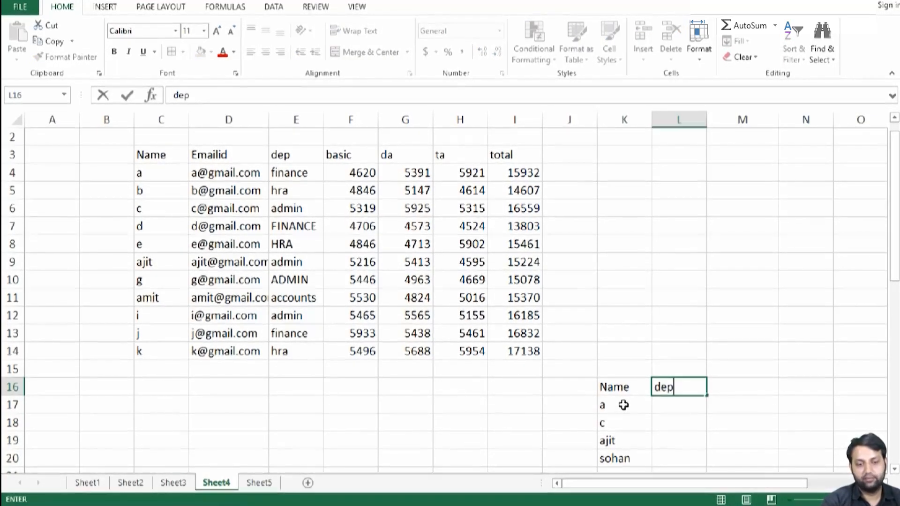
key(Return)
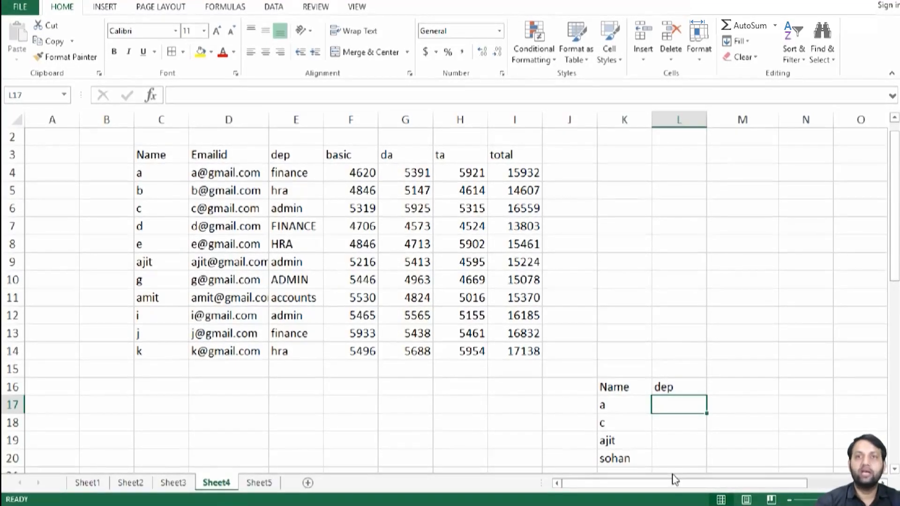
Start a VLOOKUP formula in L17 with lookup value $K17 and the absolute table array $C$4:$I$14.
text(=vl)
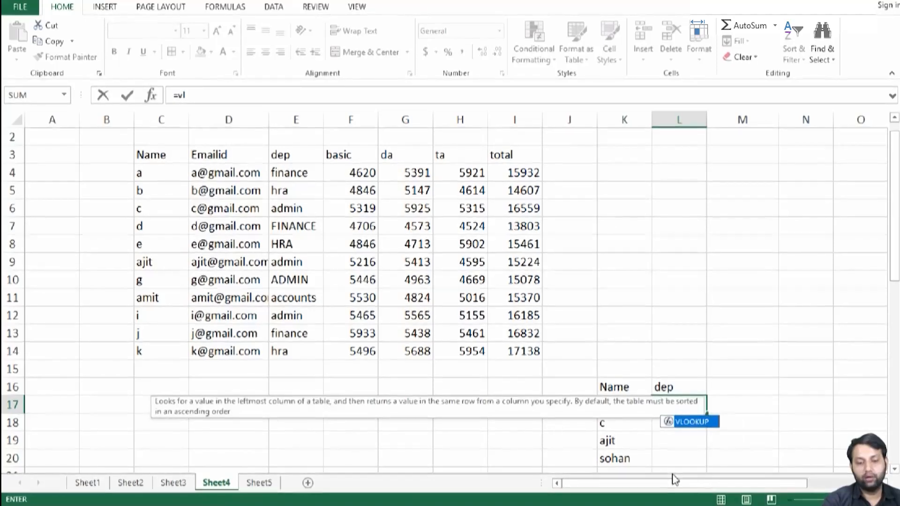
key(Tab)
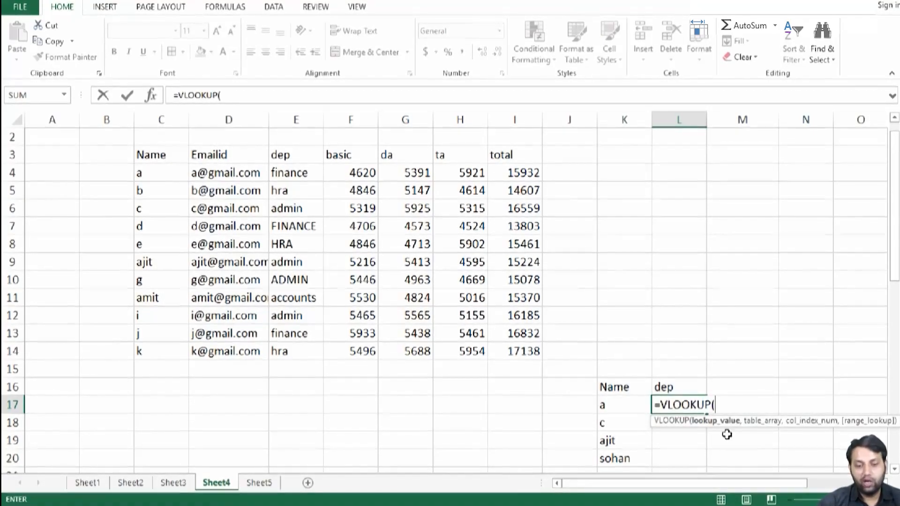
click(606, 401)
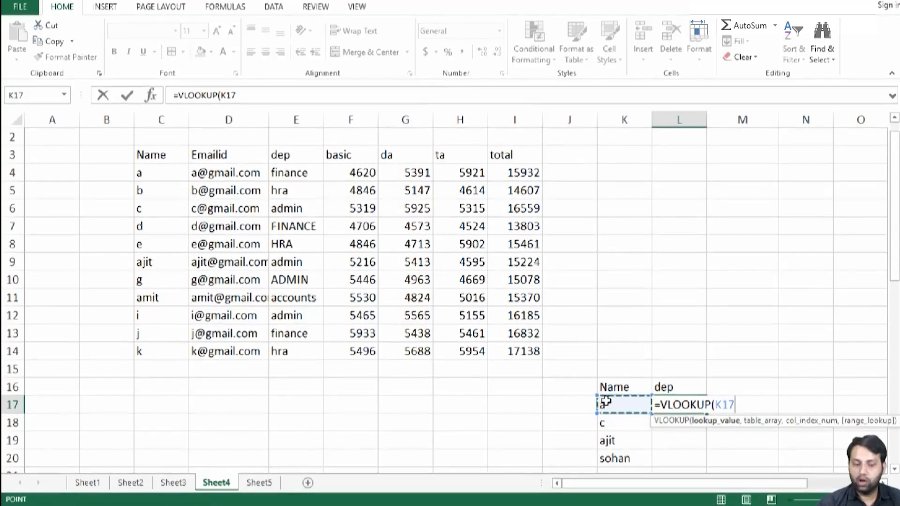
key(F4)
key(F4)
key(F4)
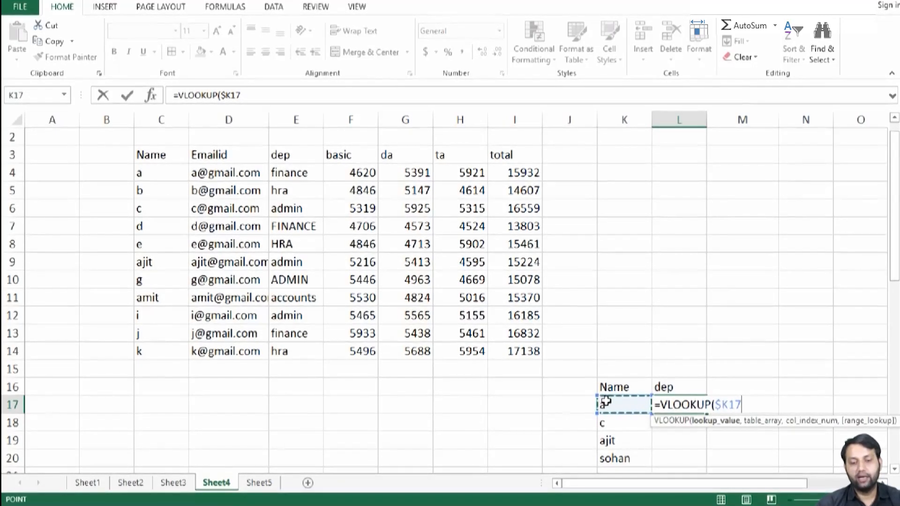
text(,)
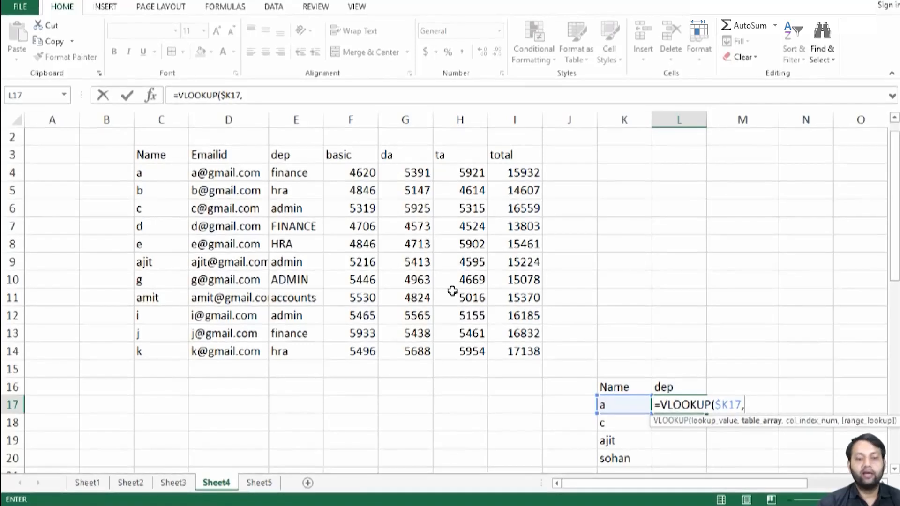
drag(162, 167, 536, 351)
key(F4)
text(,)
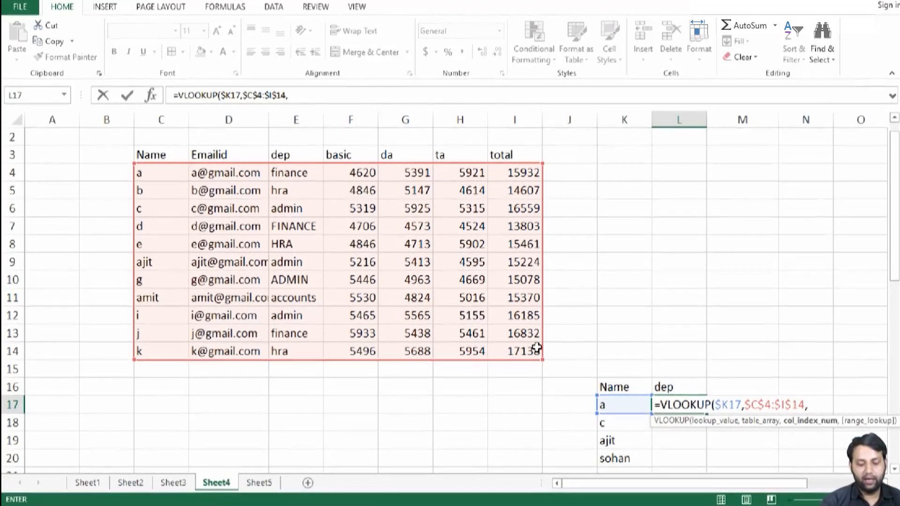
Nest MATCH(L$16,$C$3:$I$3,0) as the column index of the VLOOKUP in L17.
text(mat)
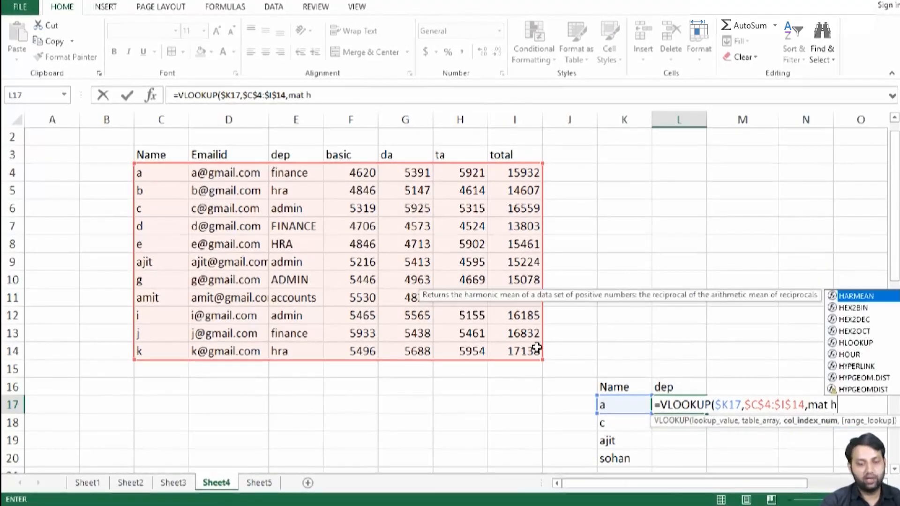
key(Tab)
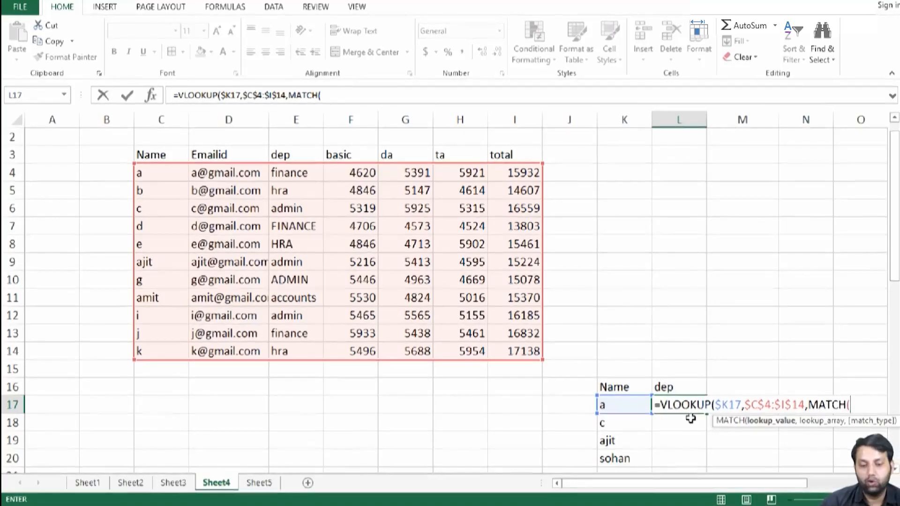
click(668, 389)
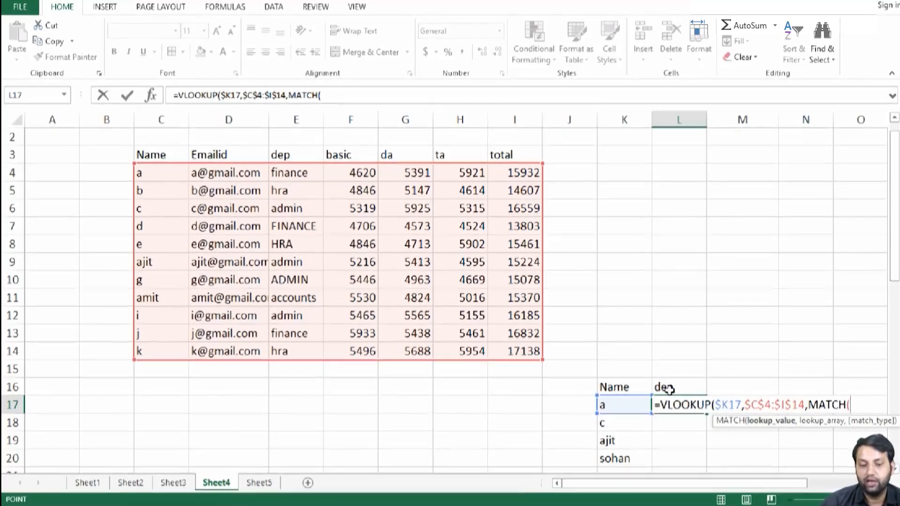
key(F4)
key(F4)
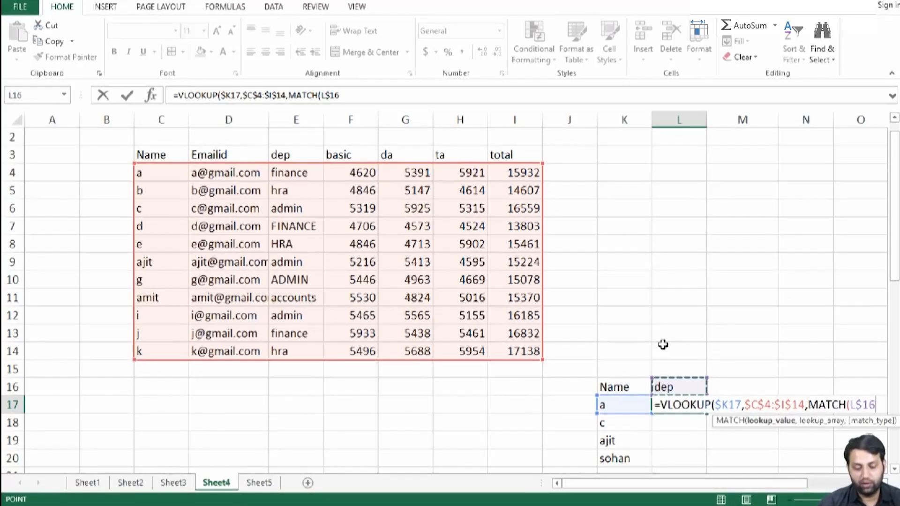
text(,)
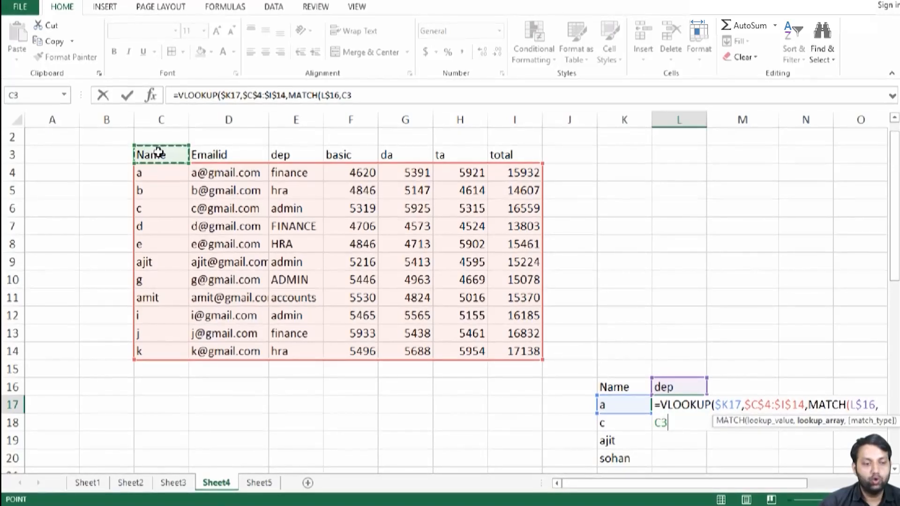
drag(265, 154, 508, 151)
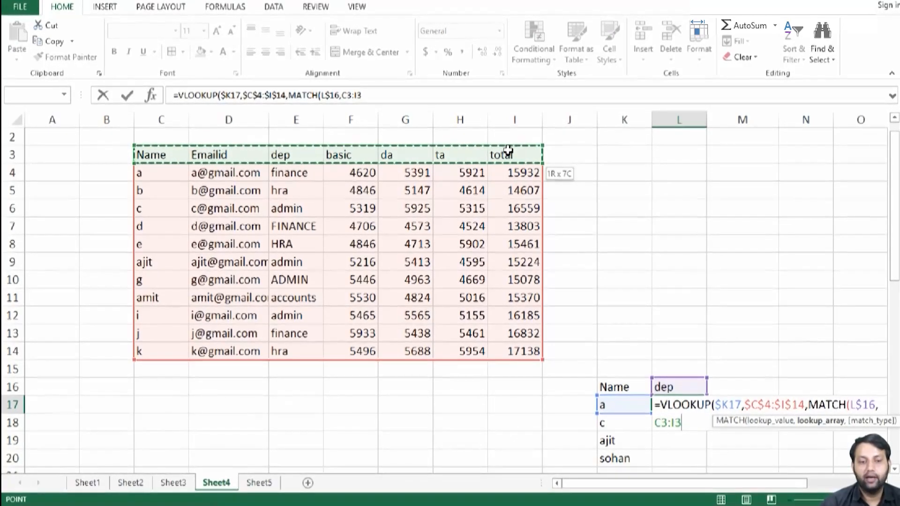
key(F4)
text(,)
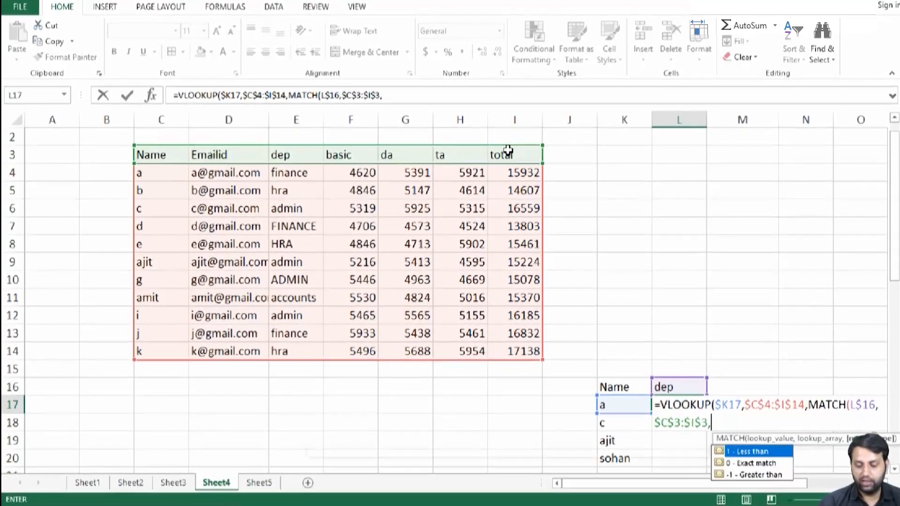
text(0))
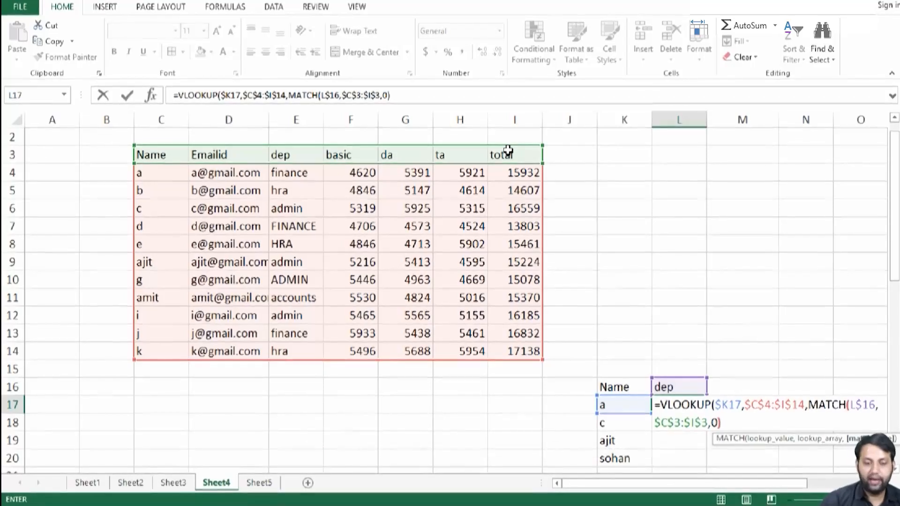
Complete the VLOOKUP with MATCH formula in L17 and fill it down to L20.
key(Return)
key(Return)
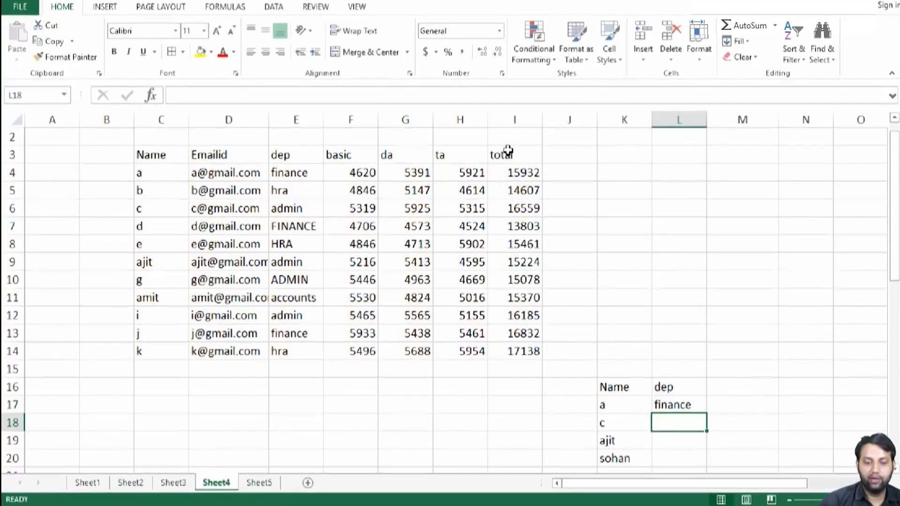
click(677, 403)
drag(707, 413, 701, 466)
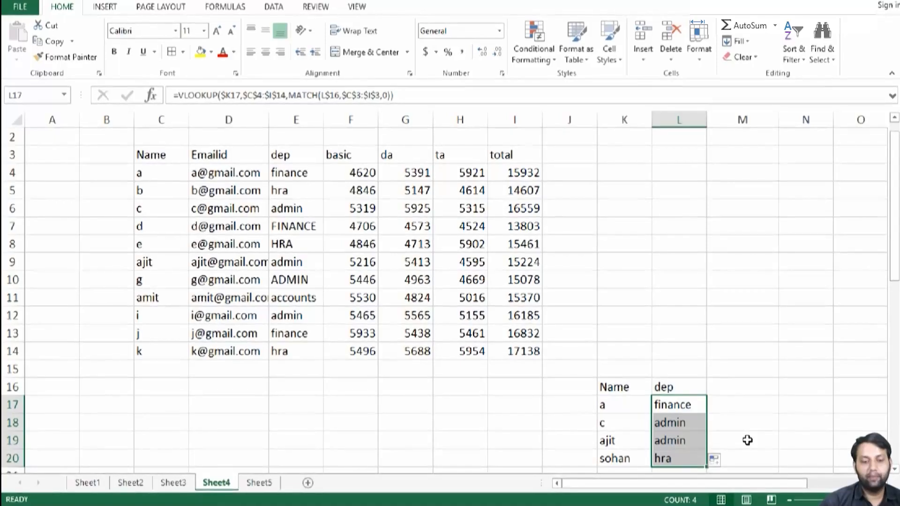
click(674, 458)
click(693, 405)
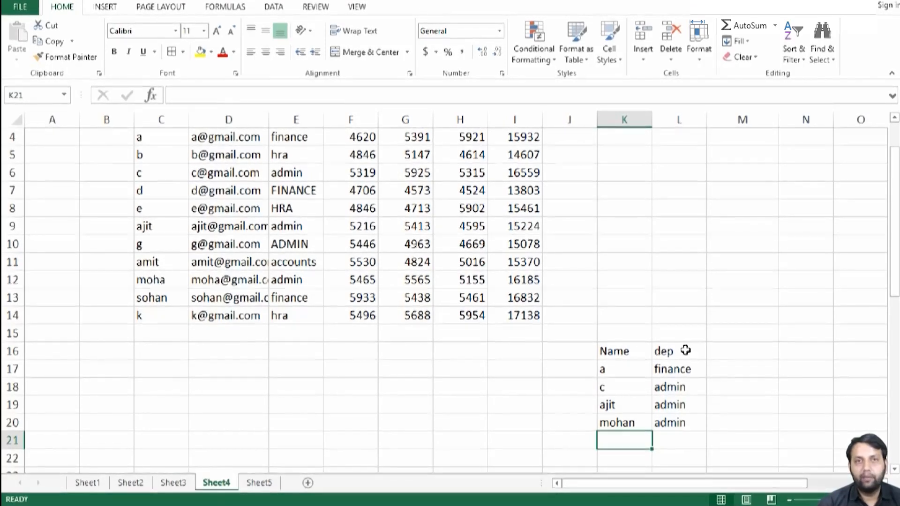
Change the header in L16 to da so the lookup formulas below use that column.
scroll(678, 436, up, 1)
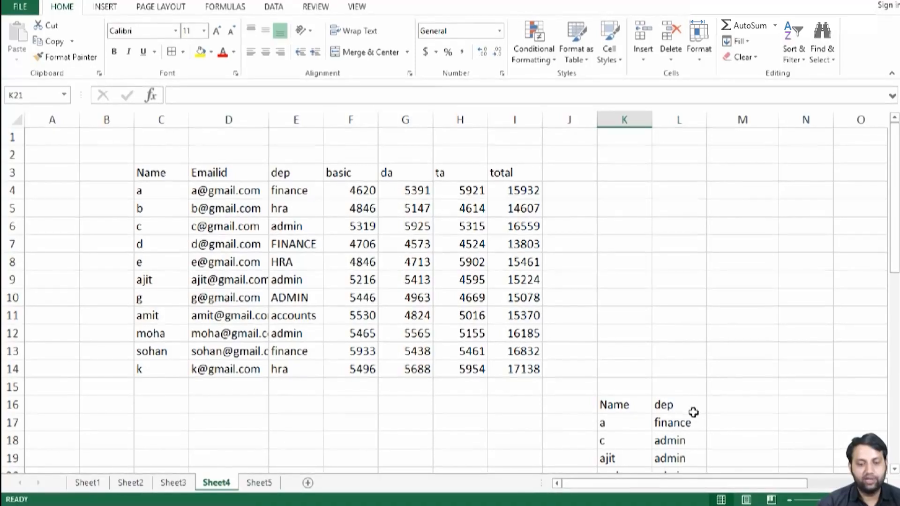
click(679, 408)
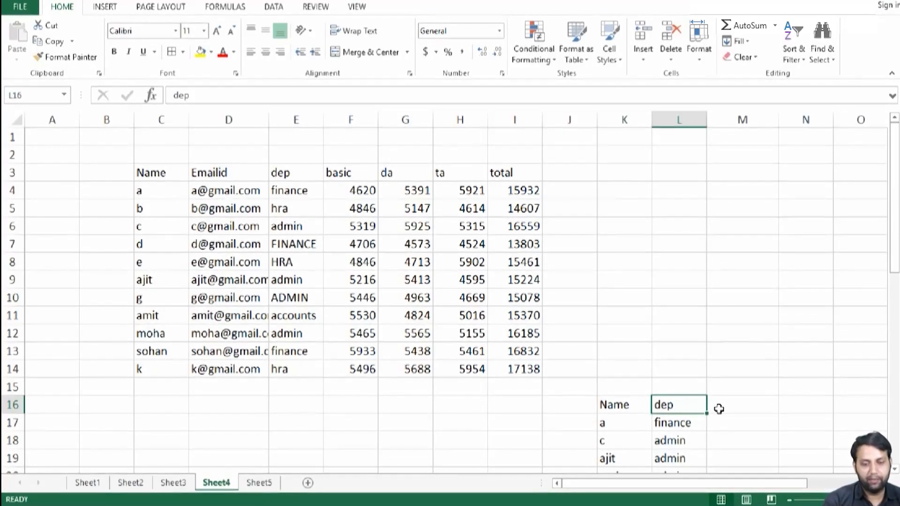
text(dd)
key(BackSpace)
text(a)
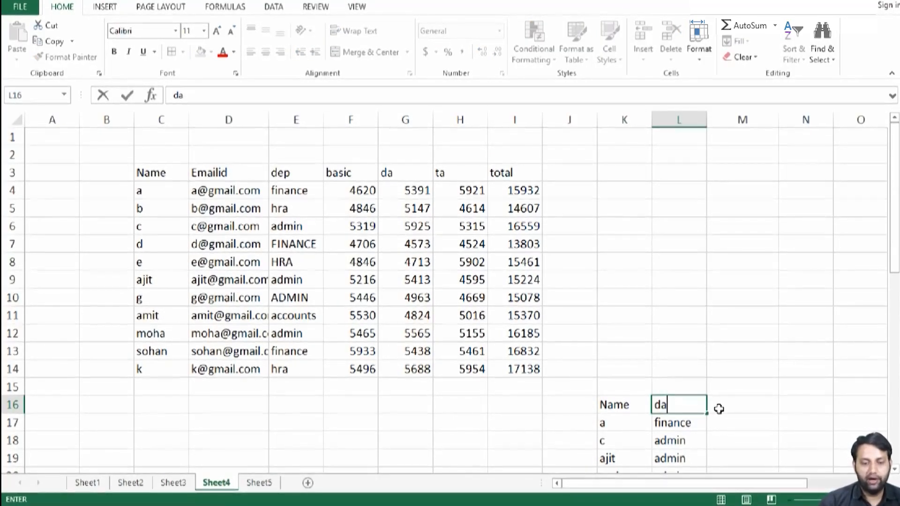
key(Return)
scroll(718, 409, down, 1)
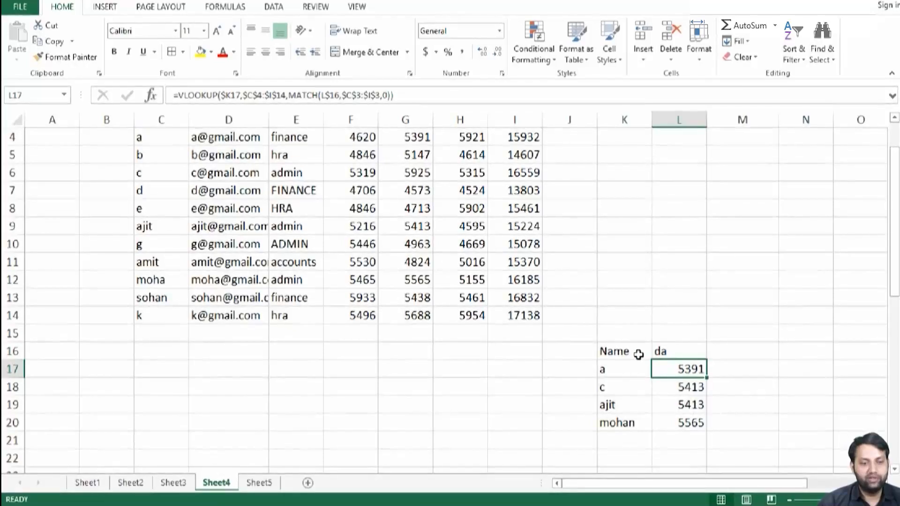
Clear the lookup formulas below the da header, from L17 down.
scroll(606, 334, up, 1)
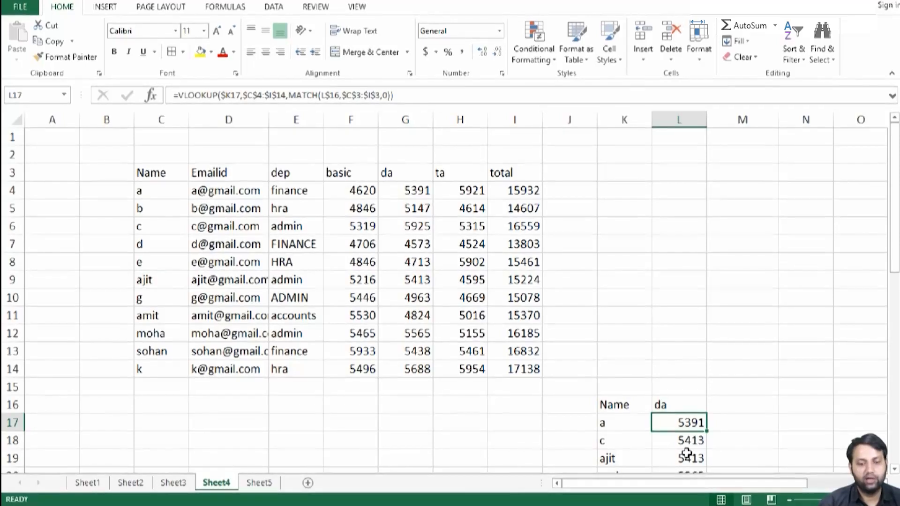
scroll(688, 457, down, 1)
drag(685, 370, 687, 438)
key(Delete)
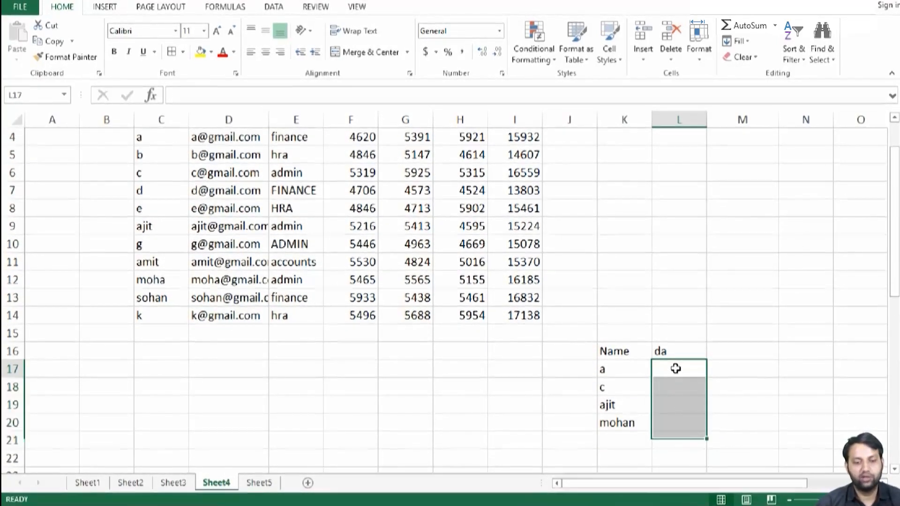
Start a new VLOOKUP formula in L17 with the column-locked lookup value $K17.
click(676, 369)
text(=)
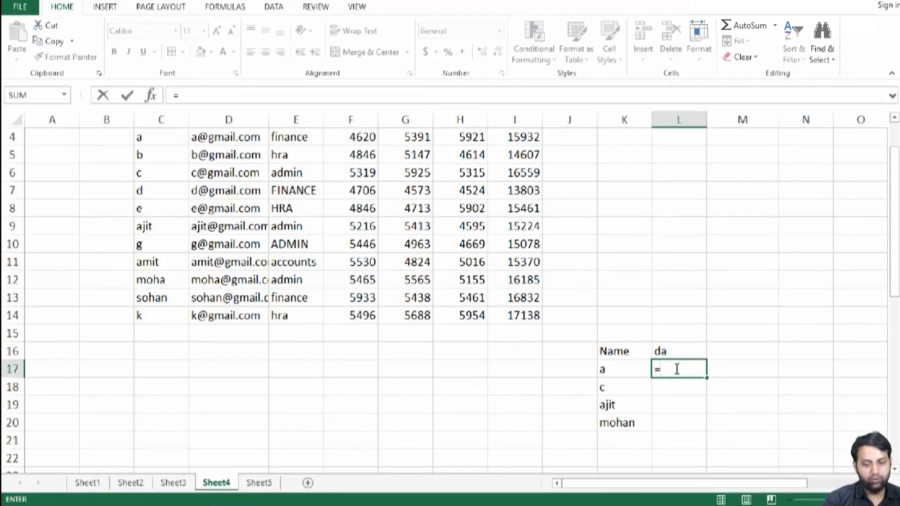
text(vl)
key(Tab)
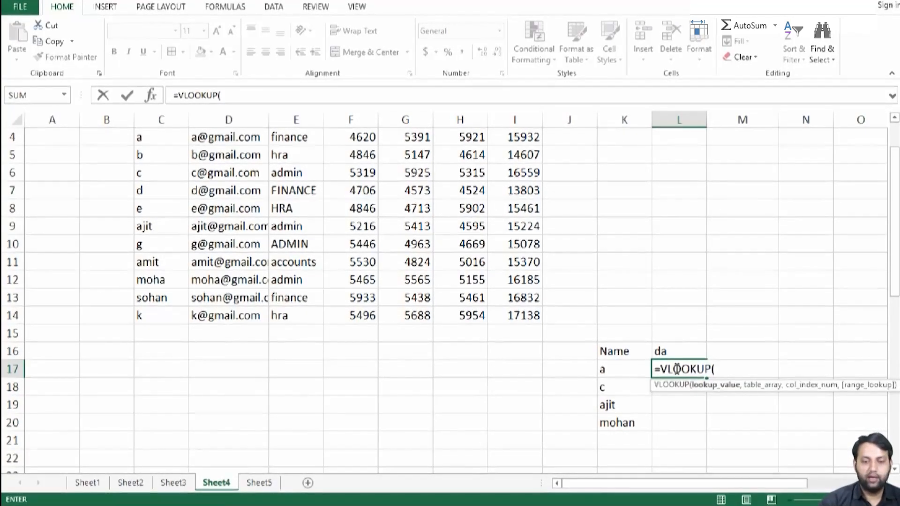
click(613, 369)
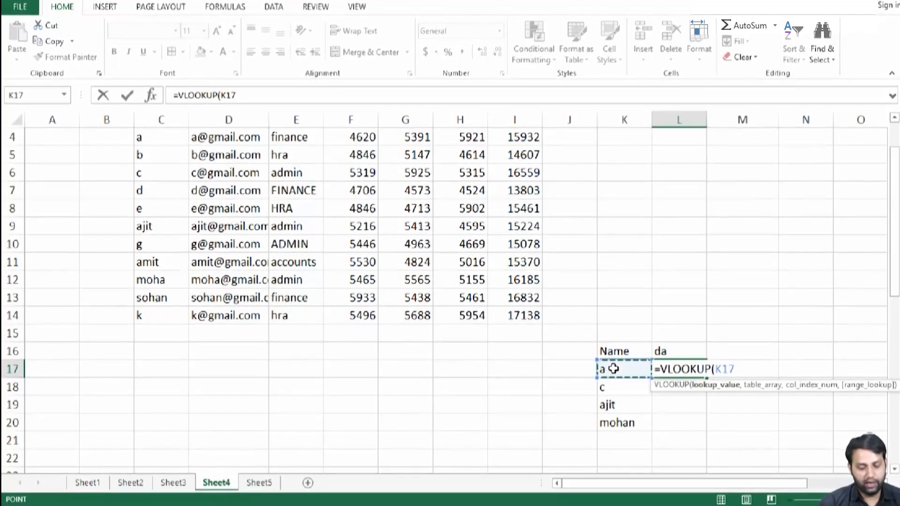
key(F4)
key(F4)
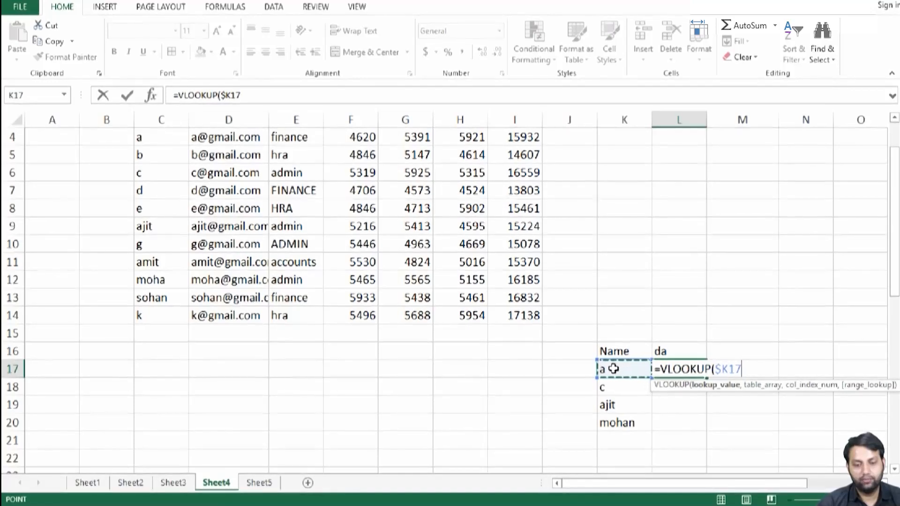
text(,)
Add the absolute table array $C$3:$I$14, including the header row, to the VLOOKUP in L17.
scroll(595, 362, up, 1)
scroll(595, 363, up, 1)
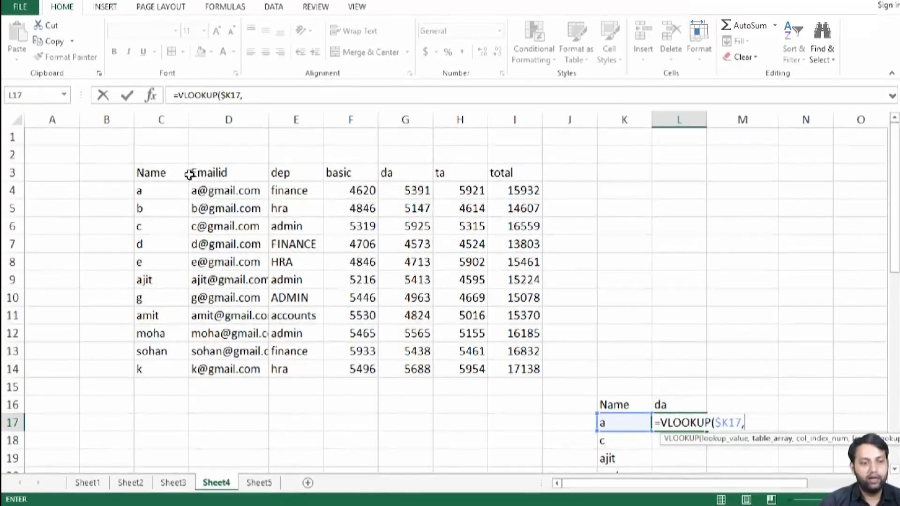
click(161, 175)
drag(161, 175, 528, 366)
key(F4)
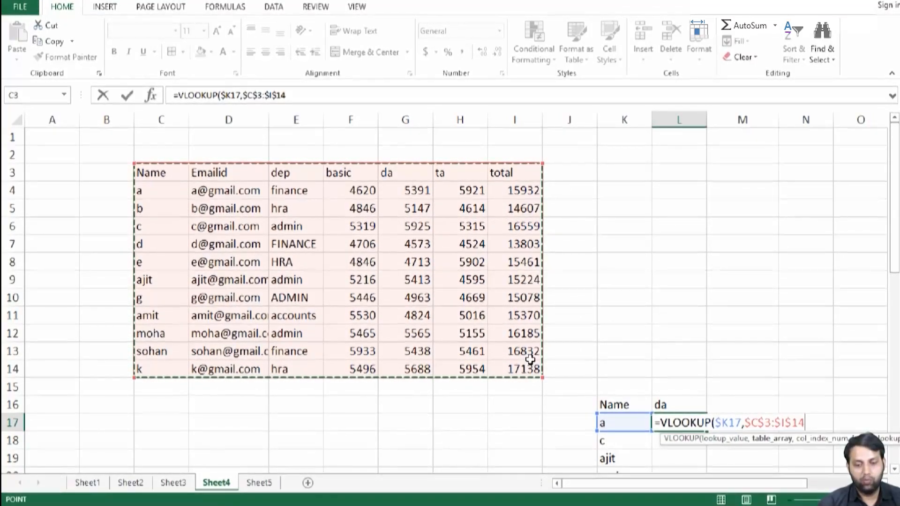
text(,)
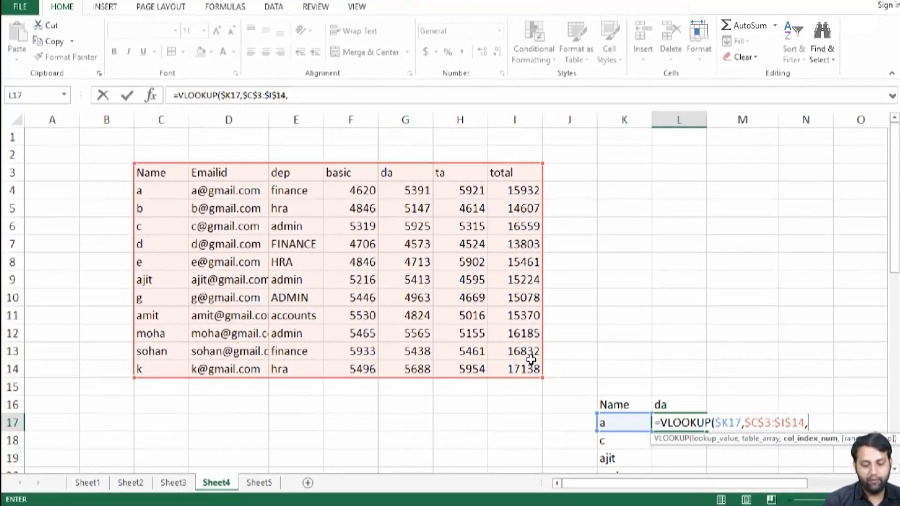
Nest MATCH(L$16,$C$3:$I$3,0) as the column index of the new VLOOKUP in L17.
text(match)
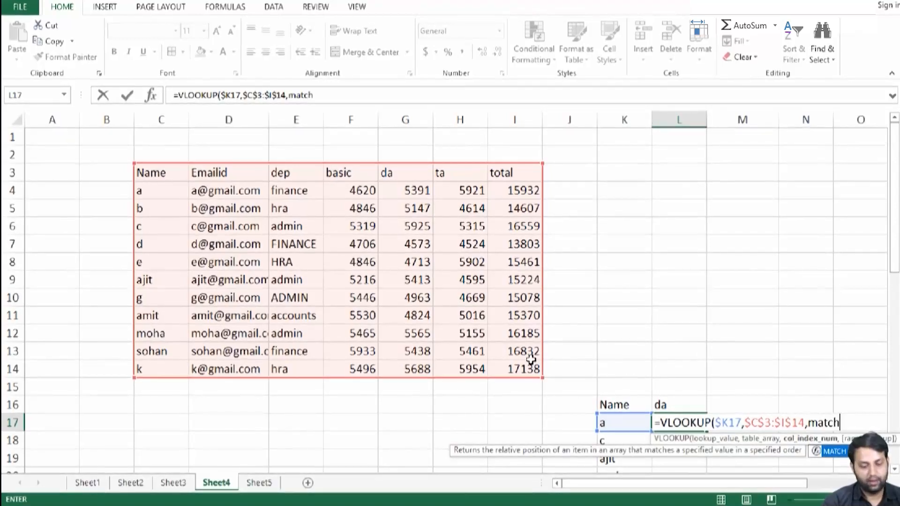
key(Tab)
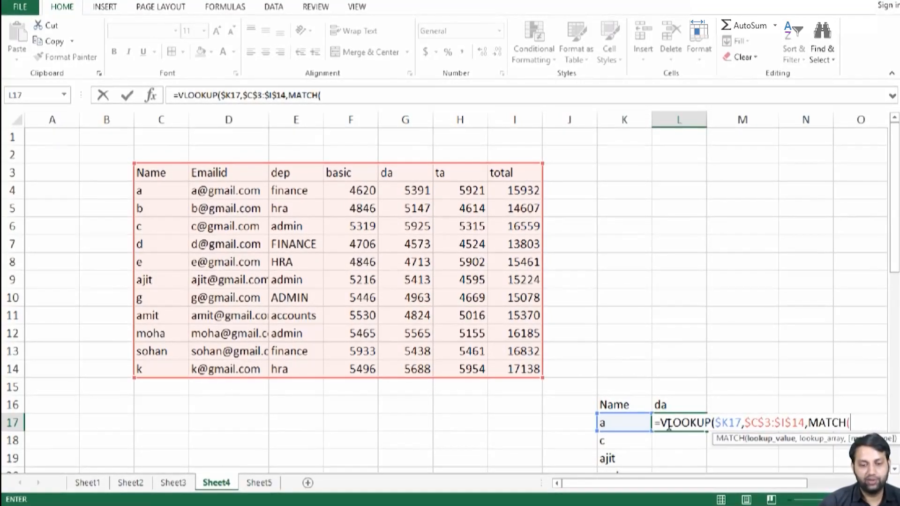
click(689, 400)
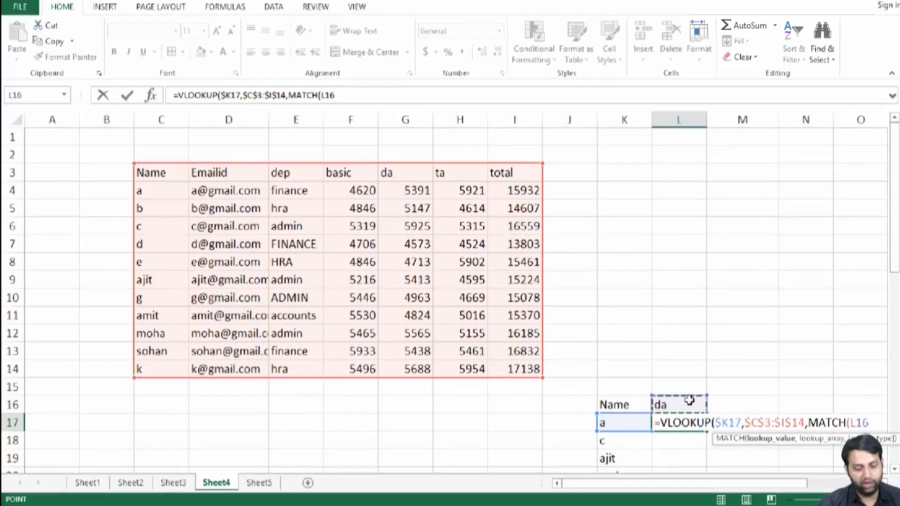
key(F4)
key(F4)
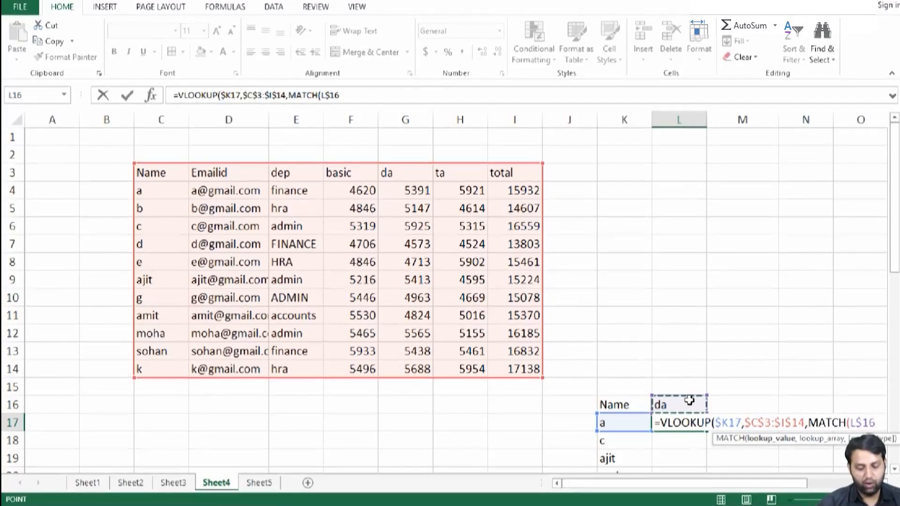
text(,)
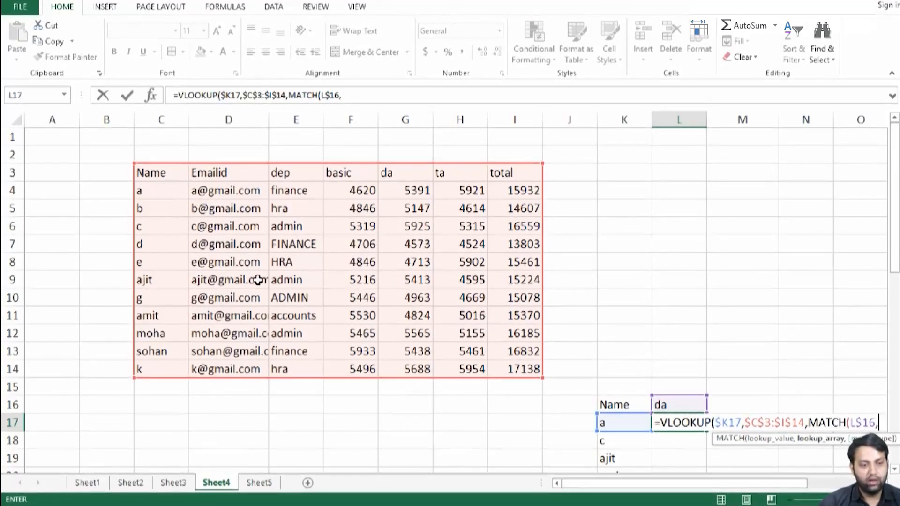
drag(169, 167, 506, 167)
key(F4)
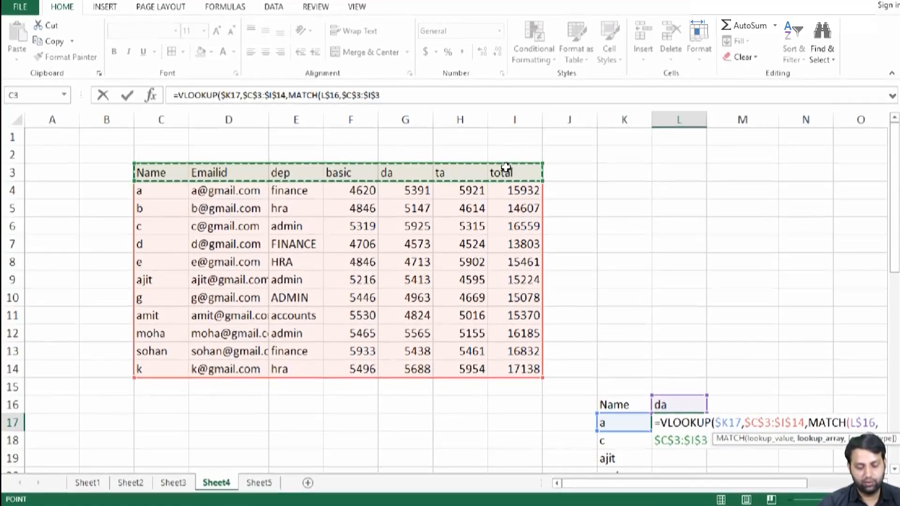
text(,0))
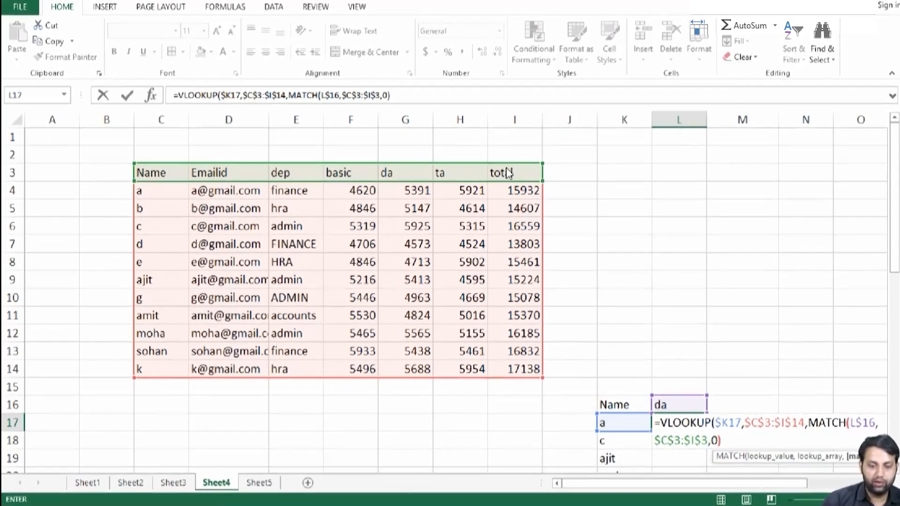
Complete the L17 formula with the header-inclusive table array and copy it down through L20.
key(Return)
key(Return)
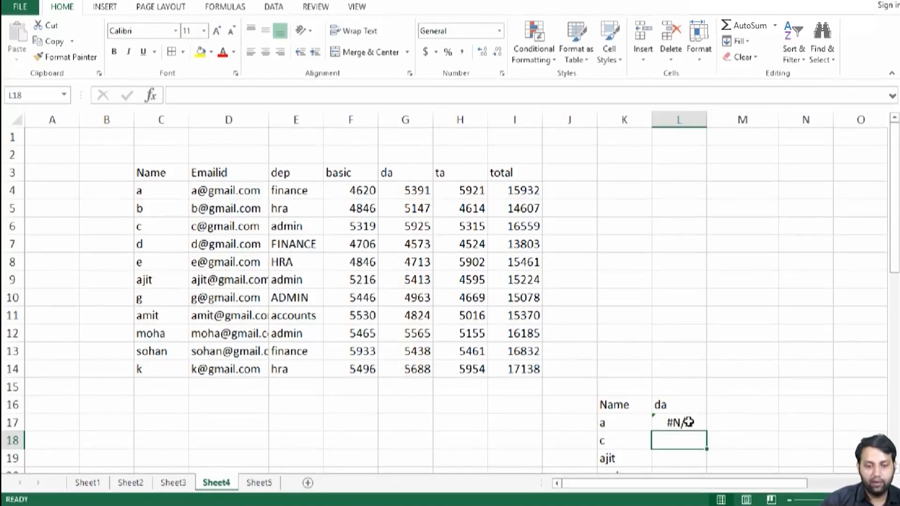
click(688, 422)
drag(707, 428, 693, 440)
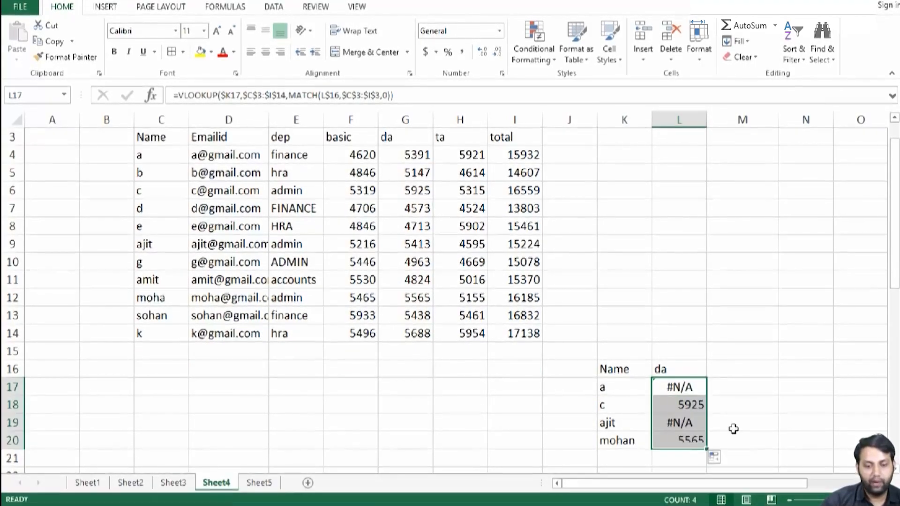
click(739, 426)
Delete the da header and its lookup formulas from L16:L20.
scroll(719, 426, up, 1)
drag(625, 402, 690, 463)
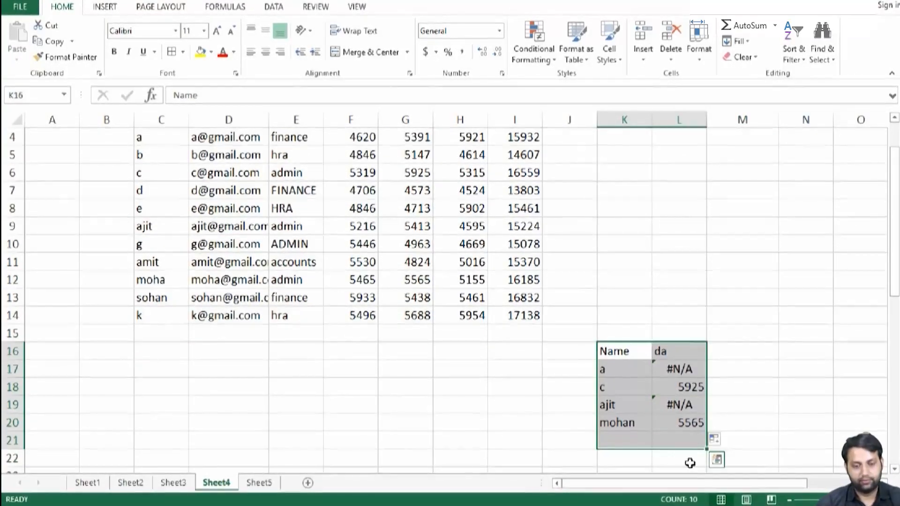
drag(663, 351, 673, 417)
key(Delete)
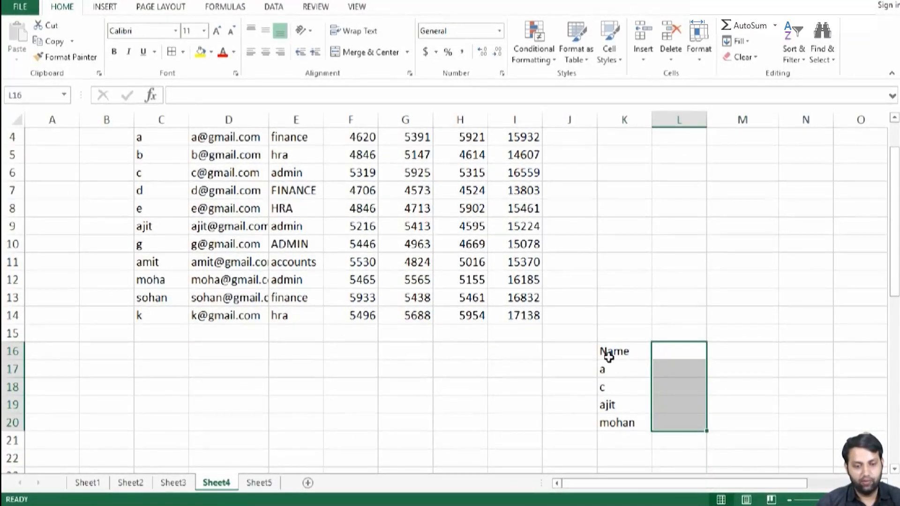
Copy the Name list from K16:K20 to L5:L9.
drag(608, 352, 611, 420)
key(ctrl+c)
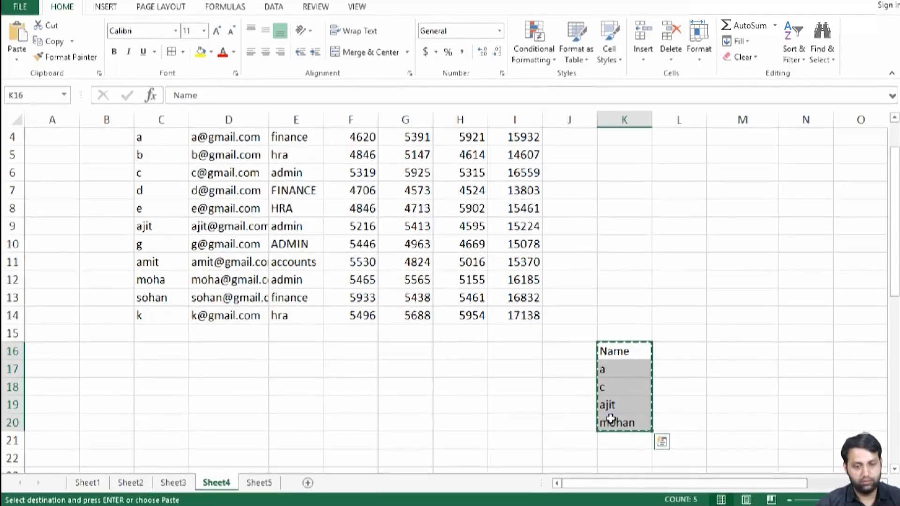
scroll(610, 417, up, 3)
click(695, 213)
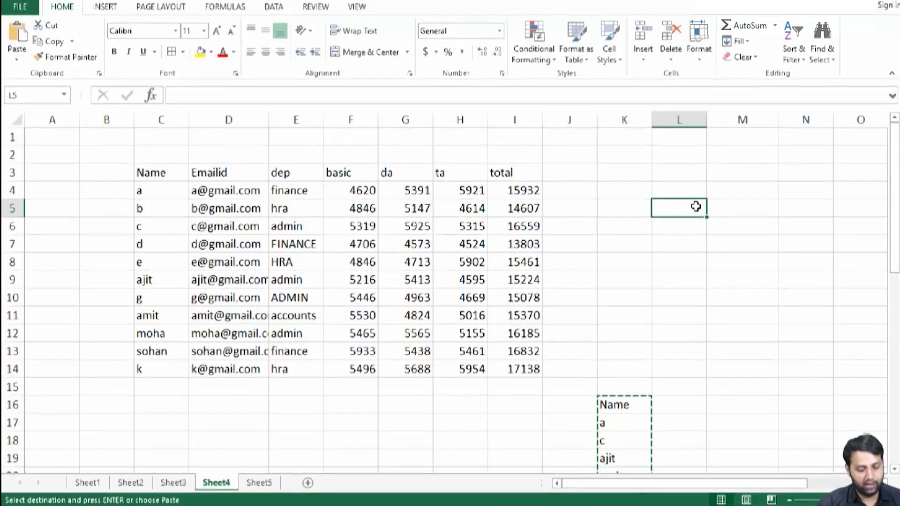
key(ctrl+v)
click(691, 365)
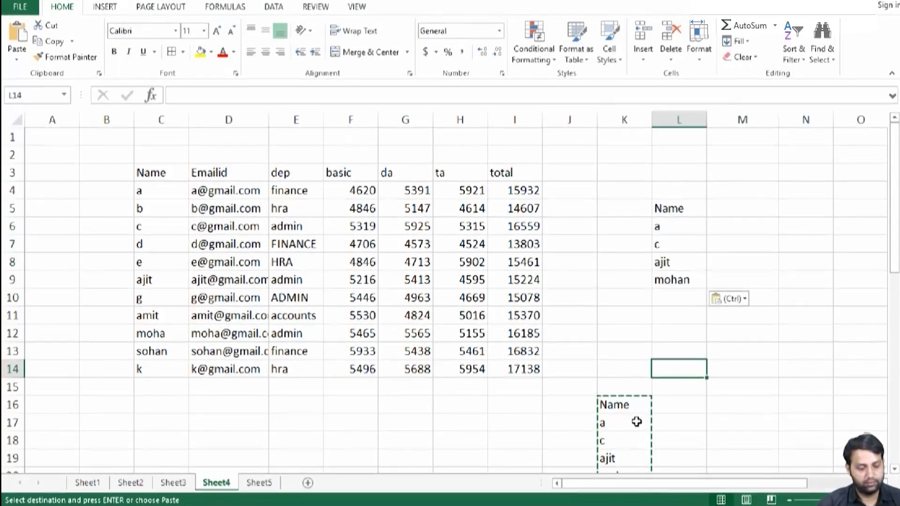
key(Escape)
Enter the header dep in M5 beside the copied Name header.
click(724, 210)
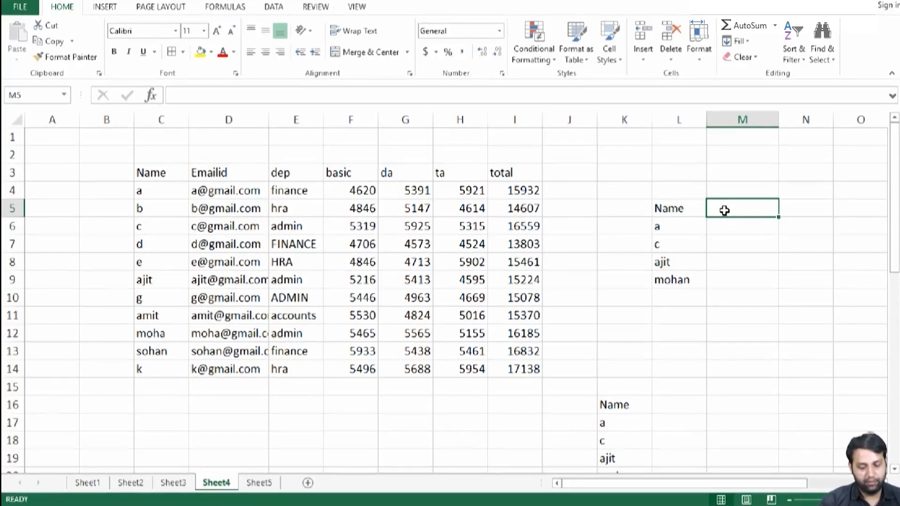
text(dep)
key(Return)
Start a VLOOKUP formula in M6 with lookup value $L6 and the absolute table array $C$4:$I$14.
text(=vl)
key(Tab)
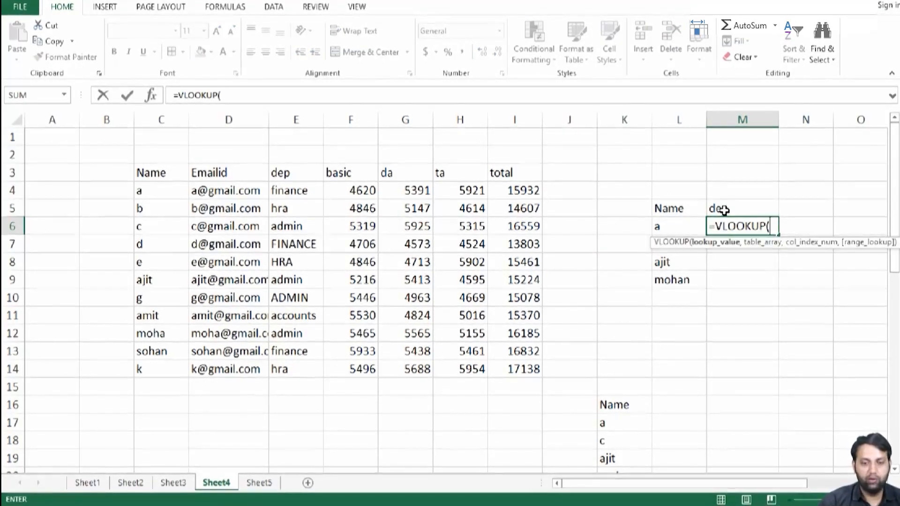
click(683, 227)
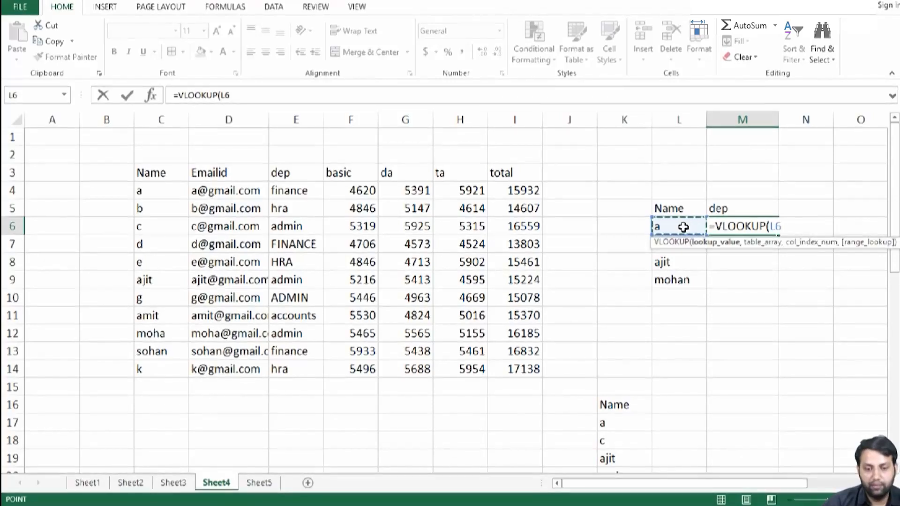
key(F4)
key(F4)
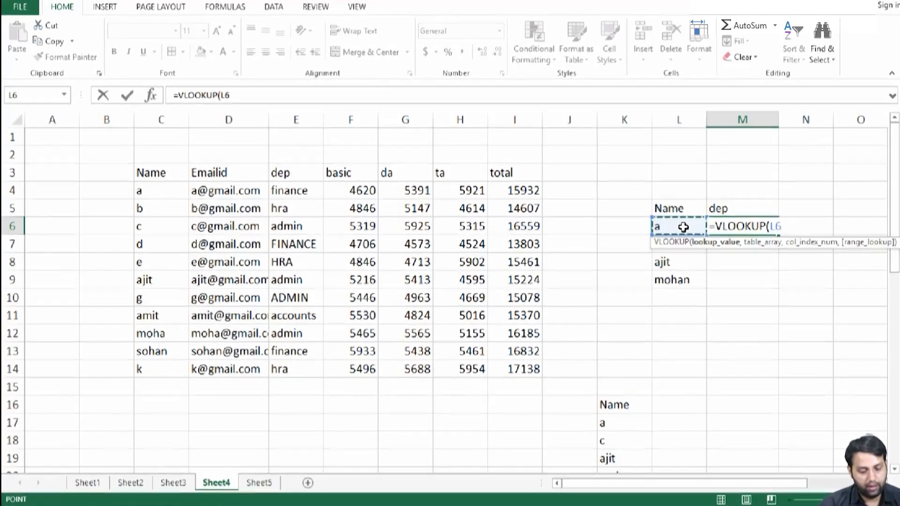
key(F4)
text(,)
drag(140, 191, 524, 362)
key(F4)
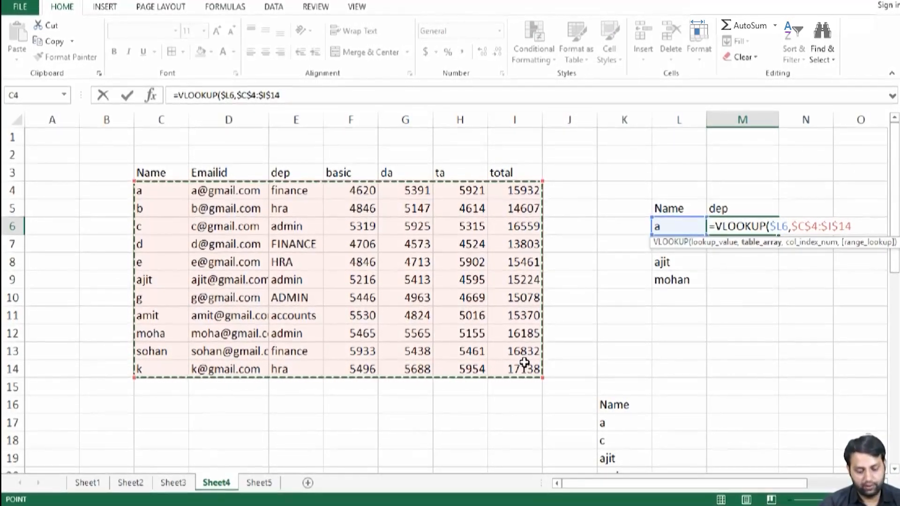
Complete the VLOOKUP in M6 with MATCH(M$5,$C$3:$I$3,0) as the column index and accept the closing-bracket correction.
text(,)
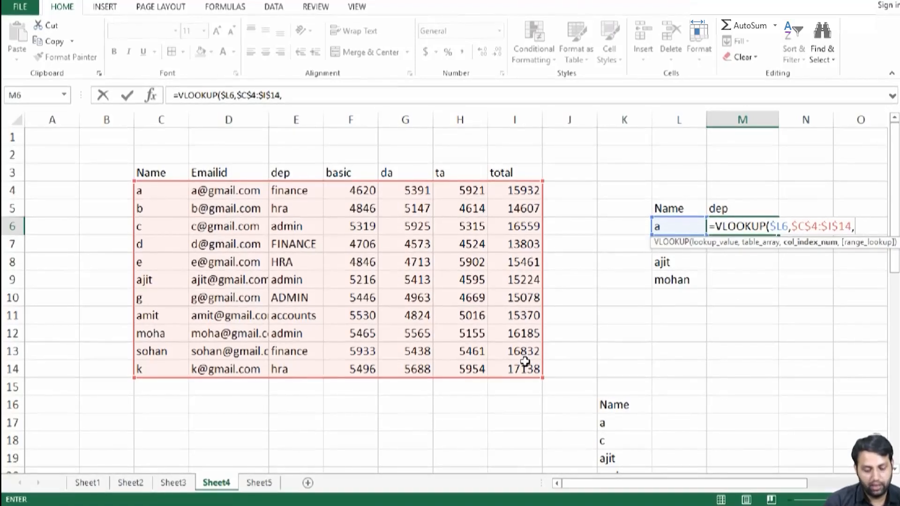
text(match)
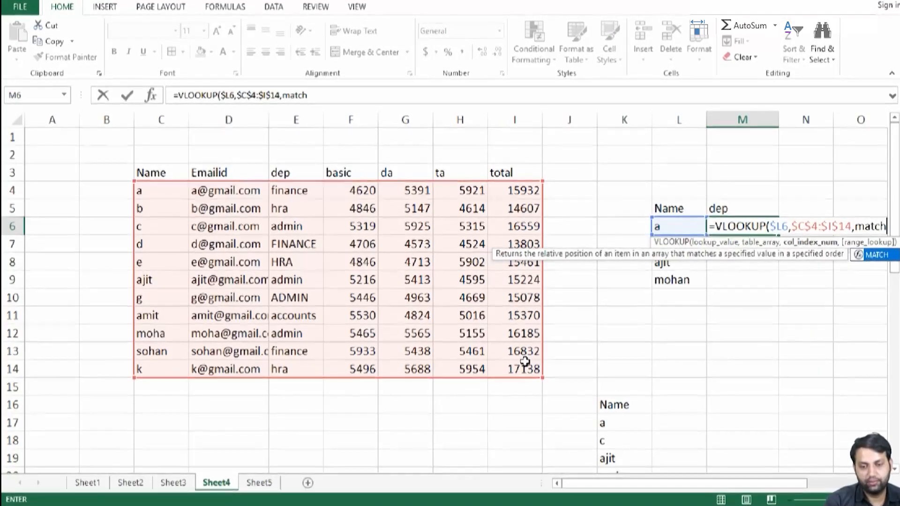
text(()
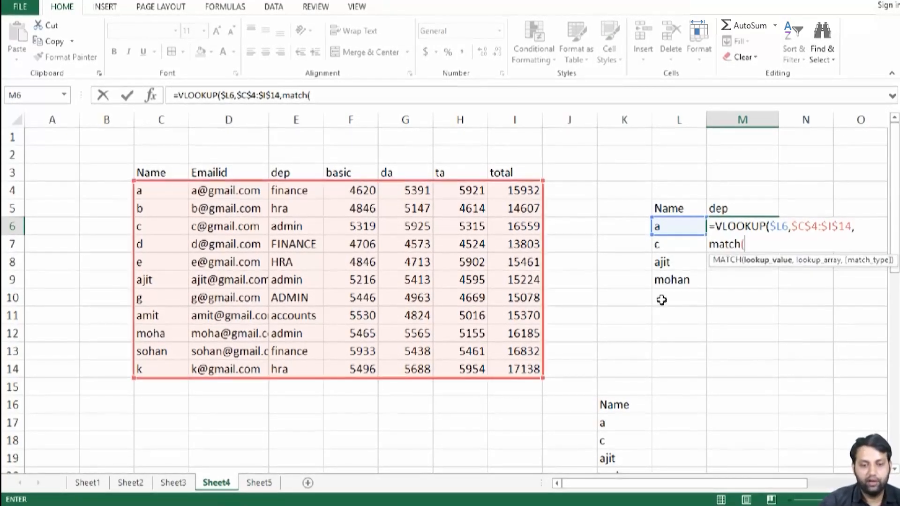
click(730, 206)
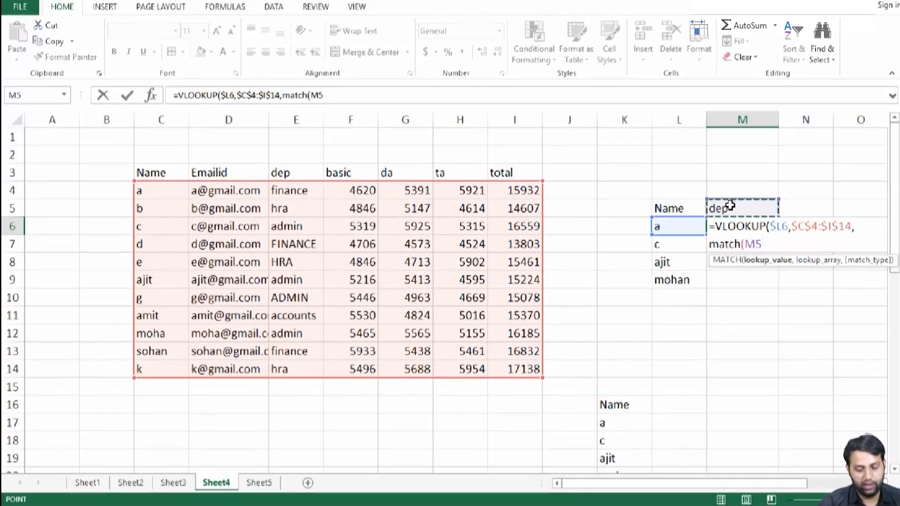
text(,)
drag(155, 173, 501, 170)
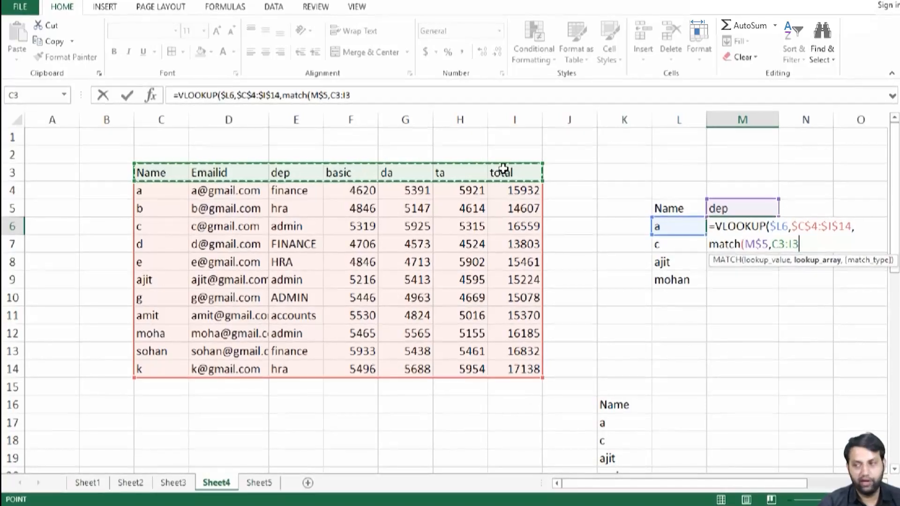
key(F4)
text(,0))
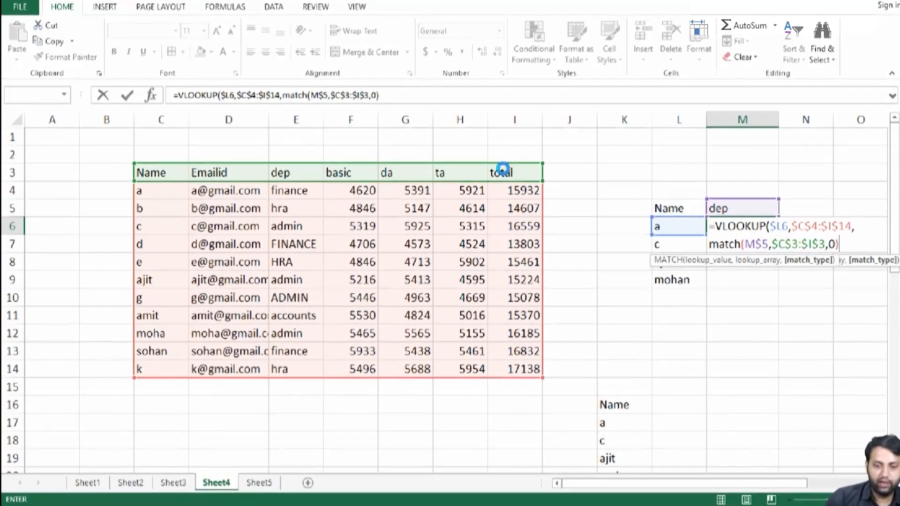
key(Return)
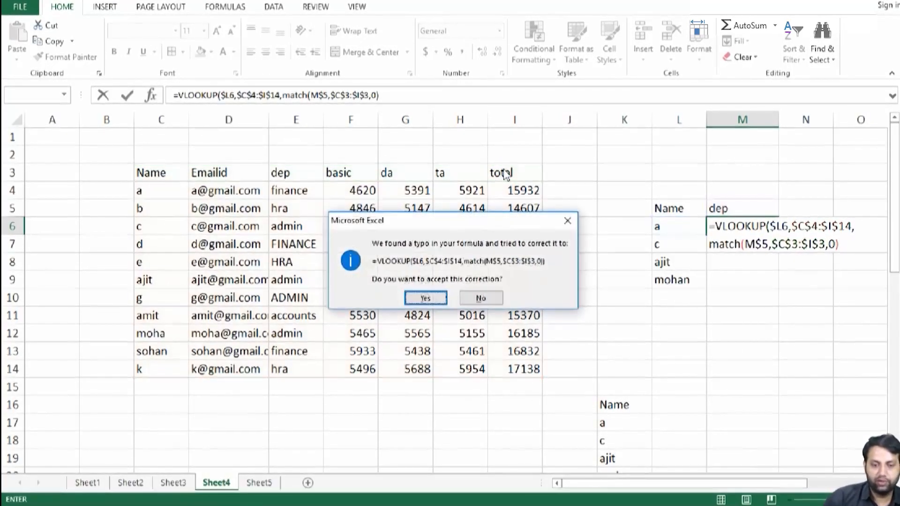
key(Return)
Fill the VLOOKUP-MATCH formula from M6 down through M9.
click(771, 227)
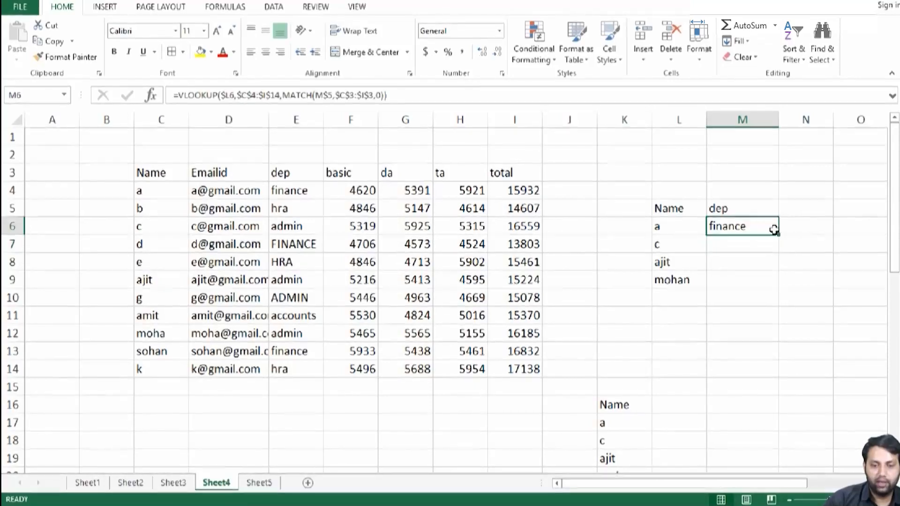
drag(778, 235, 780, 285)
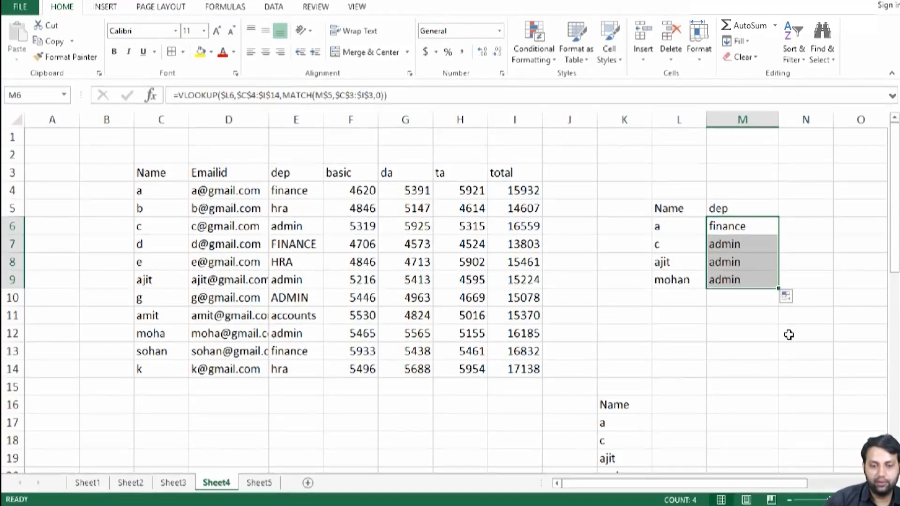
click(787, 335)
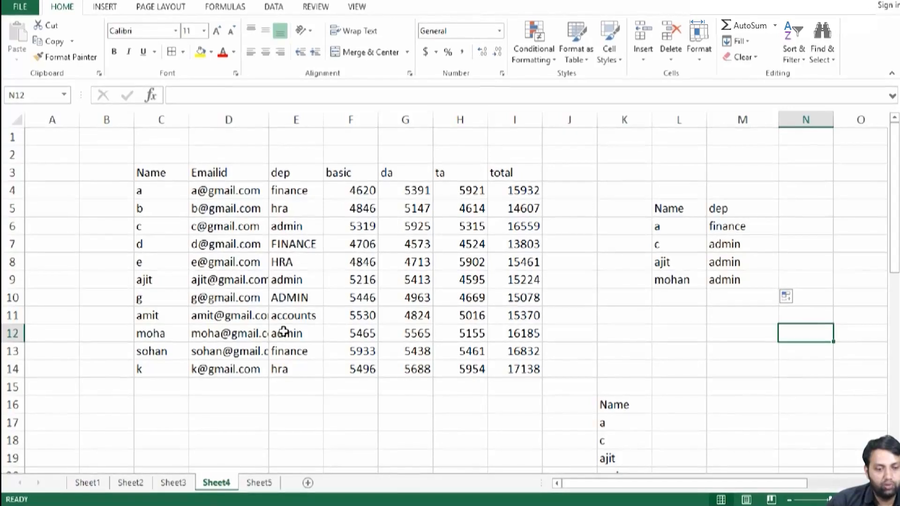
Change the header in M5 to basic and compare the lookup with the source table's basic column.
click(735, 204)
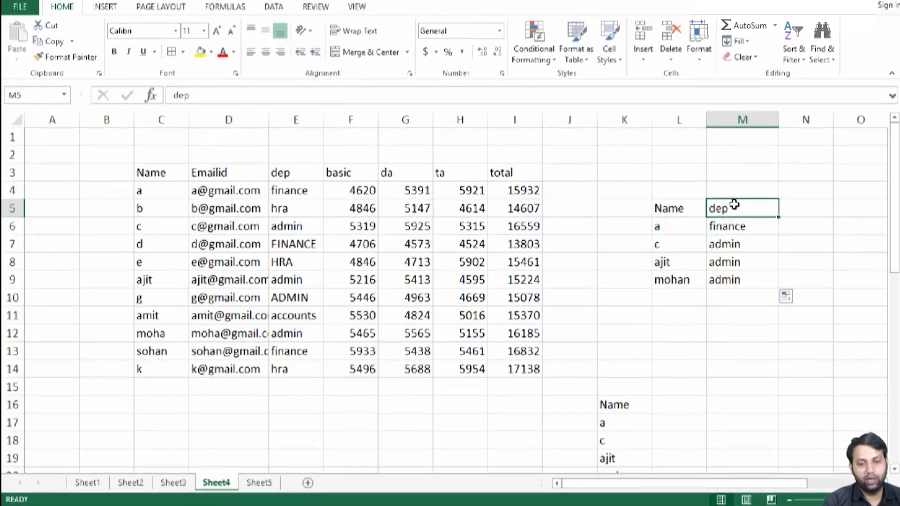
text(basic)
key(Return)
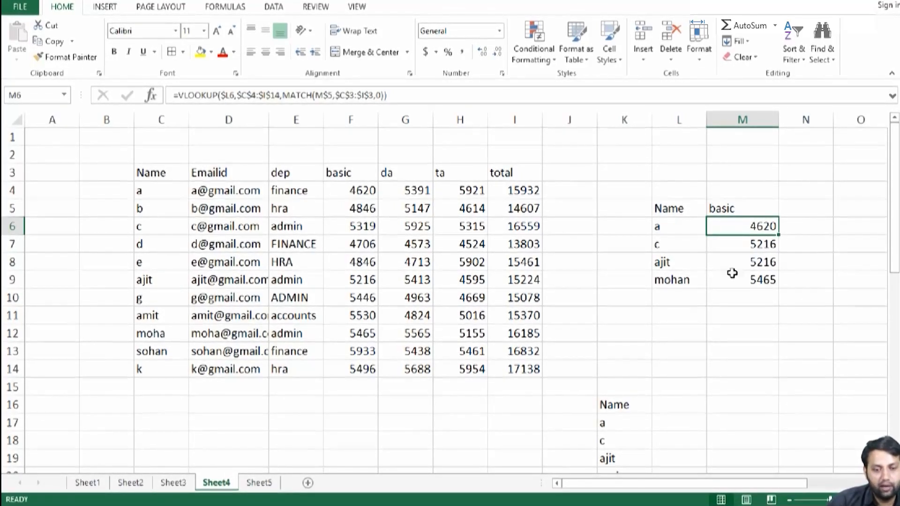
click(412, 227)
click(360, 226)
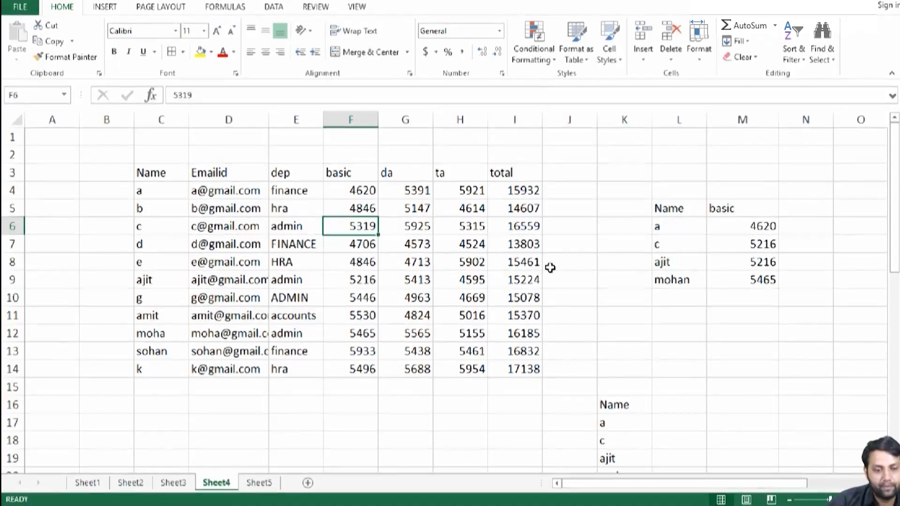
Replace the name in C9 of the source table with a different first name.
click(755, 263)
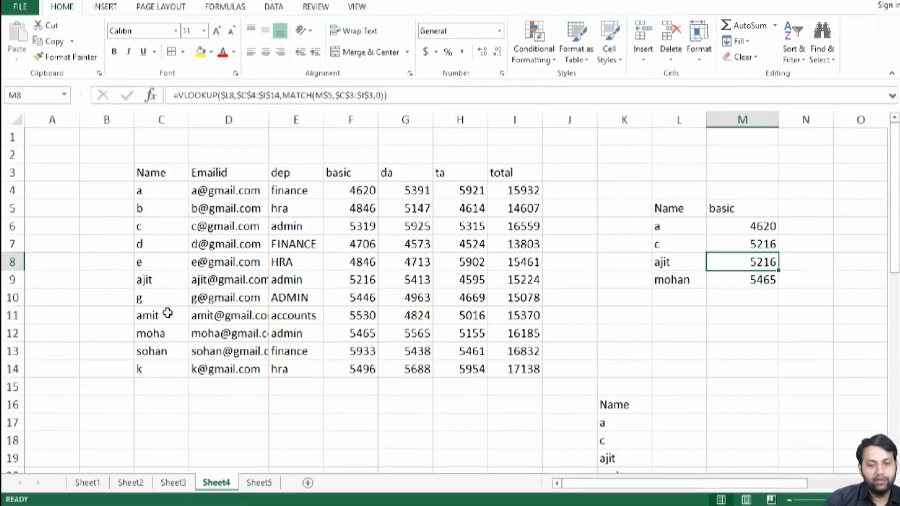
click(162, 281)
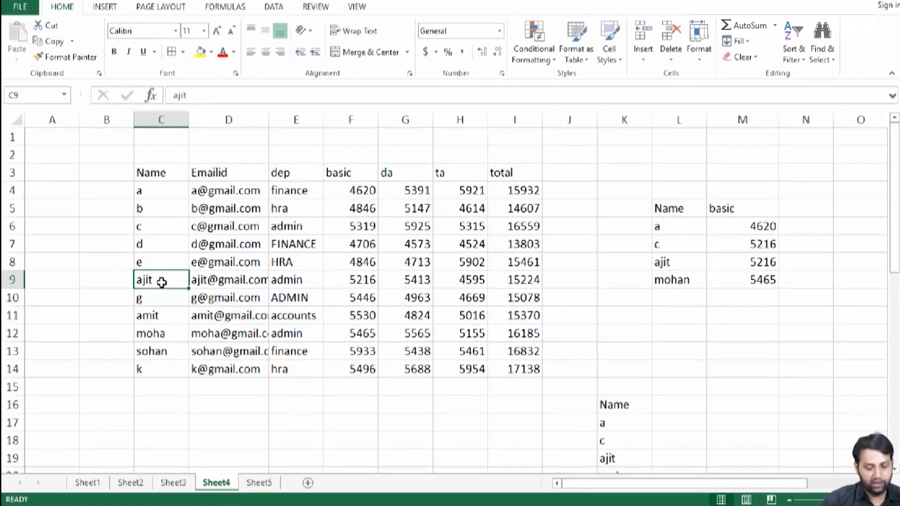
text(lalit)
key(Return)
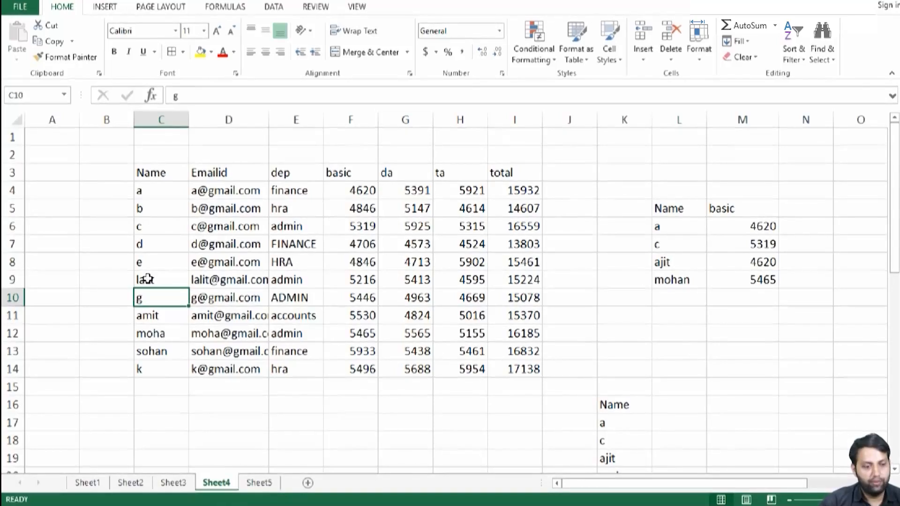
Change the lookup name in L8 to match the name in C9.
click(369, 280)
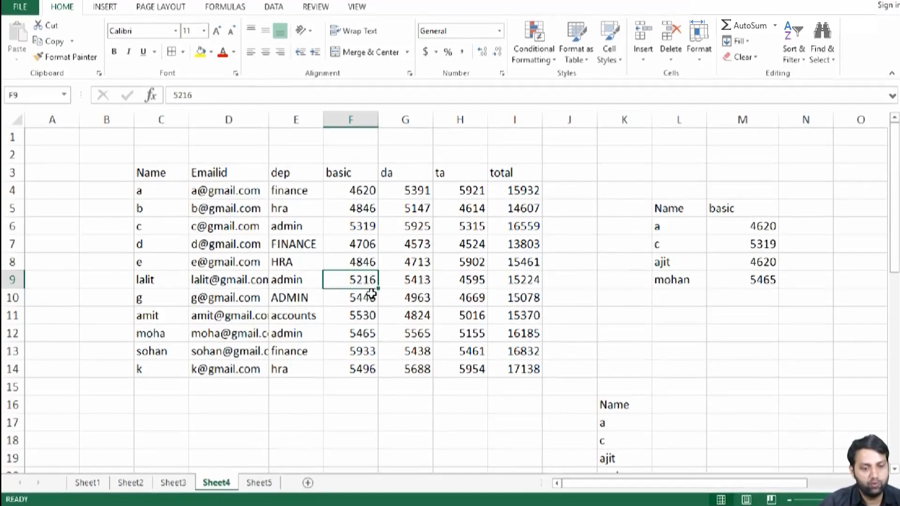
click(684, 265)
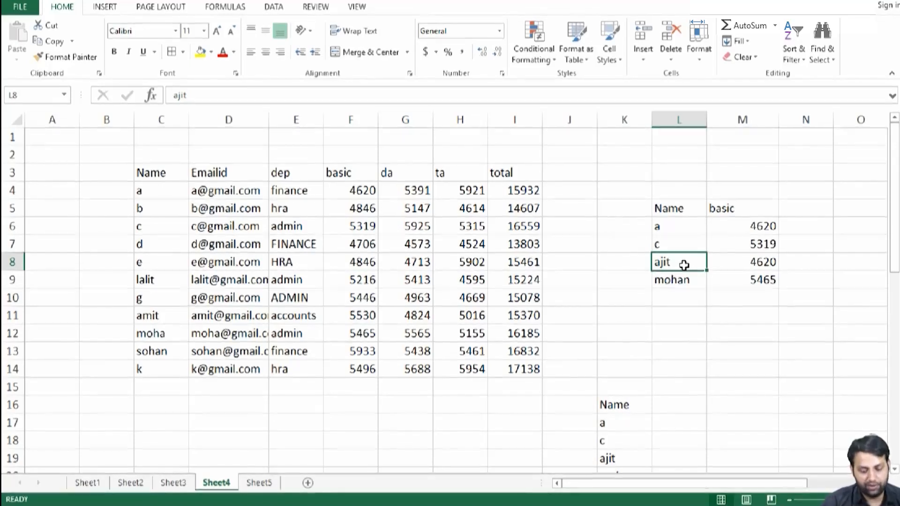
text(lalit)
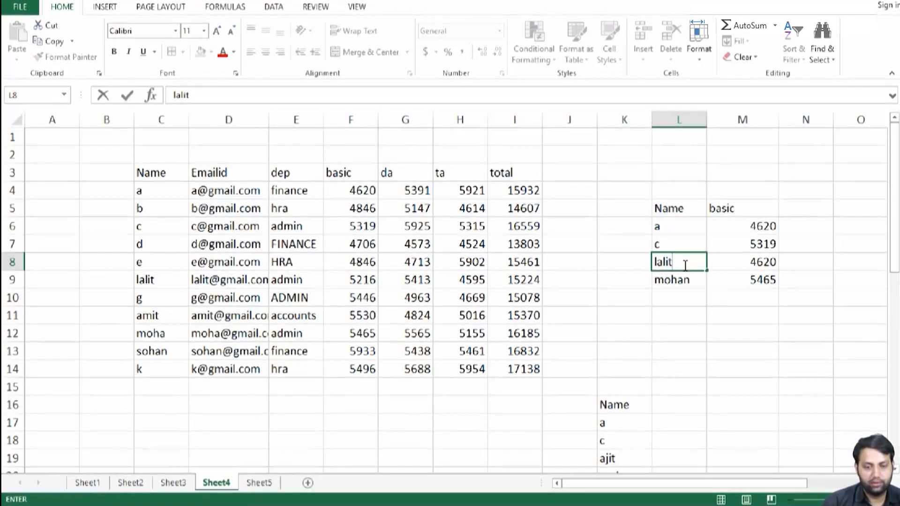
key(Return)
click(684, 266)
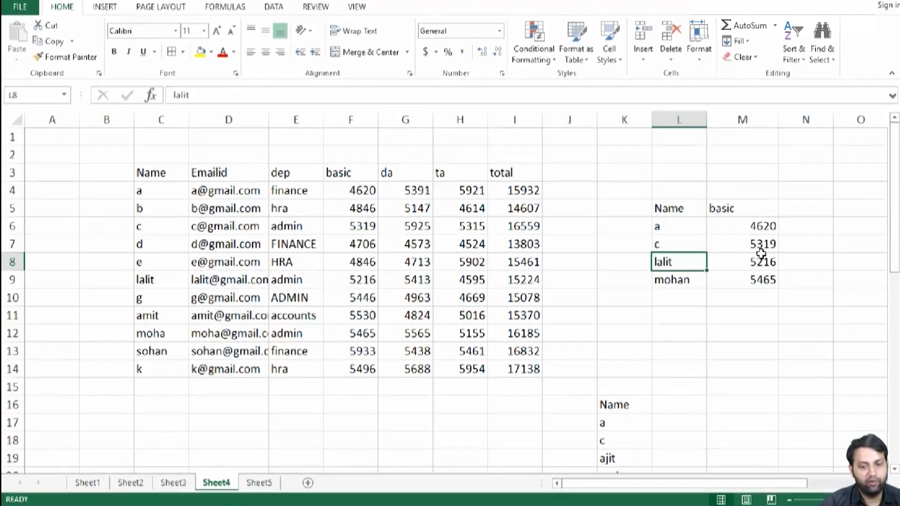
Change the lookup header in M5 to da.
click(747, 209)
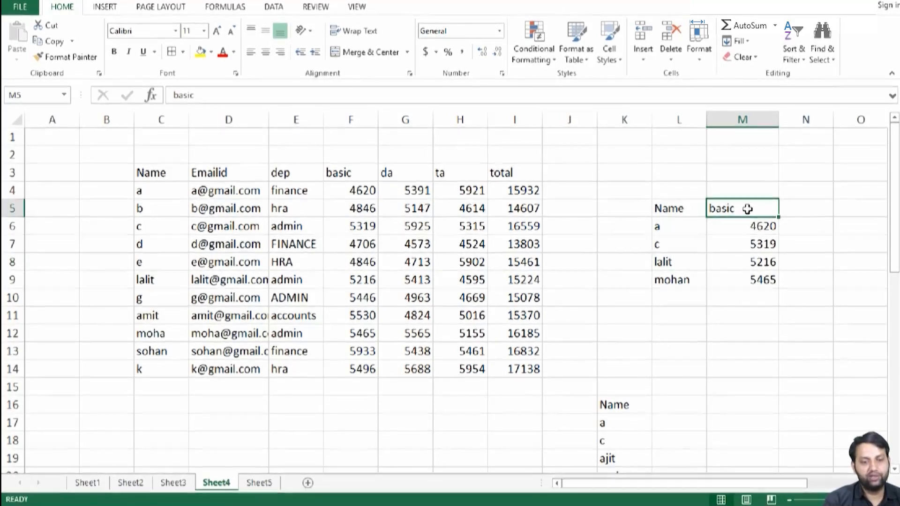
text(da)
key(Return)
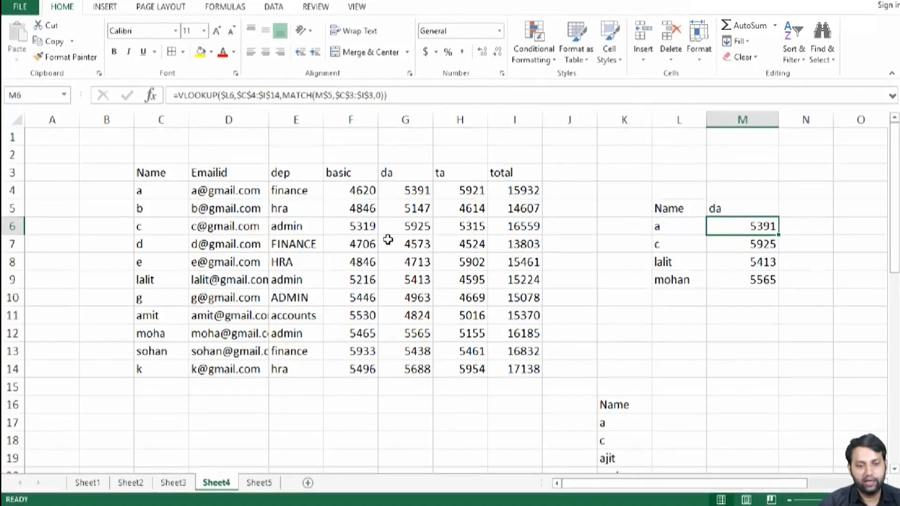
Delete the da header and its lookup formulas from M5:M9.
click(760, 242)
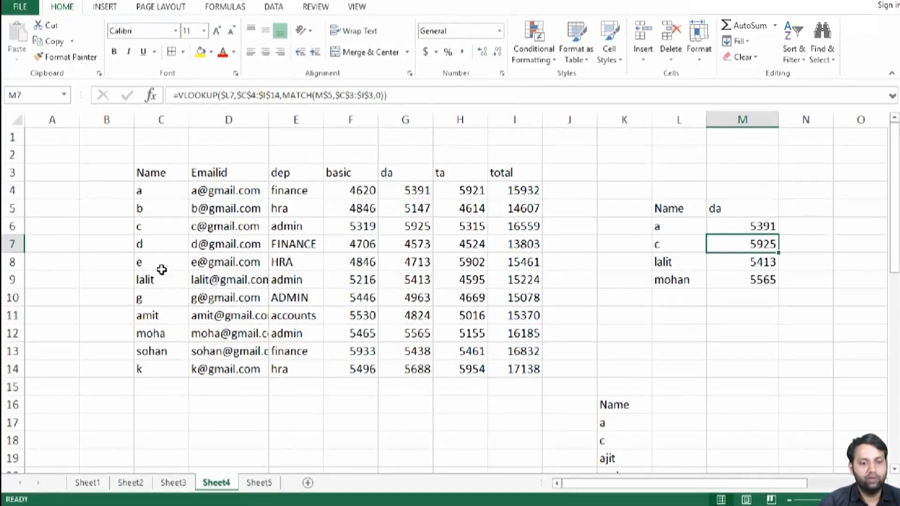
click(144, 193)
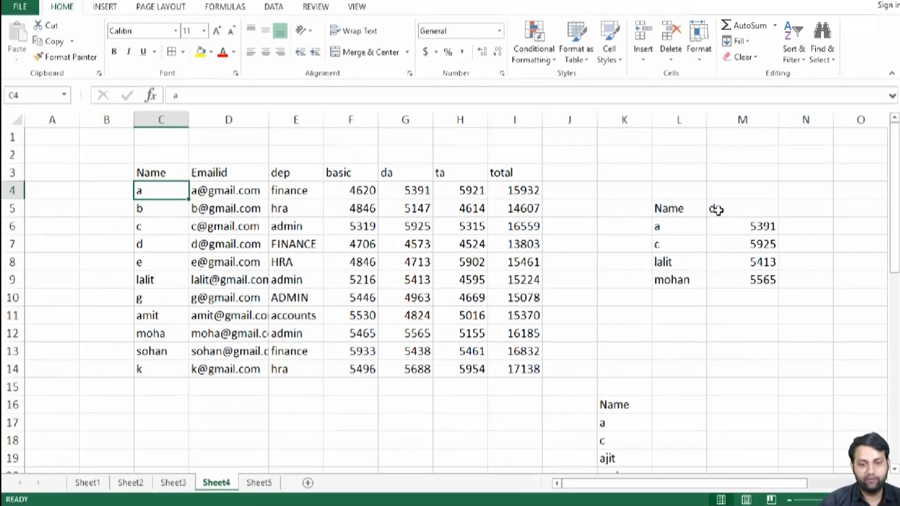
drag(715, 209, 739, 281)
key(Delete)
Replace the entries in C4:C9 of the source table's Name column with six full first names or surnames.
click(143, 192)
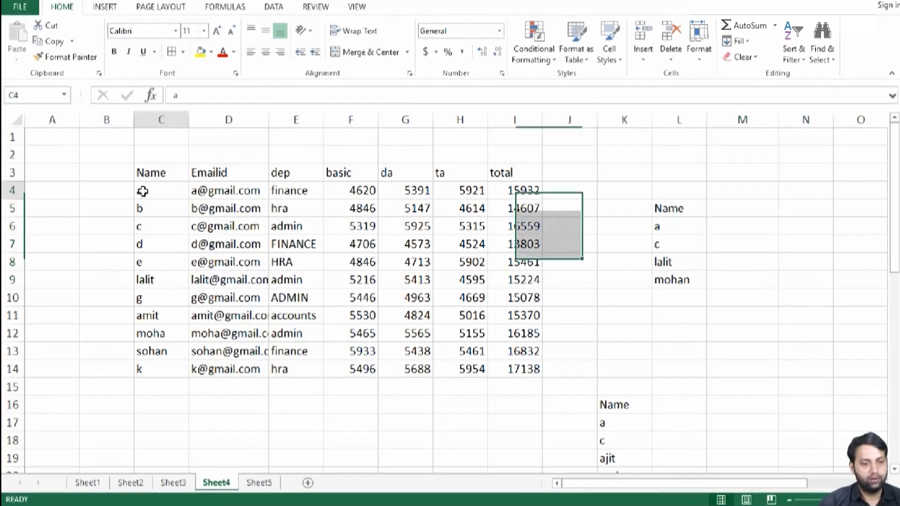
text(ajit)
key(Return)
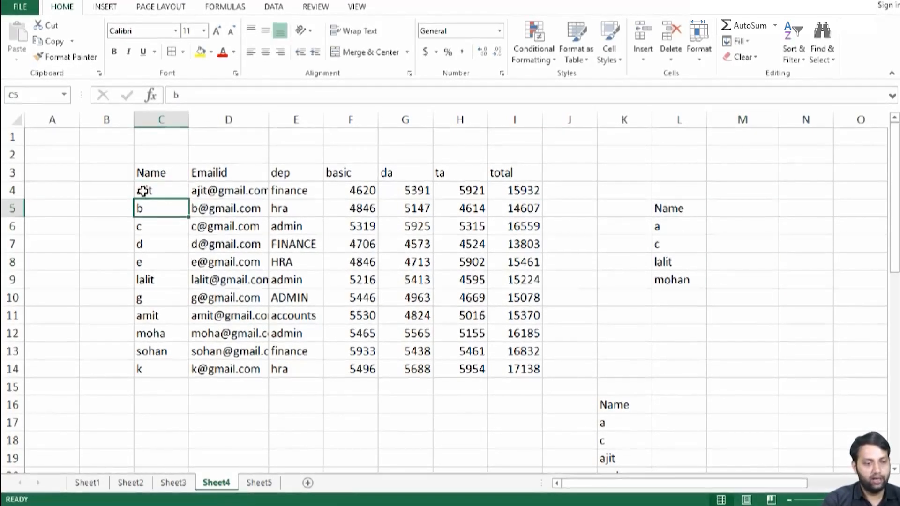
text(mohan)
key(Return)
text(so)
key(Return)
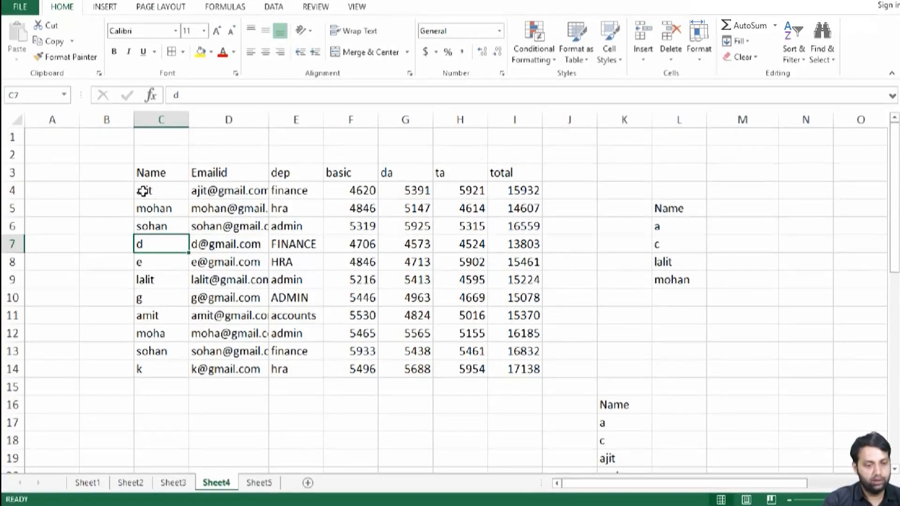
text(uran)
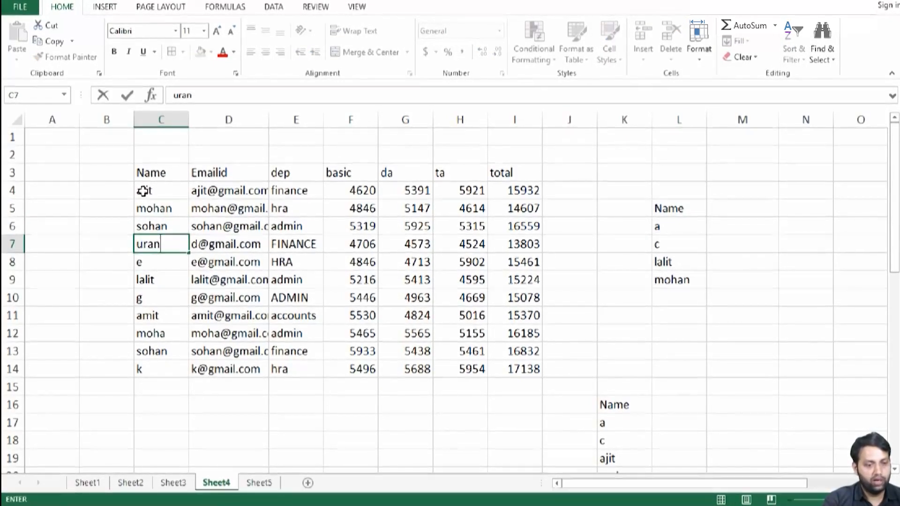
key(Return)
text(ra)
key(Return)
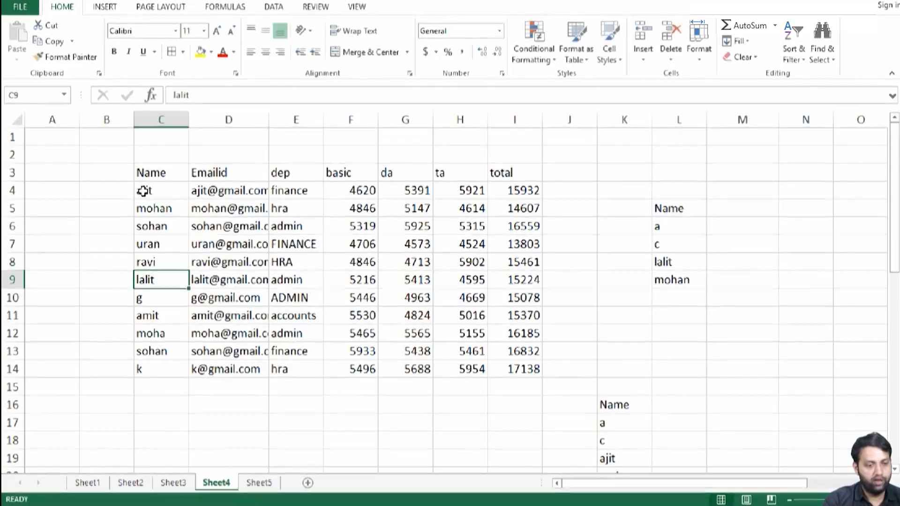
text(tyagi)
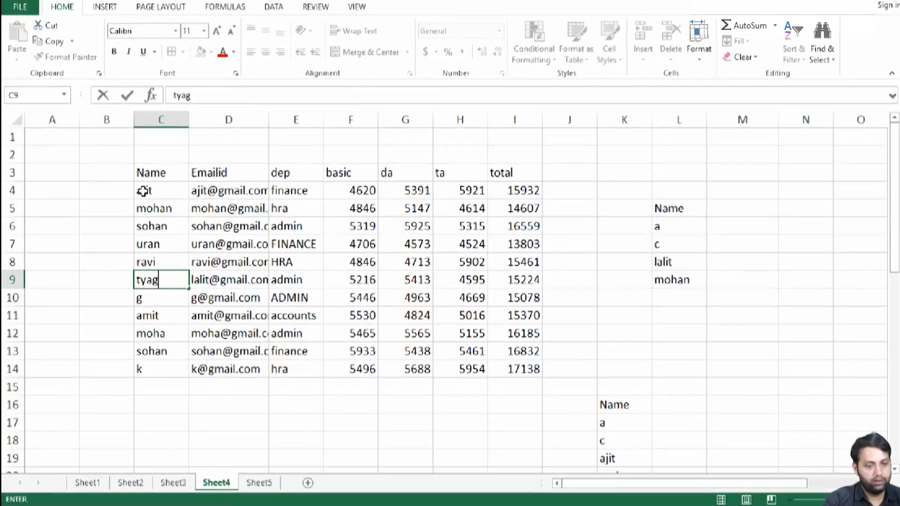
key(Return)
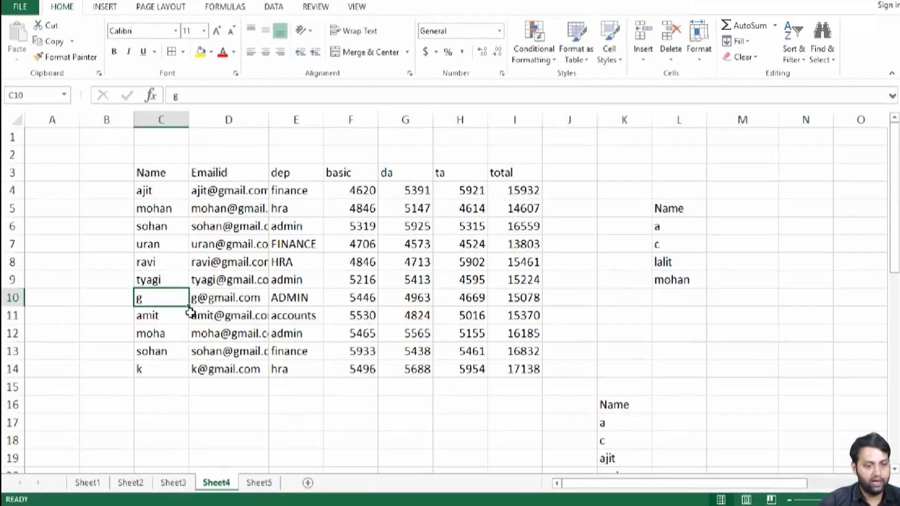
Clear the remaining records in C10:I14 of the source table.
drag(183, 302, 513, 371)
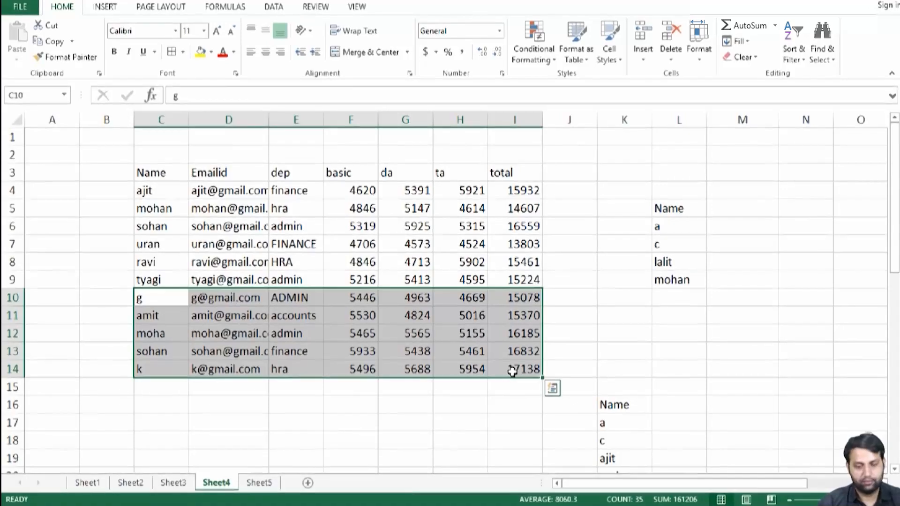
key(Delete)
click(699, 317)
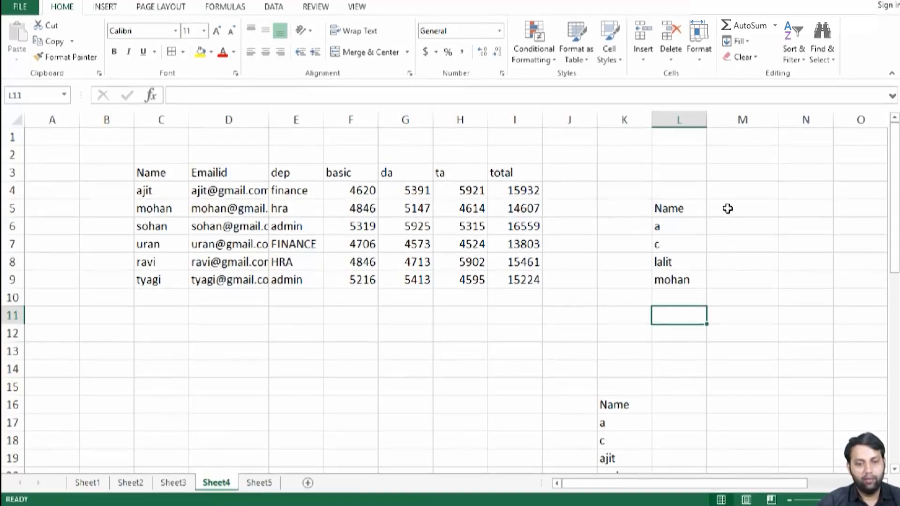
Replace the four names in L6:L9 of the lookup list and select the empty header cell M5 beside Name.
click(669, 228)
text(ajit)
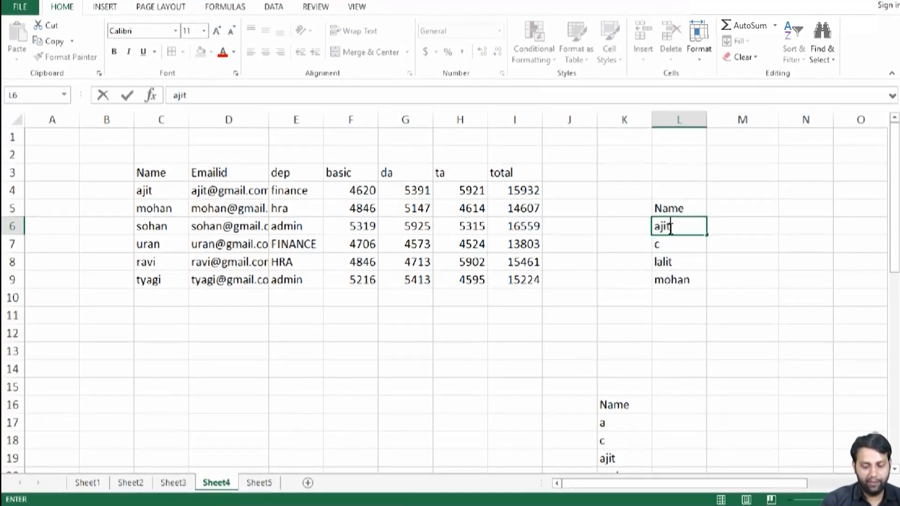
key(Return)
text(sohan)
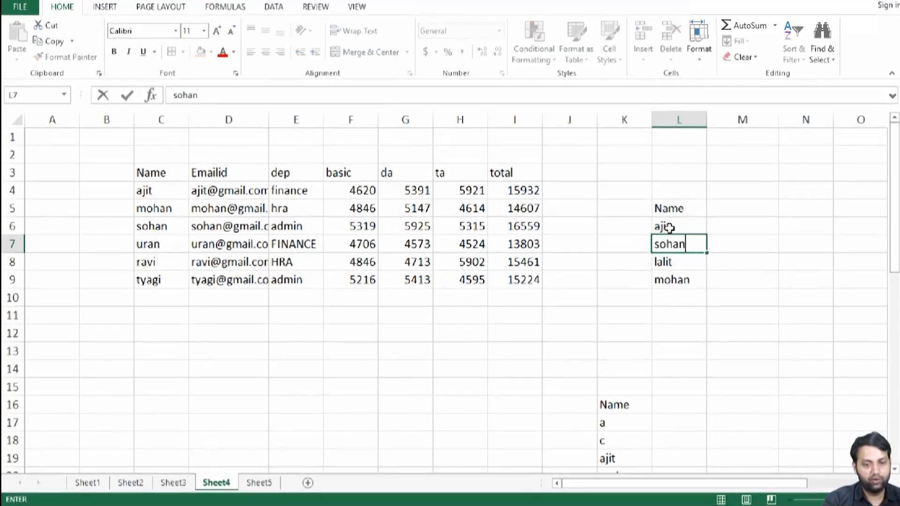
key(Return)
text(ravi)
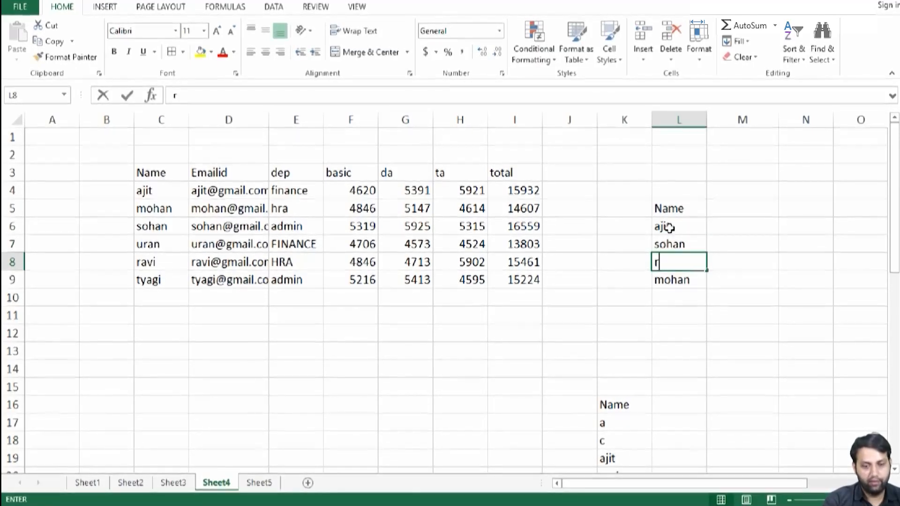
key(Return)
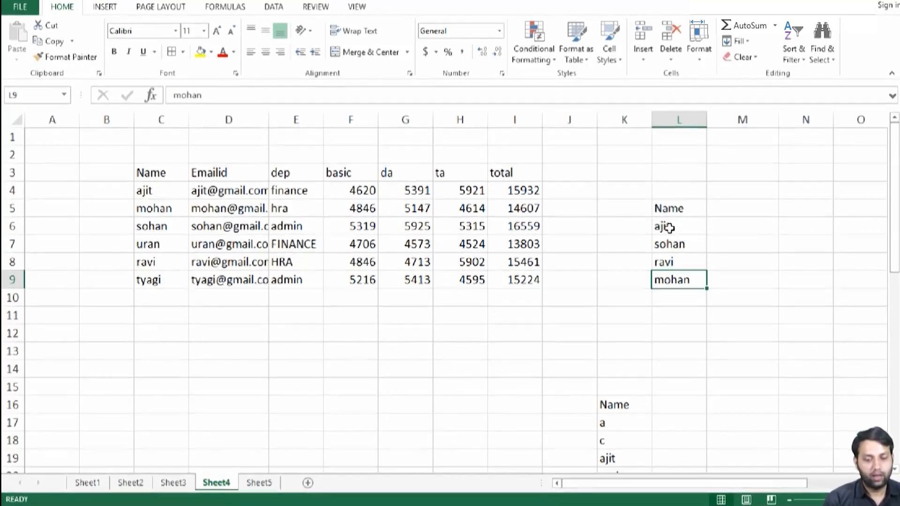
text(mis)
key(Return)
key(Right)
key(Up)
key(Up)
key(Up)
key(Up)
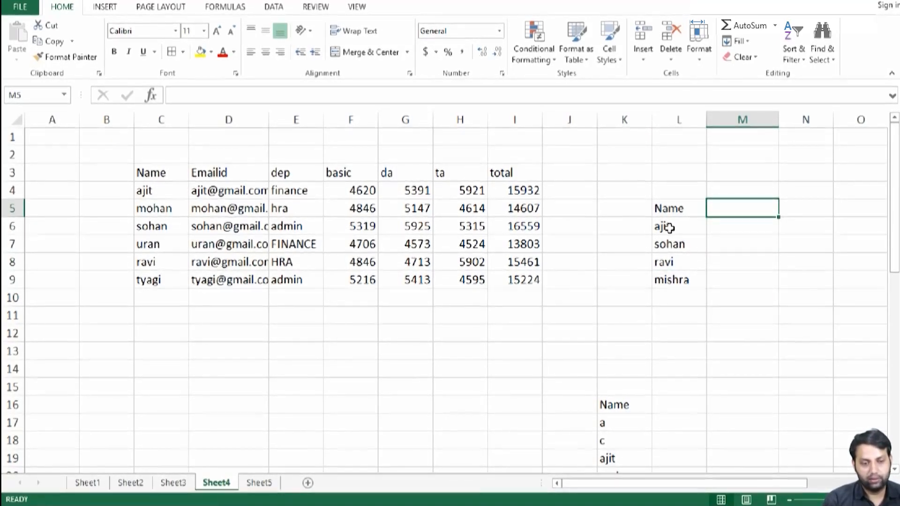
text(dep)
key(Return)
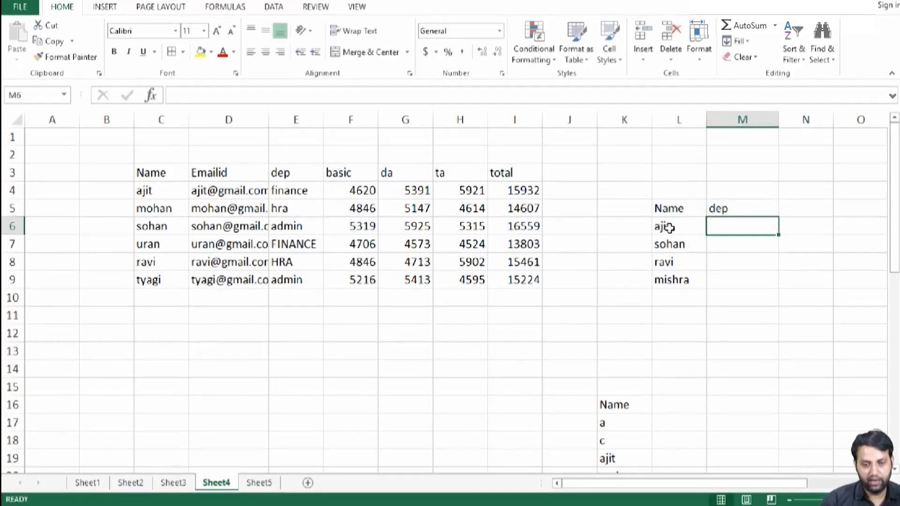
key(Up)
key(Delete)
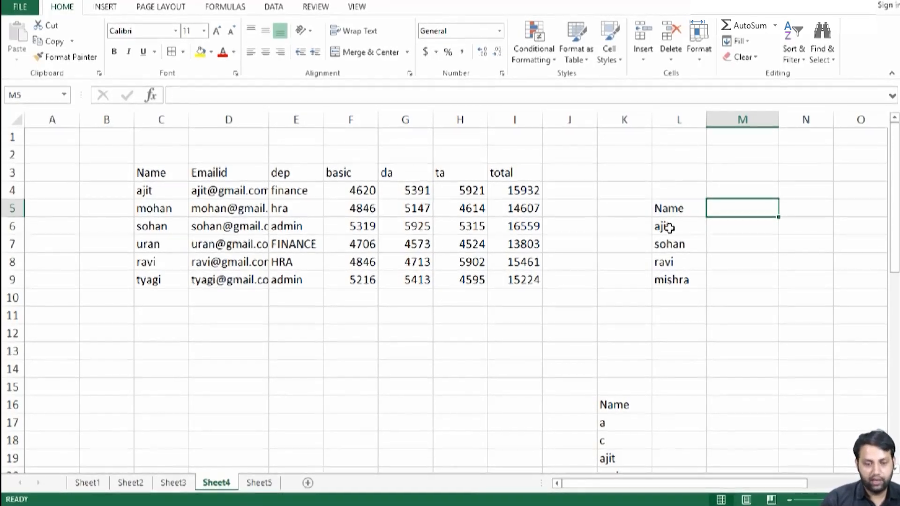
Enter emailid as the header in M5 and start a VLOOKUP in M6 with lookup value $L6 and table array $C$4:$I$9.
text(emailid)
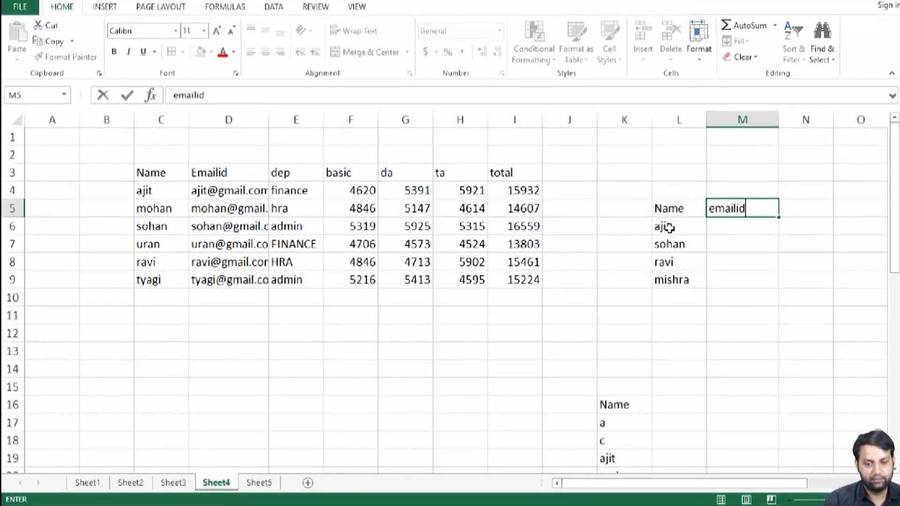
key(Return)
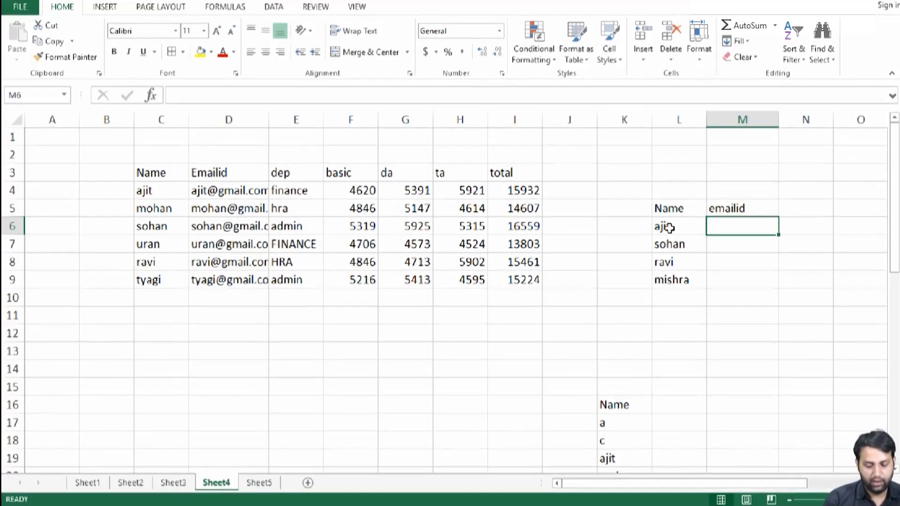
text(=vl)
key(Tab)
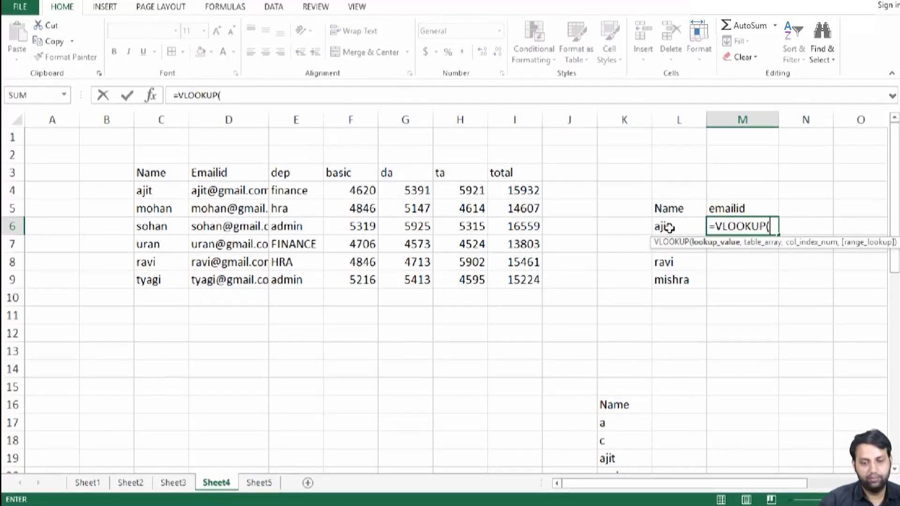
click(680, 228)
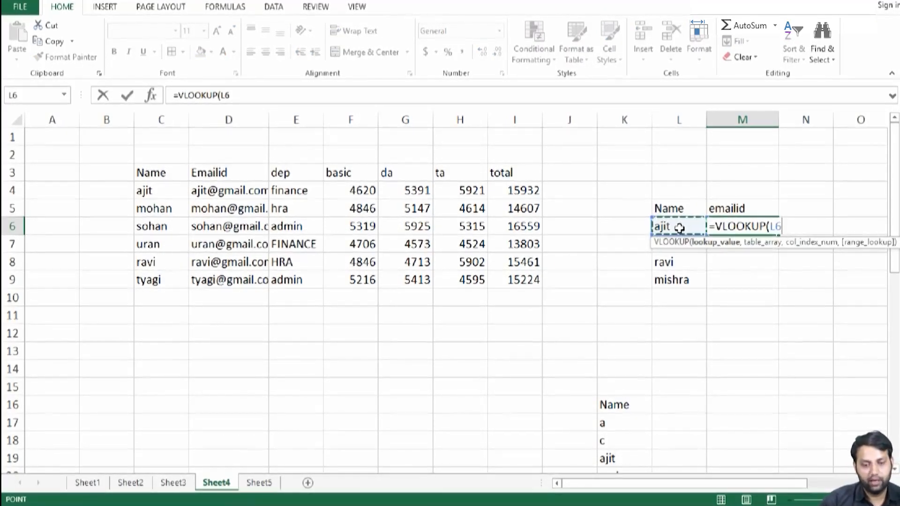
key(F4)
key(F4)
key(F4)
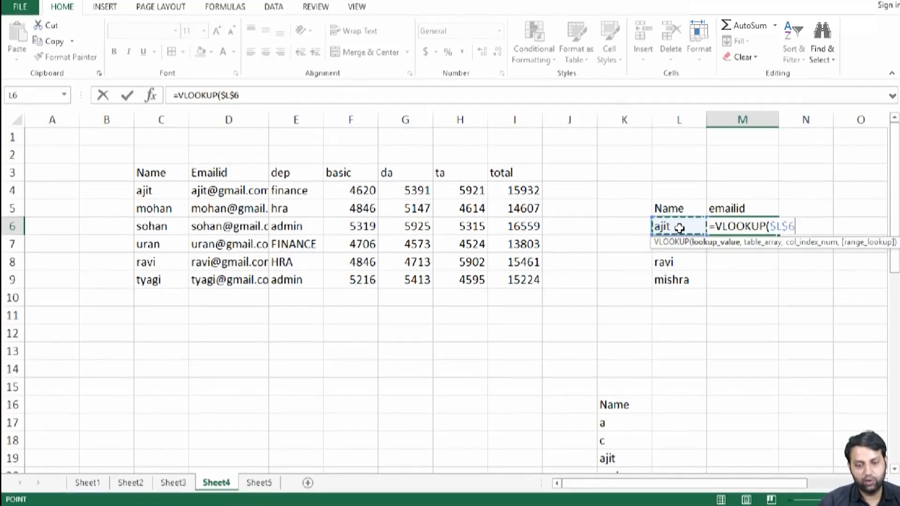
text(,)
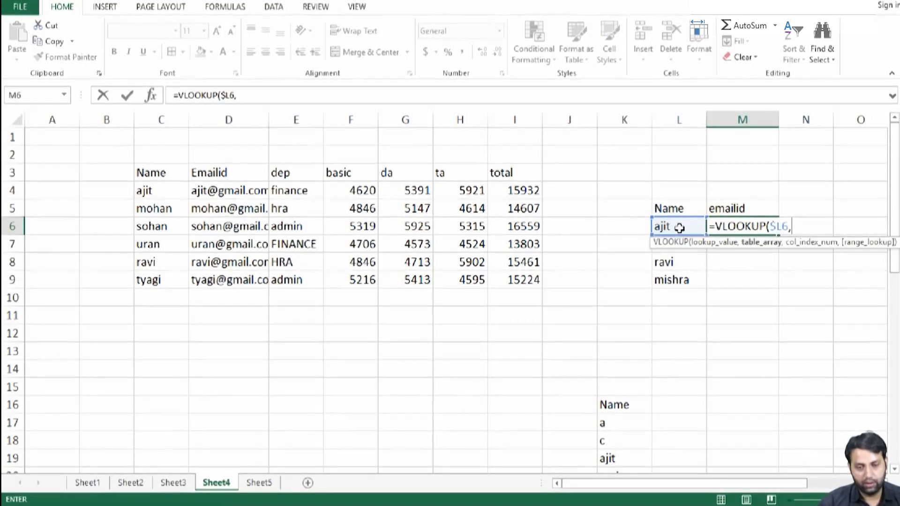
drag(158, 194, 517, 271)
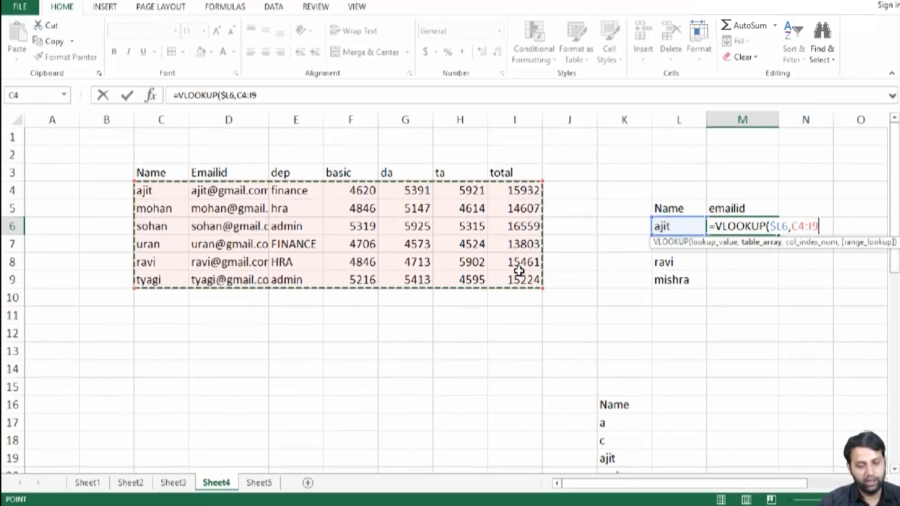
key(F4)
text(,)
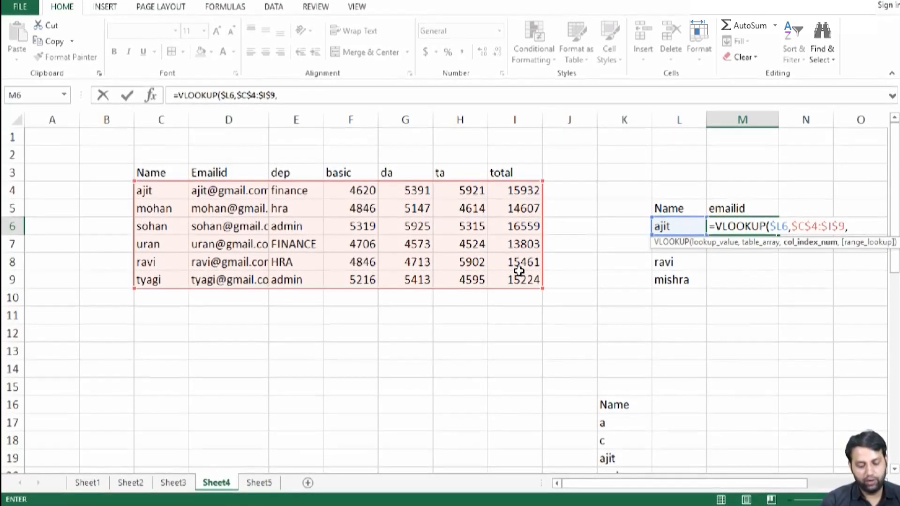
text(match()
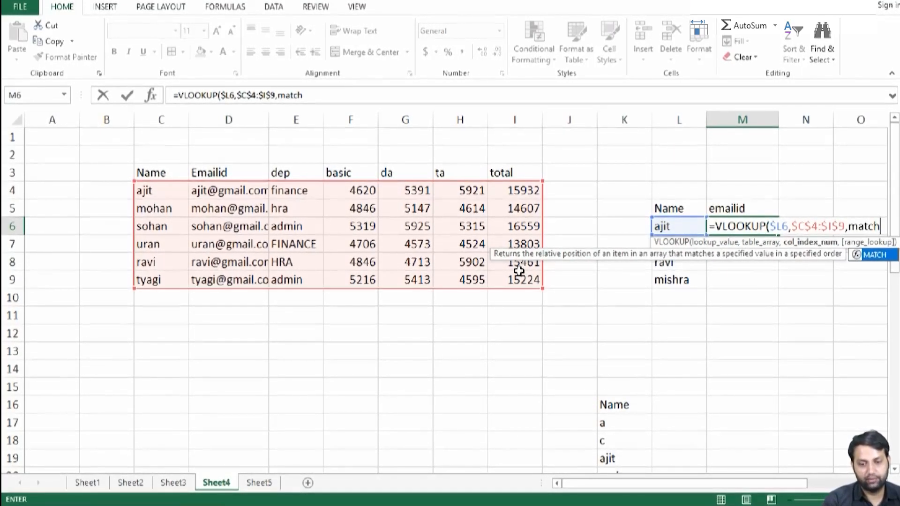
key(BackSpace)
key(BackSpace)
key(BackSpace)
key(BackSpace)
key(BackSpace)
key(BackSpace)
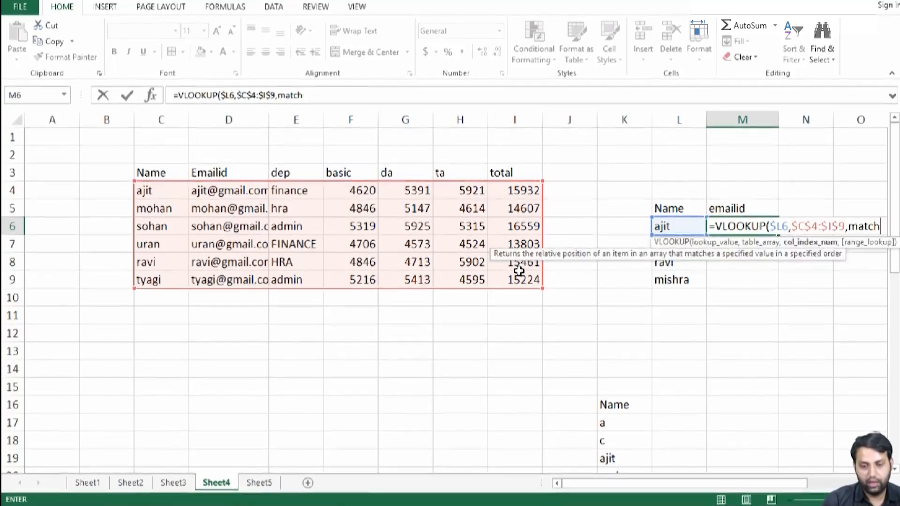
key(BackSpace)
text(,)
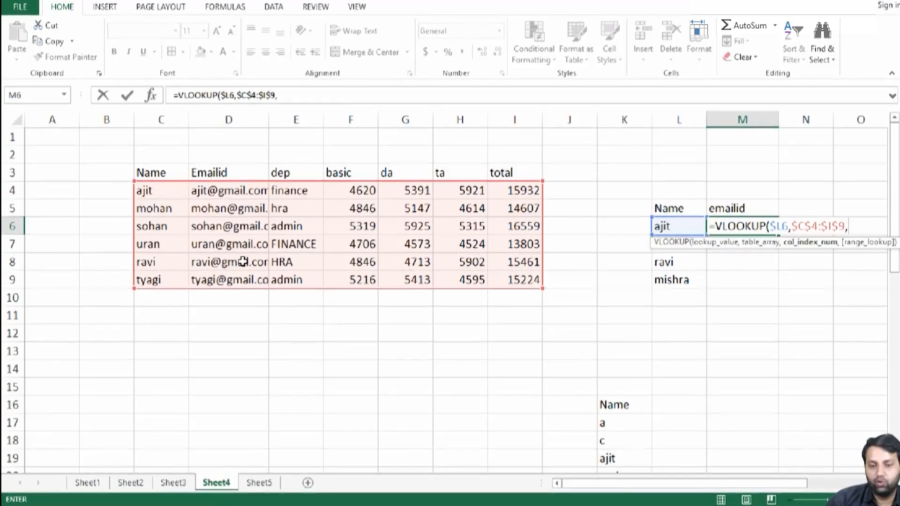
Complete the M6 formula with column index 2 followed by MATCH(M$5,$C$3:$I$3,0) as the last argument.
text(,m)
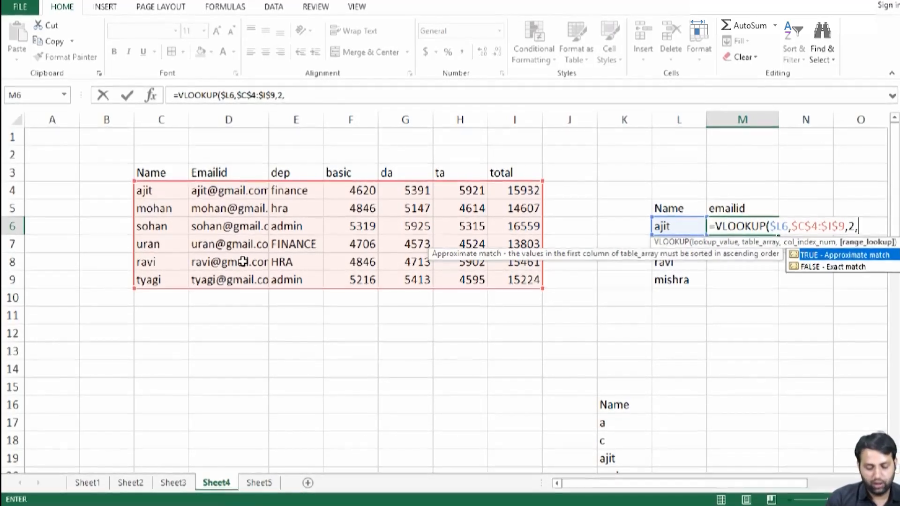
text(atch)
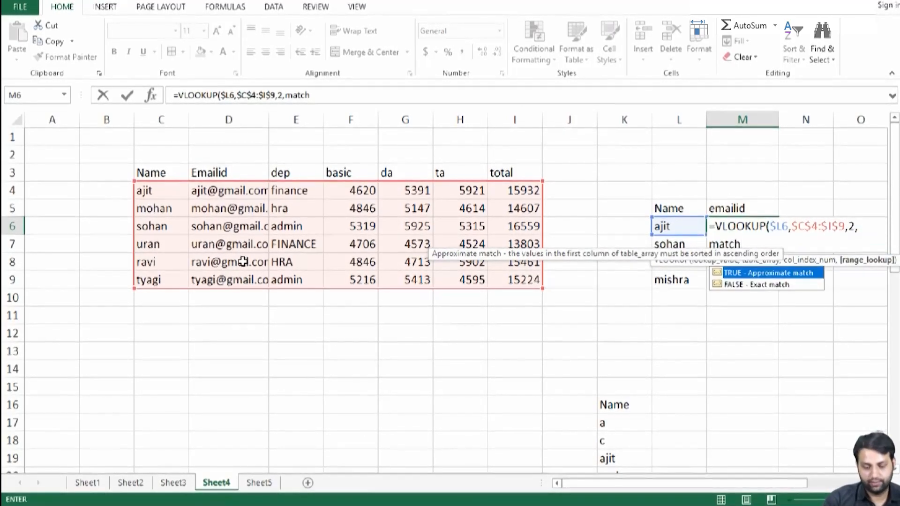
text(()
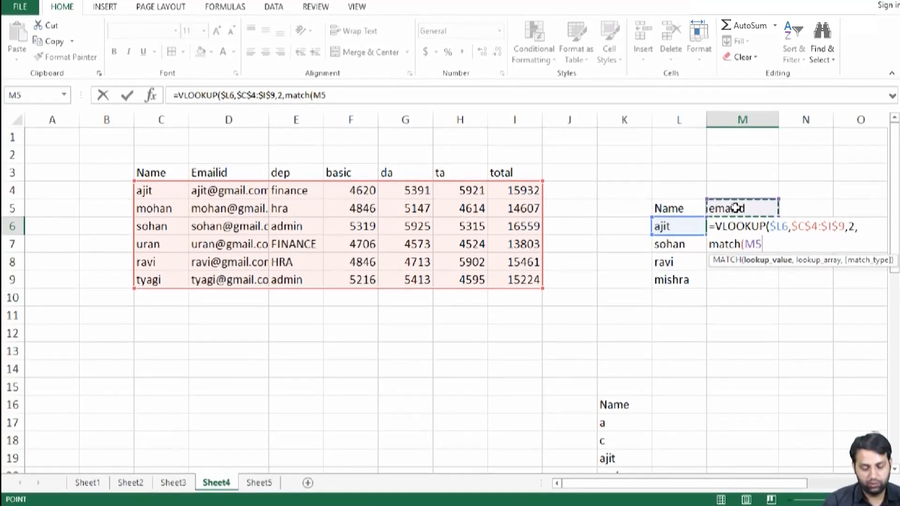
key(F4)
key(F4)
text(,)
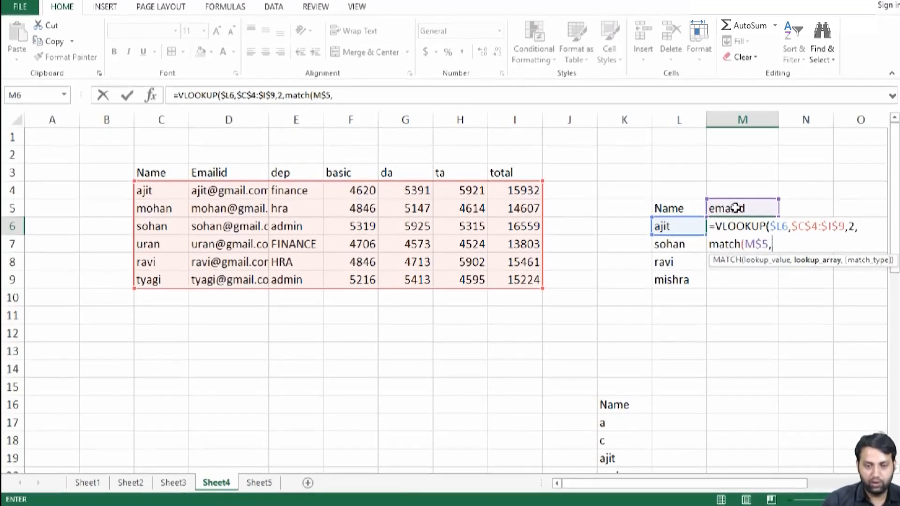
drag(186, 171, 498, 171)
key(F4)
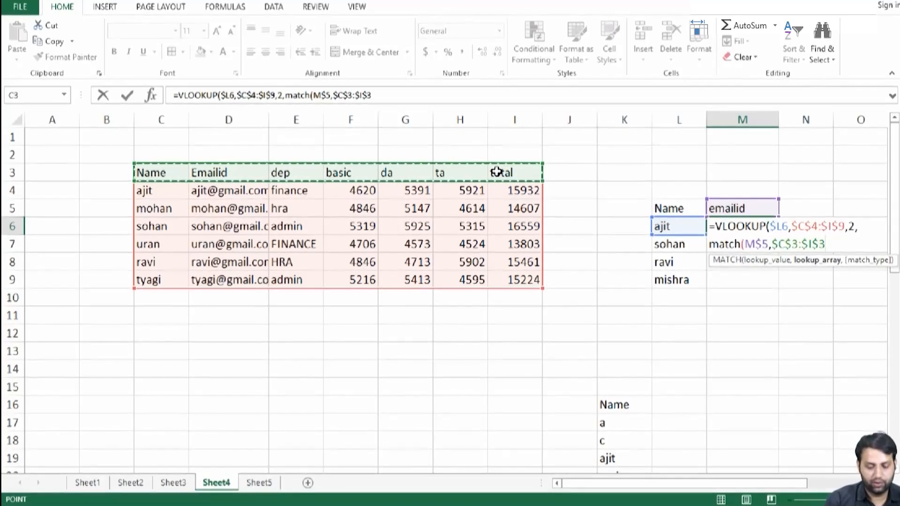
text(,0))
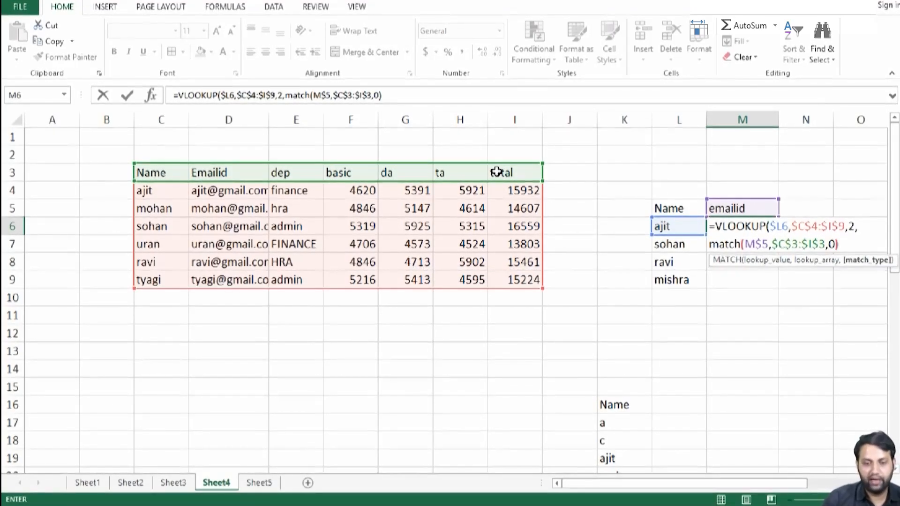
key(Return)
key(Return)
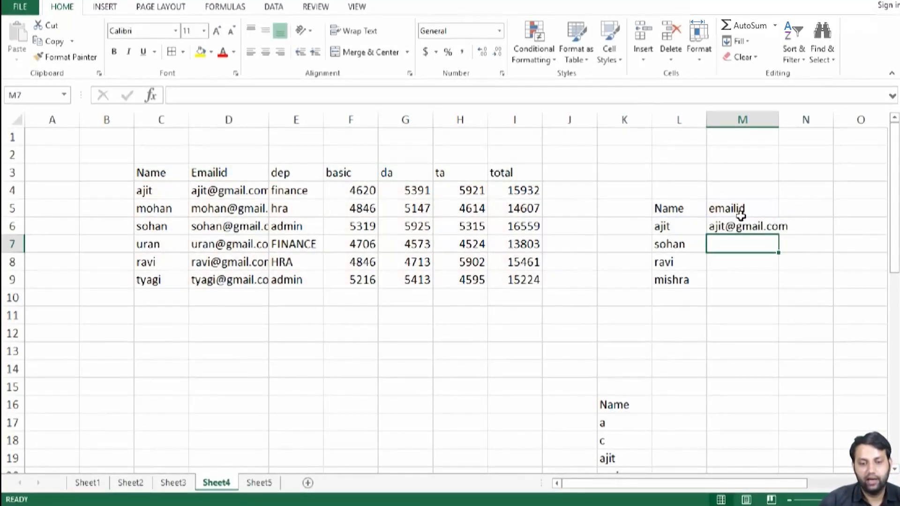
Fill the emailid lookup formula from M6 down to M9.
click(773, 230)
double_click(779, 235)
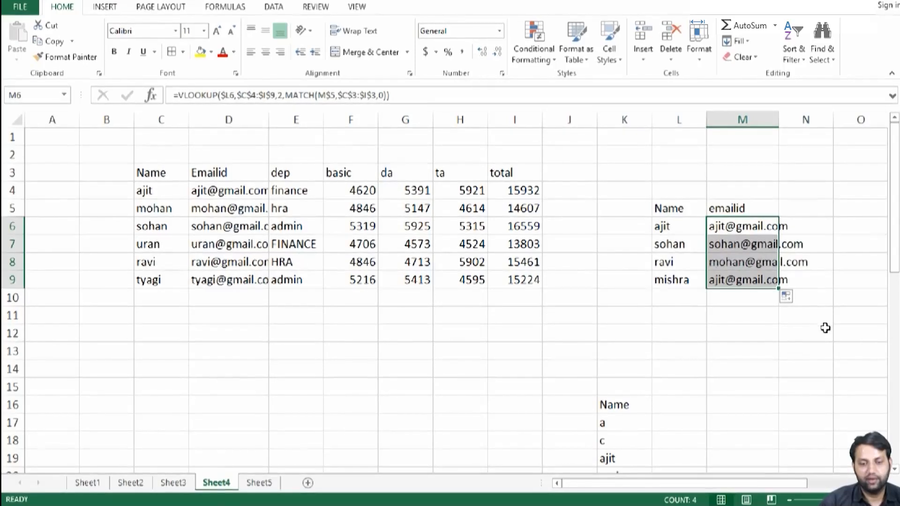
click(824, 345)
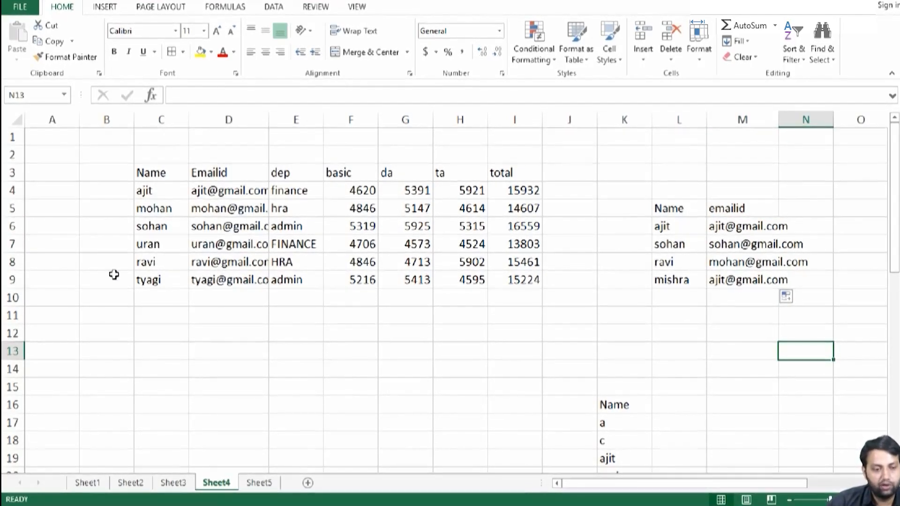
Remove the fixed column index 2 from the M6 formula, leaving MATCH as the column index, and extend the selection down to M9.
click(730, 225)
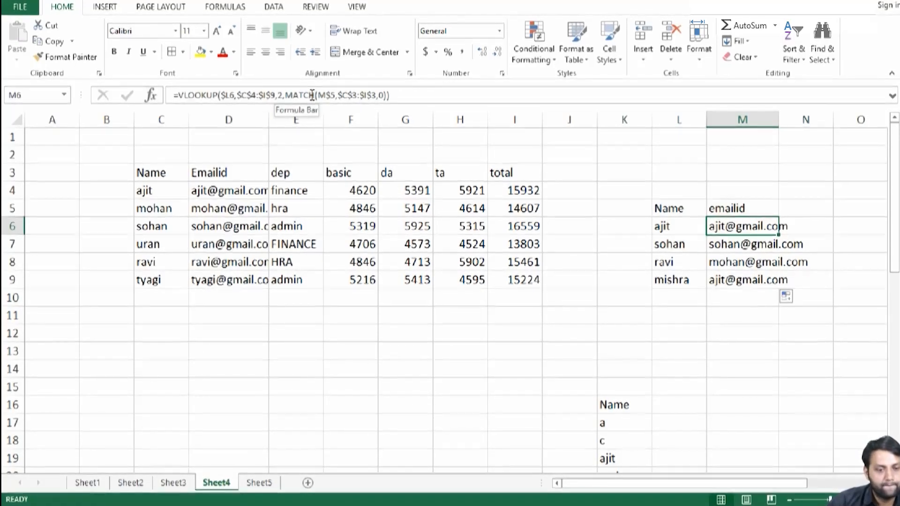
click(285, 95)
key(BackSpace)
key(BackSpace)
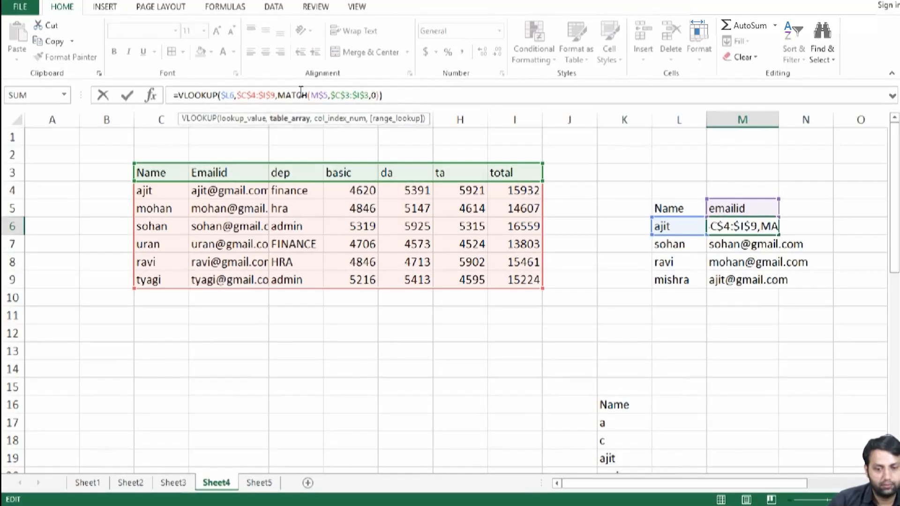
key(ctrl+Return)
key(shift+Down)
key(shift+Down)
key(shift+Down)
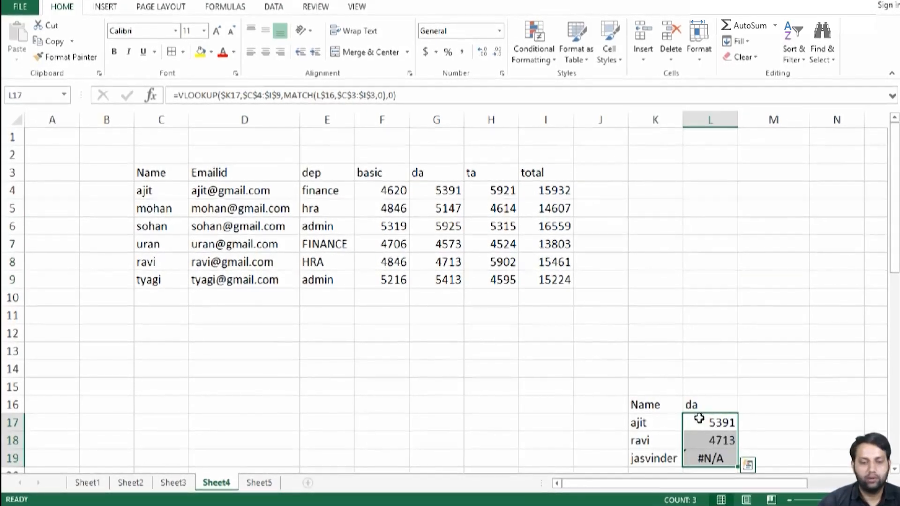
Clear the lookup formulas under the da header from L17 downward.
drag(719, 433, 707, 454)
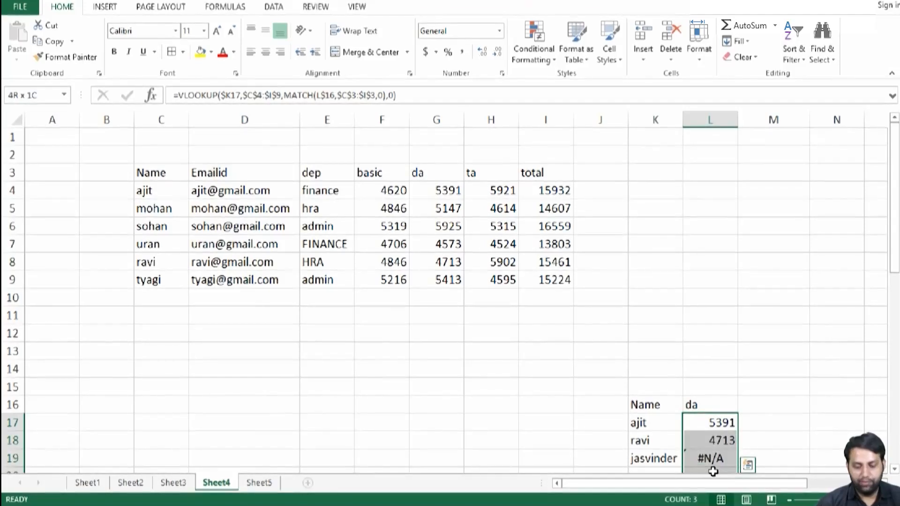
key(Delete)
Start a VLOOKUP formula in L17 with the column-locked reference $K17 as the lookup value.
click(705, 425)
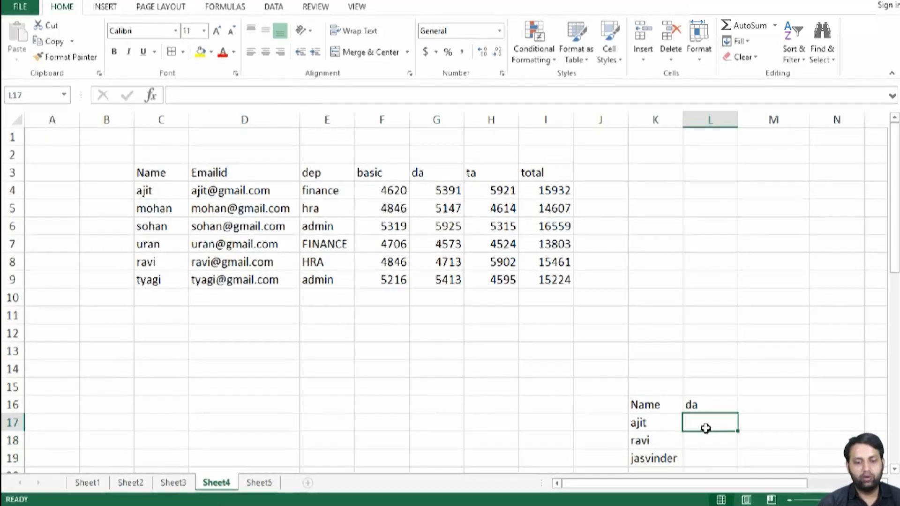
text(=vloo)
key(Tab)
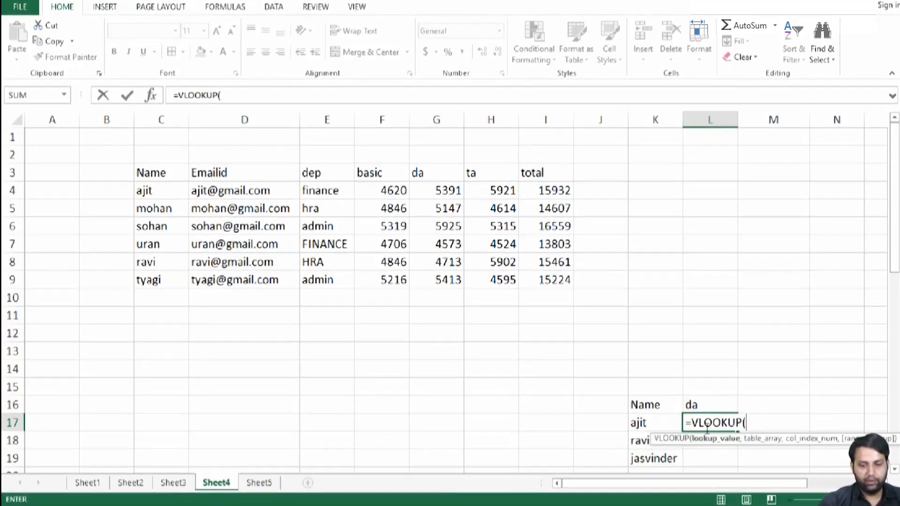
click(657, 422)
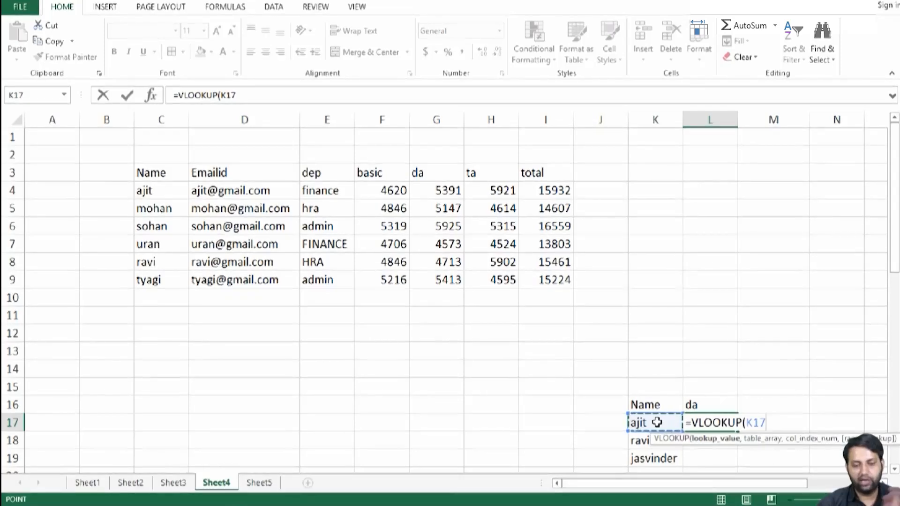
key(F4)
key(F4)
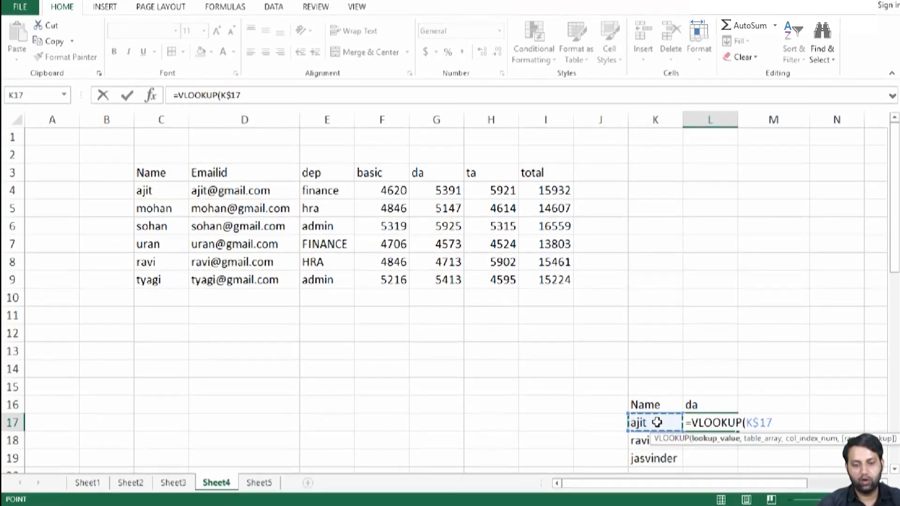
key(F4)
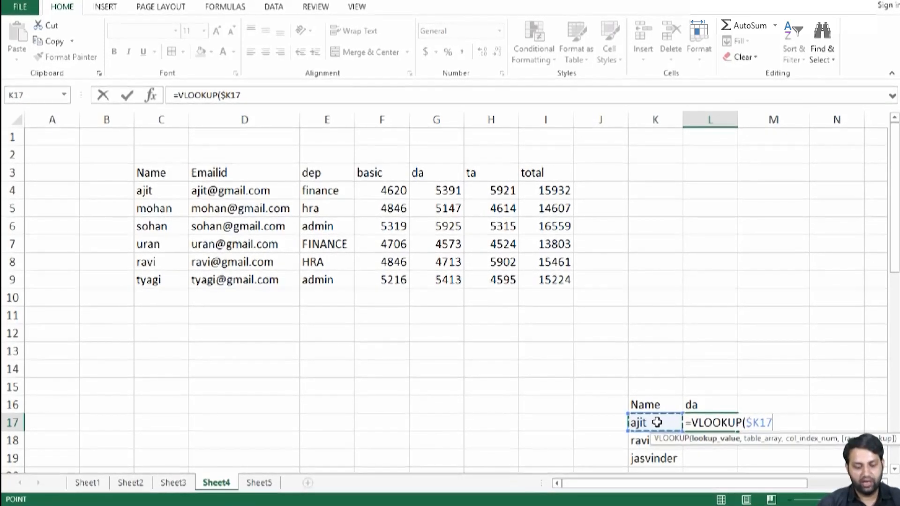
text(,)
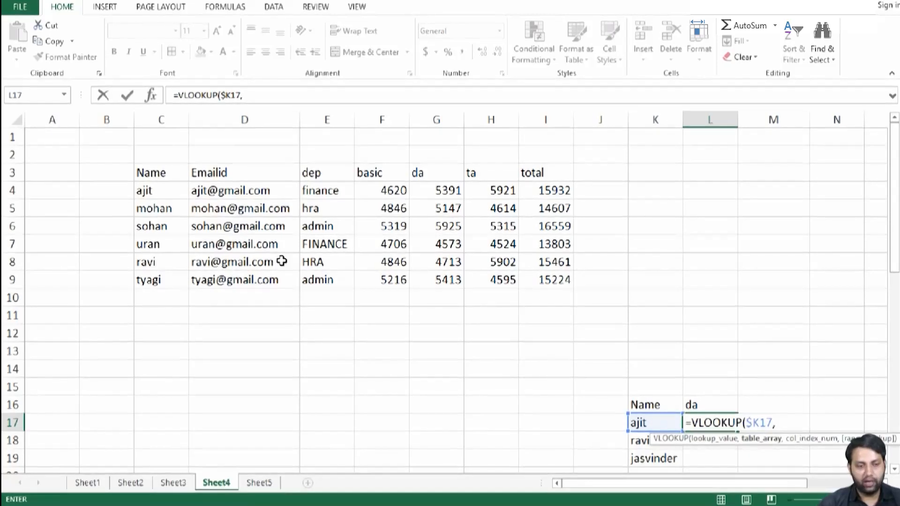
Set the VLOOKUP table array to the absolute range $C$4:$I$9.
click(182, 191)
drag(211, 192, 557, 280)
key(F4)
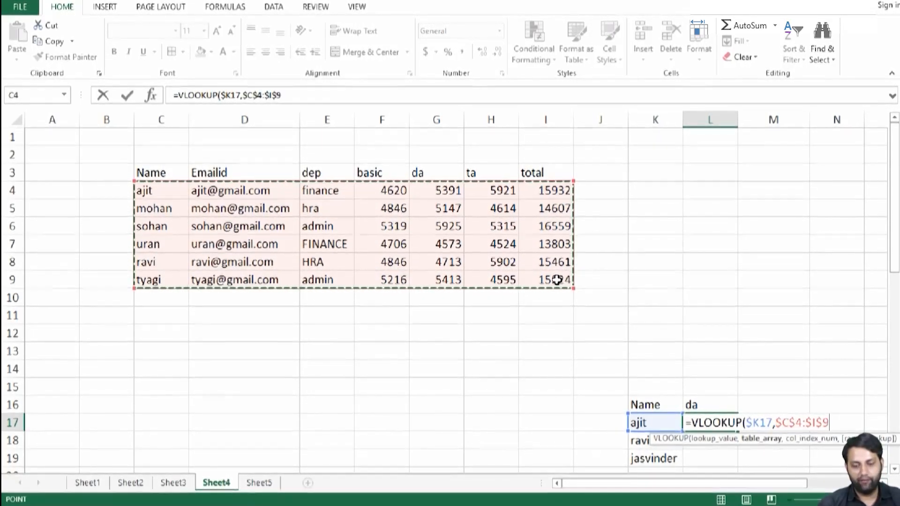
Begin a nested MATCH as the column index, using the row-locked header reference L$16 as its lookup value.
text(,match)
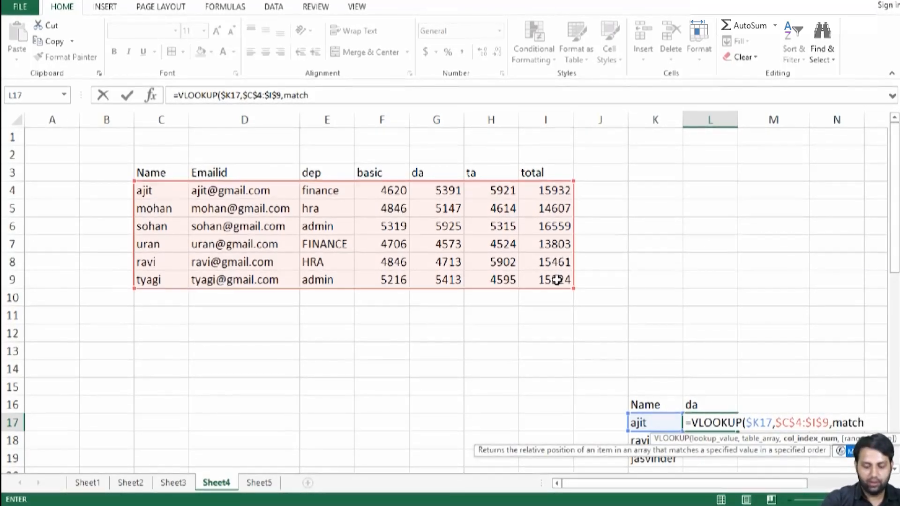
text(()
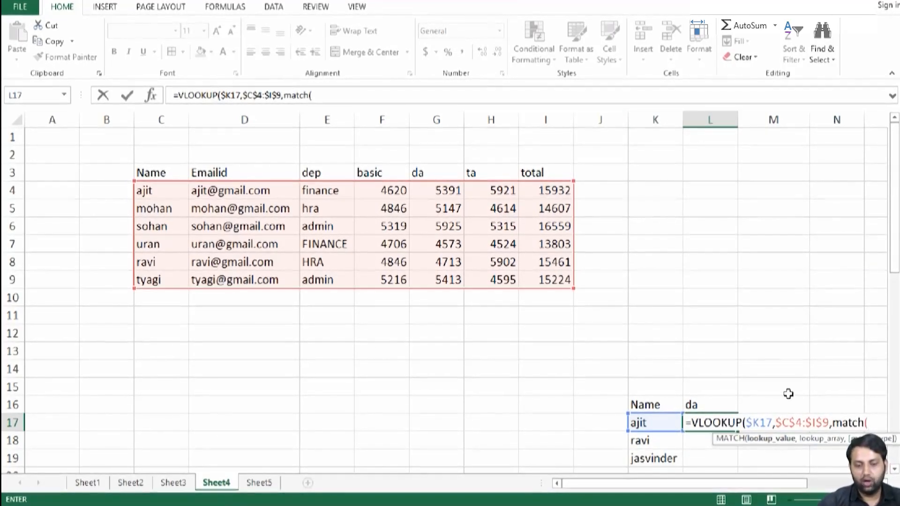
click(709, 405)
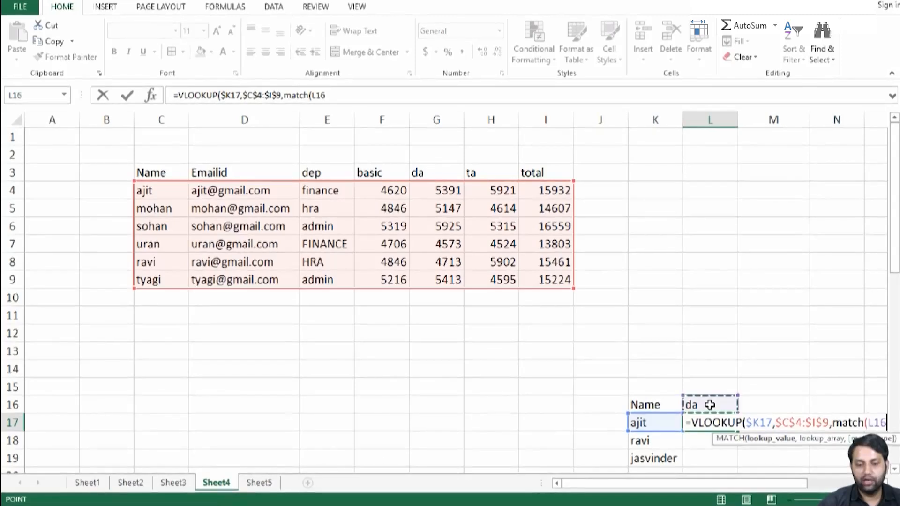
key(F4)
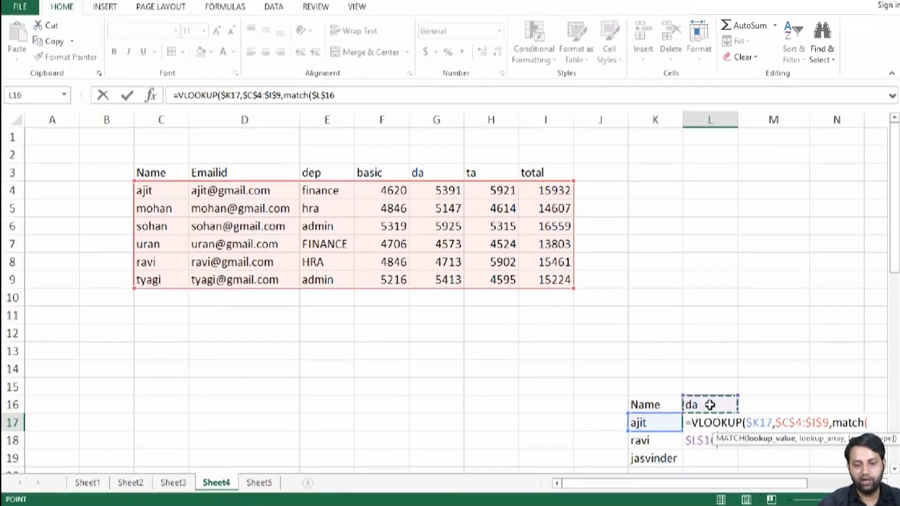
key(F4)
text(,)
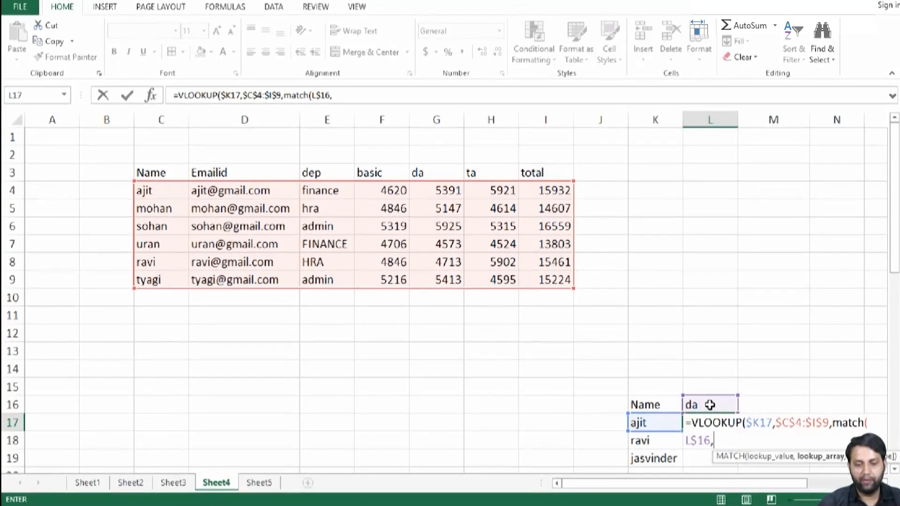
Complete MATCH with header range $C$3:$I$3 and match type 0, then finish the L17 VLOOKUP with 0 for exact match.
drag(150, 172, 529, 169)
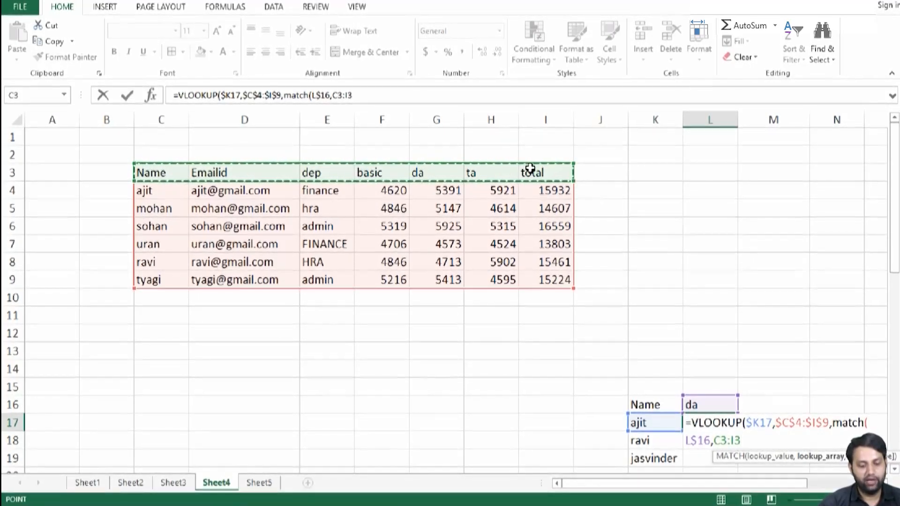
key(F4)
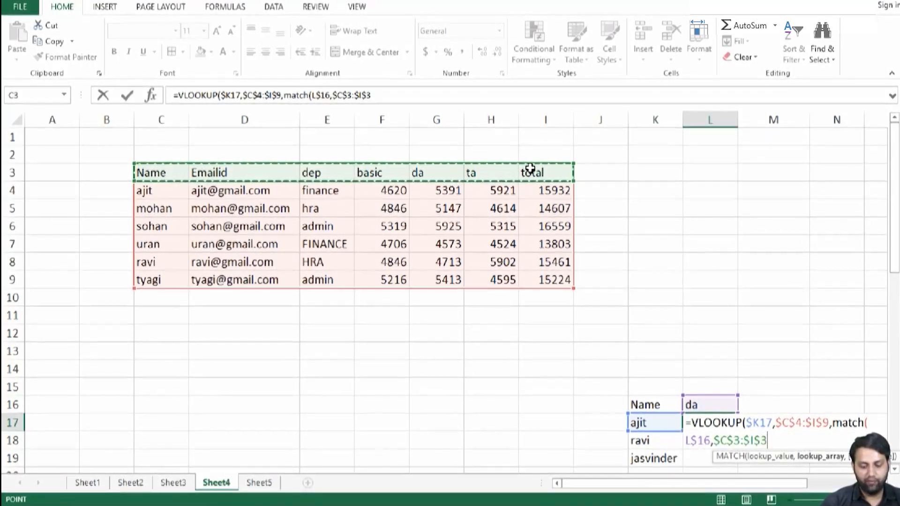
text(,0)
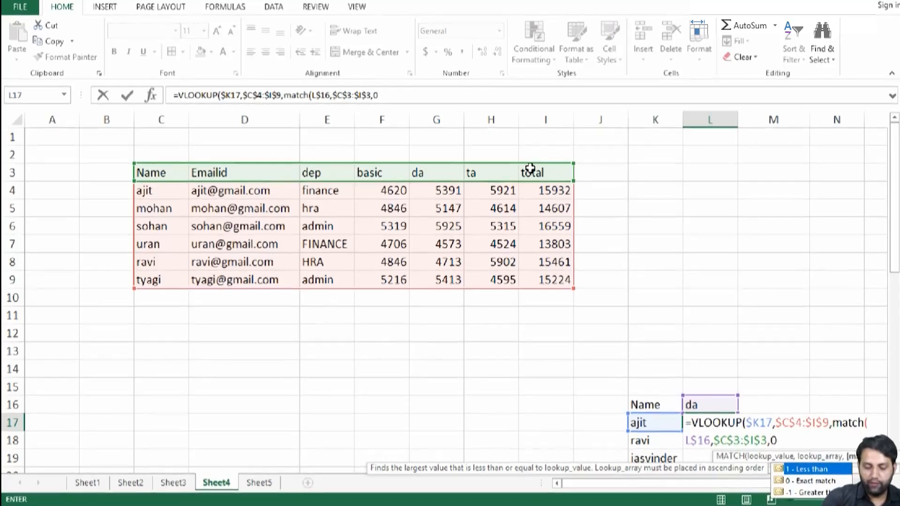
text())
text(,0)
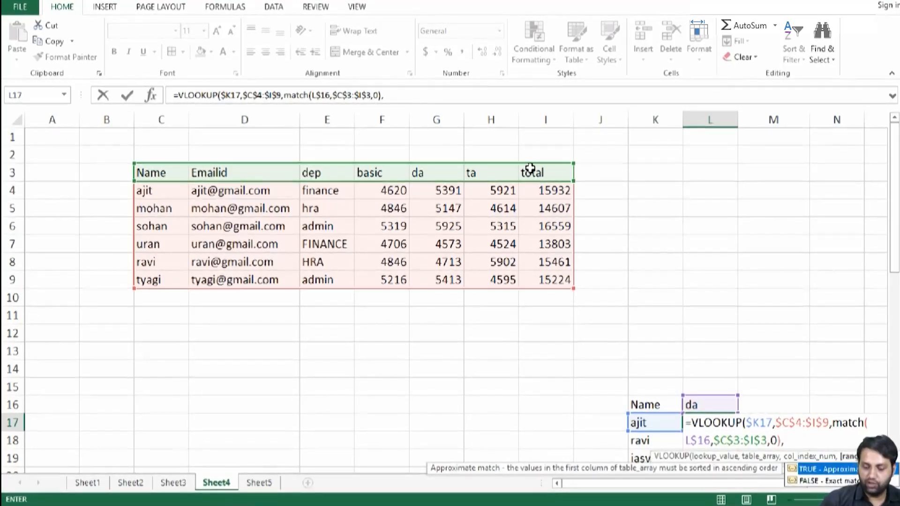
text())
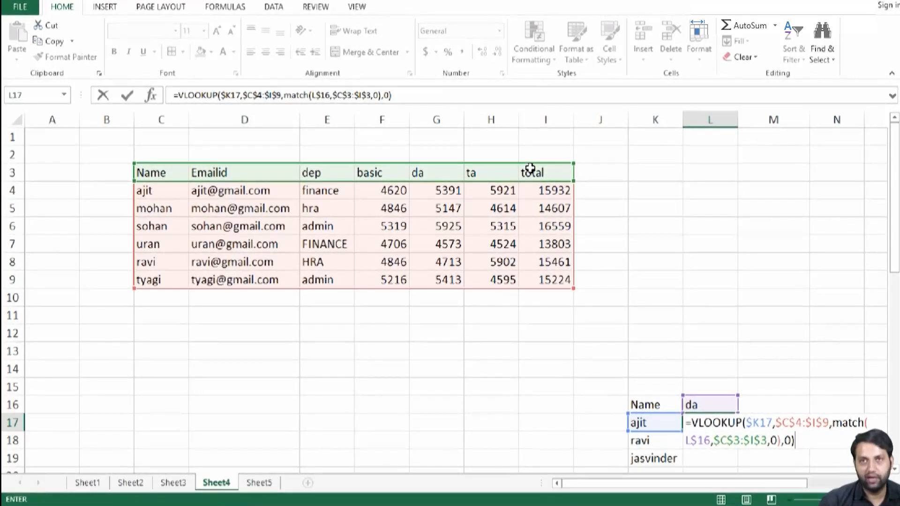
key(Return)
Fill the L17 lookup formula down to L19 and check the copied formula in L18.
key(Up)
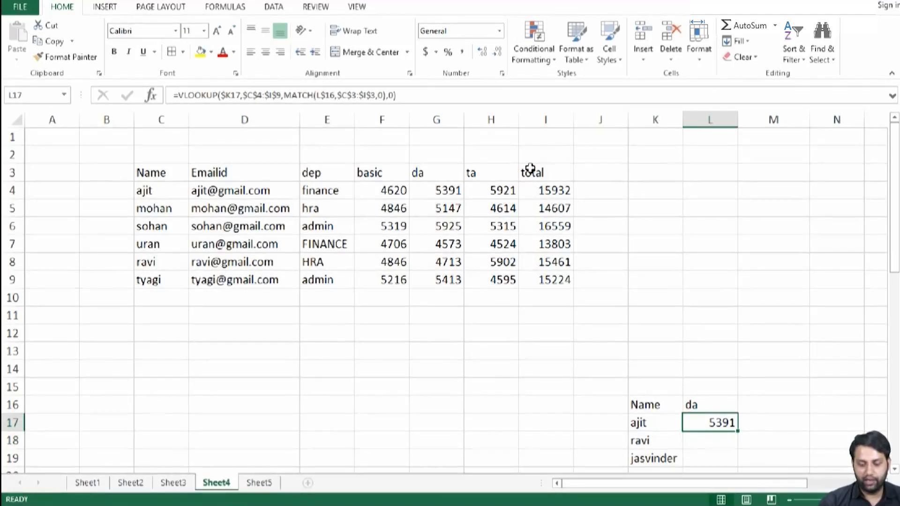
key(shift+Down)
key(shift+Down)
key(ctrl+d)
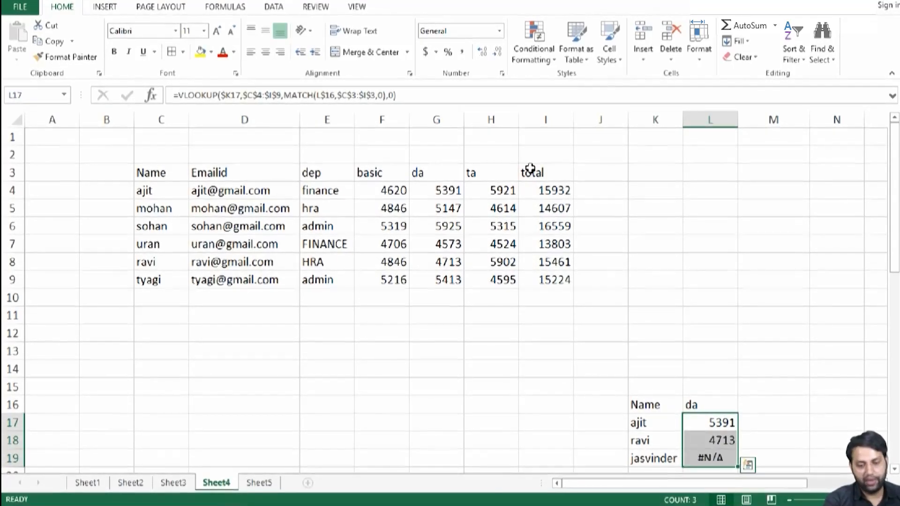
click(702, 424)
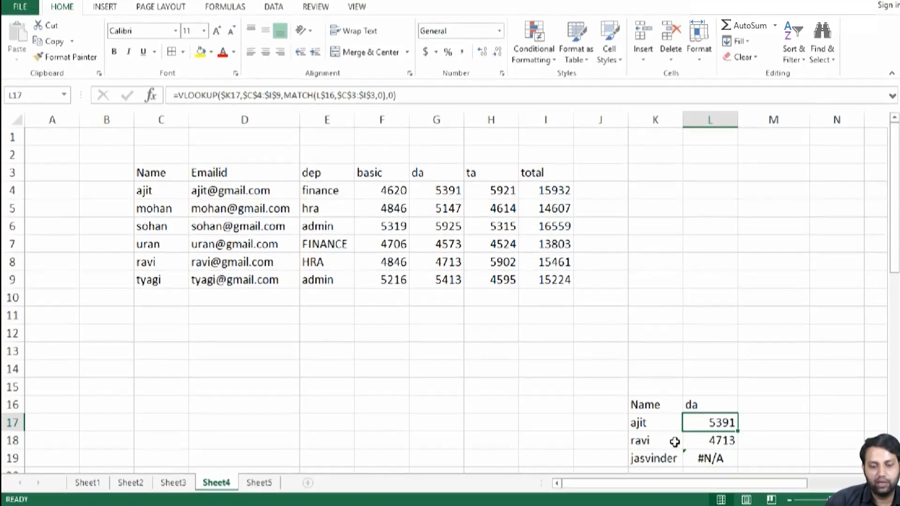
key(Down)
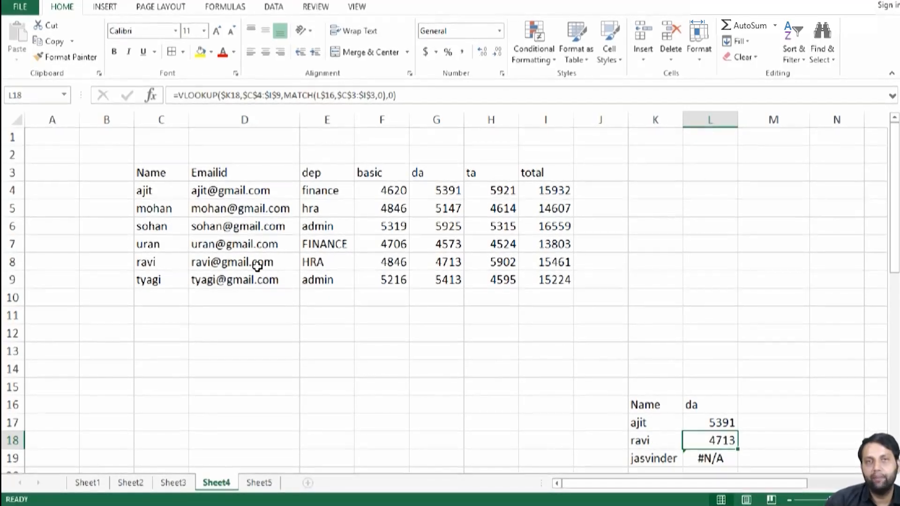
Change the lookup header in L16 to basic.
click(713, 404)
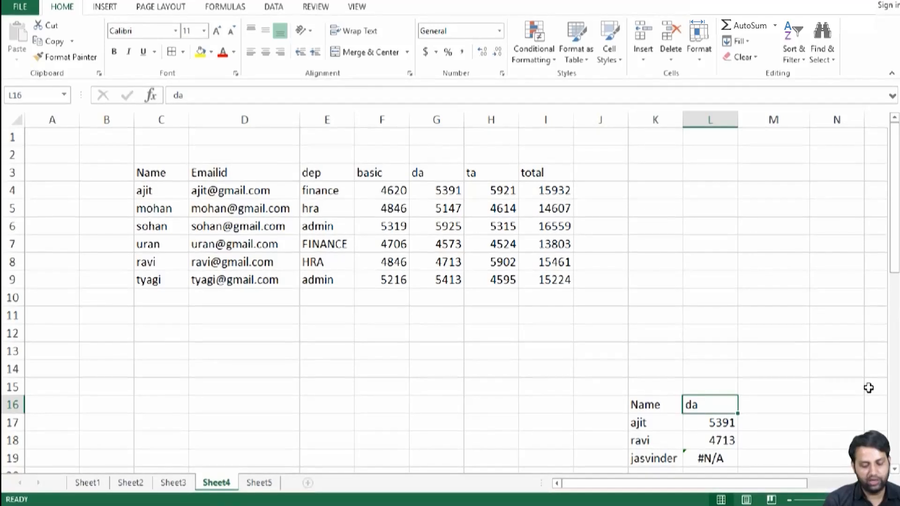
text(basic)
key(Return)
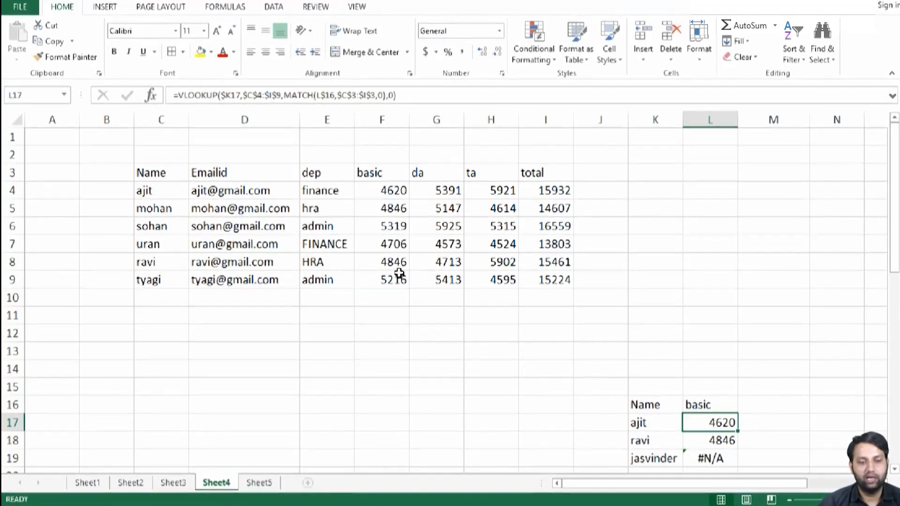
Change the lookup header in L16 to emailid.
click(712, 403)
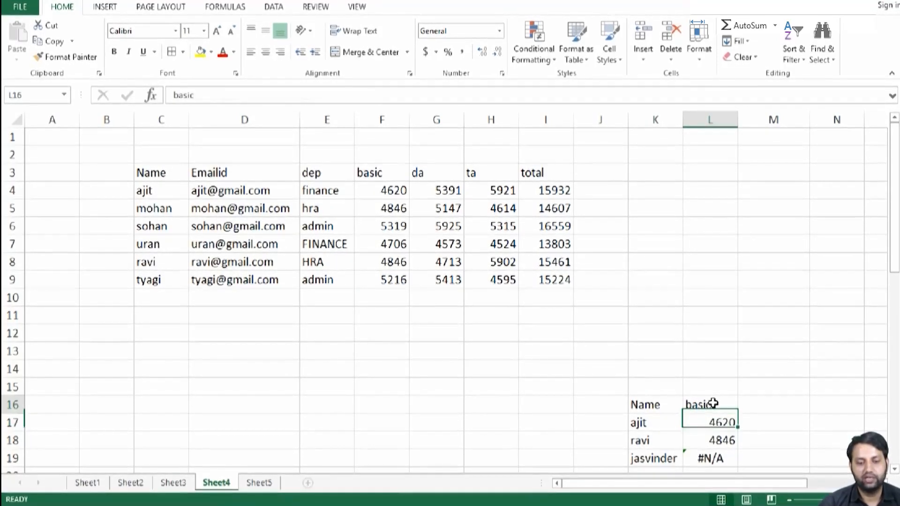
text(emailid)
key(Return)
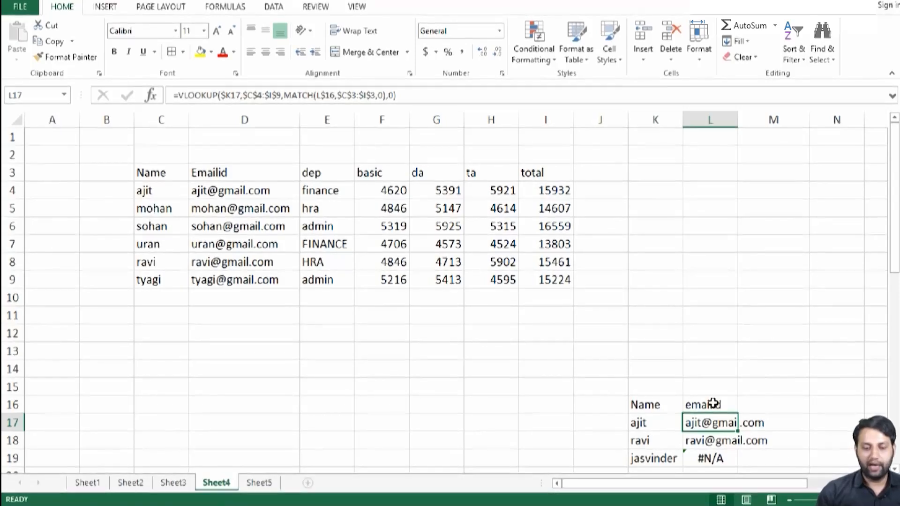
Change the lookup header in L16 to total.
click(713, 403)
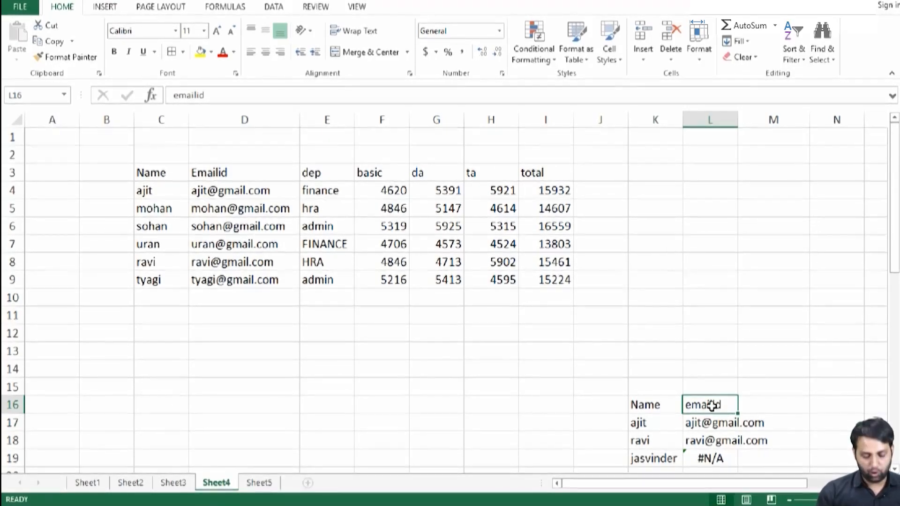
text(total)
key(Return)
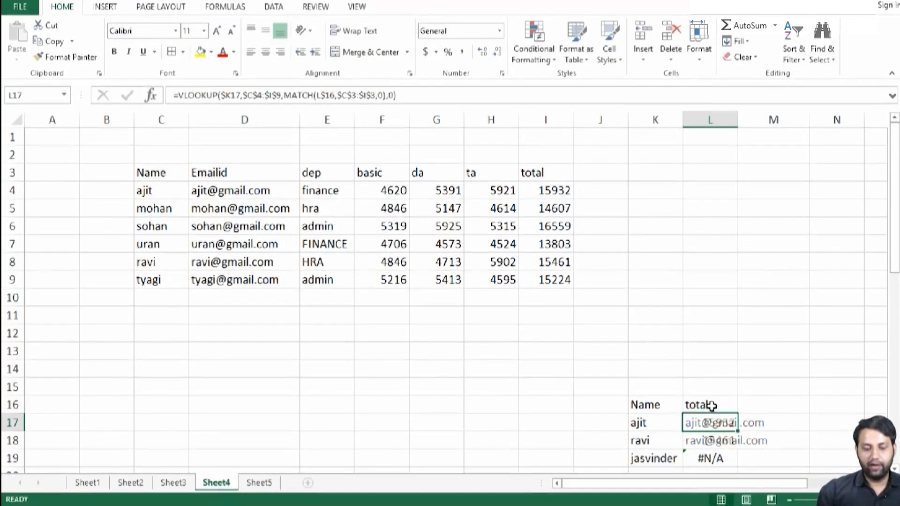